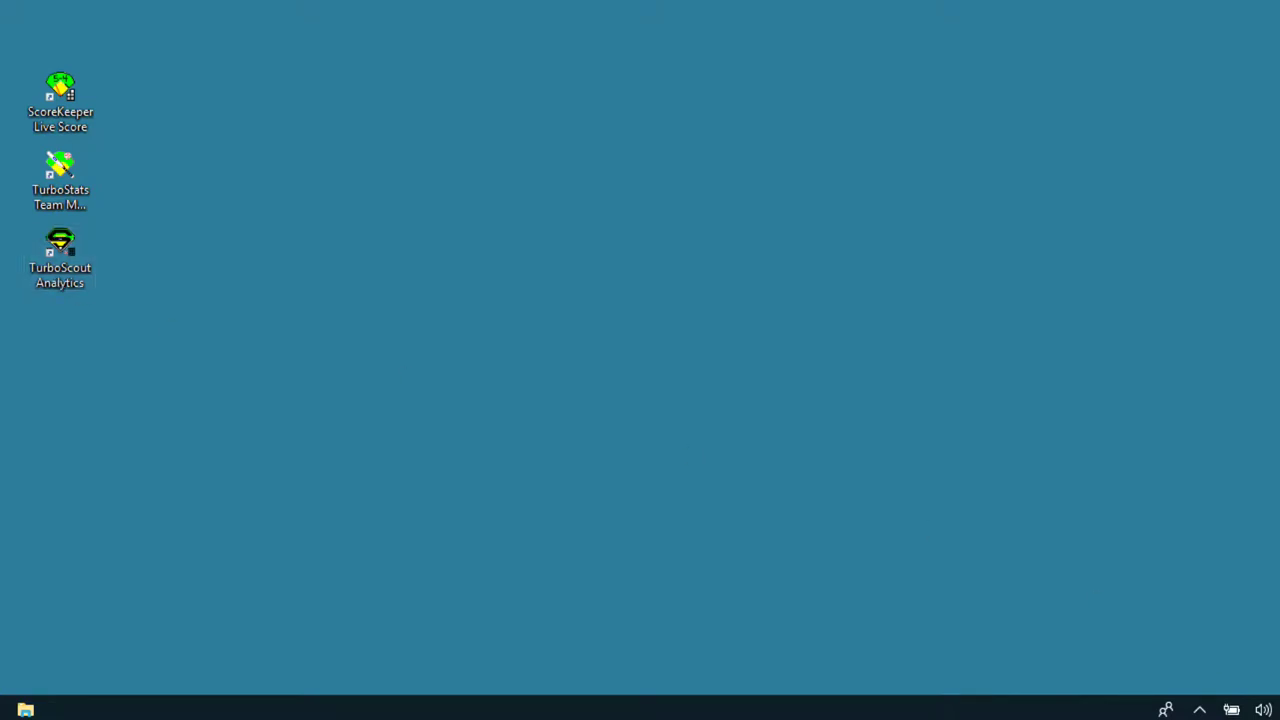
# Step: Check the connection types enabled in the HotSync Manager settings, and close the settings
pyautogui.click(1199, 709)
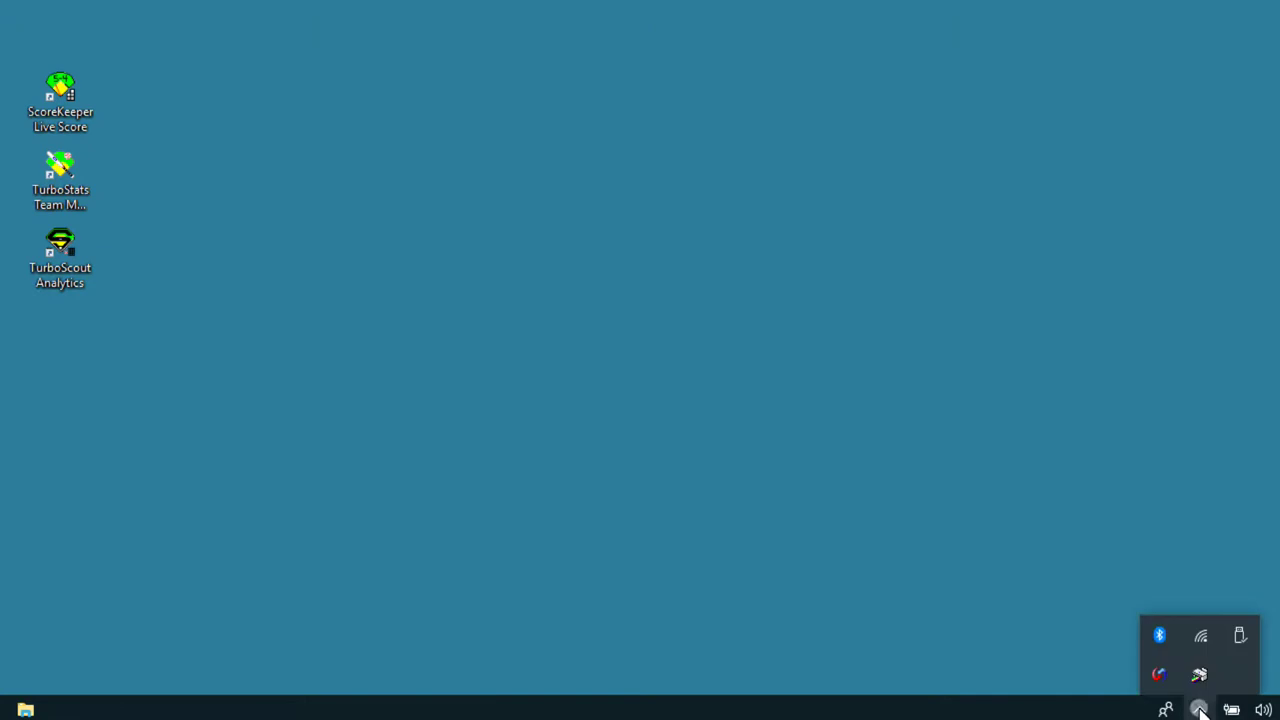
pyautogui.rightClick(1160, 676)
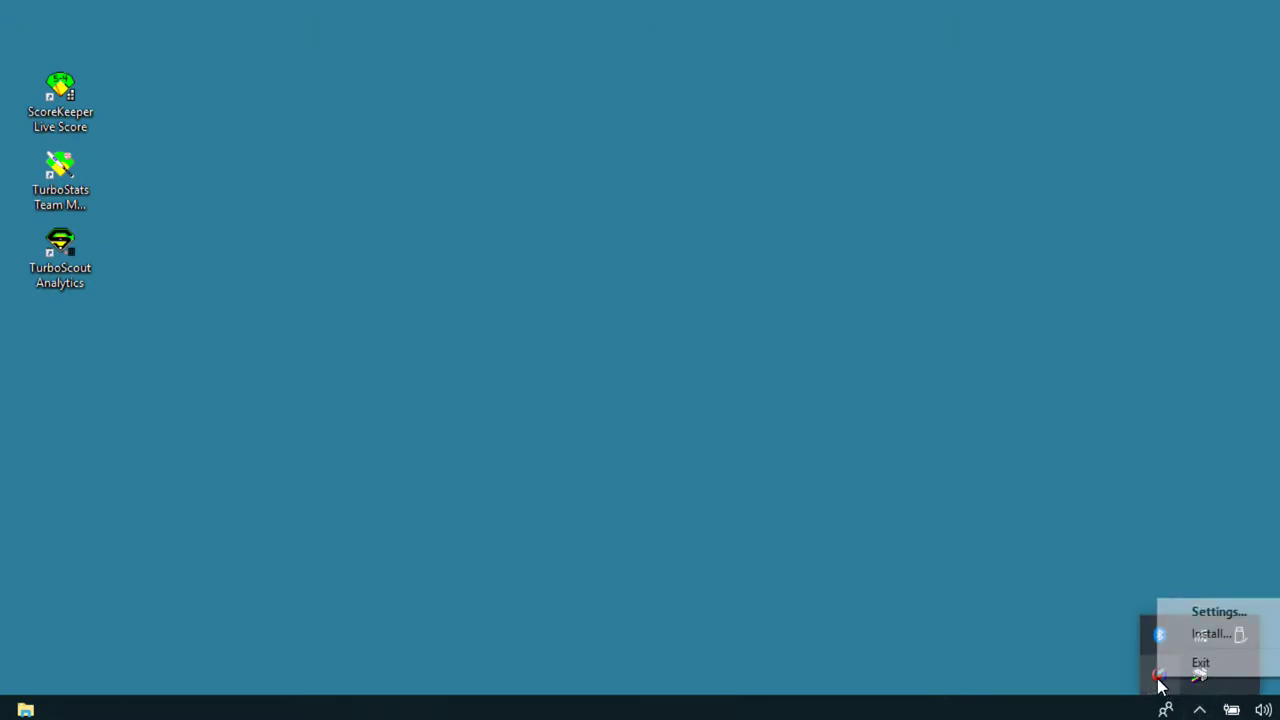
pyautogui.click(1223, 612)
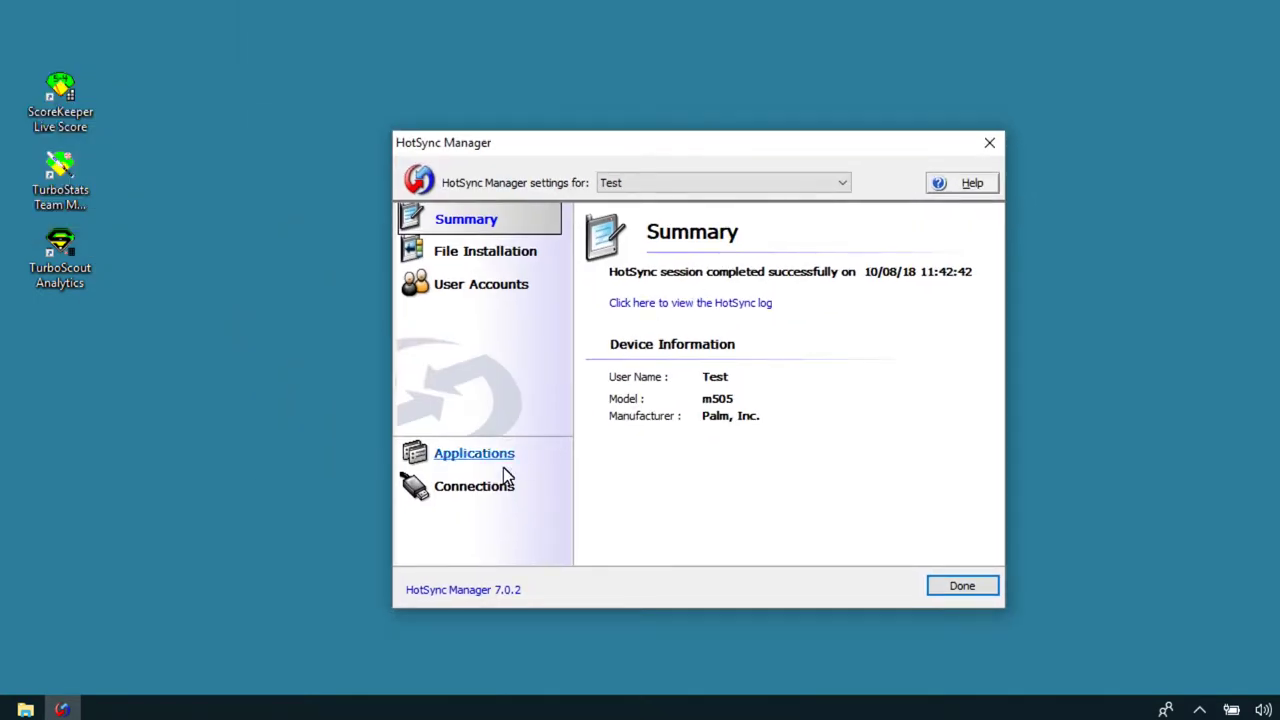
pyautogui.click(466, 488)
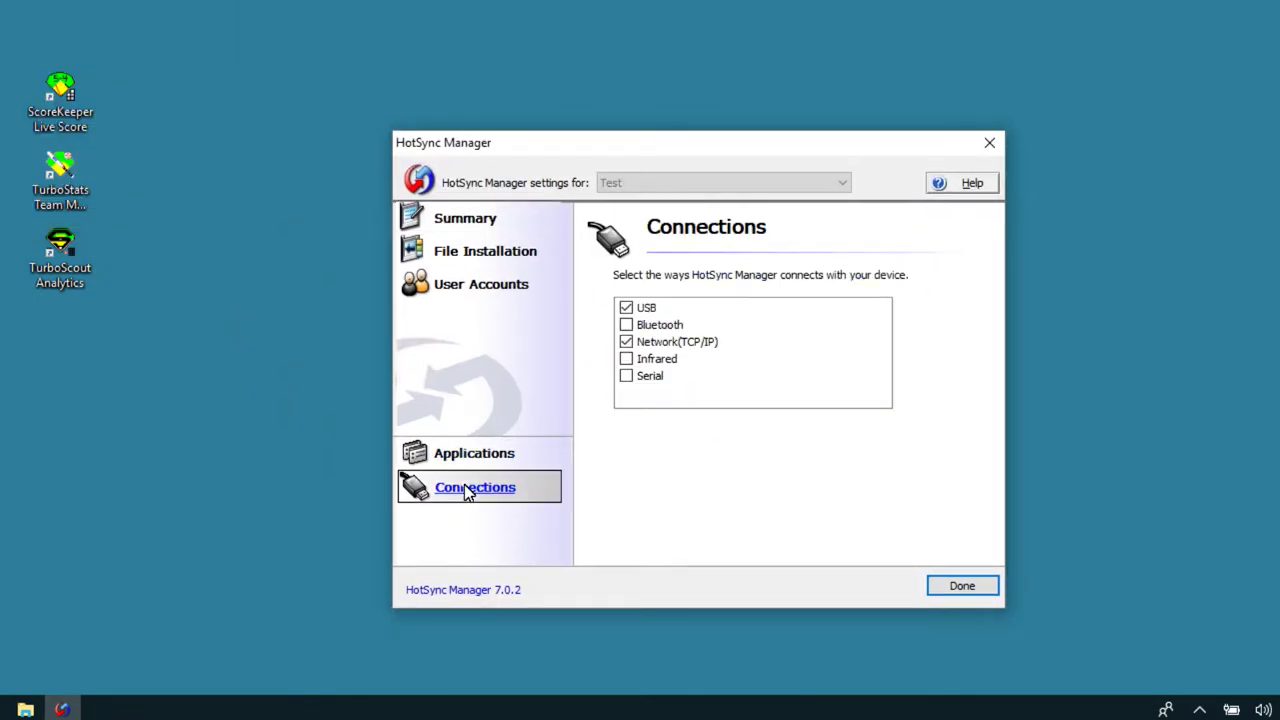
pyautogui.click(954, 586)
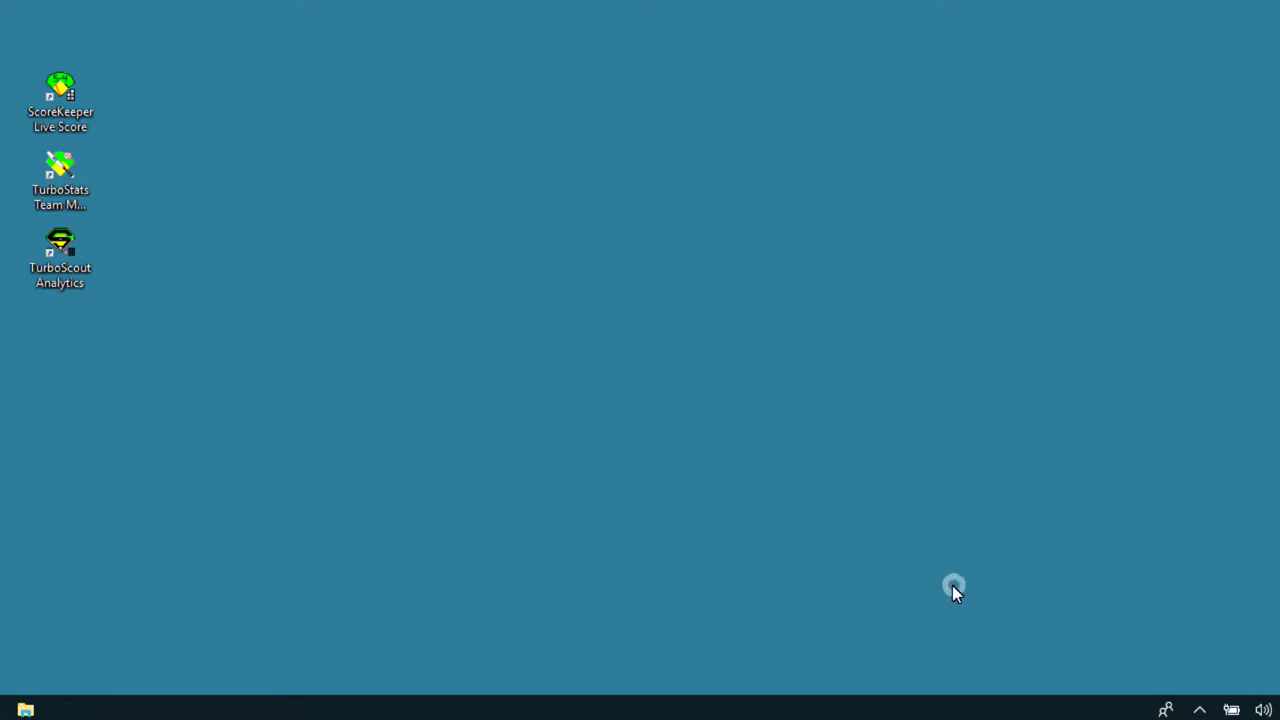
pyautogui.click(1199, 709)
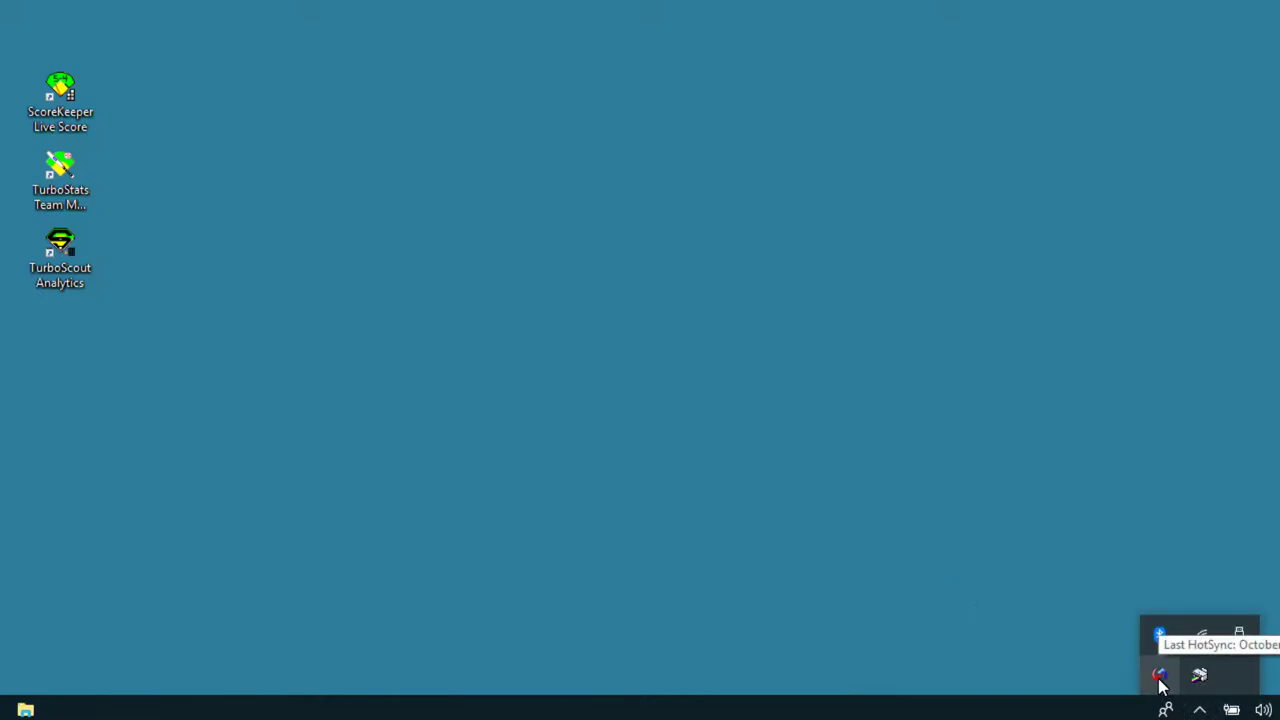
pyautogui.rightClick(1159, 679)
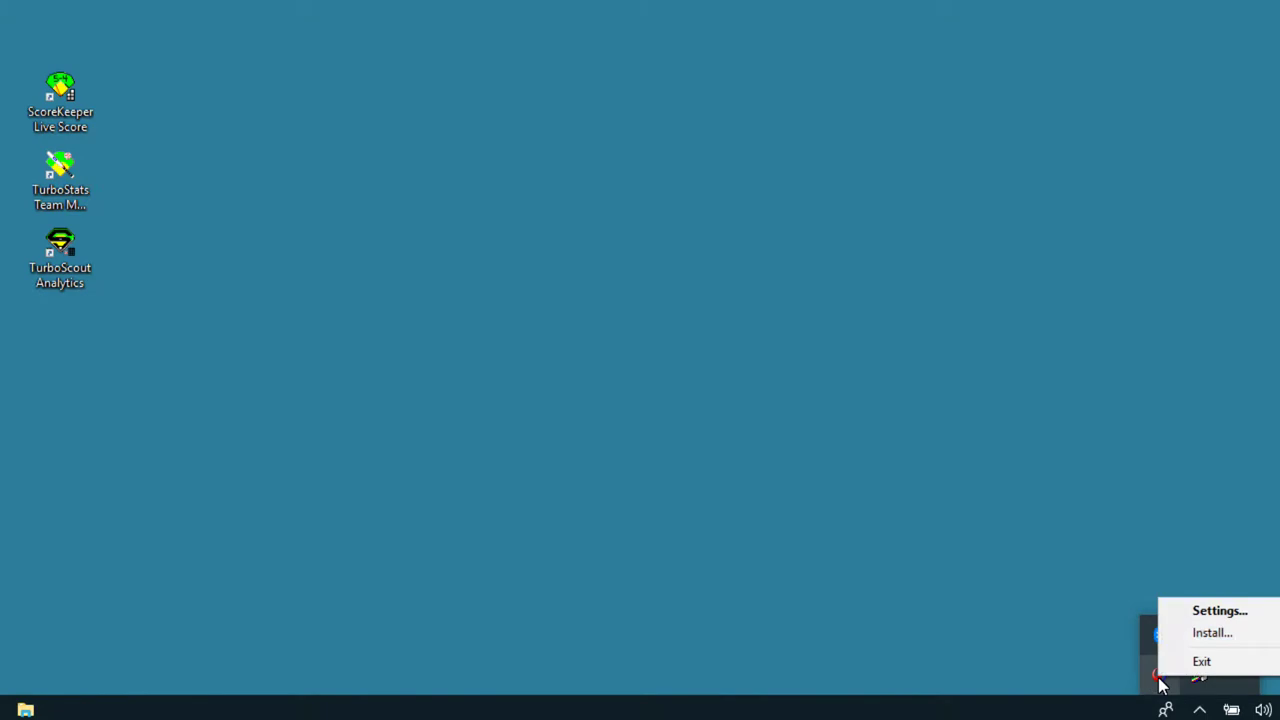
pyautogui.click(806, 544)
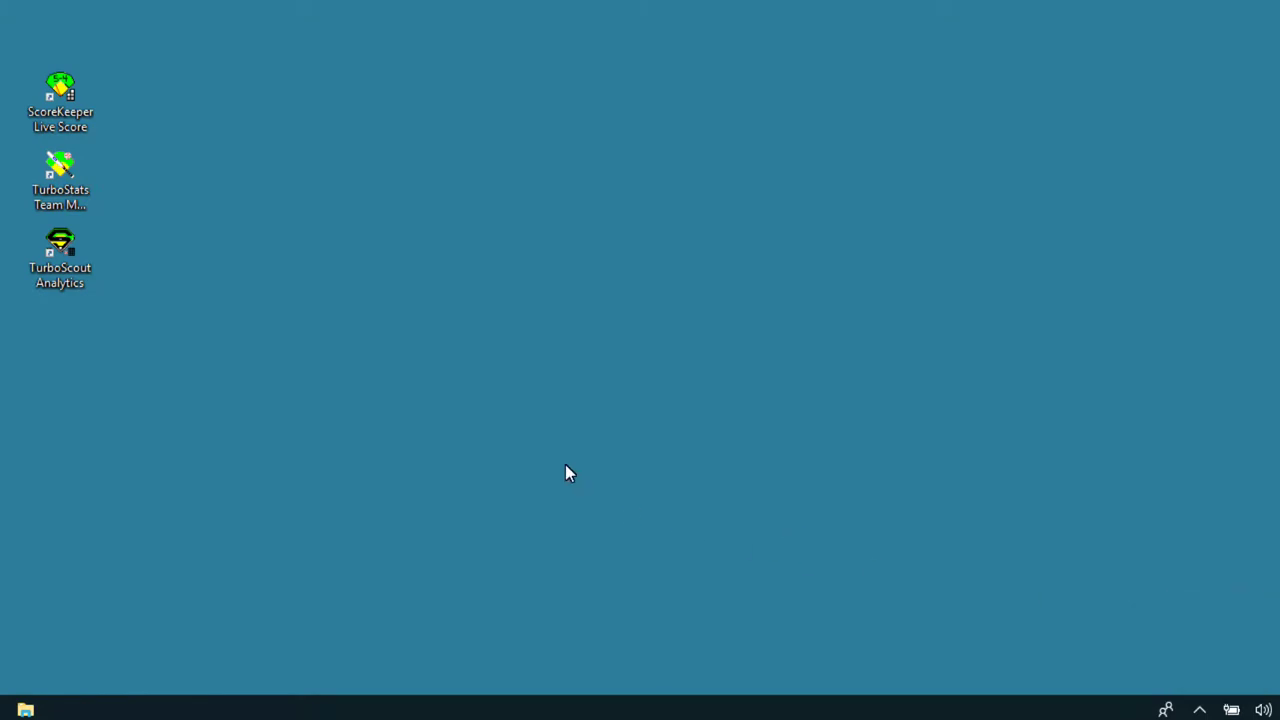
# Step: Browse to the pilot folder inside C:\WINSTATS in File Explorer
pyautogui.click(25, 709)
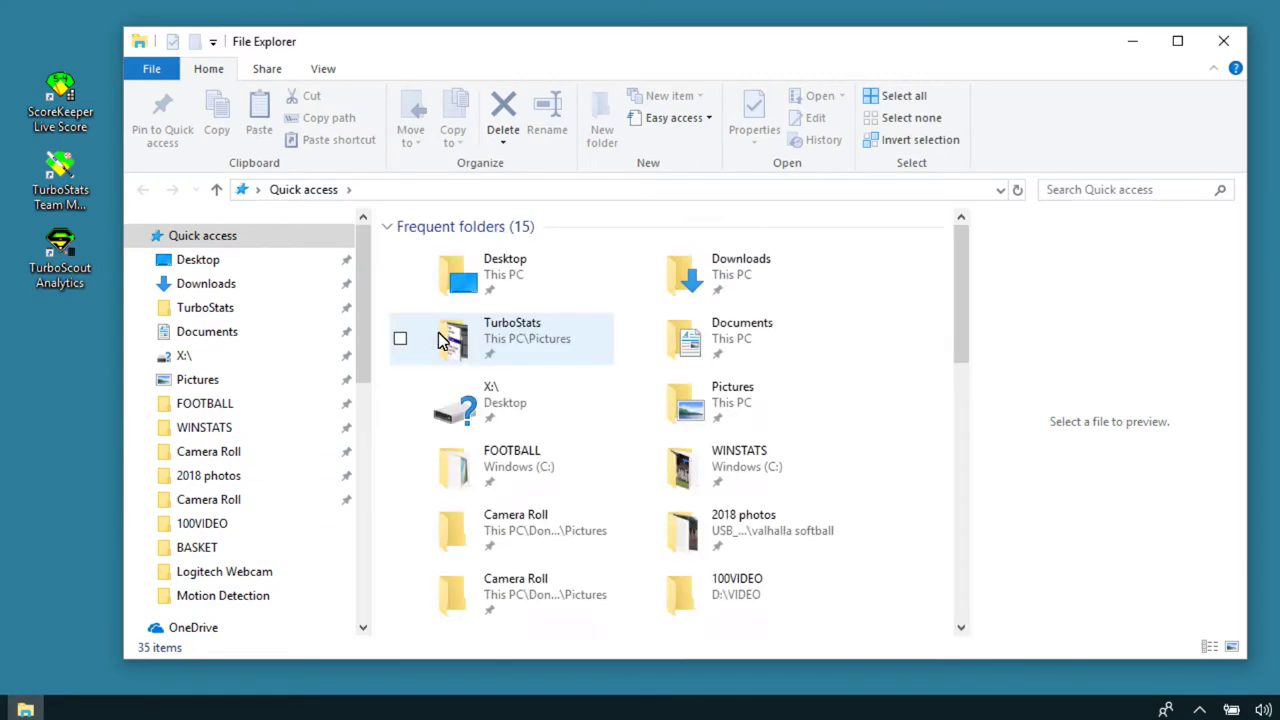
pyautogui.click(211, 430)
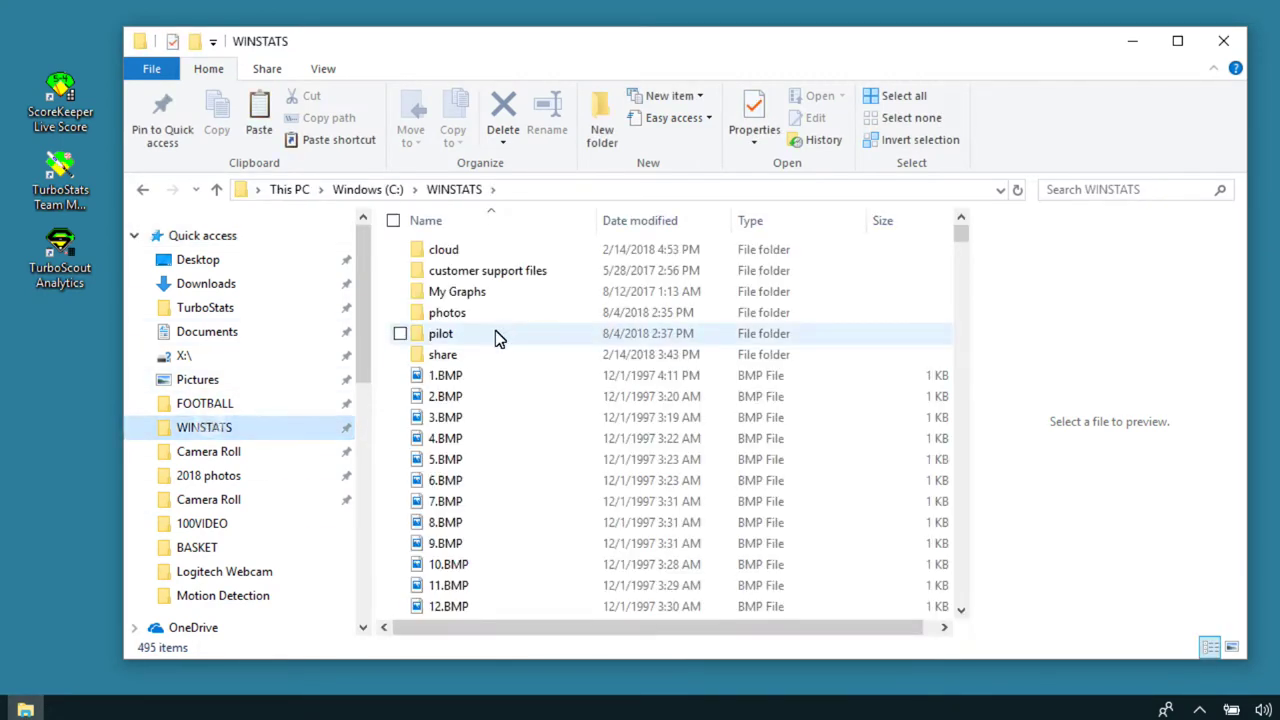
pyautogui.doubleClick(449, 340)
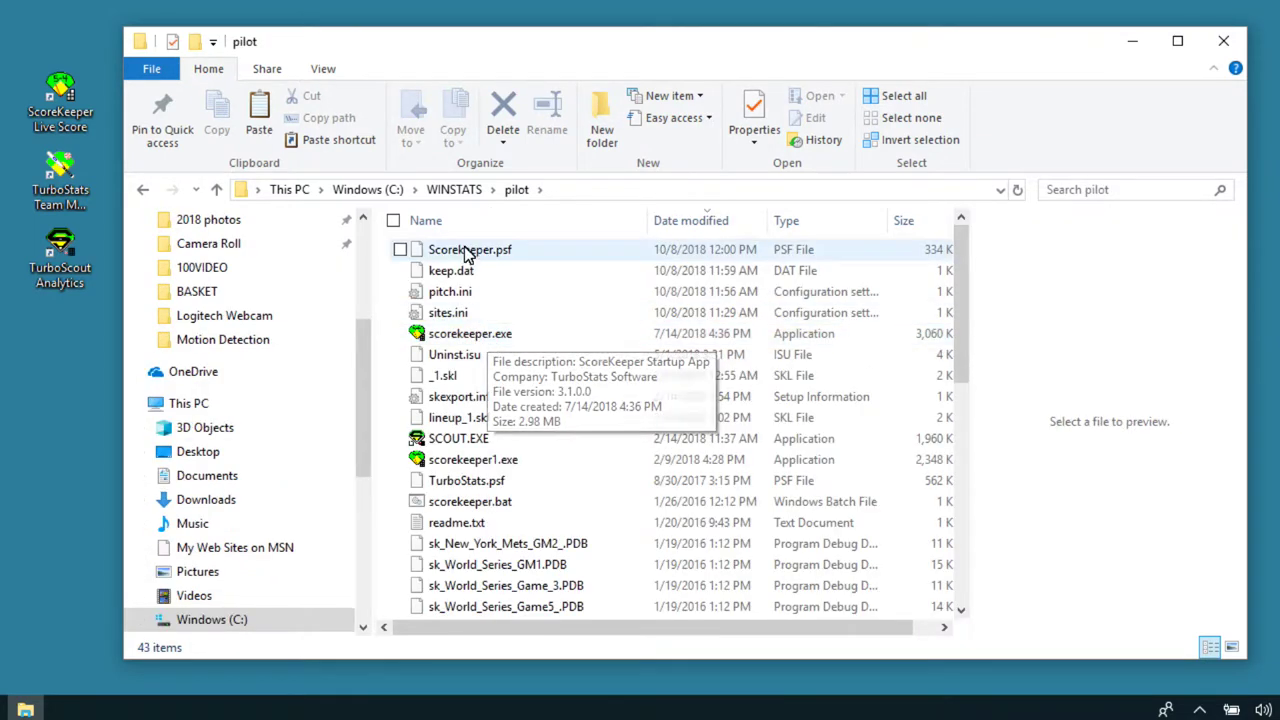
# Step: Set scorekeeper.exe to run in compatibility mode for Windows XP (Service Pack 3) and apply the change
pyautogui.click(465, 343)
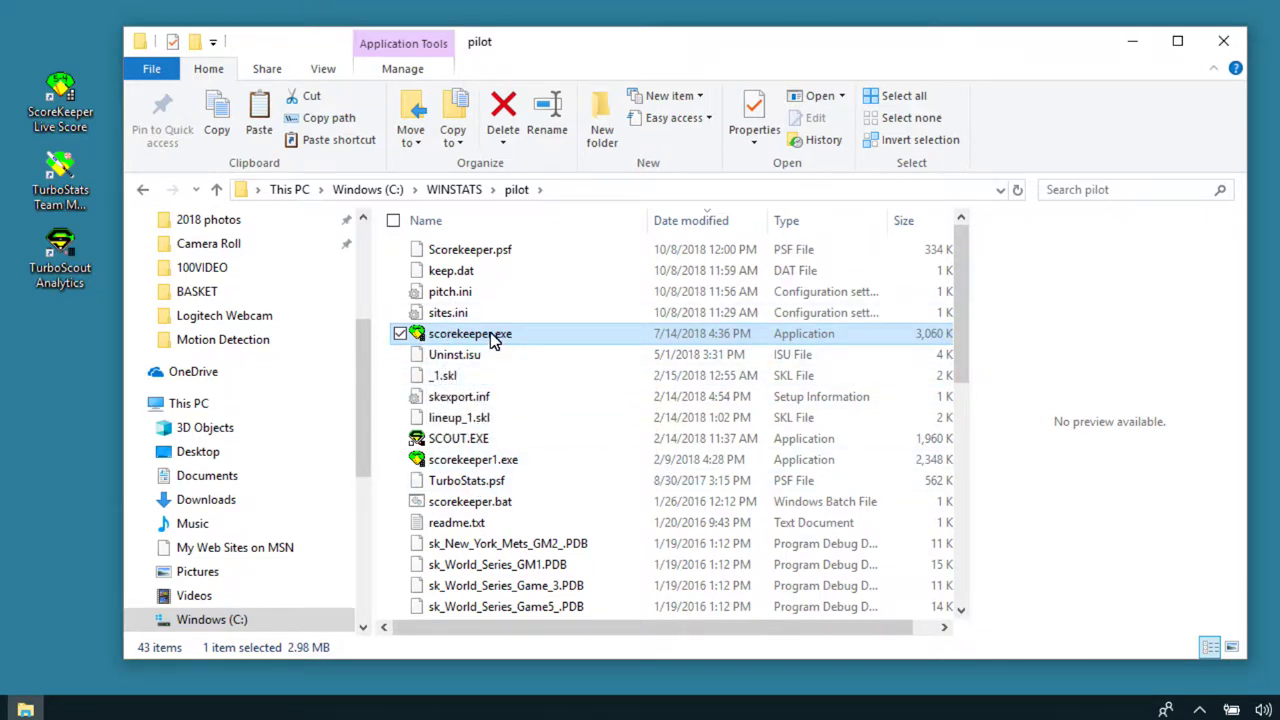
pyautogui.rightClick(490, 334)
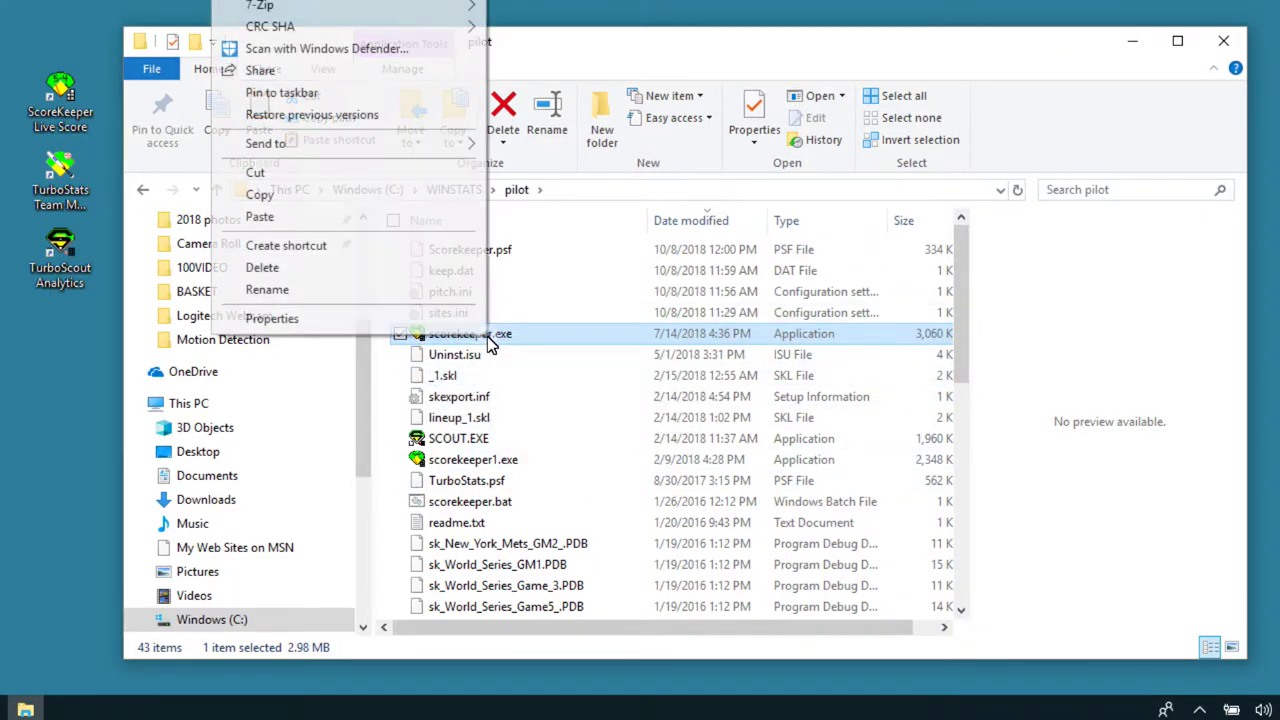
pyautogui.click(391, 318)
pyautogui.click(586, 225)
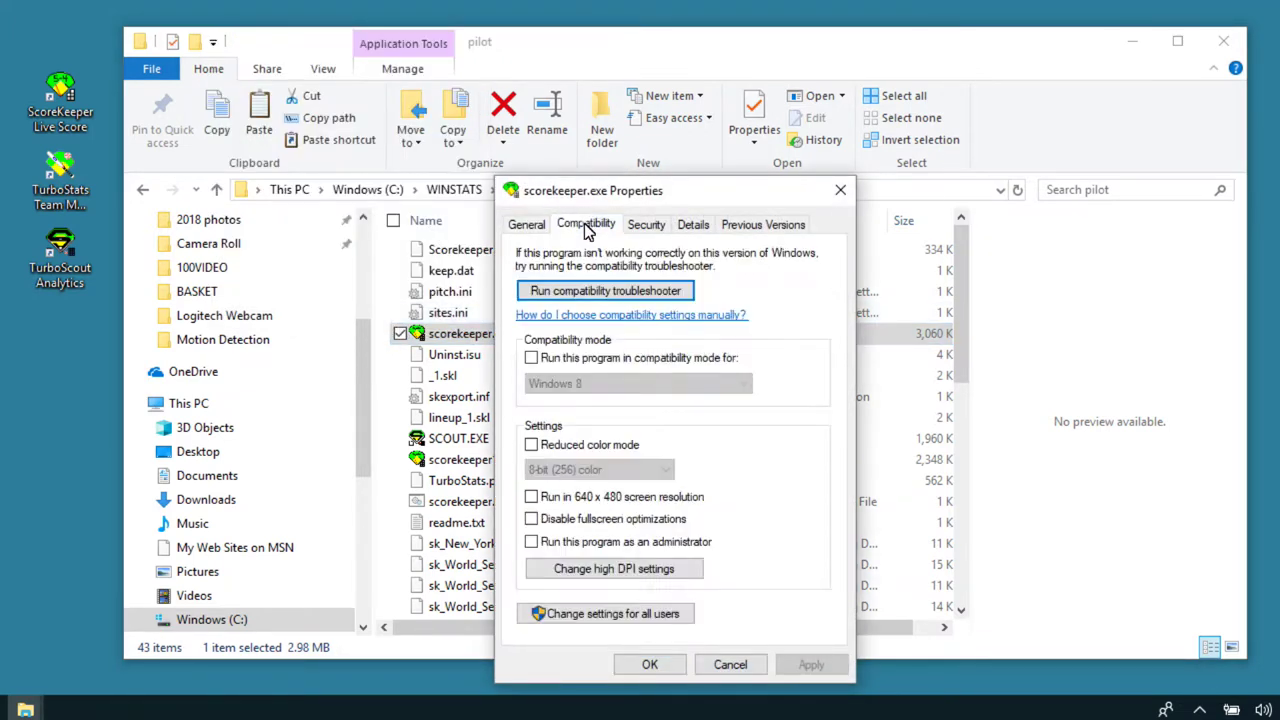
pyautogui.click(532, 359)
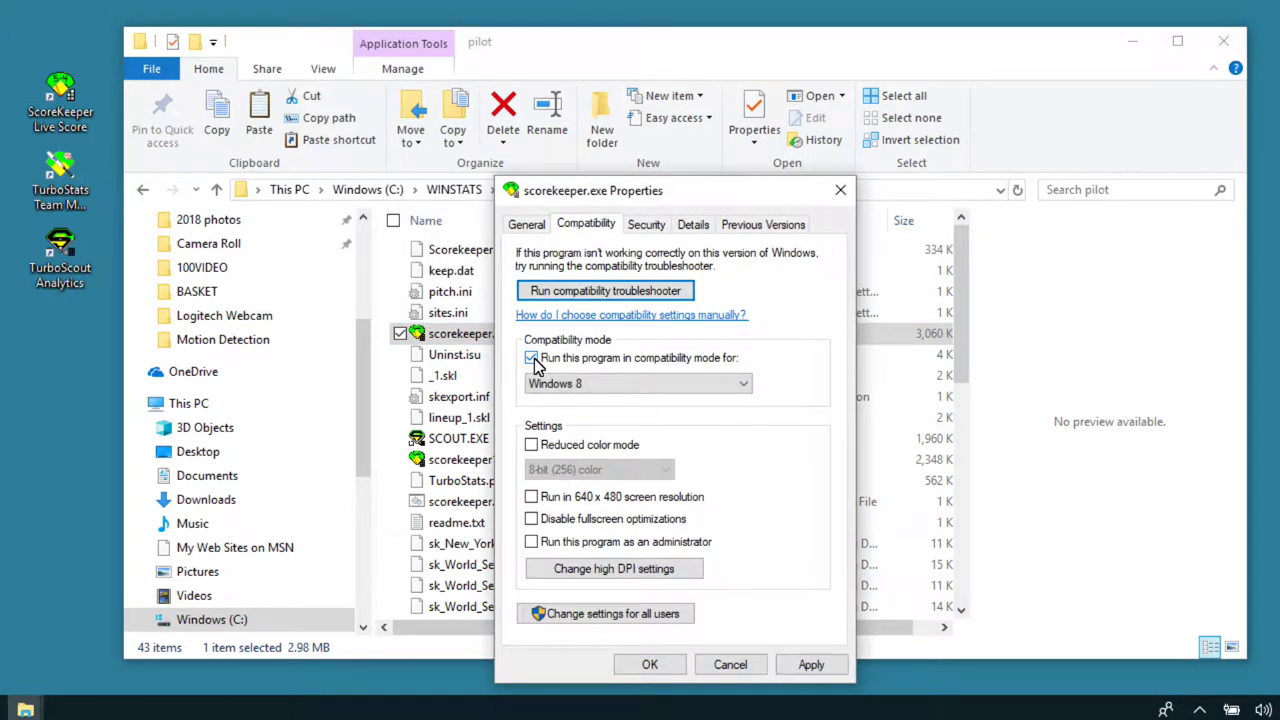
pyautogui.click(746, 385)
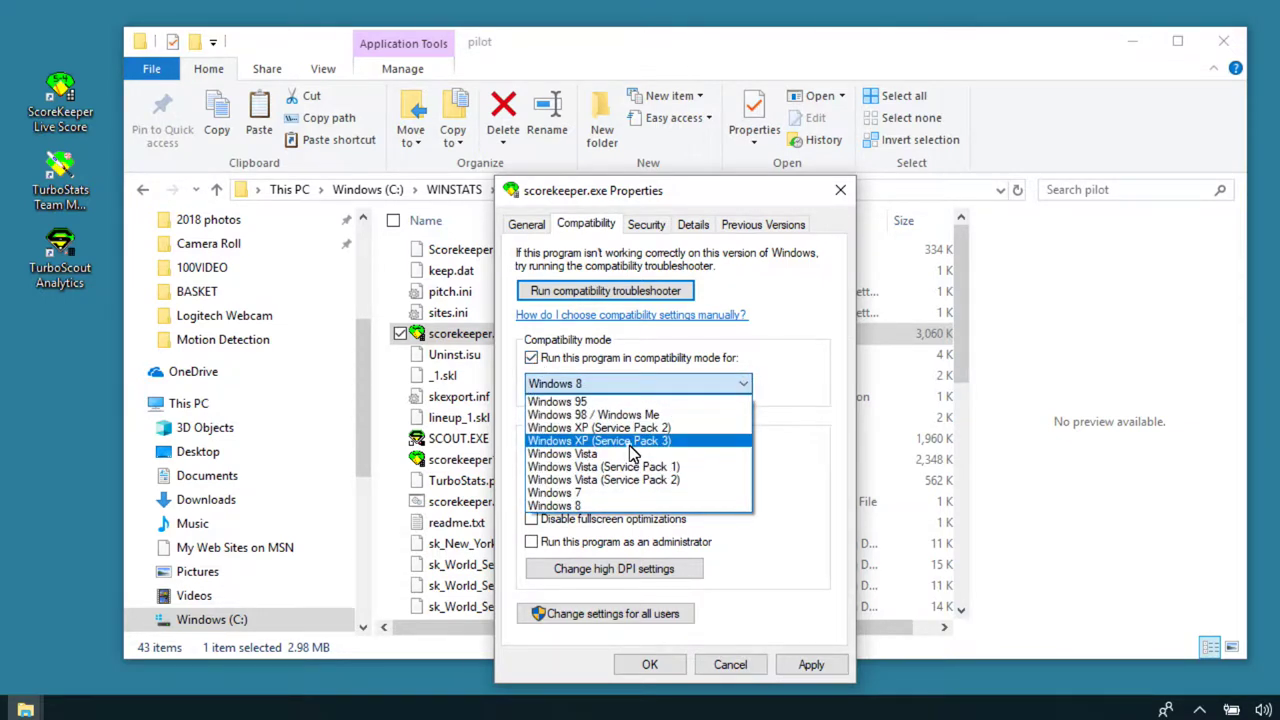
pyautogui.click(628, 441)
pyautogui.click(805, 666)
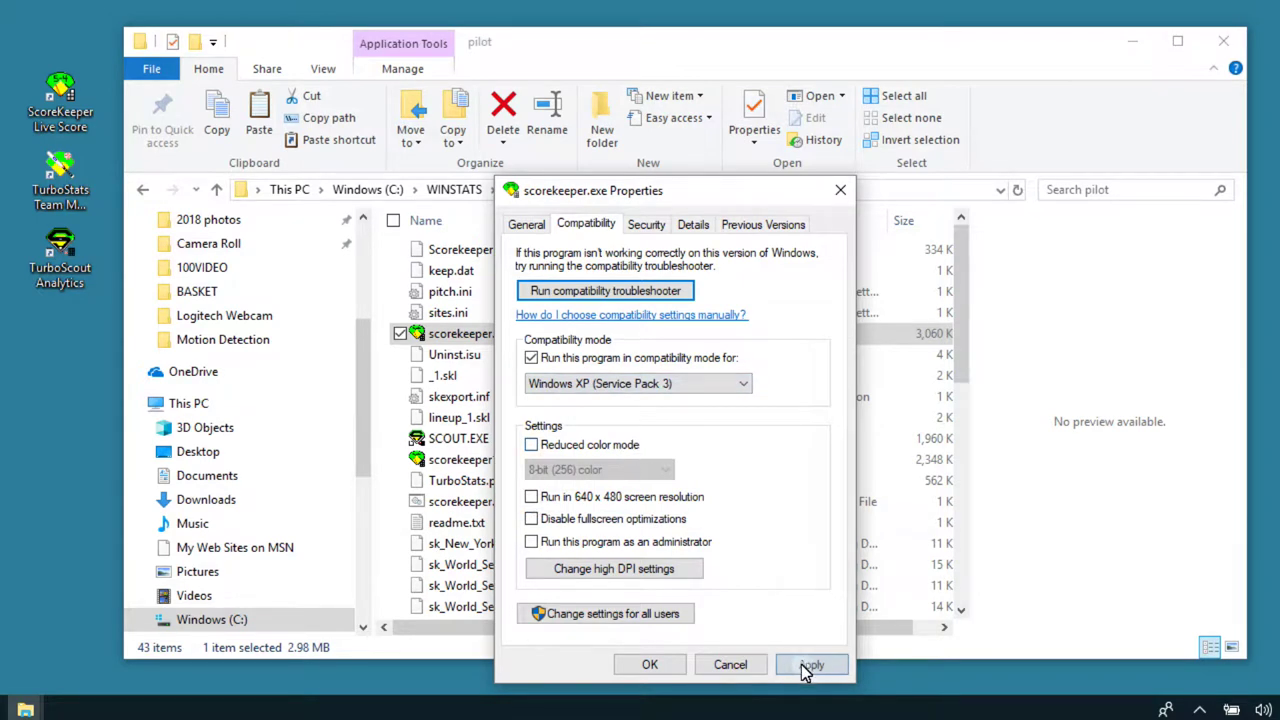
pyautogui.click(650, 664)
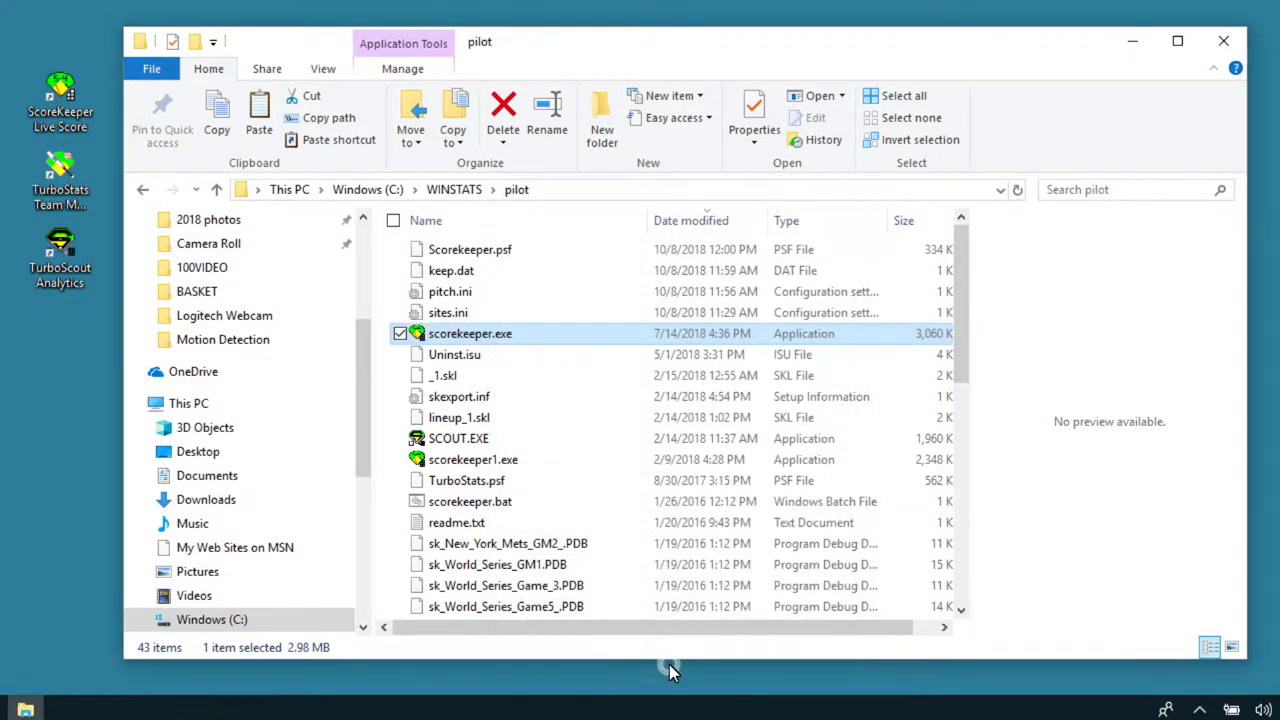
# Step: Review the compatibility settings of Emulator.exe without changing them, and close the folder window
pyautogui.scroll(-3, 510, 482)
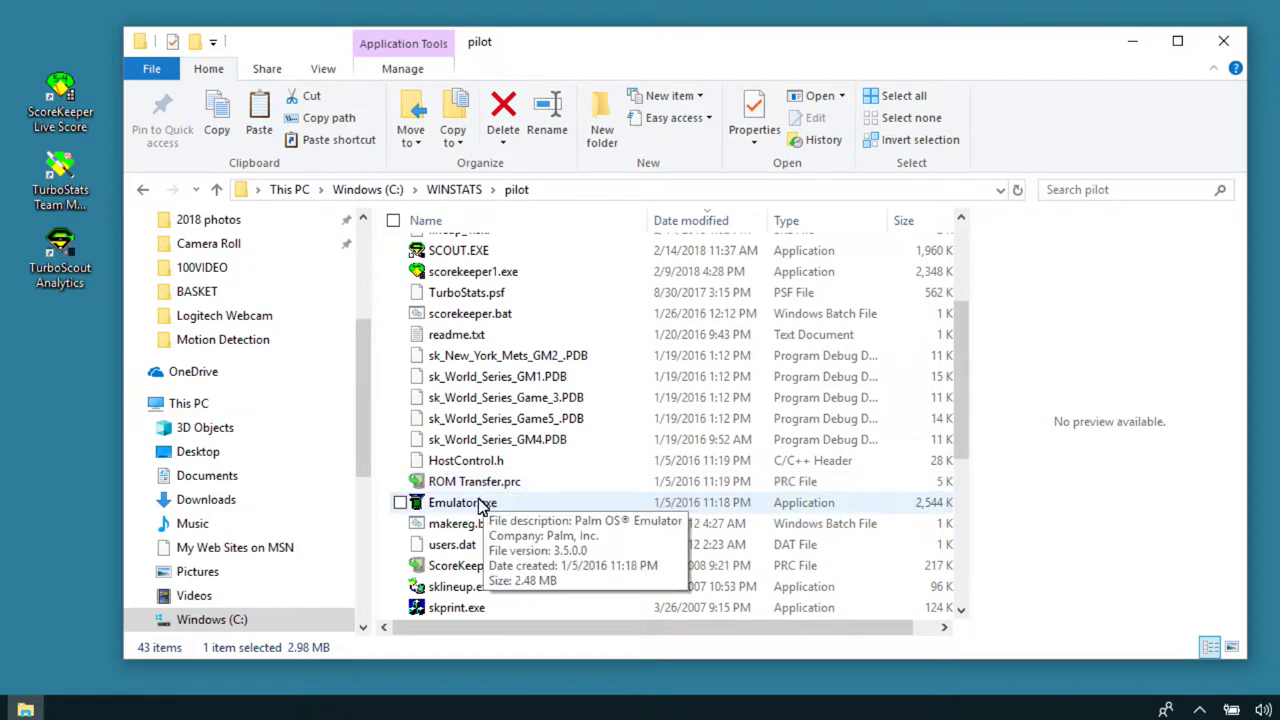
pyautogui.click(471, 503)
pyautogui.rightClick(471, 505)
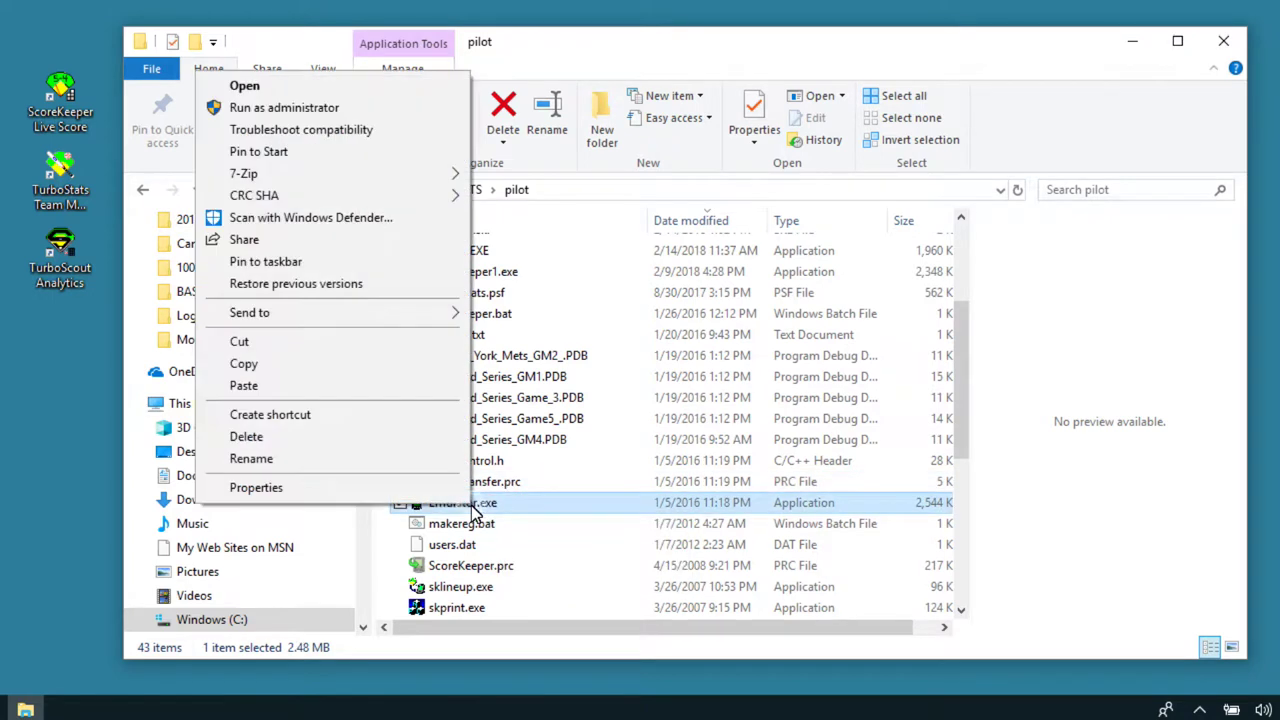
pyautogui.click(391, 489)
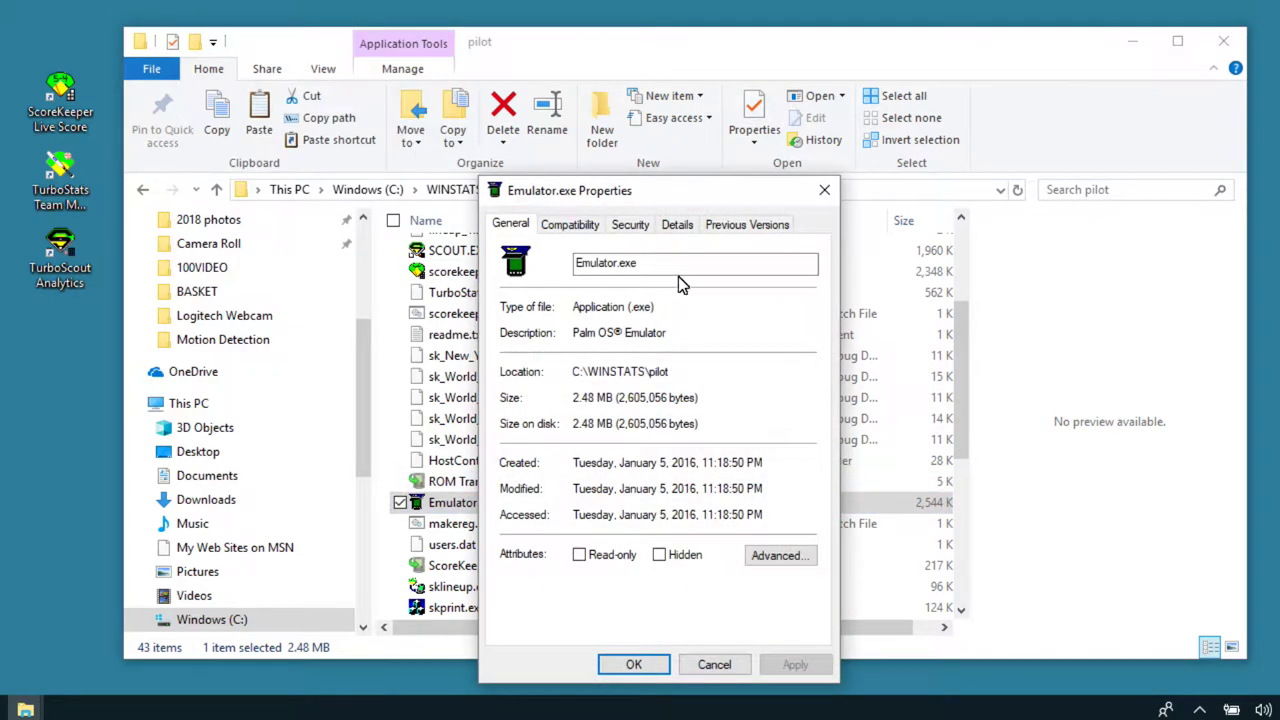
pyautogui.click(571, 225)
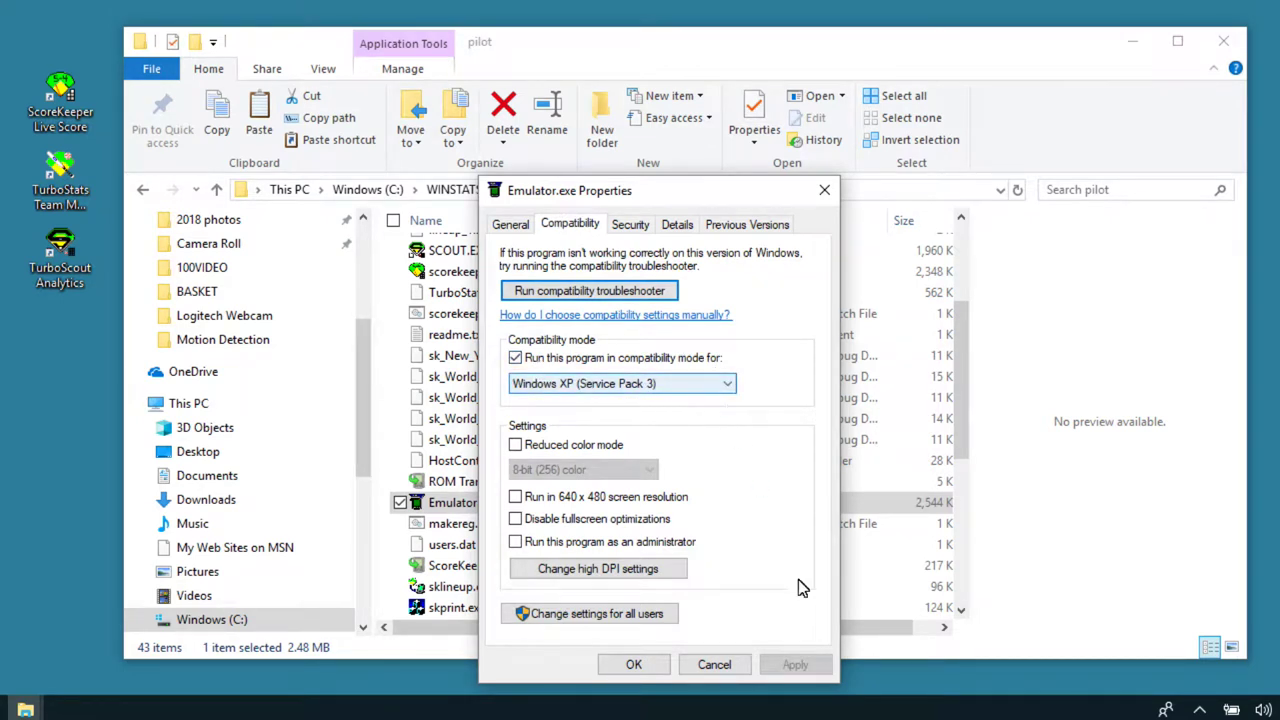
pyautogui.click(714, 665)
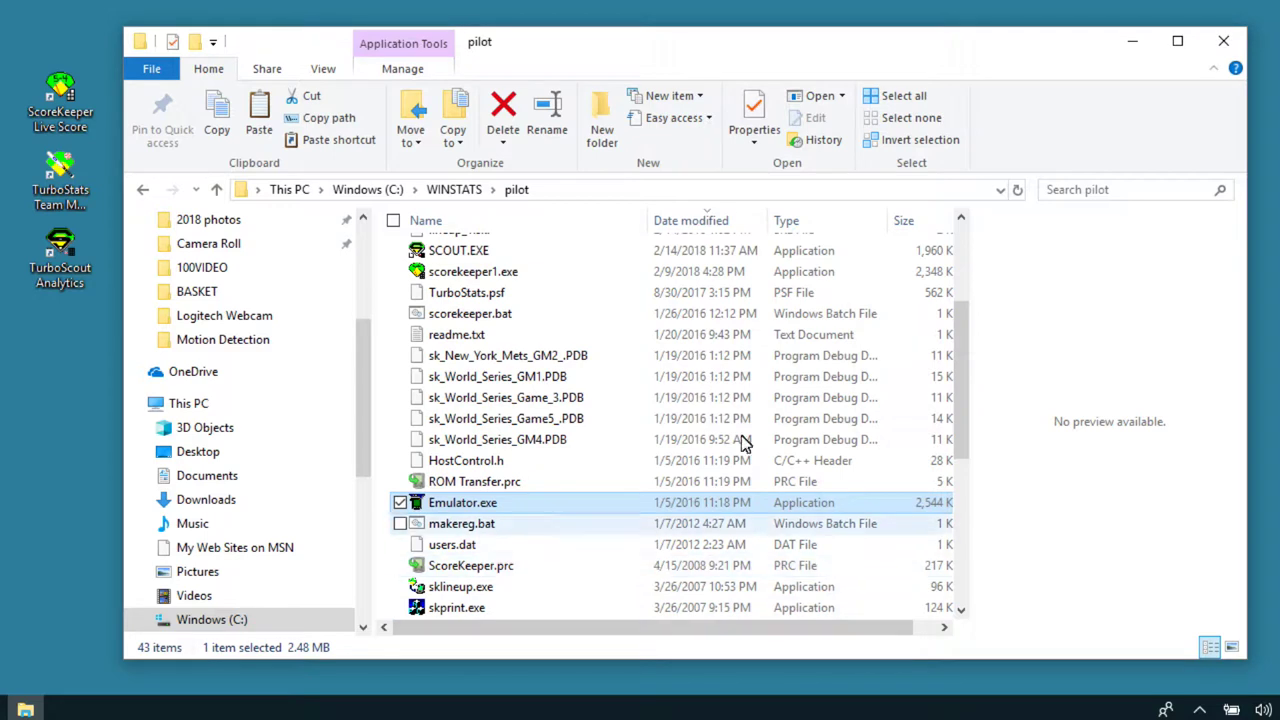
pyautogui.click(1226, 48)
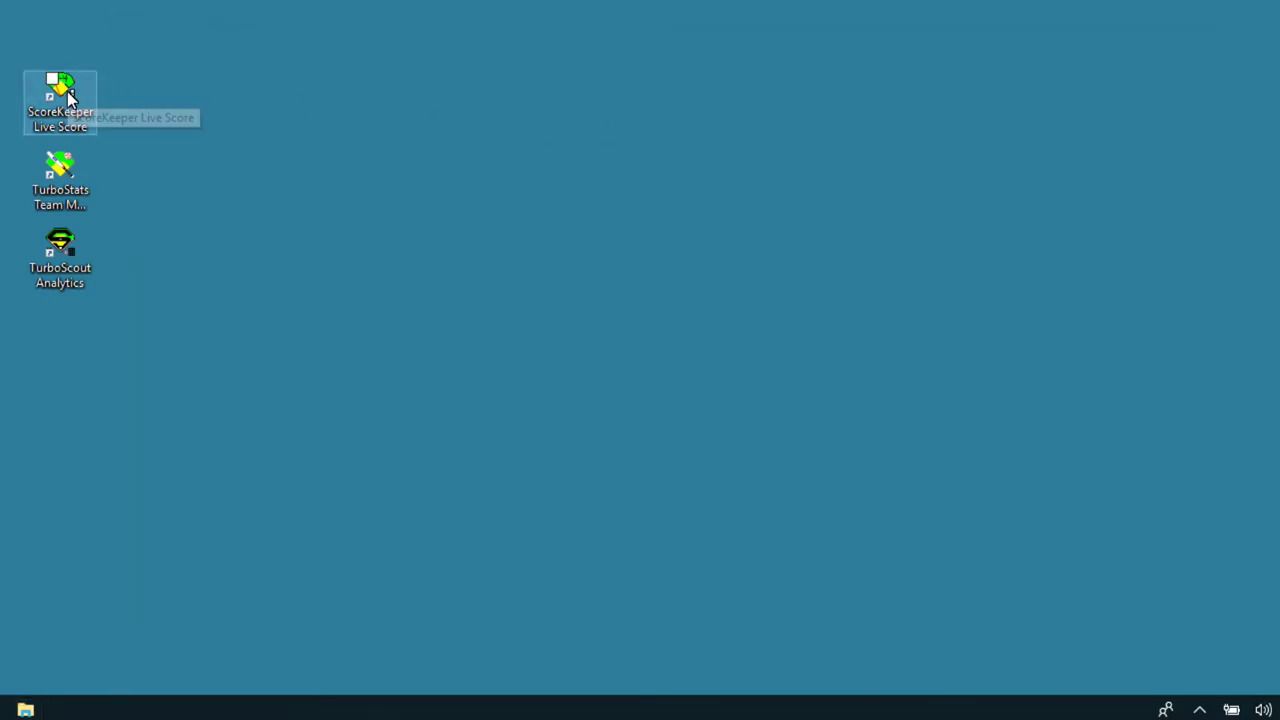
# Step: Launch ScoreKeeper Live Score, bring its emulator window to the front, and move it clear of the Save button
pyautogui.click(68, 95)
pyautogui.doubleClick(68, 95)
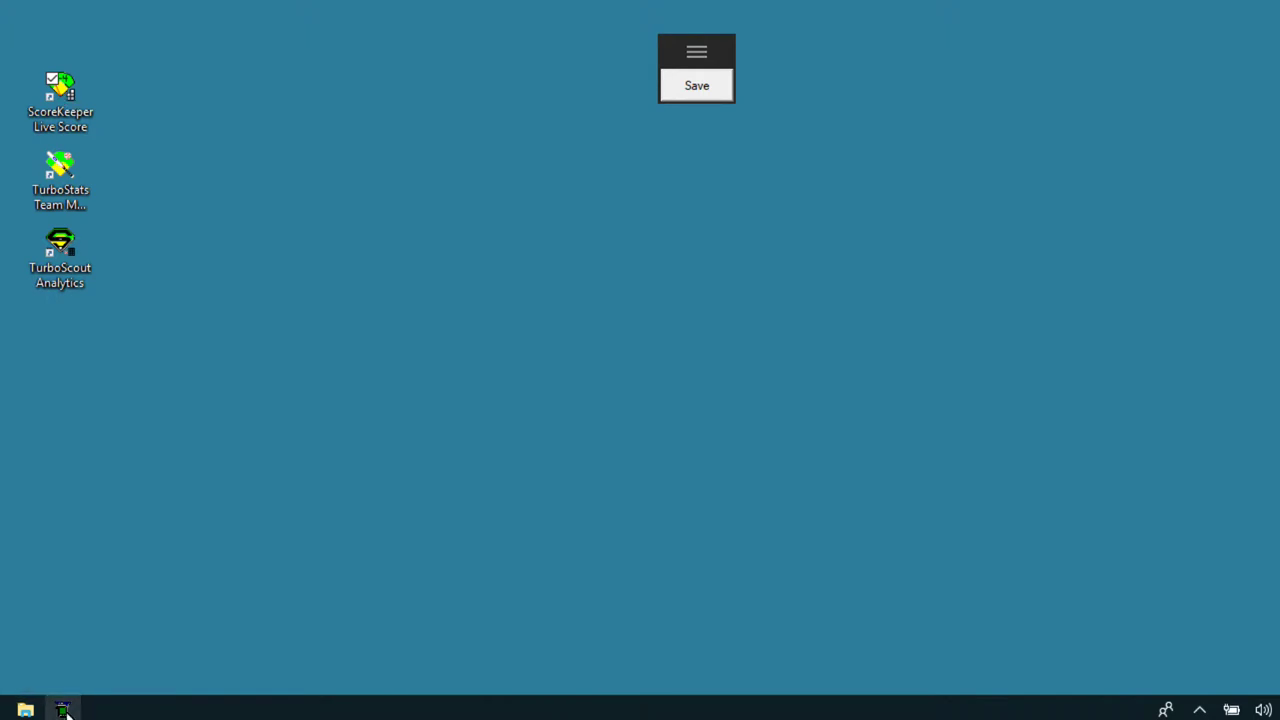
pyautogui.click(64, 708)
pyautogui.click(63, 710)
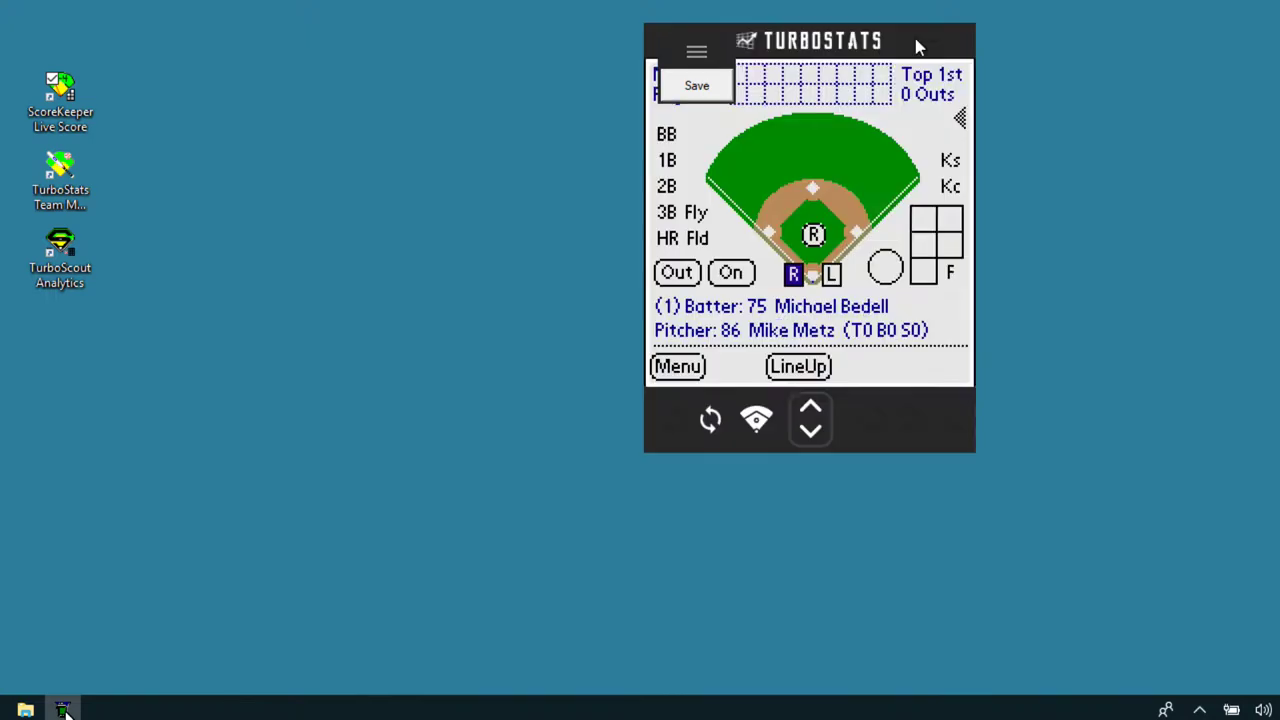
pyautogui.moveTo(914, 38); pyautogui.dragTo(1040, 53)
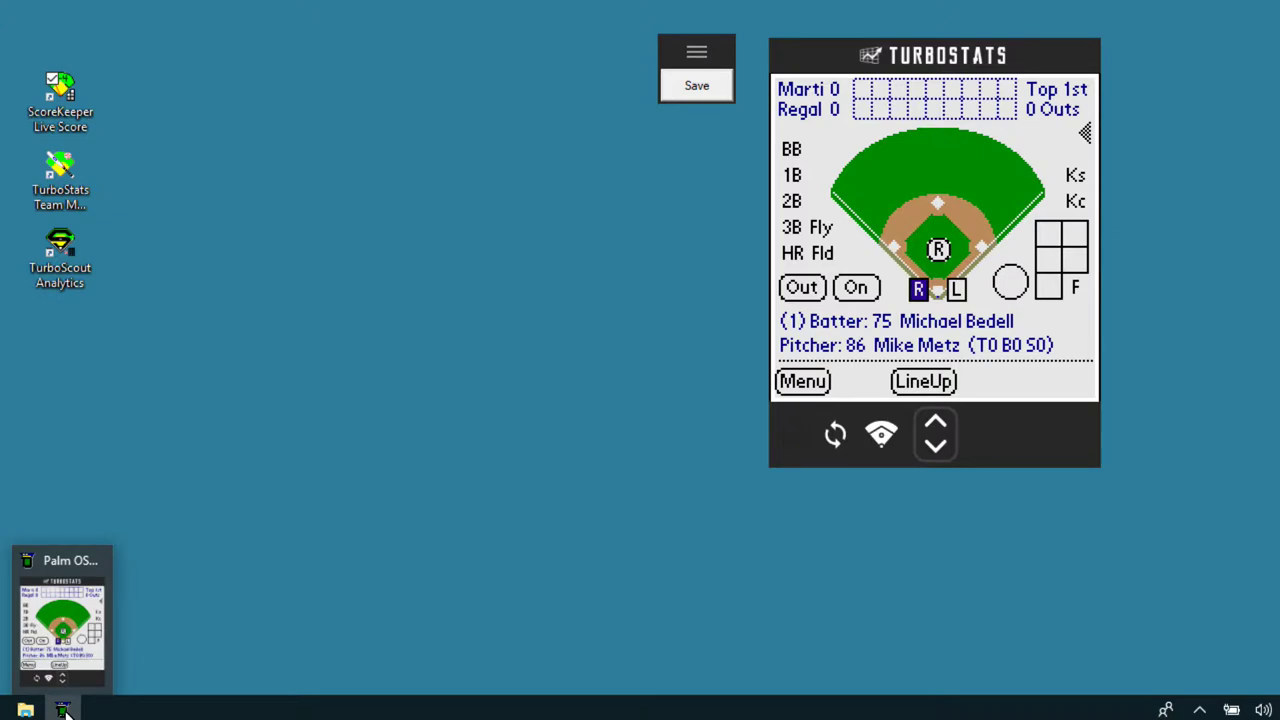
# Step: Exit the emulator session and save the changes to Scorekeeper.psf
pyautogui.click(66, 708)
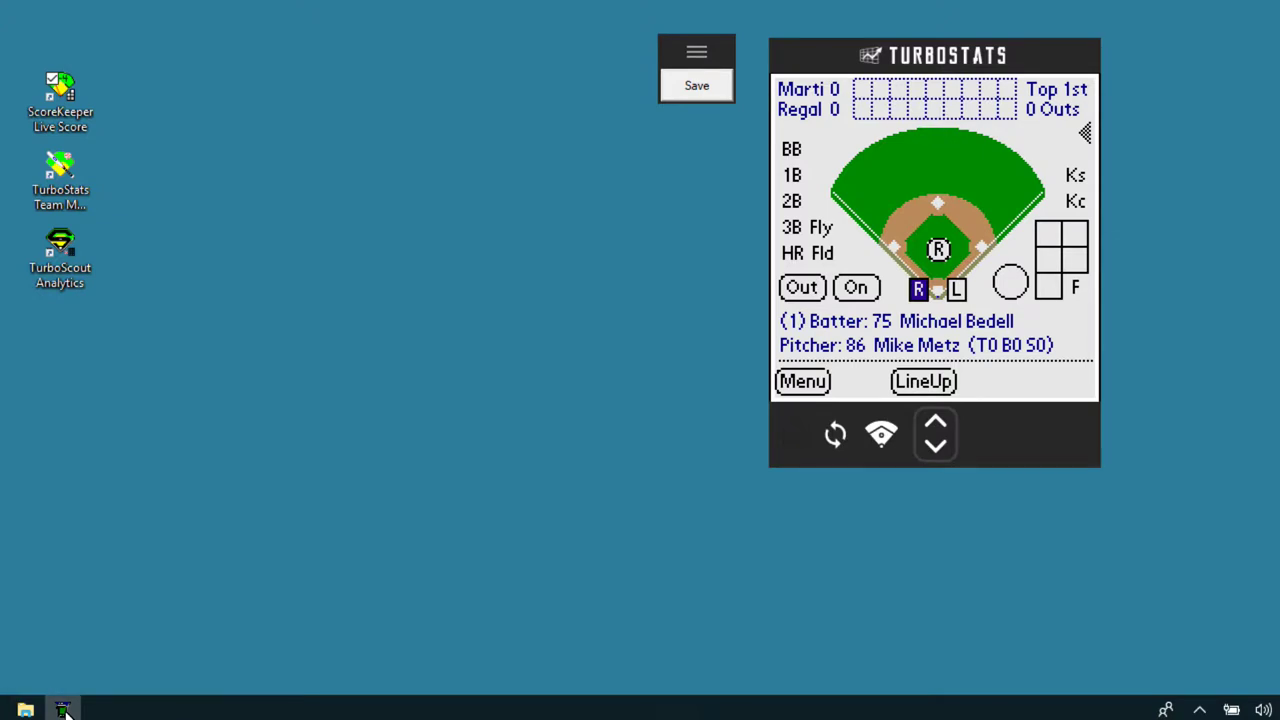
pyautogui.hotkey('shift', 'F10')
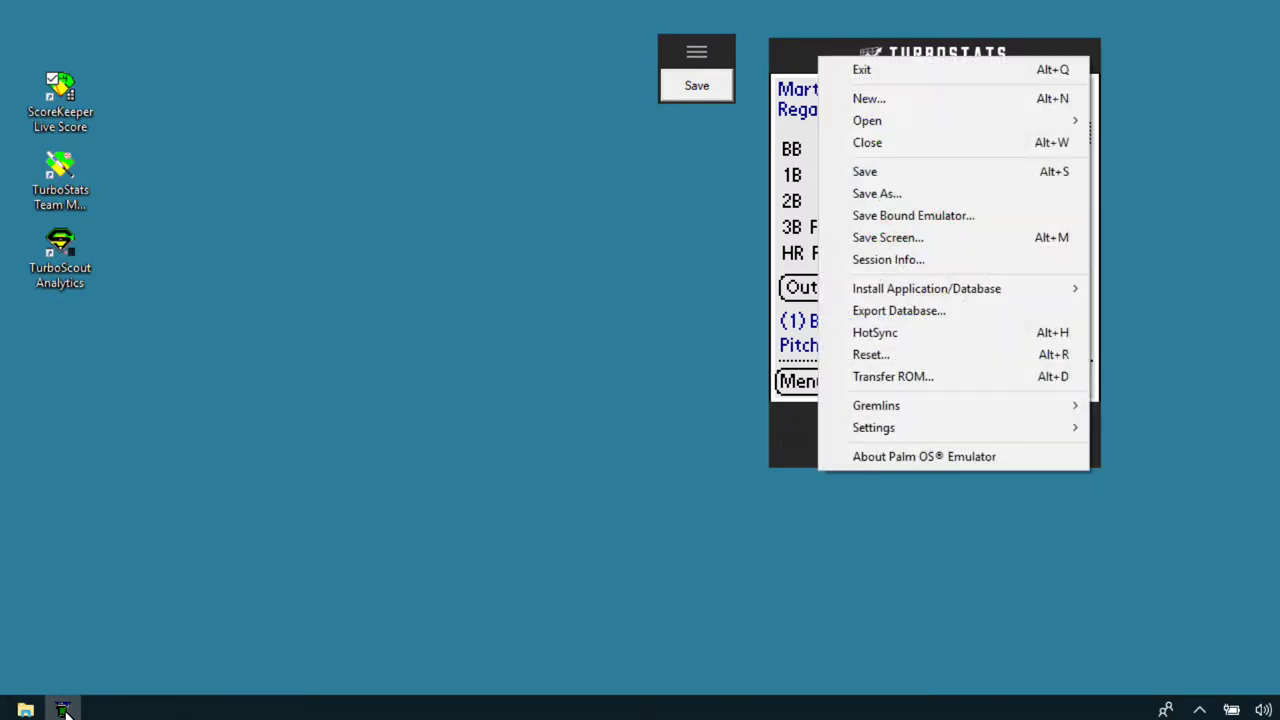
pyautogui.press('Down')
pyautogui.press('Return')
pyautogui.press('Tab')
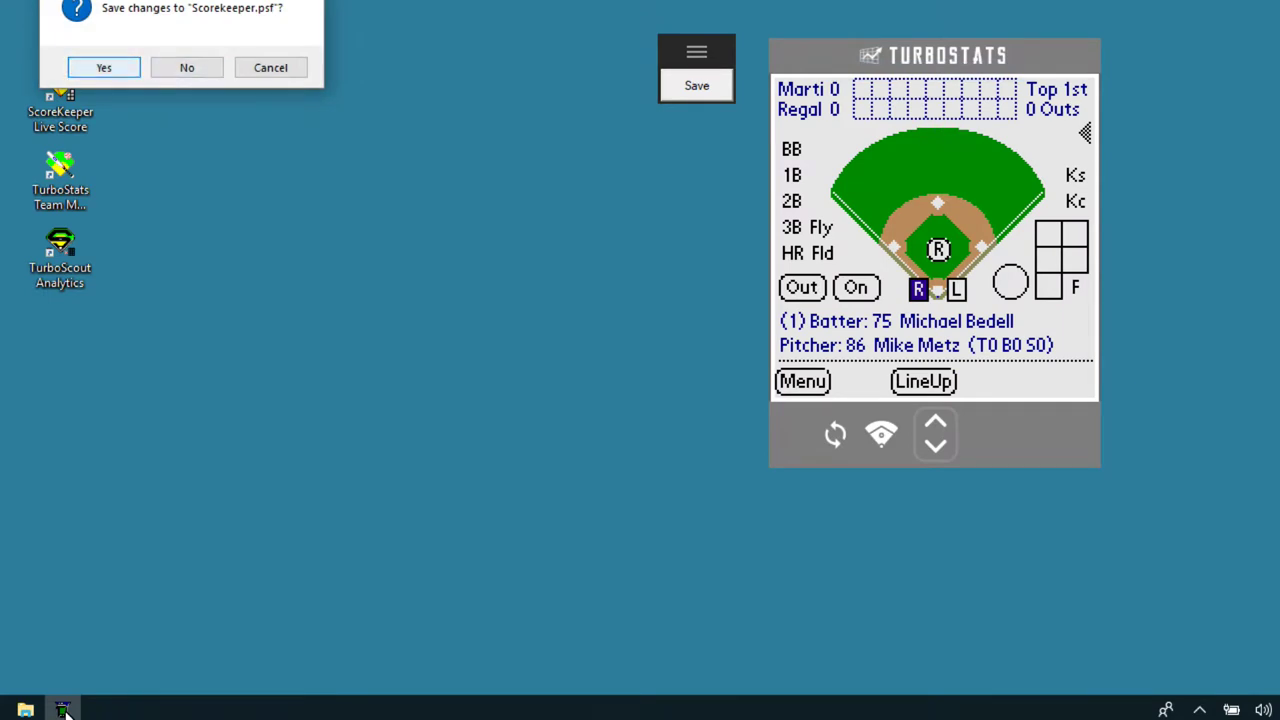
pyautogui.press('Return')
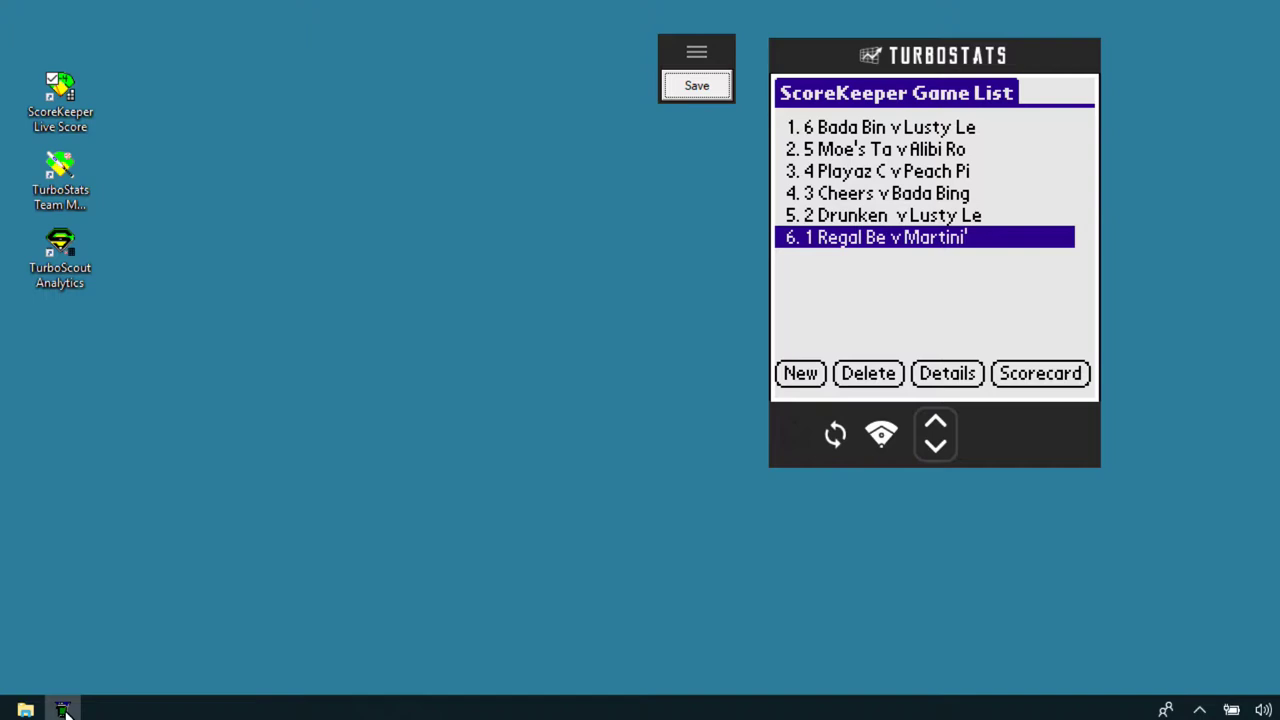
# Step: Open the Regal Beagle home lineup from the game list through the starting lineups prompt
pyautogui.press('Up')
pyautogui.press('Down')
pyautogui.press('Return')
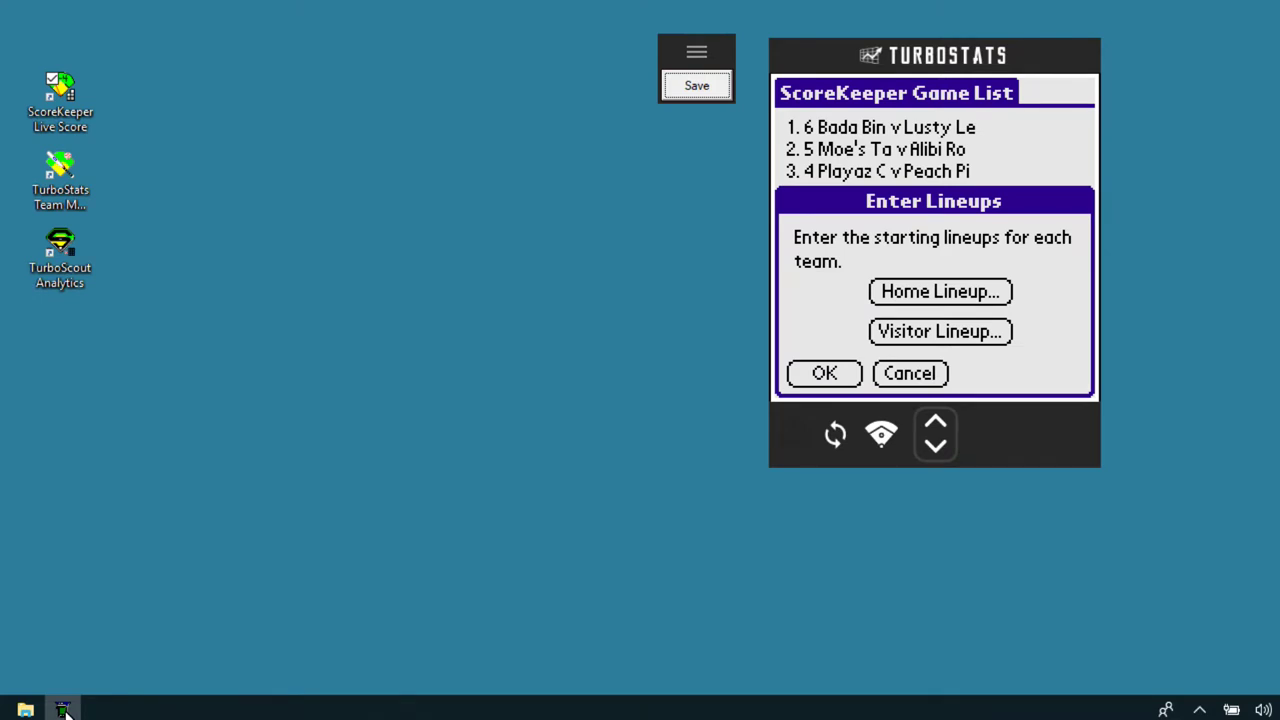
pyautogui.press('Return')
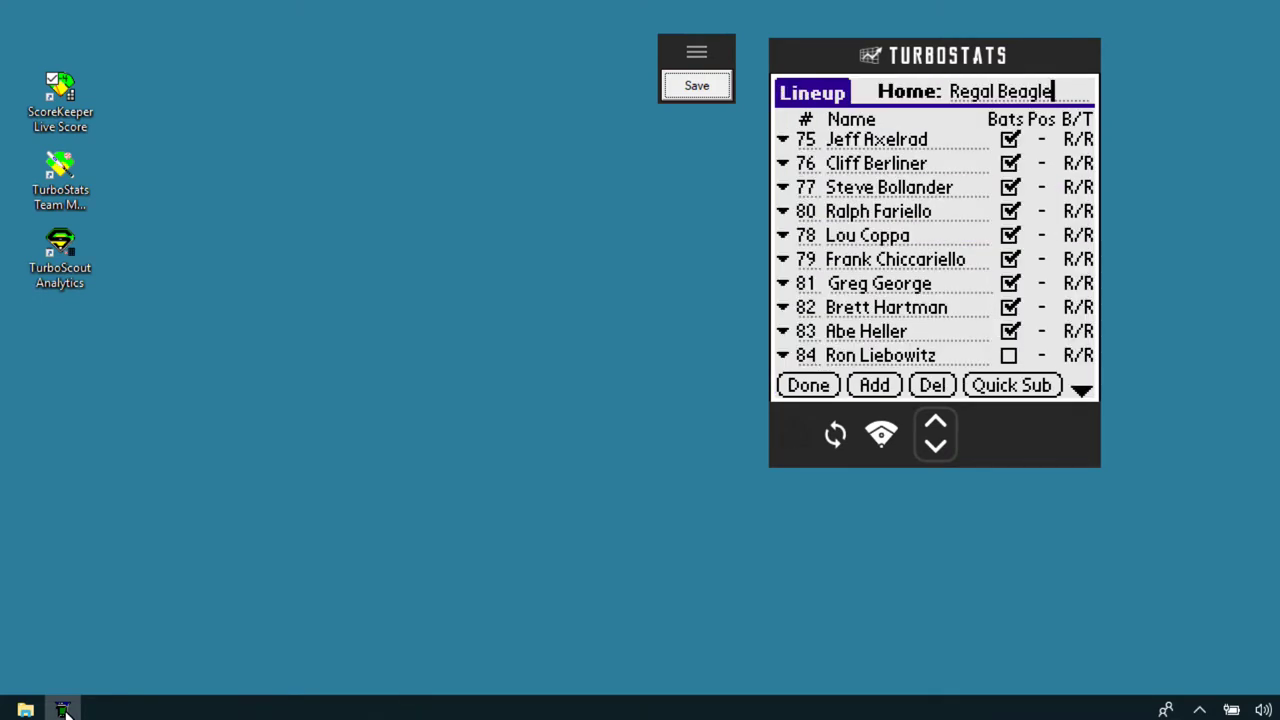
# Step: Assign the Pitcher position to player number 80 in the Regal Beagle home lineup
pyautogui.press('Return')
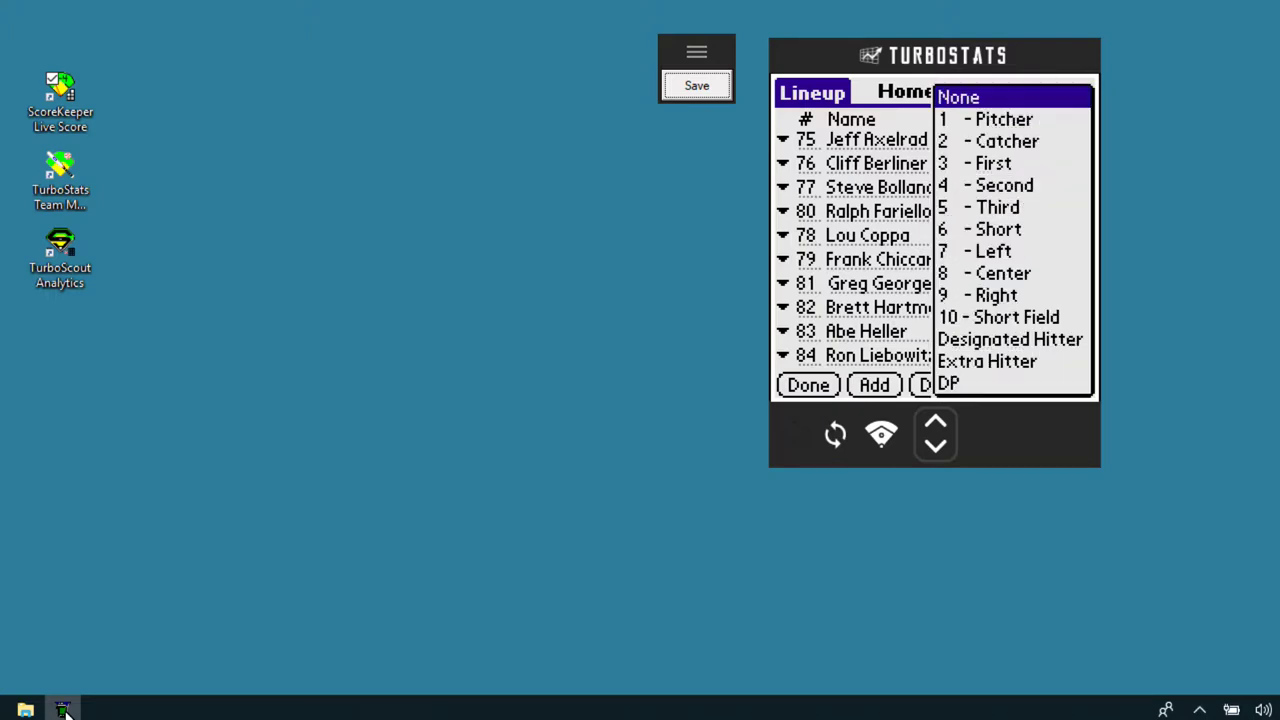
pyautogui.press('Down')
pyautogui.press('Return')
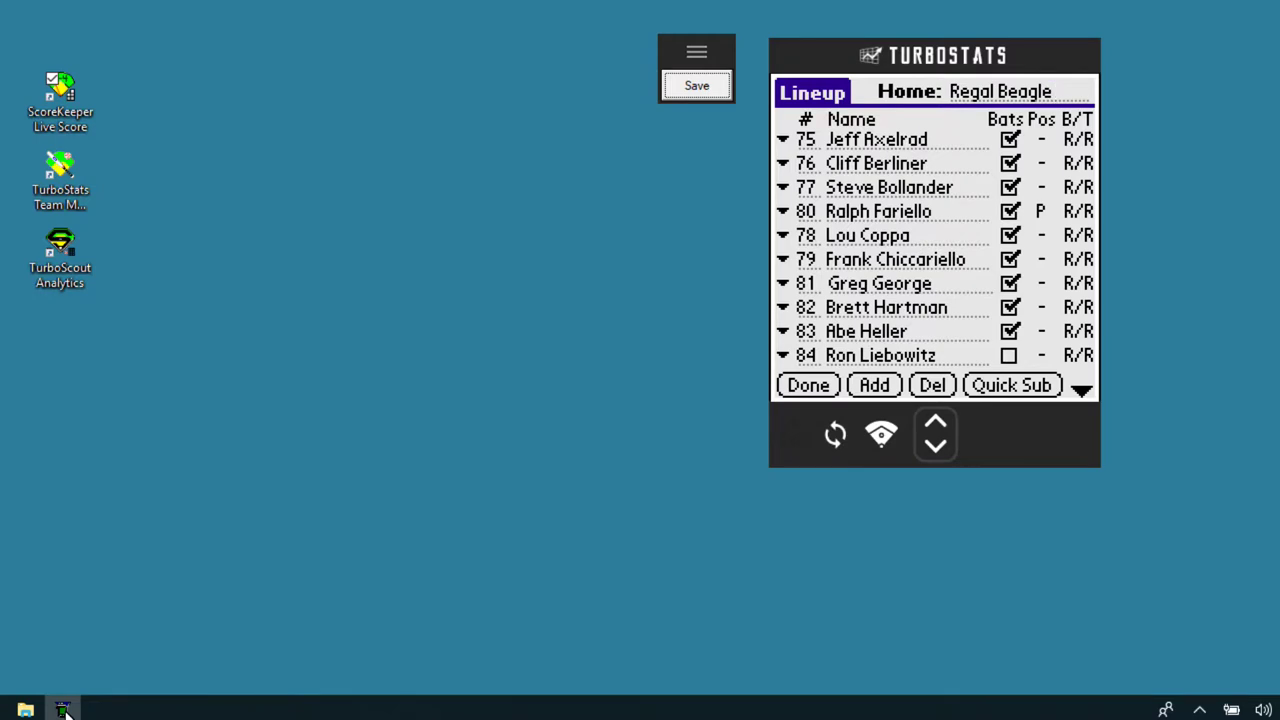
# Step: Finish the Regal Beagle home lineup and open the Martini's visitor lineup from the starting lineups prompt
pyautogui.press('Return')
pyautogui.press('Return')
pyautogui.press('Return')
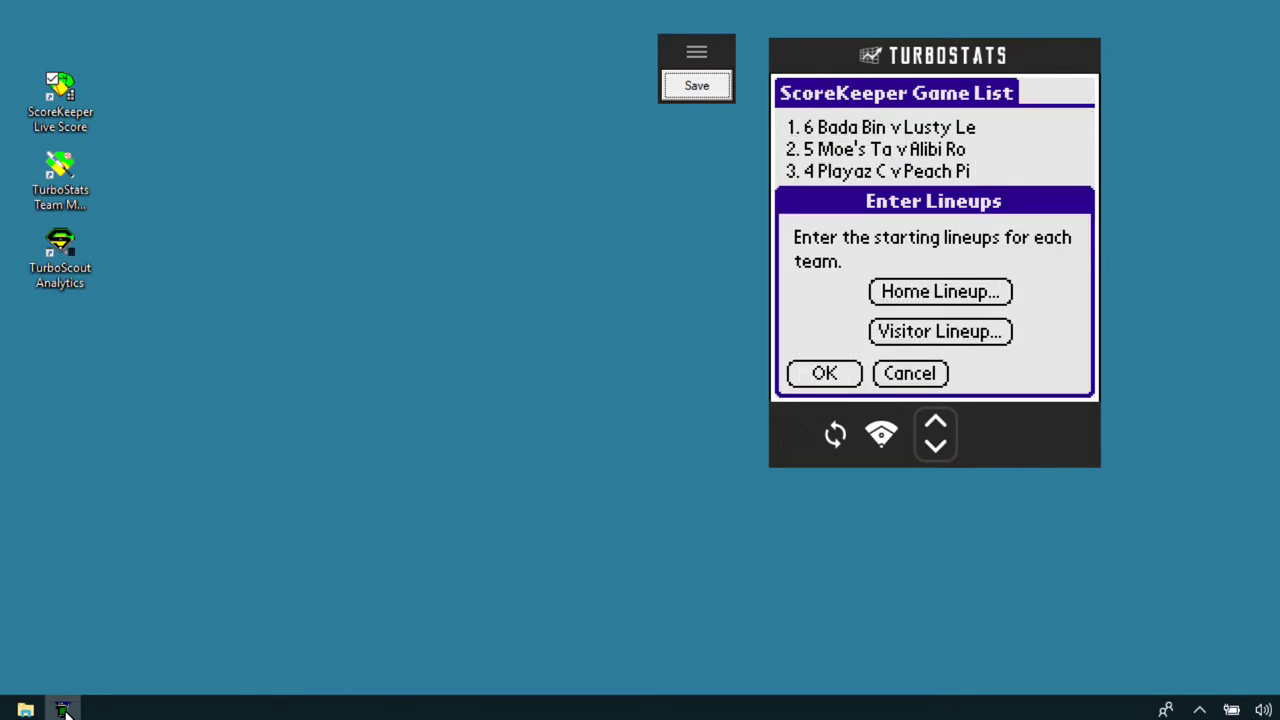
pyautogui.press('Return')
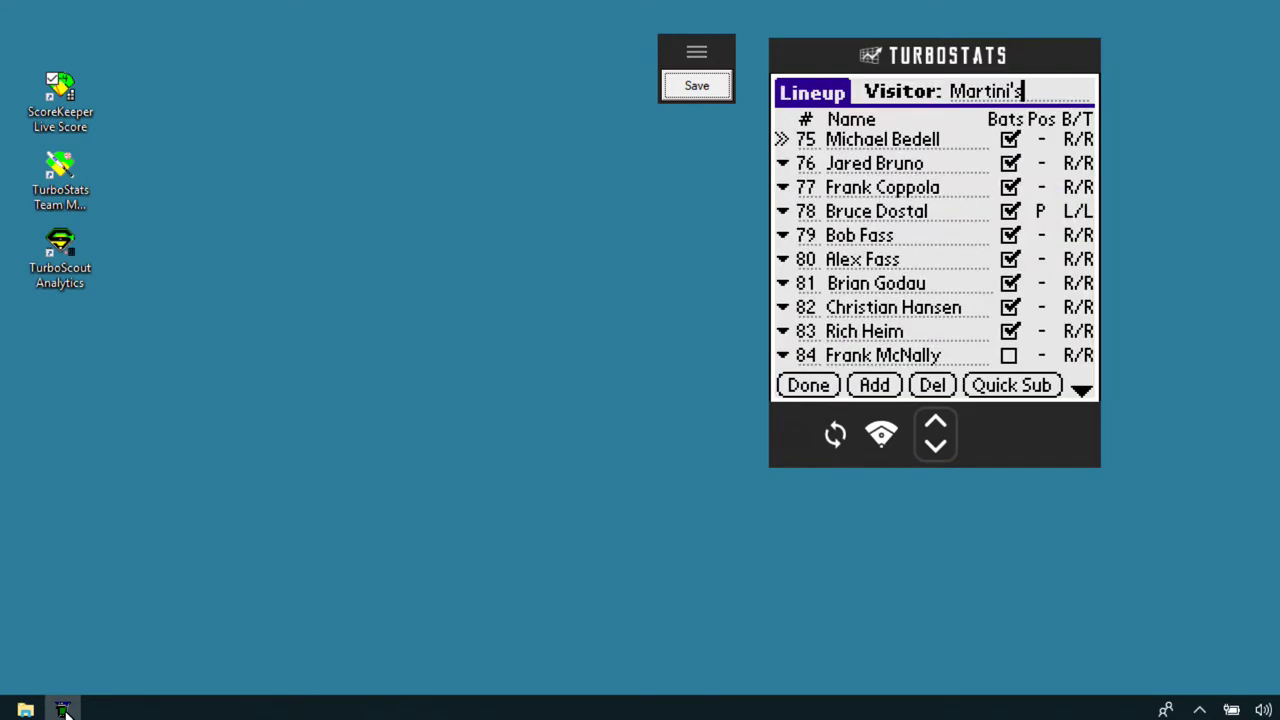
# Step: Accept the Martini's visitor lineup and agree to continue without players in all positions for both teams
pyautogui.press('Return')
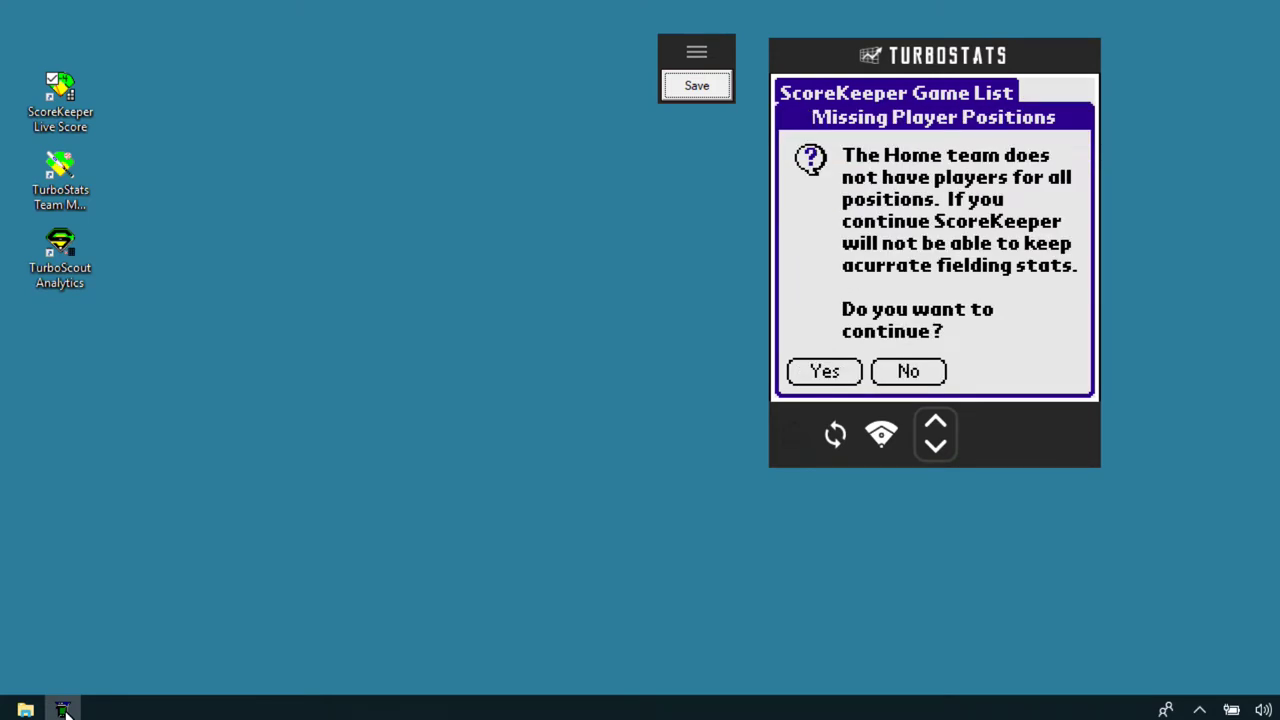
pyautogui.press('Return')
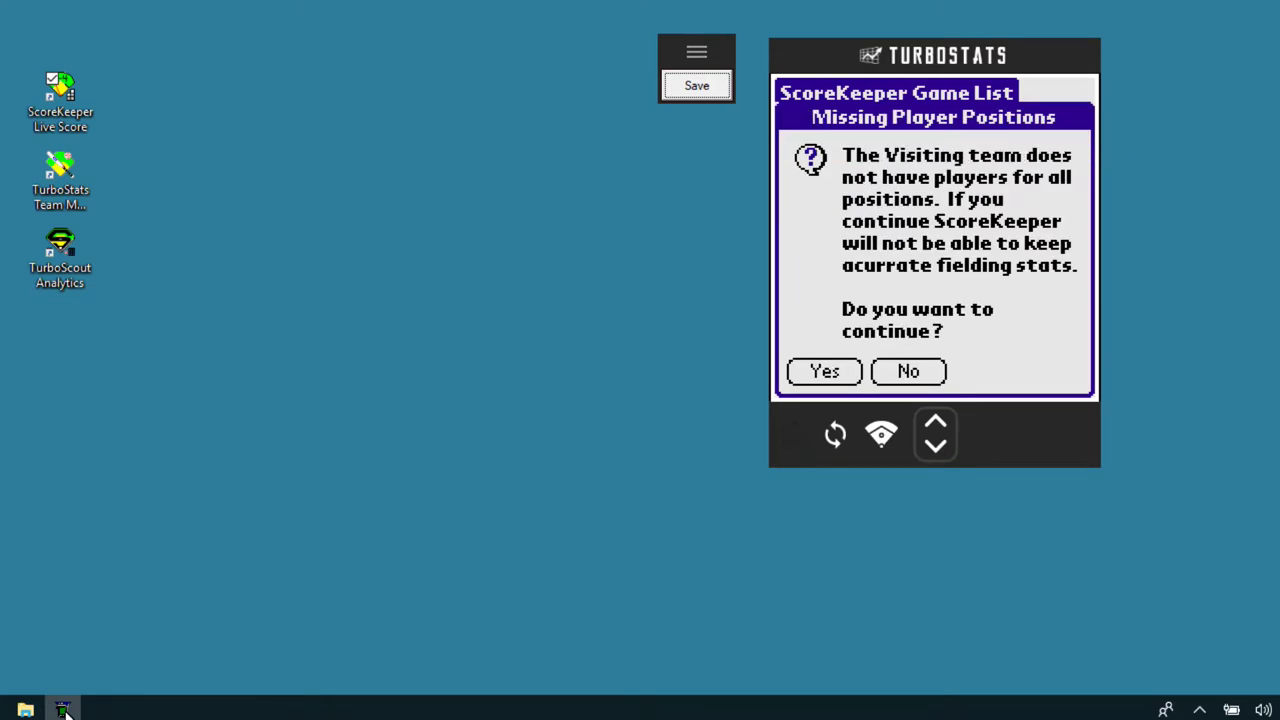
pyautogui.press('Return')
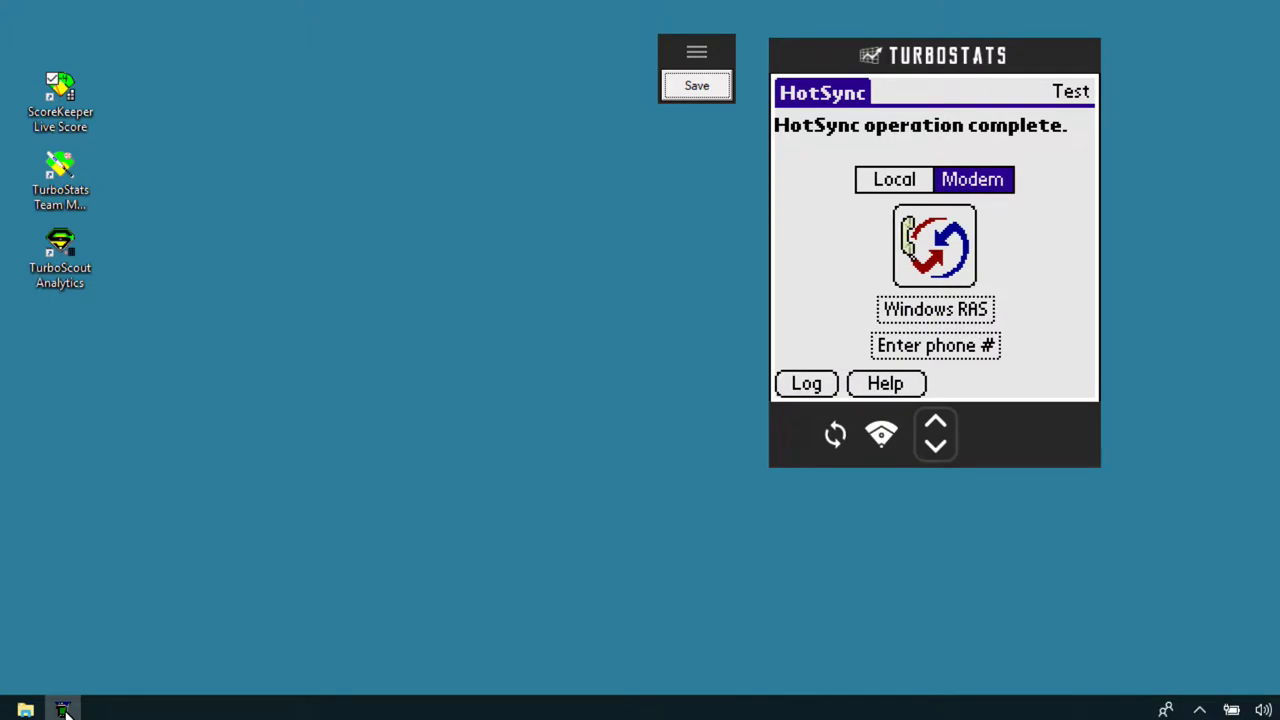
# Step: Open HotSync's Primary PC Setup and set the Primary PC Address to 127.0.0.1
pyautogui.press('F1')
pyautogui.press('p')
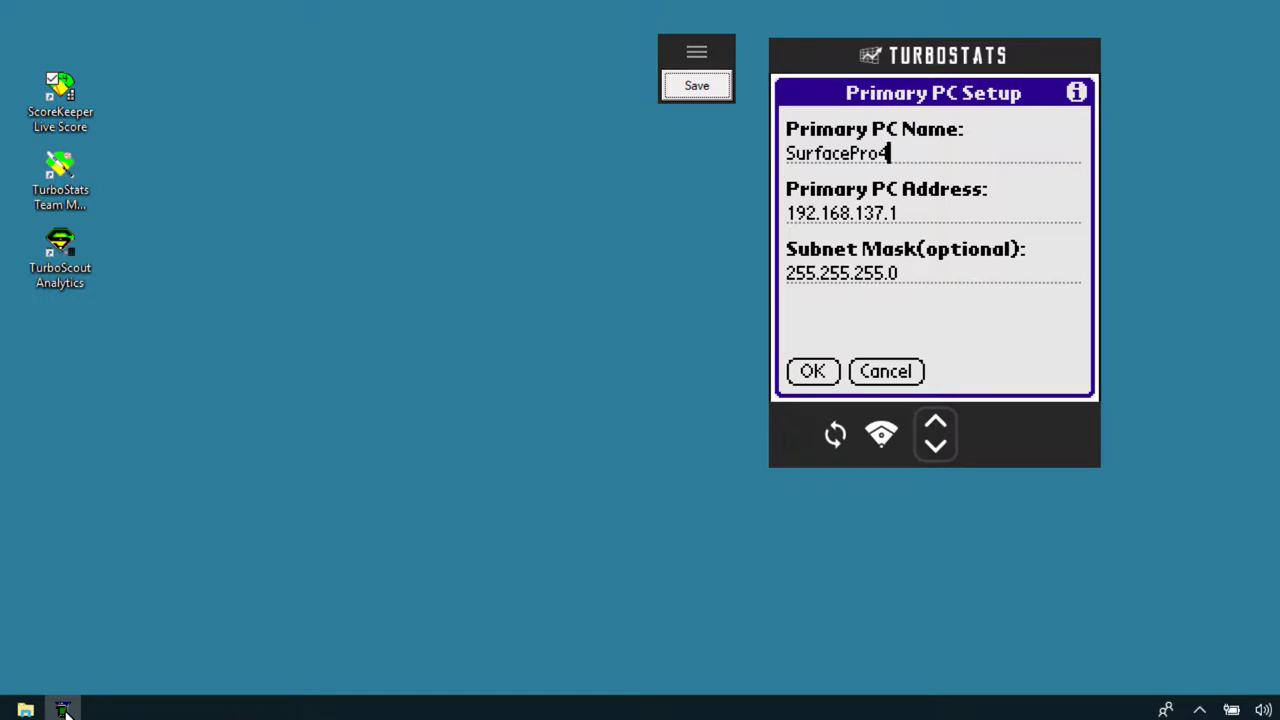
pyautogui.press('Tab')
pyautogui.hotkey('shift', 'Left')
pyautogui.hotkey('shift', 'Left')
pyautogui.hotkey('shift', 'Left')
pyautogui.hotkey('shift', 'Left')
pyautogui.hotkey('shift', 'Left')
pyautogui.hotkey('shift', 'Left')
pyautogui.hotkey('shift', 'Left')
pyautogui.hotkey('shift', 'Left')
pyautogui.hotkey('shift', 'Left')
pyautogui.hotkey('shift', 'Left')
pyautogui.hotkey('shift', 'Left')
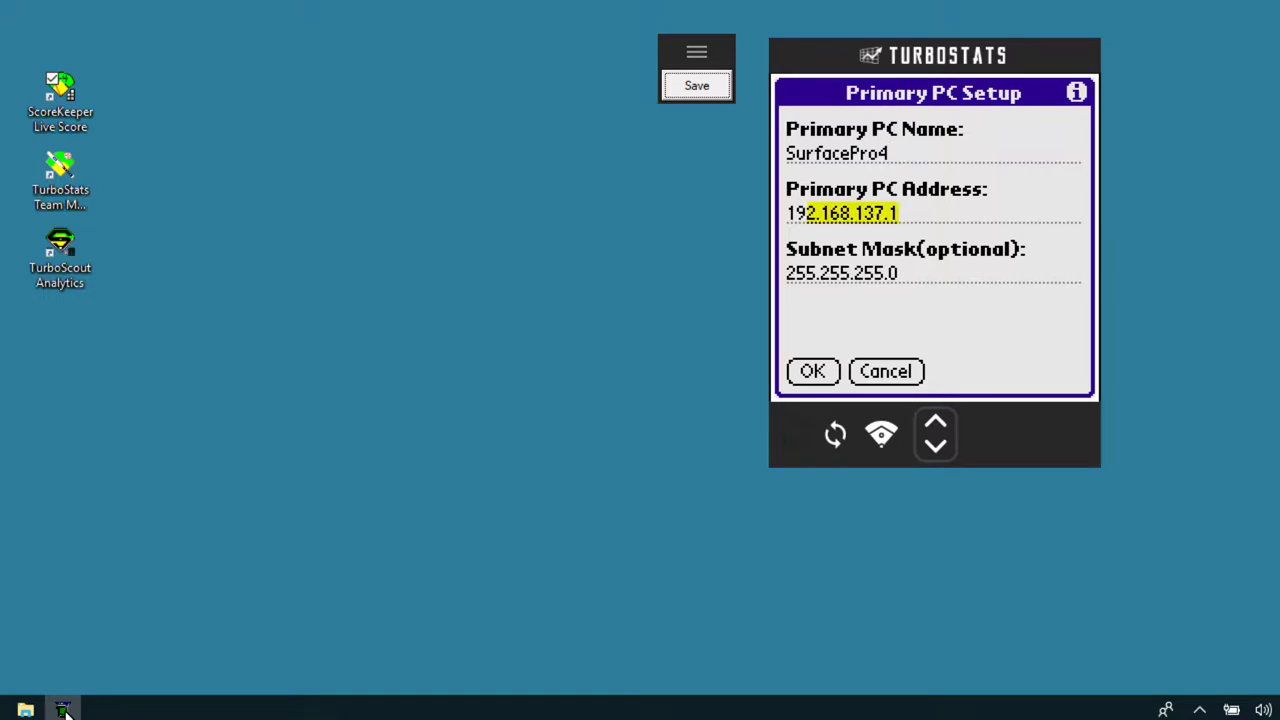
pyautogui.press('BackSpace')
pyautogui.press('BackSpace')
pyautogui.press('BackSpace')
pyautogui.write('12')
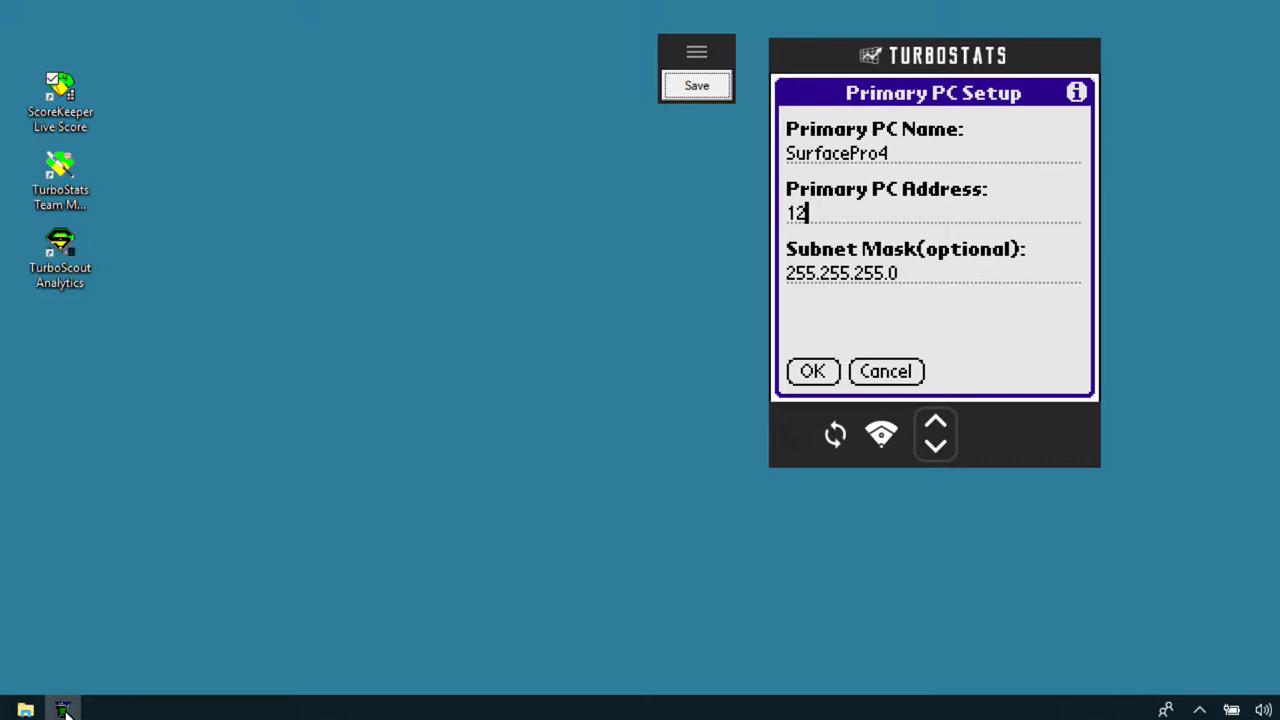
pyautogui.write('7.0.0.1')
# Step: Clear the Primary PC Name and accept the Primary PC Setup
pyautogui.press('Up')
pyautogui.hotkey('shift', 'Home')
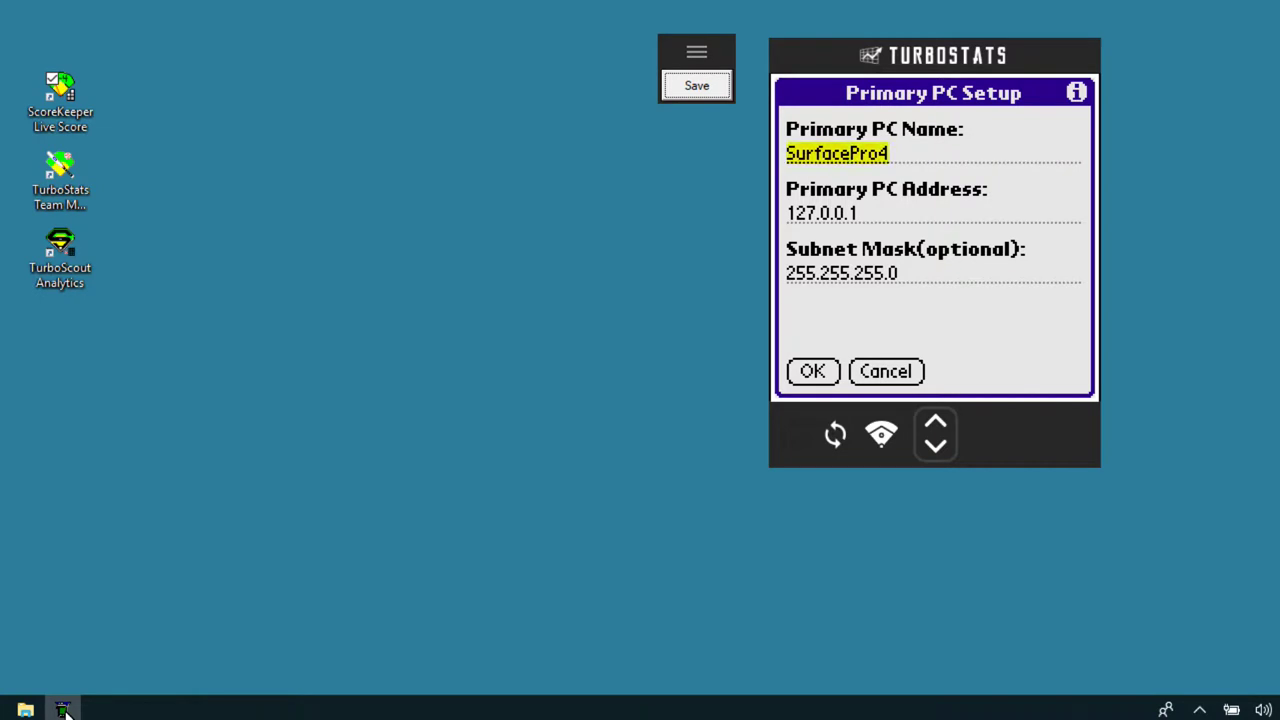
pyautogui.press('BackSpace')
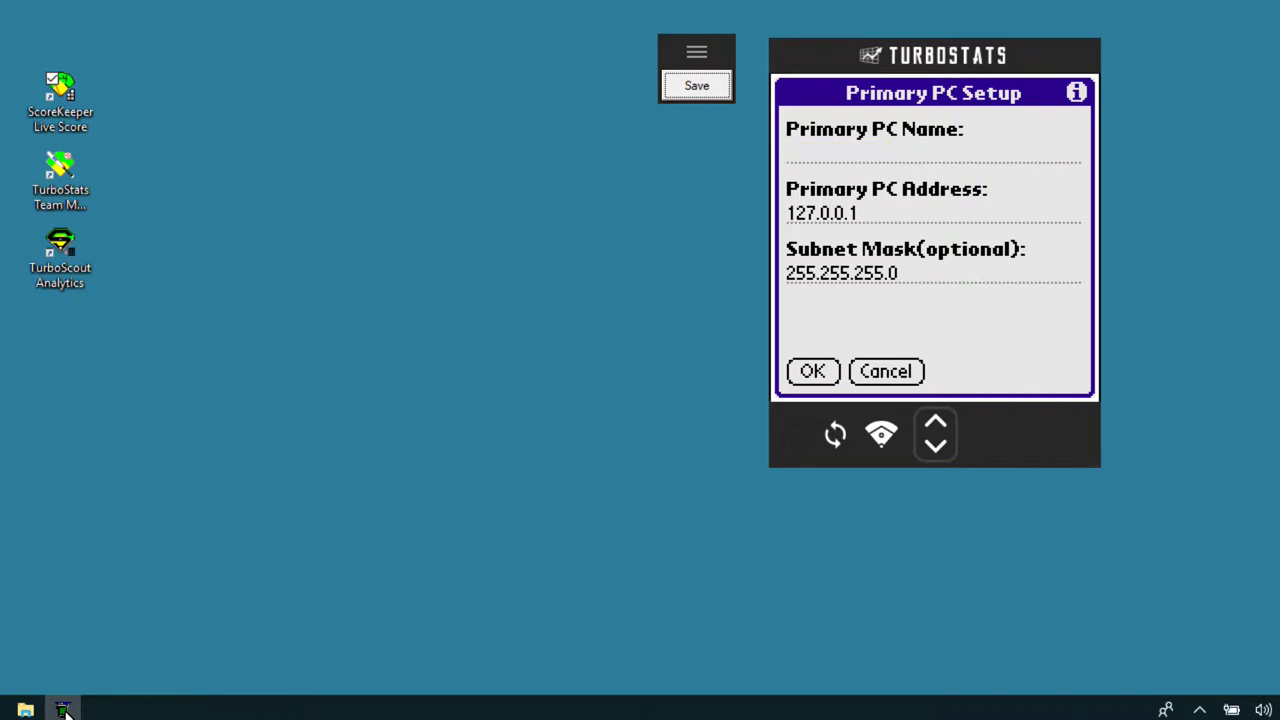
pyautogui.press('Return')
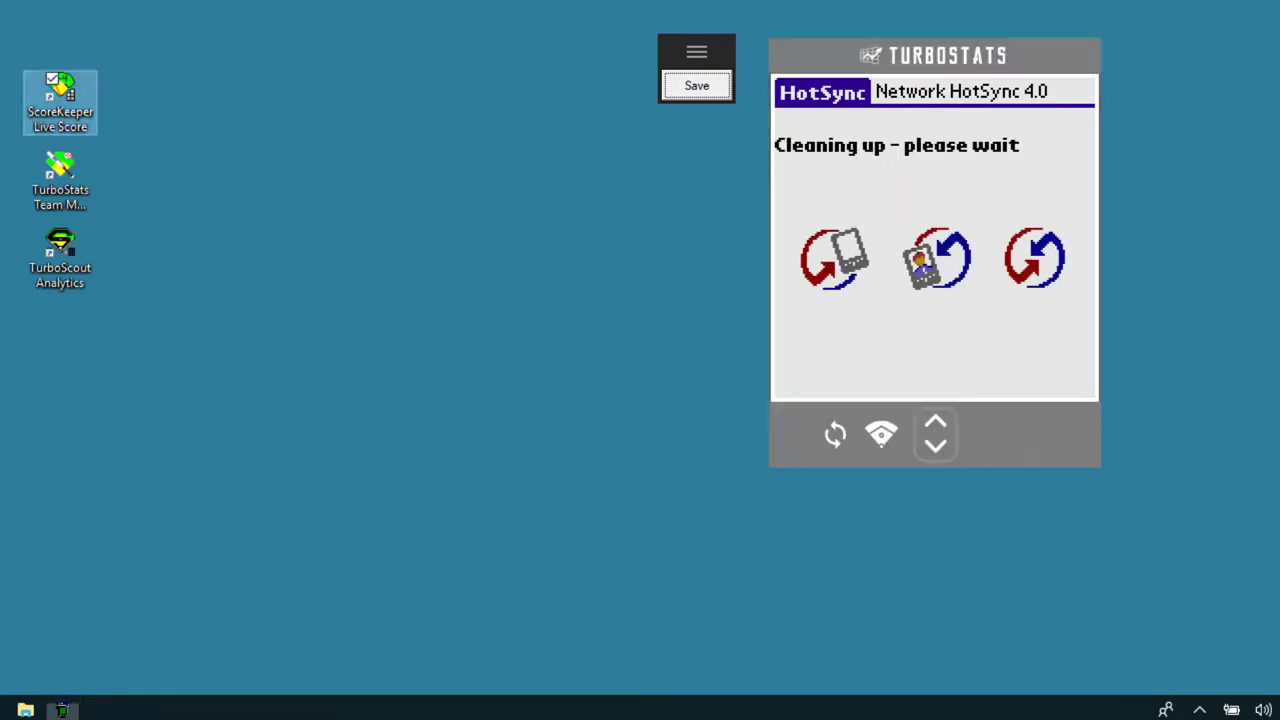
# Step: Check the Primary PC Setup values in HotSync again and view the About ScoreKeeper information
pyautogui.click(815, 100)
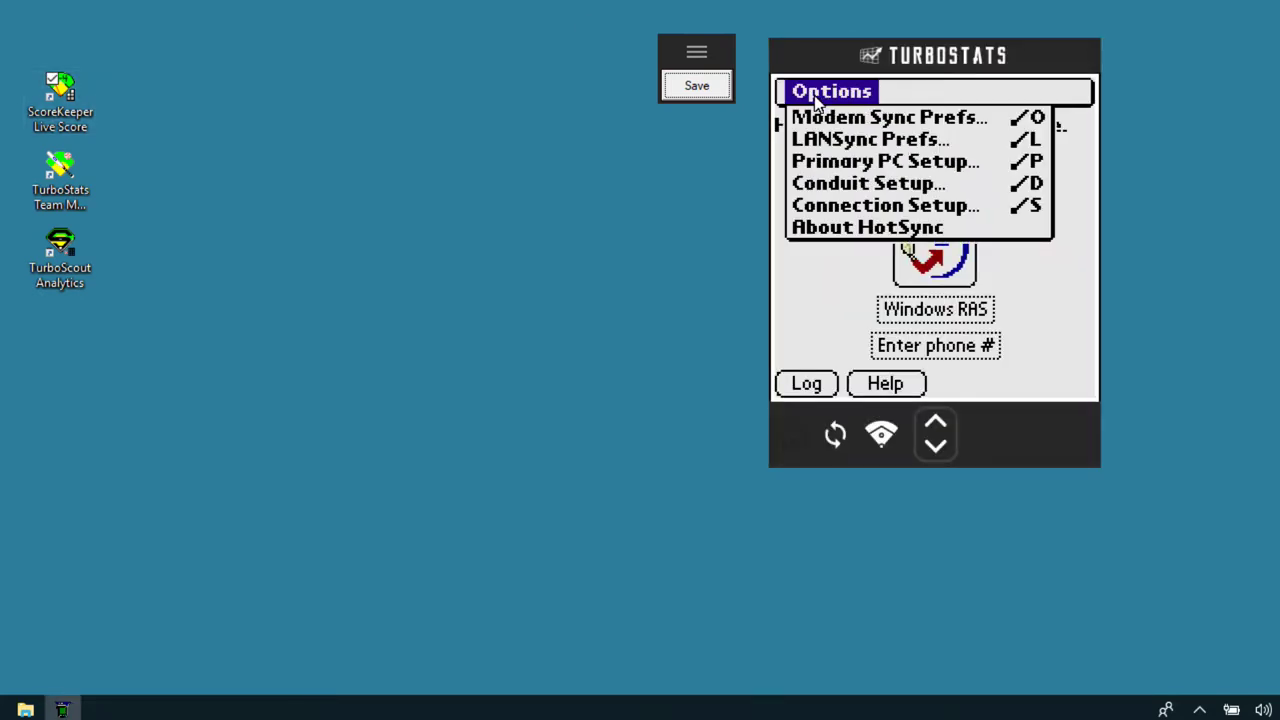
pyautogui.press('p')
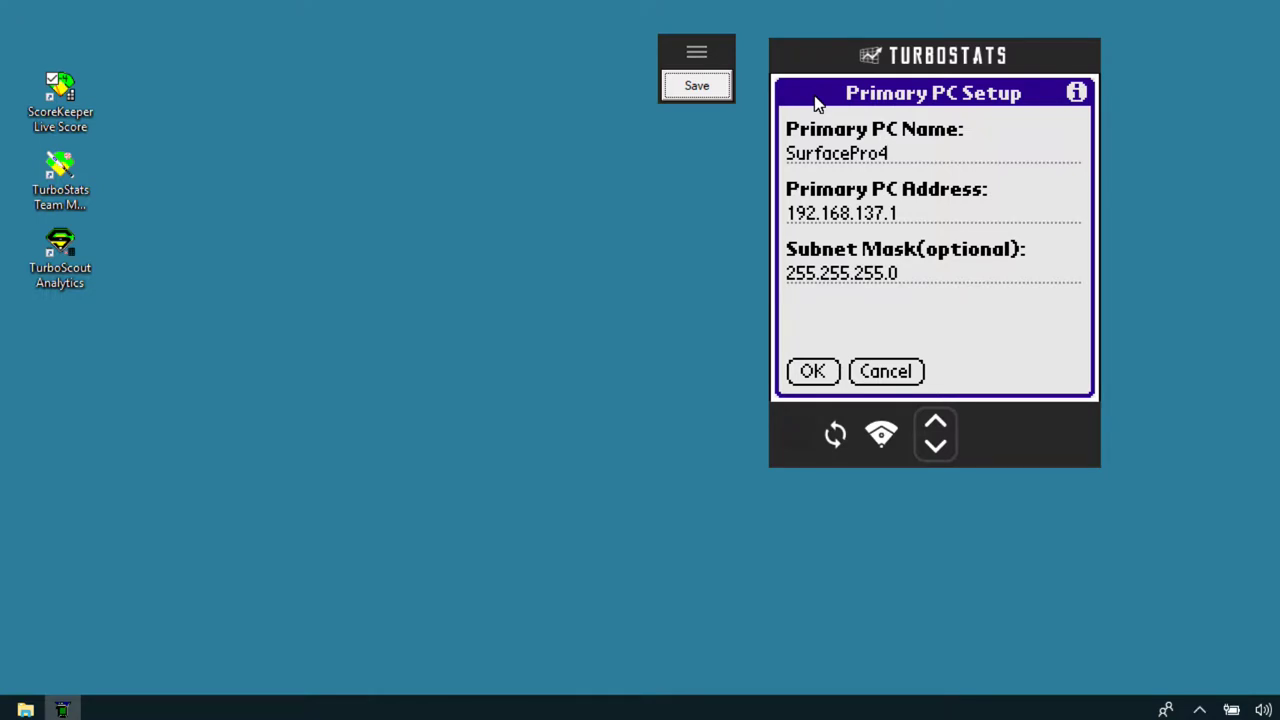
pyautogui.press('Return')
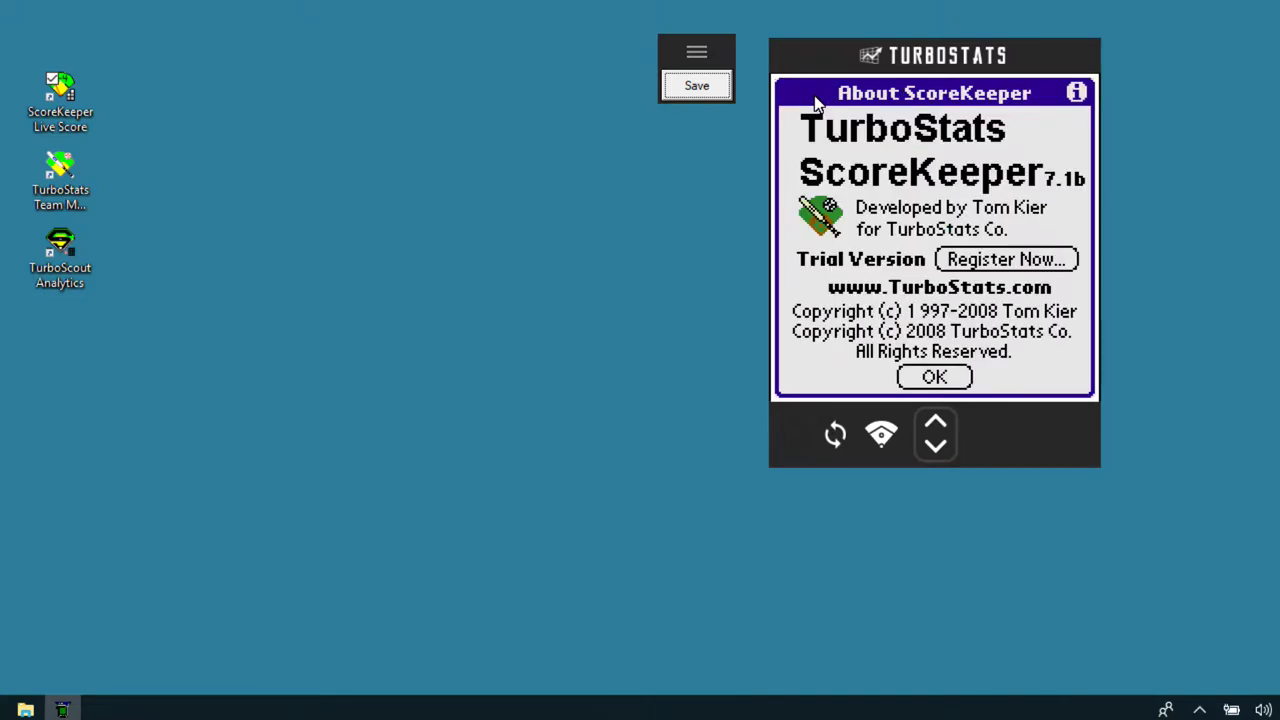
pyautogui.press('Return')
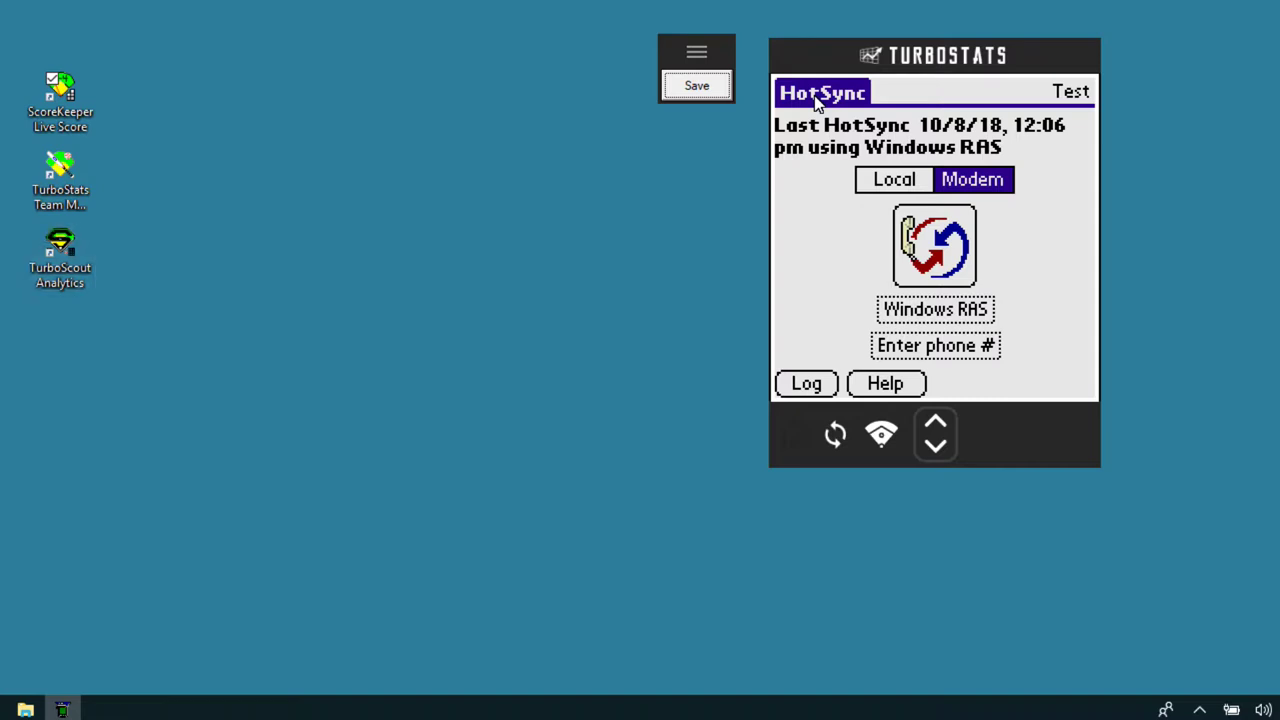
# Step: Launch TurboScout Analytics and examine its list of selectable teams
pyautogui.doubleClick(60, 250)
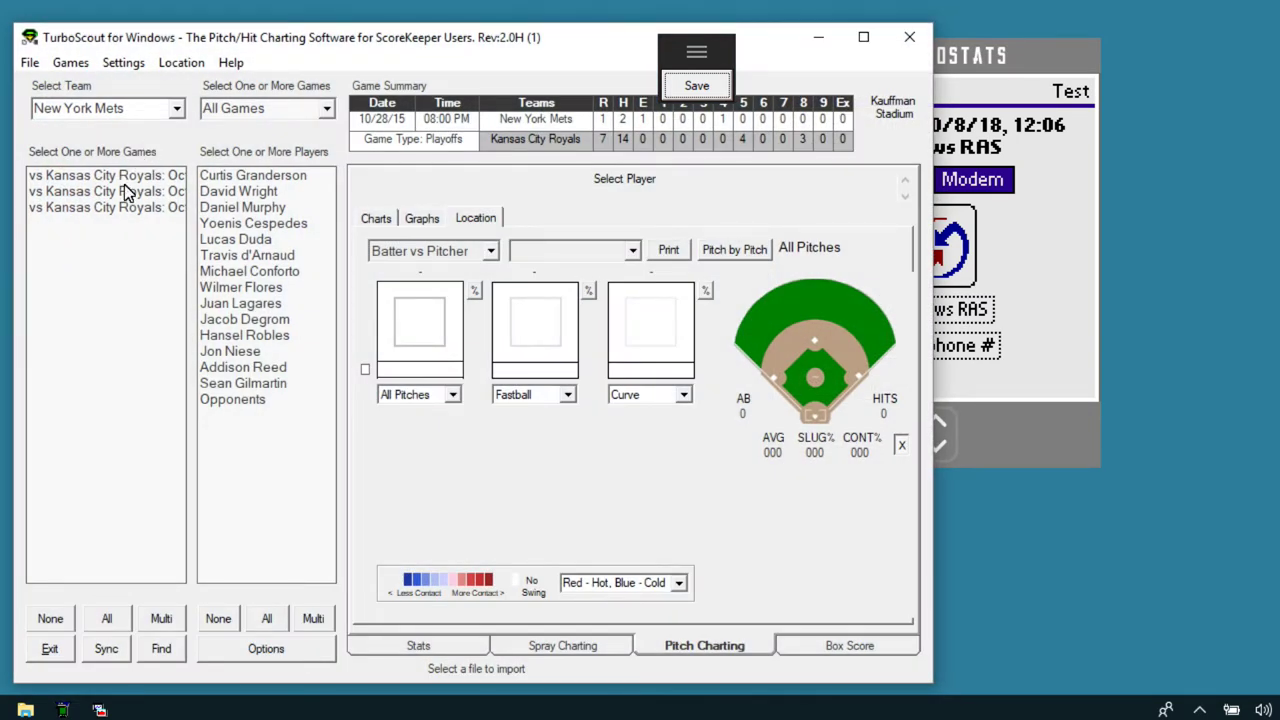
pyautogui.click(176, 111)
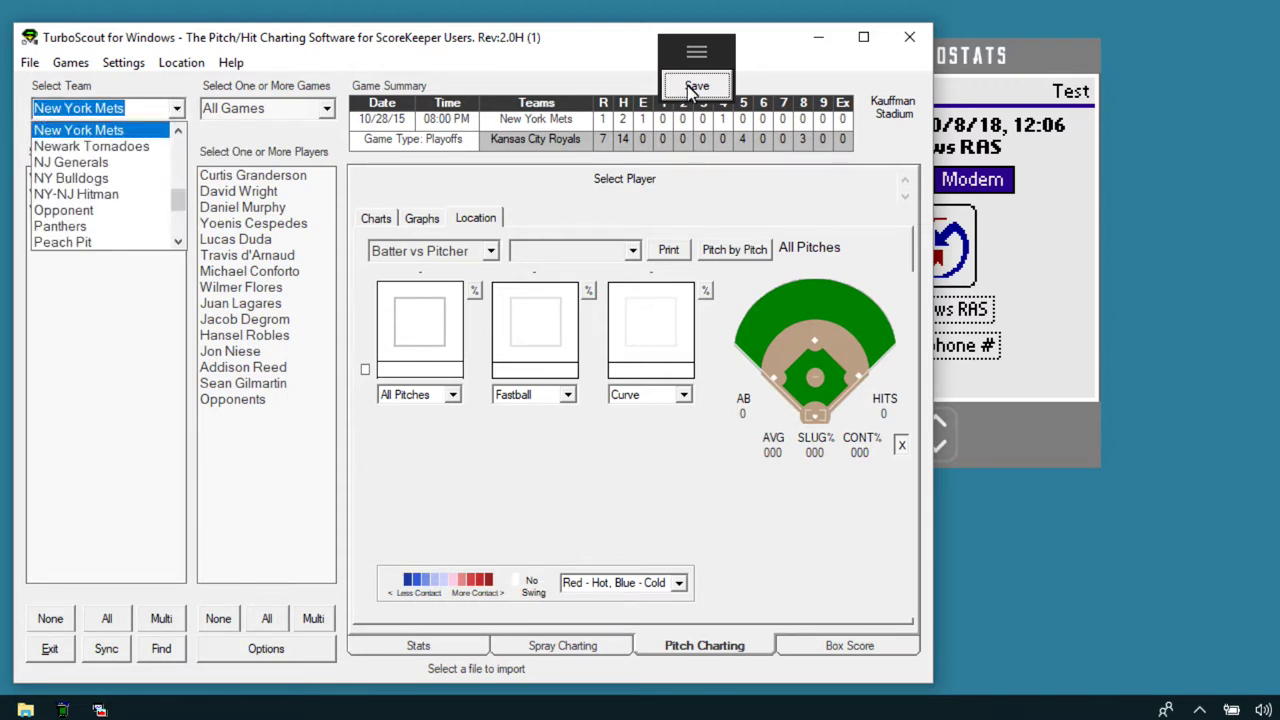
pyautogui.click(724, 55)
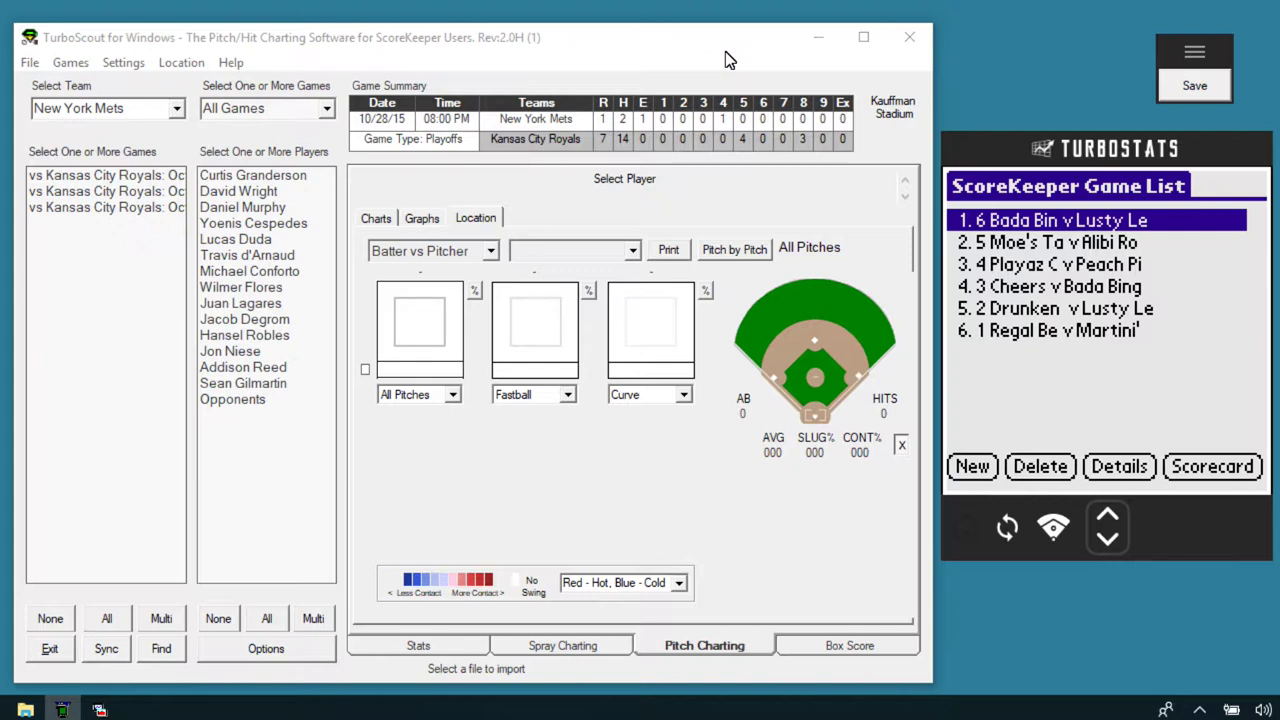
# Step: Switch to File Explorer and examine the game files in Documents > Palm OS Desktop > Test > Backup
pyautogui.press('super+e')
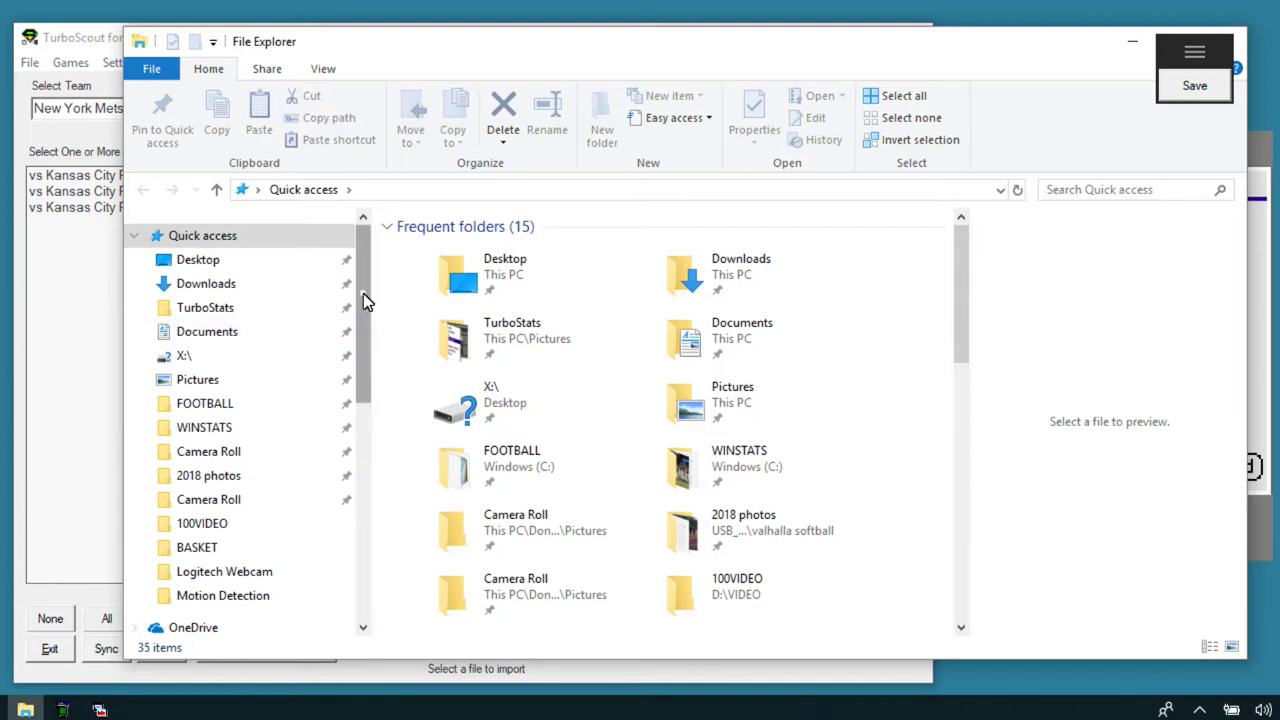
pyautogui.moveTo(366, 294); pyautogui.dragTo(369, 423)
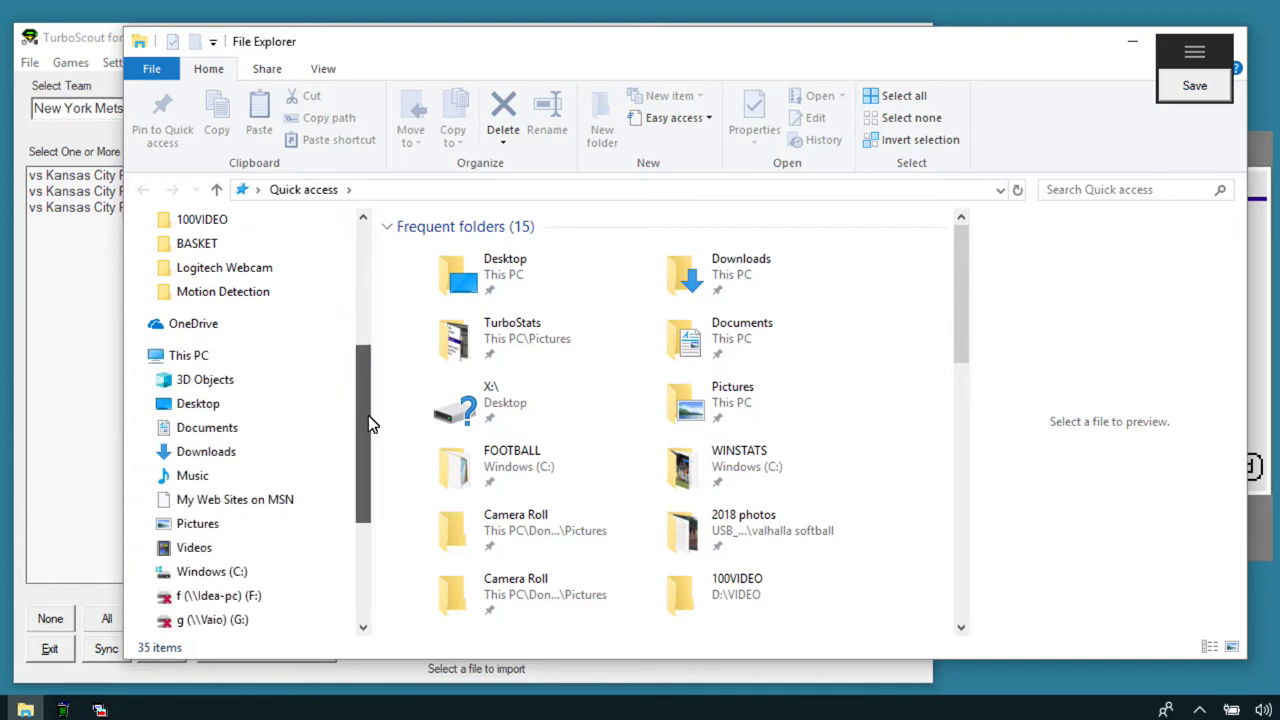
pyautogui.click(231, 431)
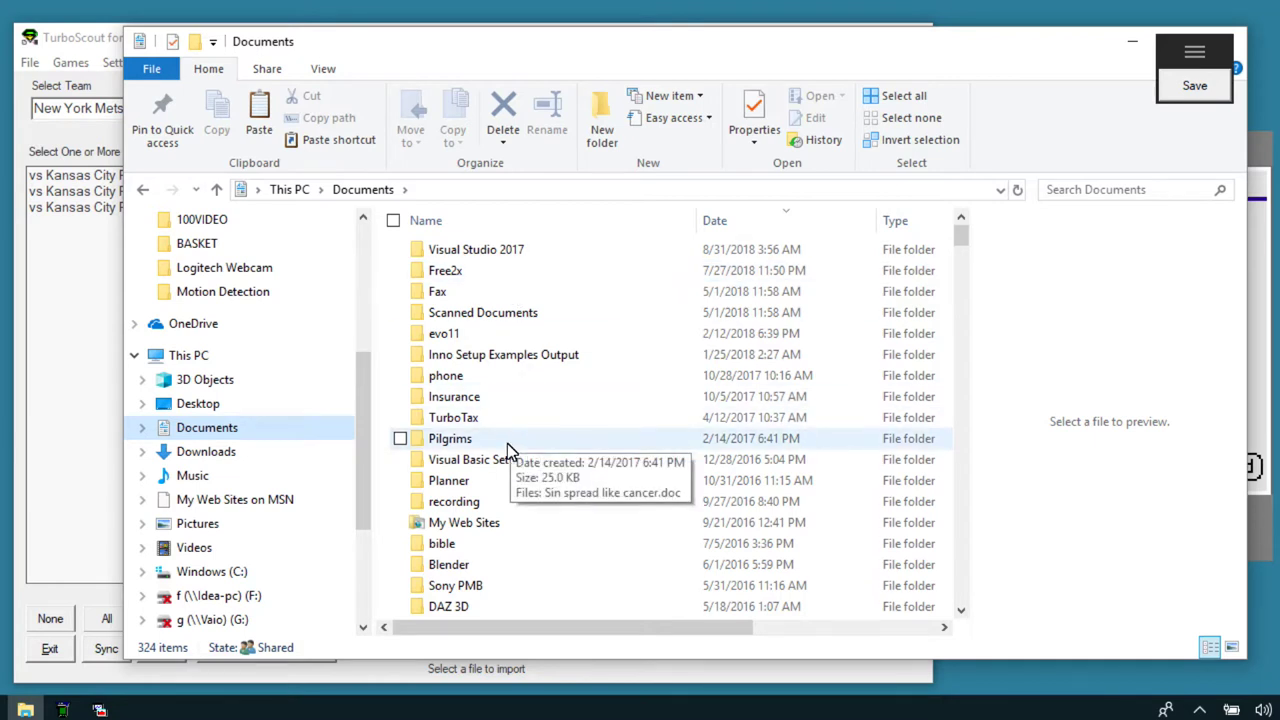
pyautogui.scroll(-4, 505, 470)
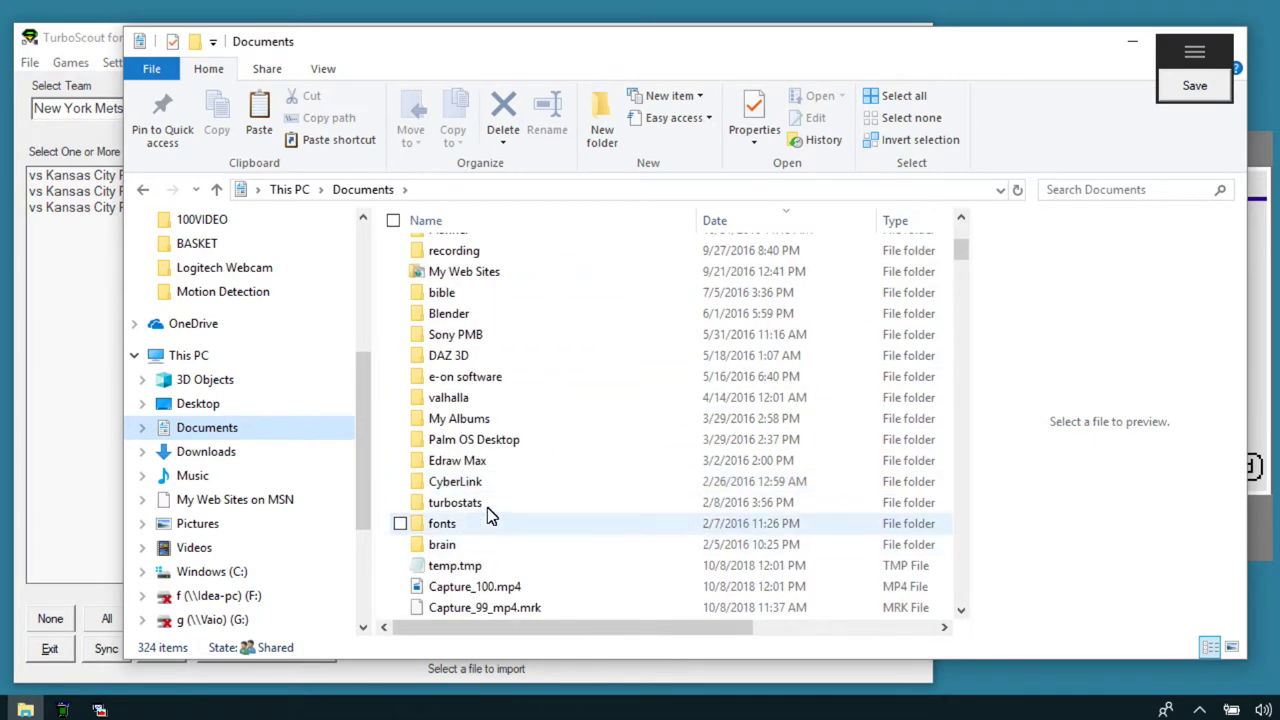
pyautogui.doubleClick(478, 444)
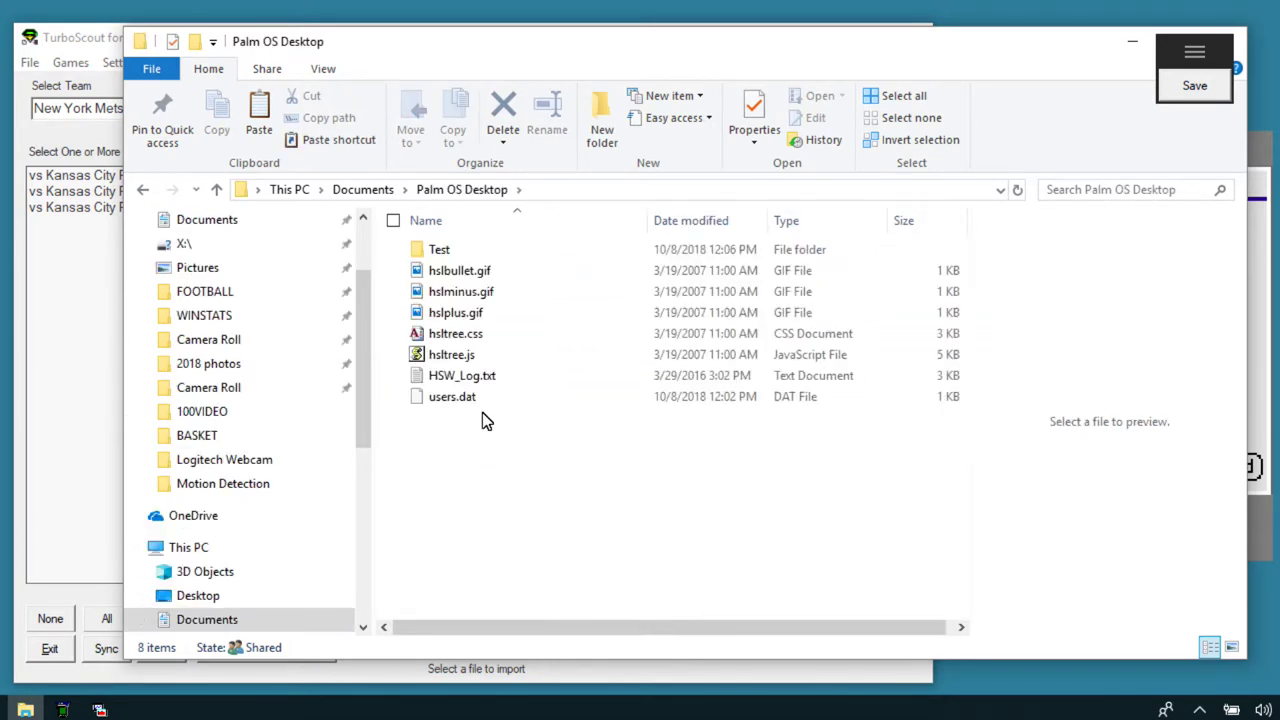
pyautogui.doubleClick(443, 256)
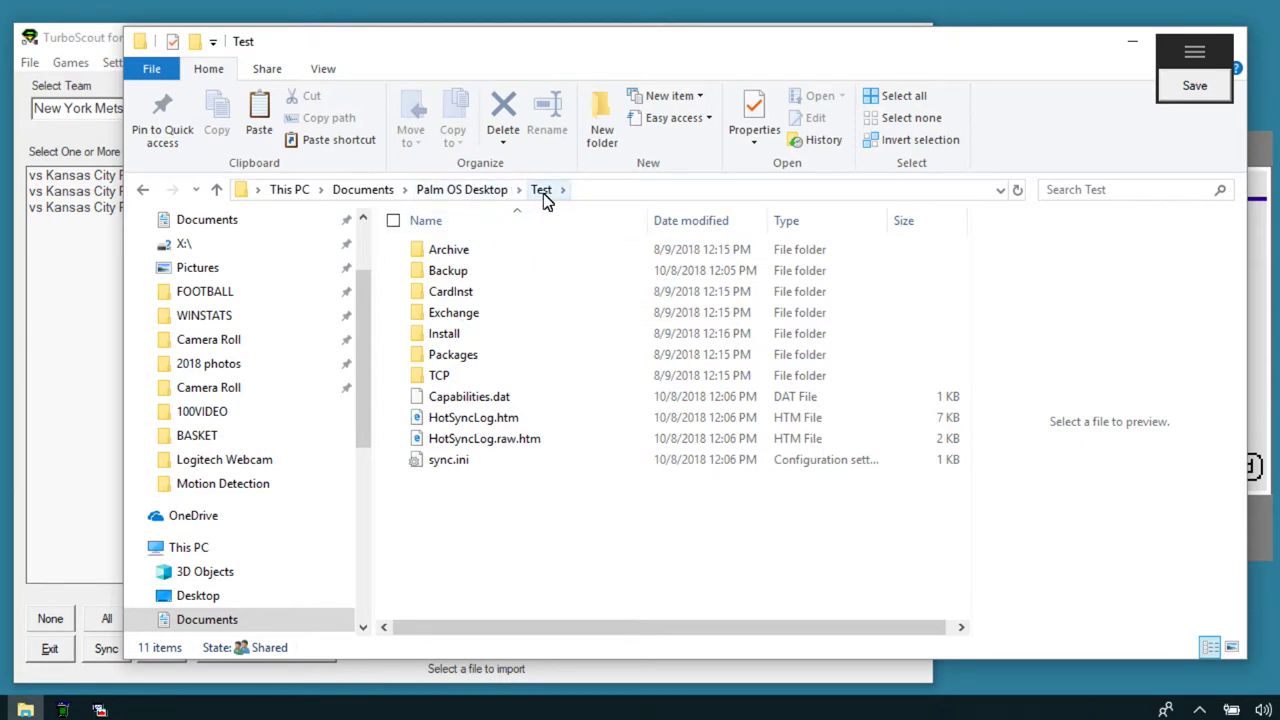
pyautogui.doubleClick(444, 278)
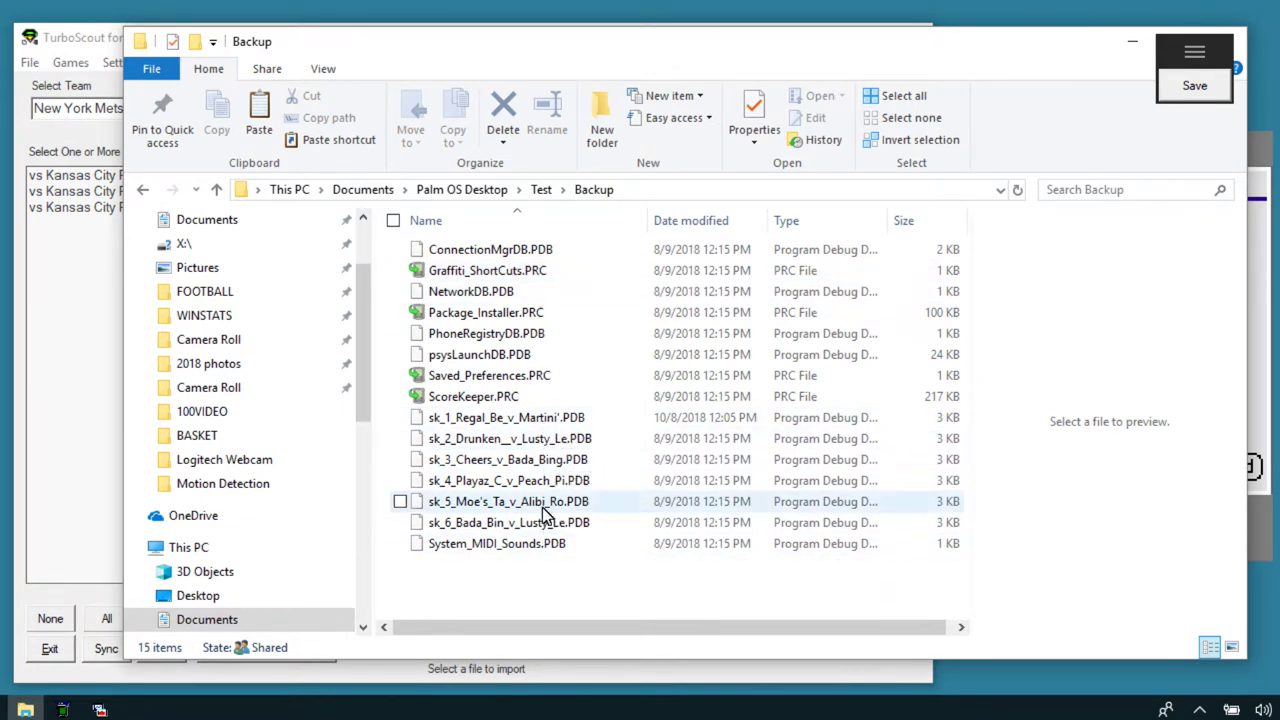
# Step: Open the Archive folder of the Test user and look through its archived game files
pyautogui.click(541, 190)
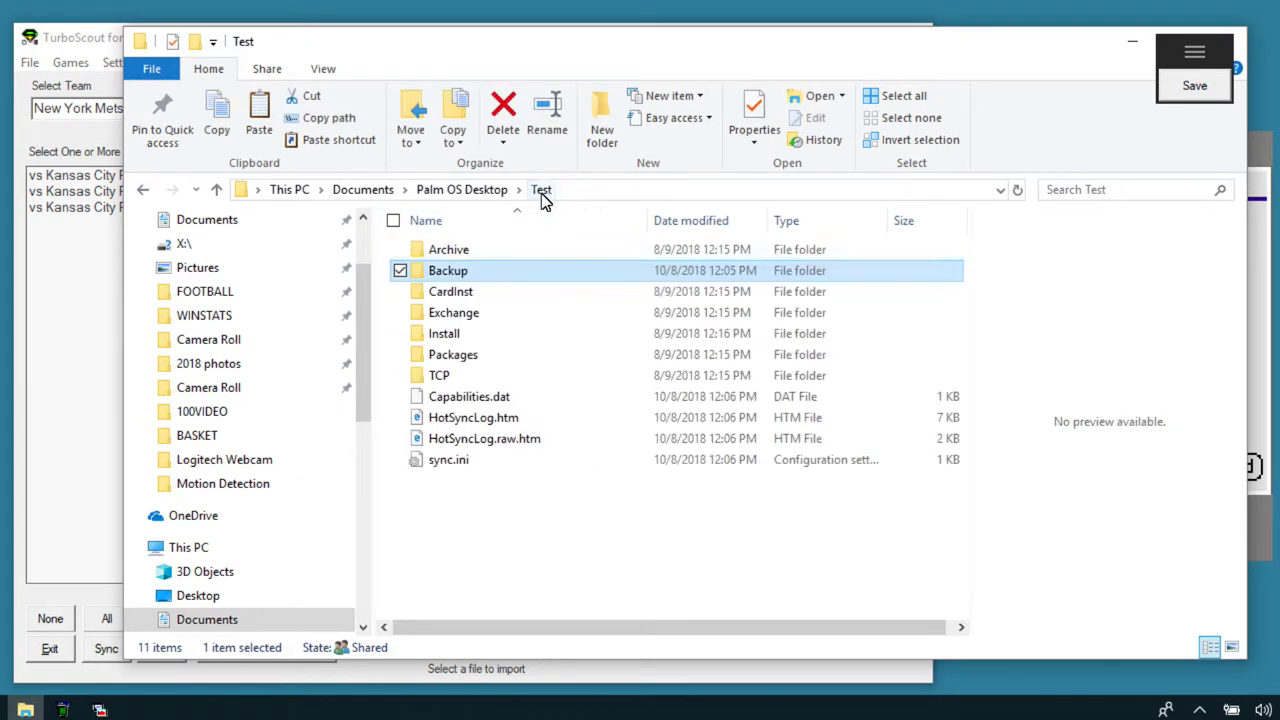
pyautogui.doubleClick(450, 251)
pyautogui.scroll(-11, 590, 481)
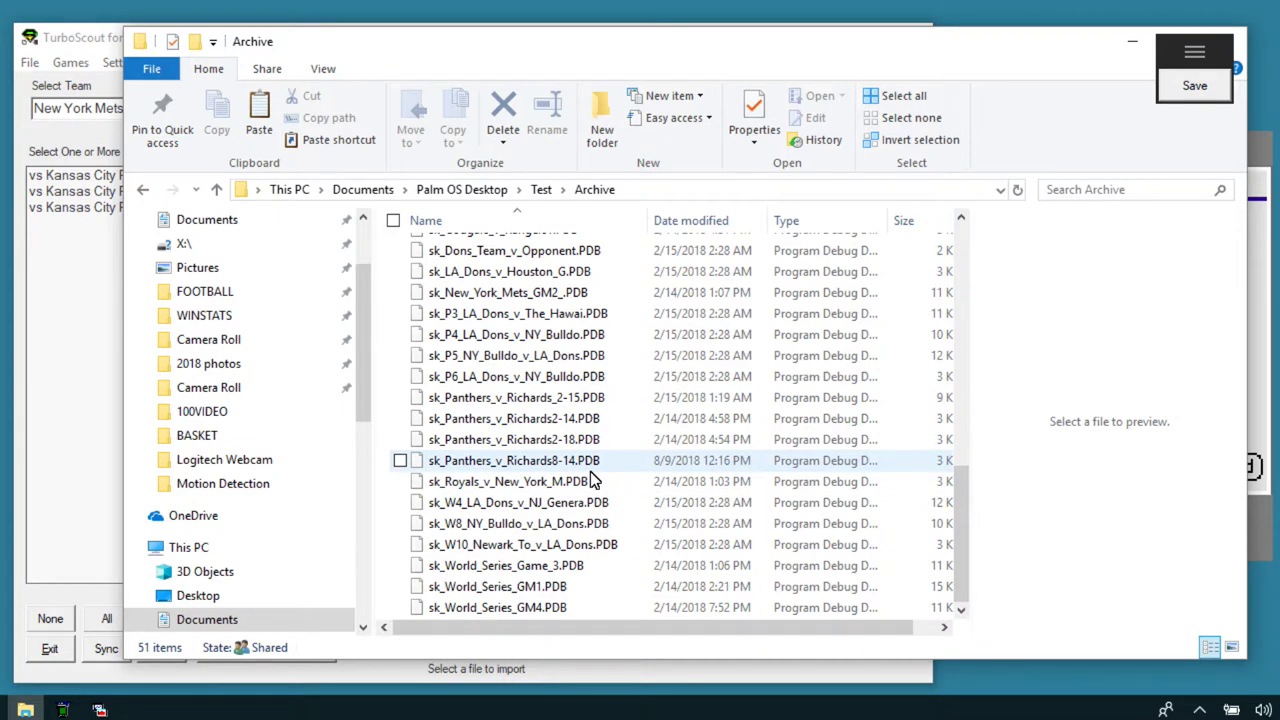
pyautogui.scroll(6, 590, 481)
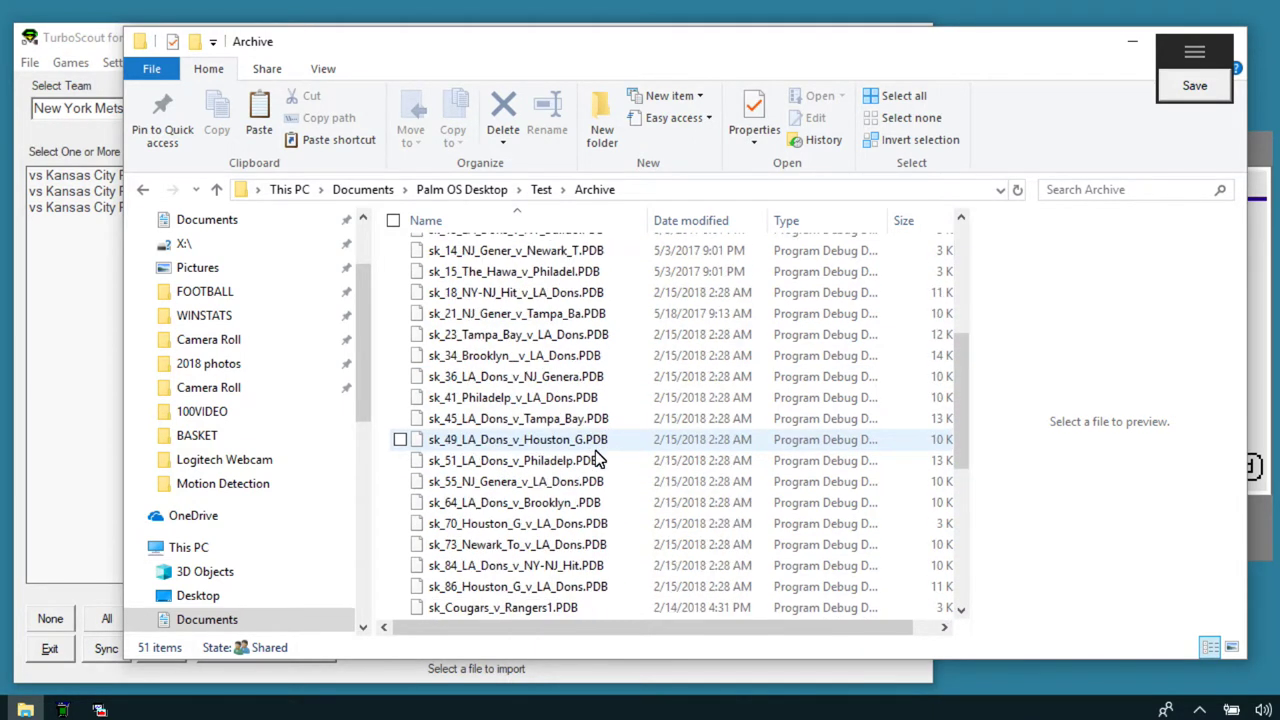
pyautogui.scroll(-6, 597, 458)
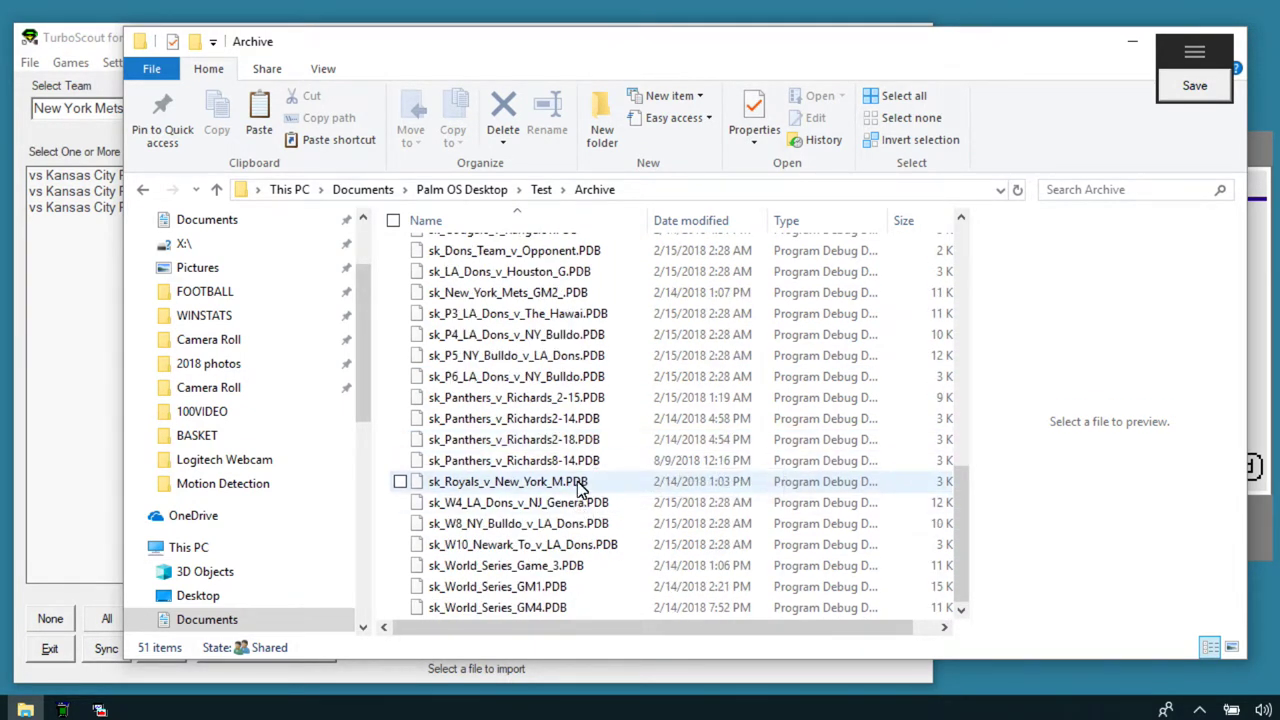
pyautogui.scroll(6, 600, 540)
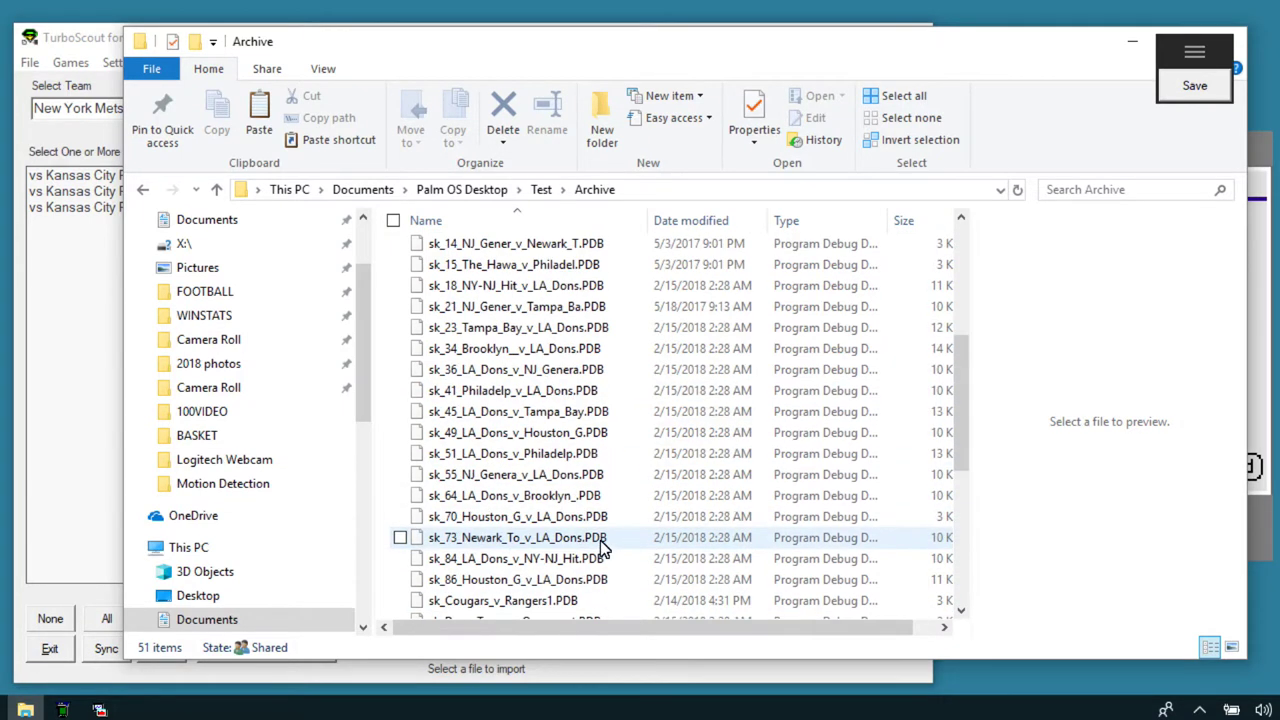
pyautogui.scroll(-6, 600, 540)
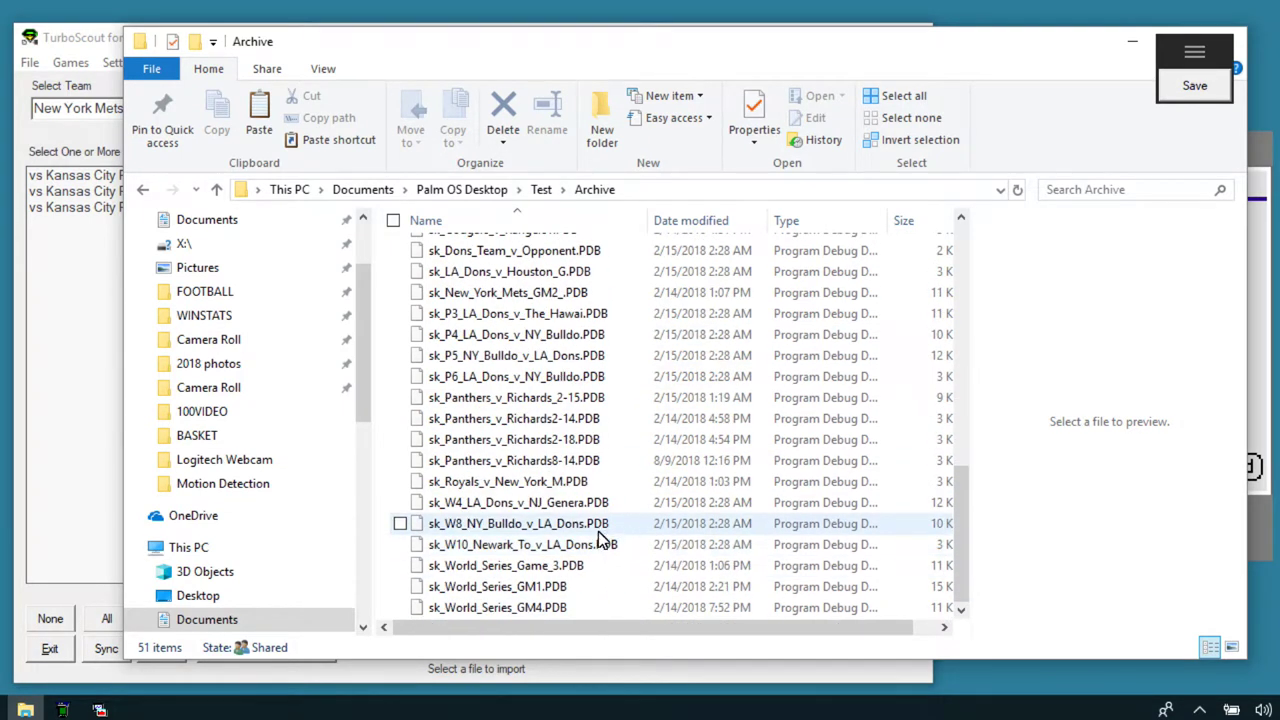
# Step: Queue sk_World_Series_Game_3.PDB for installation on user Test's handheld at the next HotSync
pyautogui.click(544, 568)
pyautogui.doubleClick(543, 567)
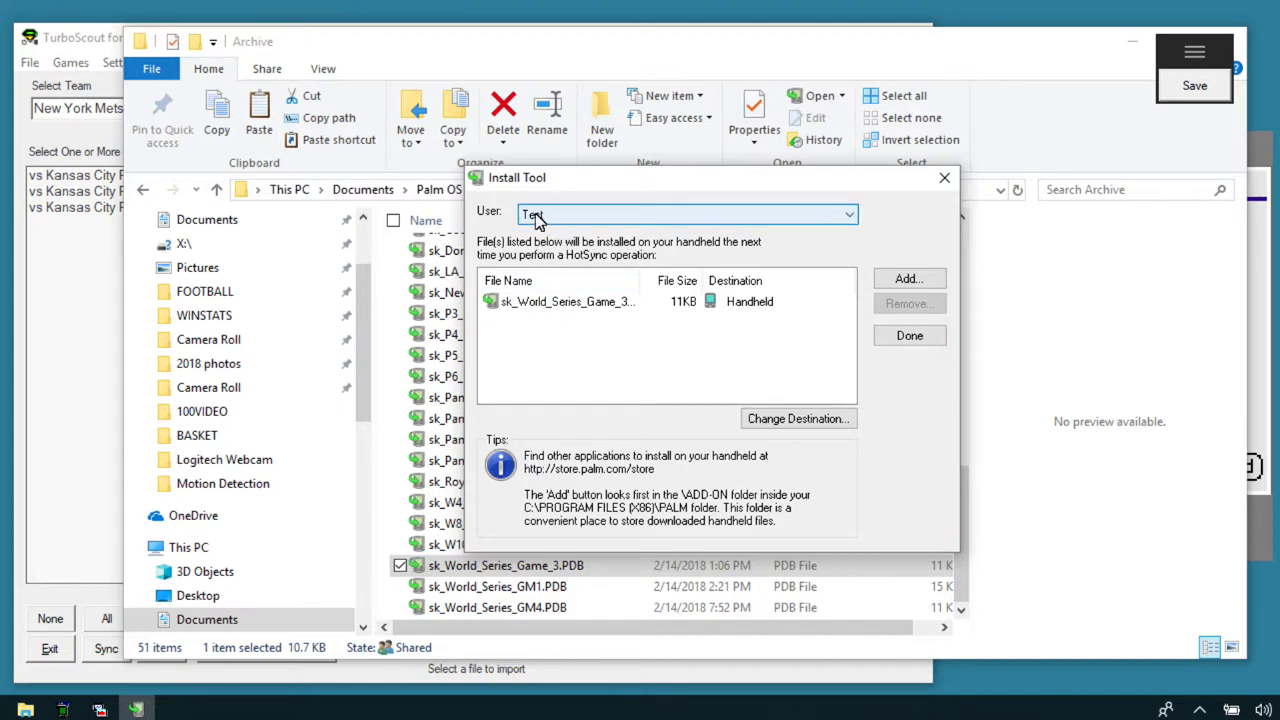
pyautogui.click(908, 338)
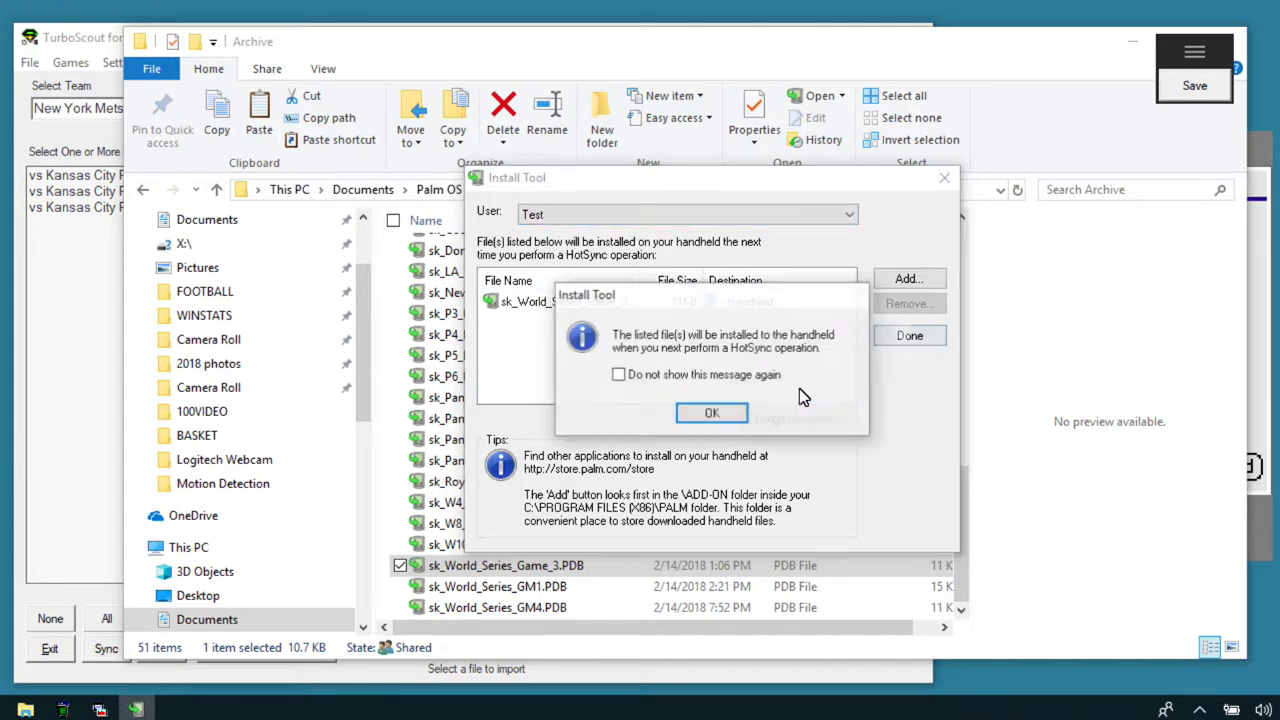
pyautogui.click(712, 418)
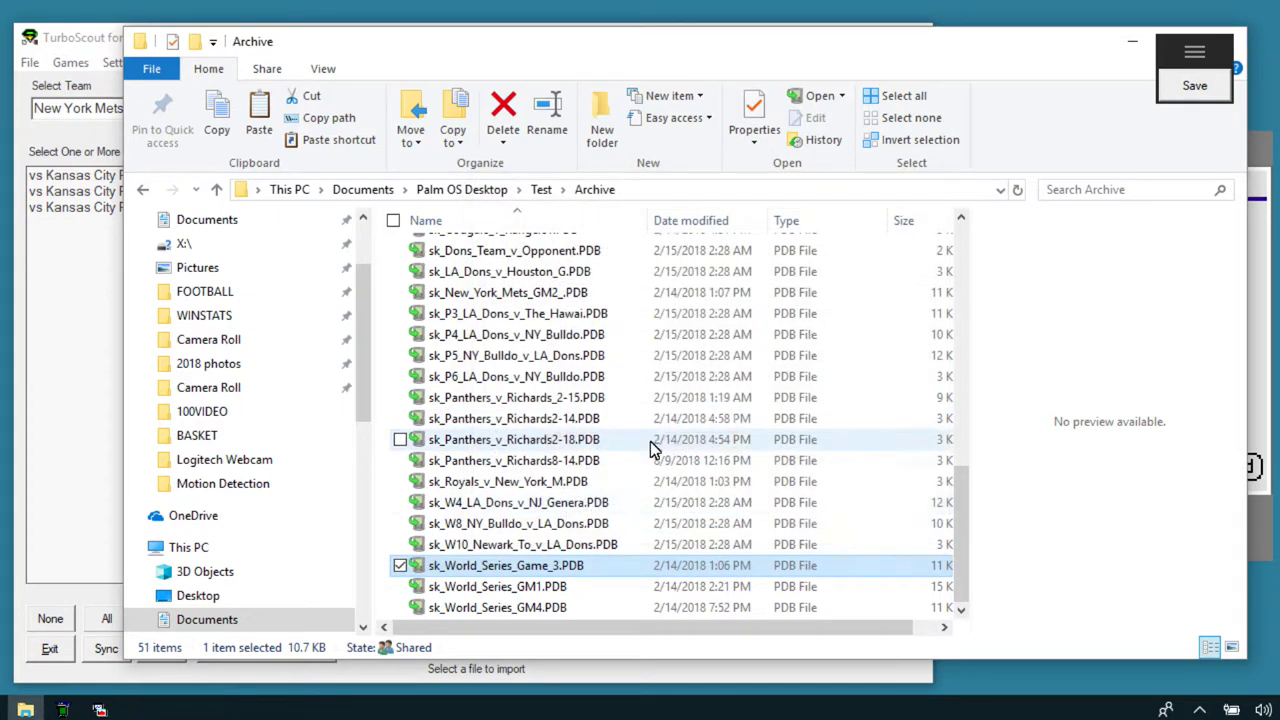
# Step: Queue sk_World_Series_GM1.PDB and sk_World_Series_GM4.PDB for user Test's handheld at the next HotSync, and minimize File Explorer
pyautogui.click(535, 588)
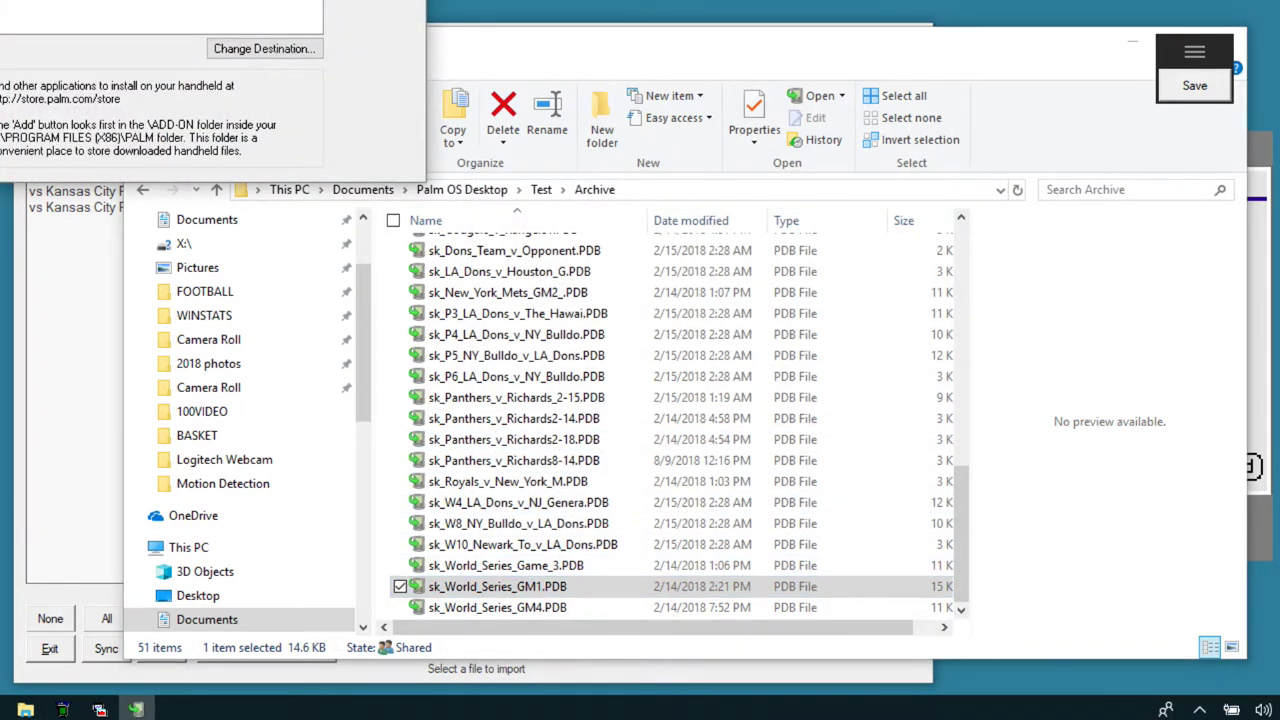
pyautogui.click(1058, 333)
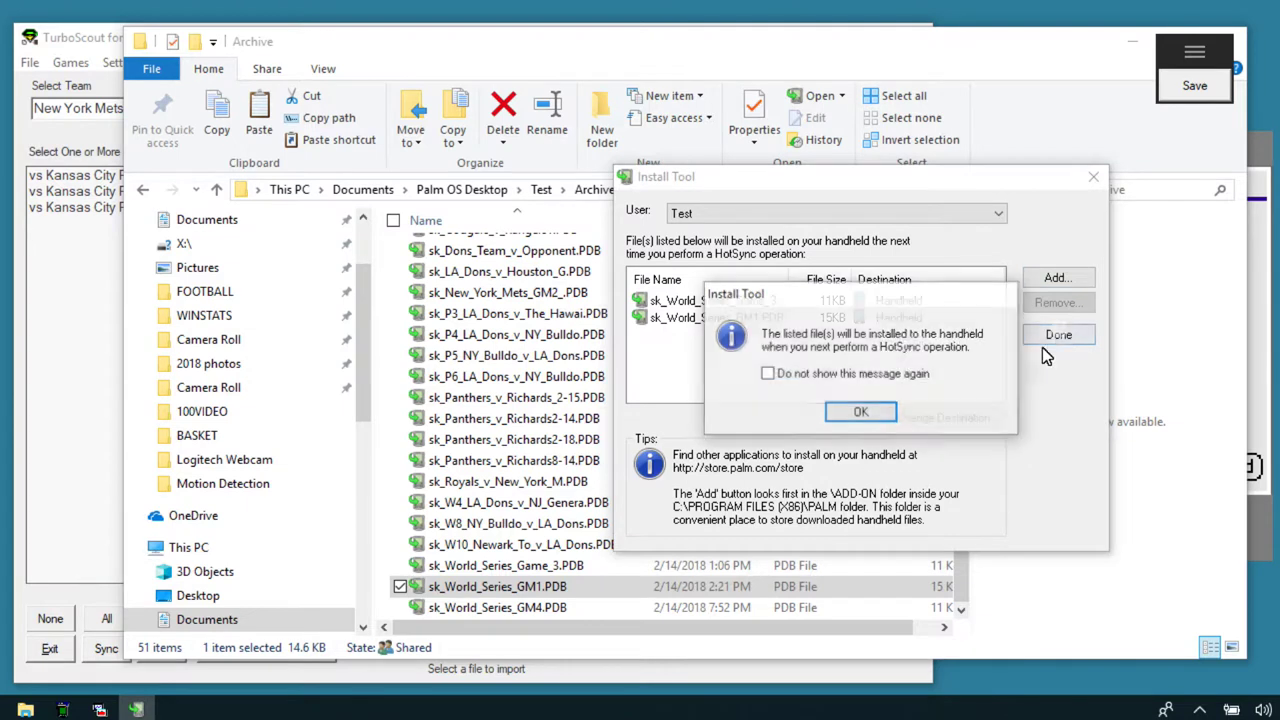
pyautogui.click(840, 410)
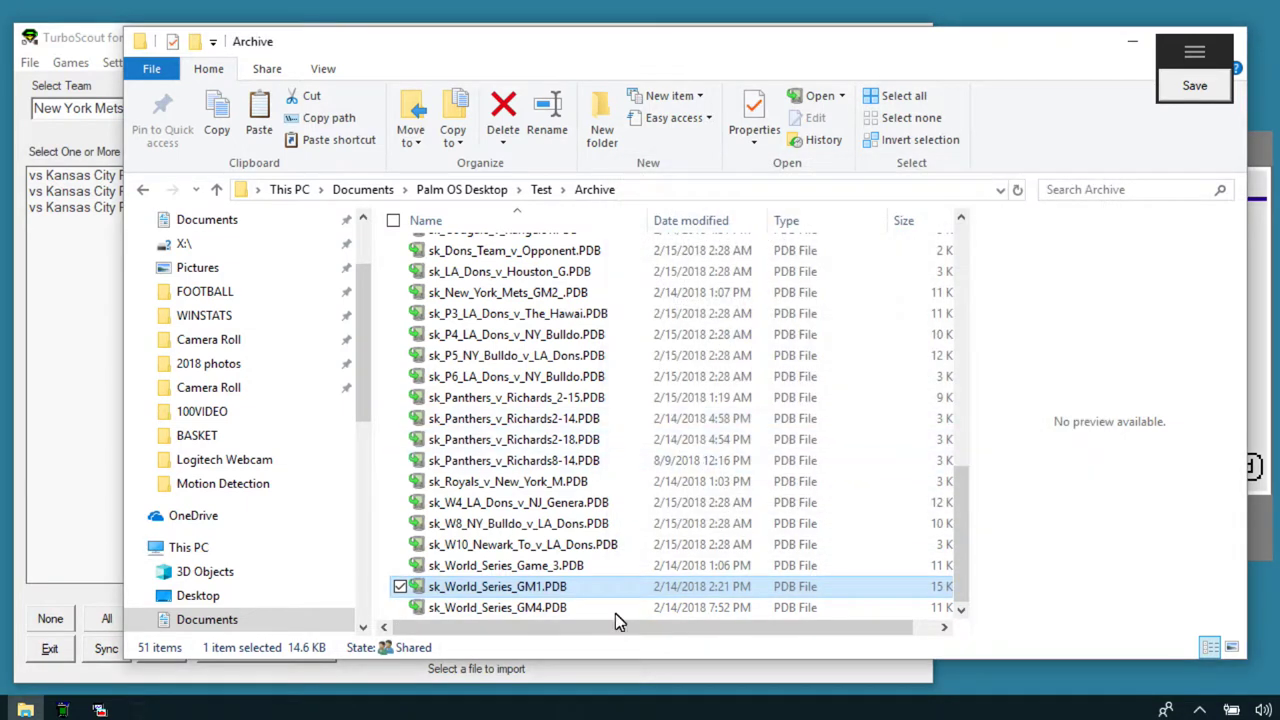
pyautogui.doubleClick(519, 608)
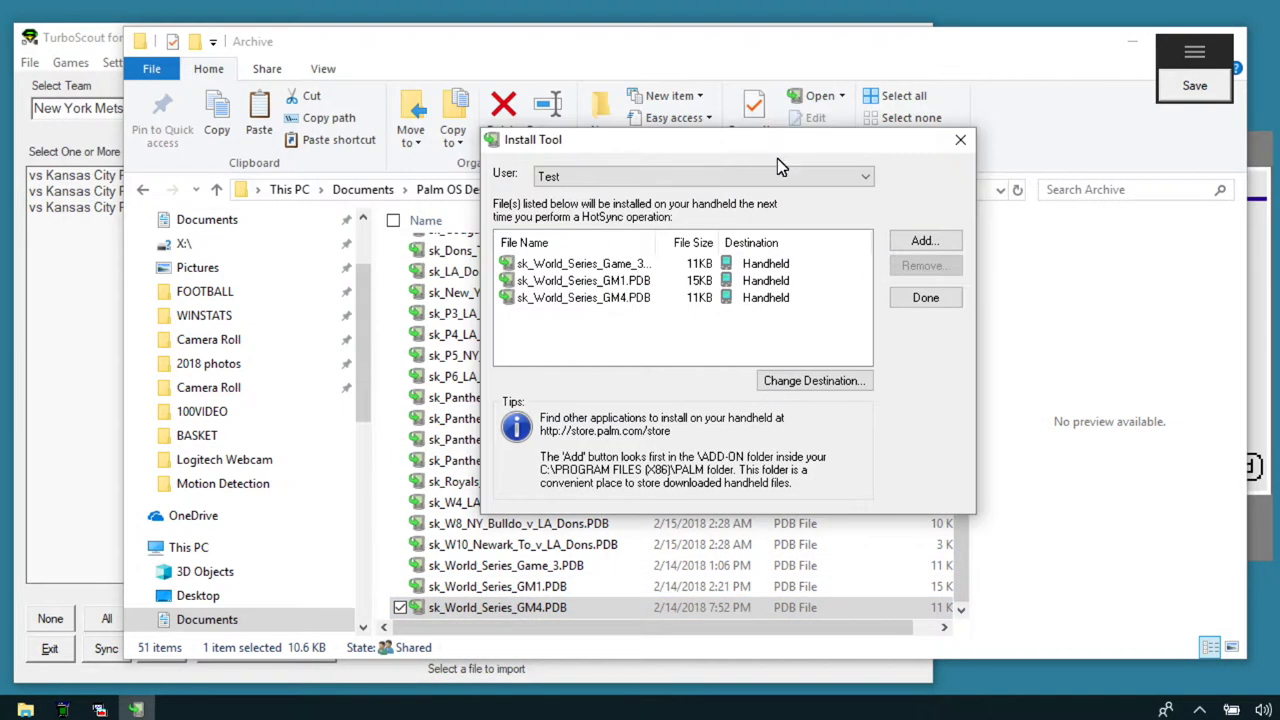
pyautogui.click(920, 298)
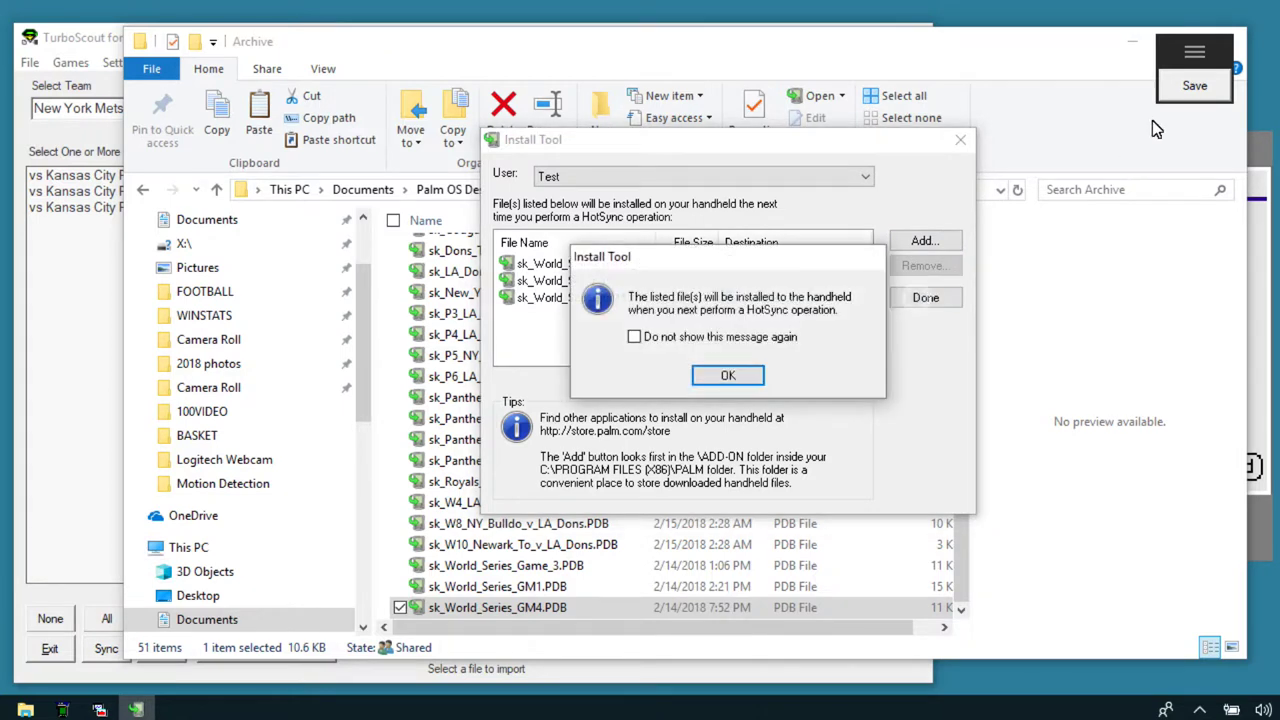
pyautogui.click(745, 382)
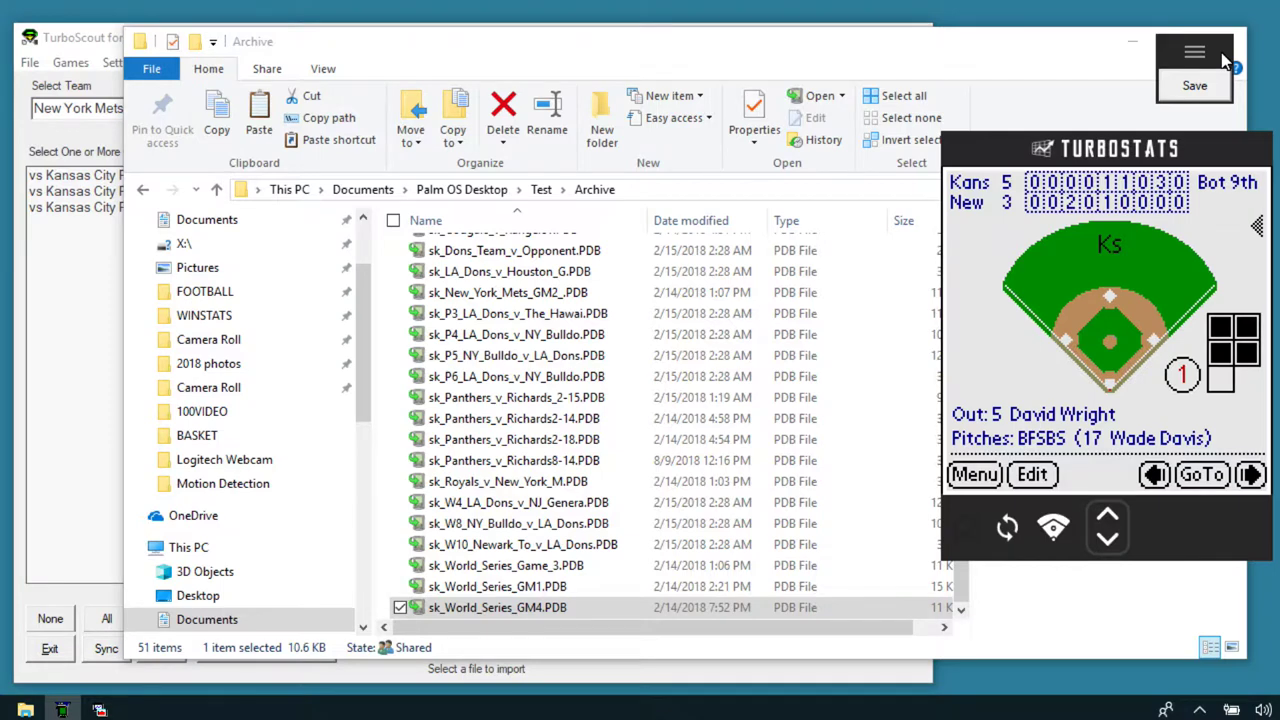
pyautogui.click(1130, 43)
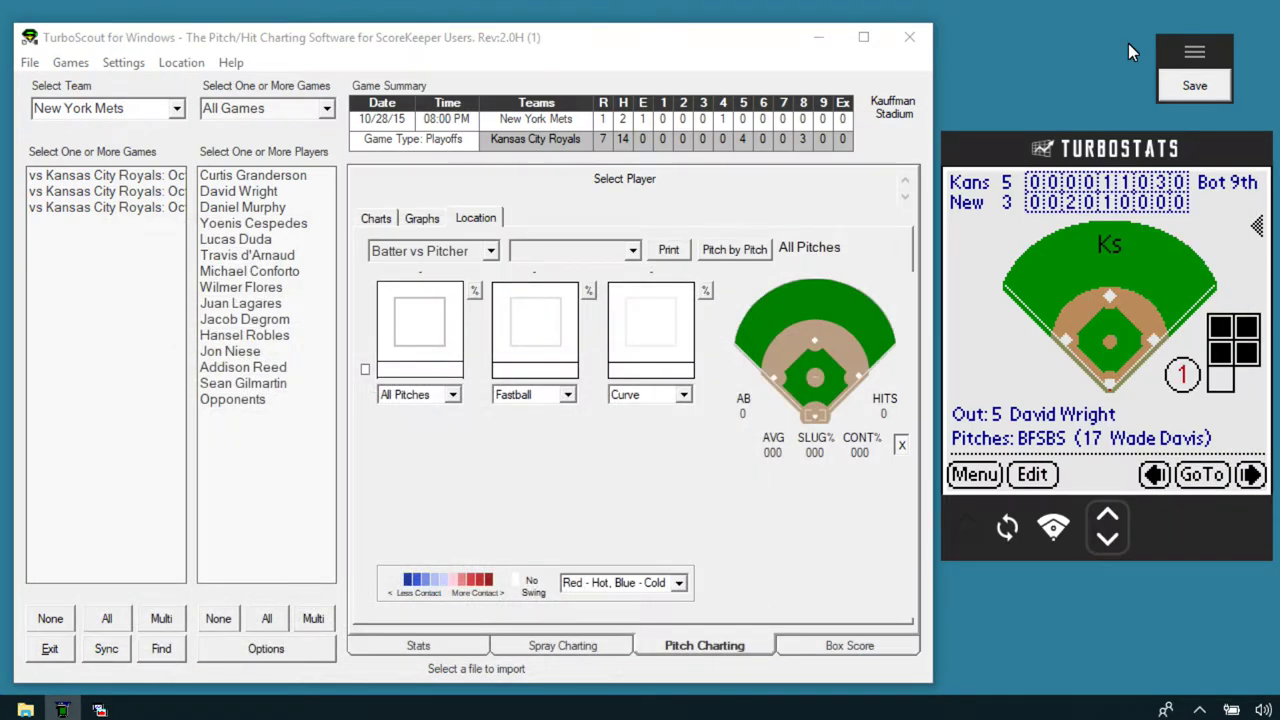
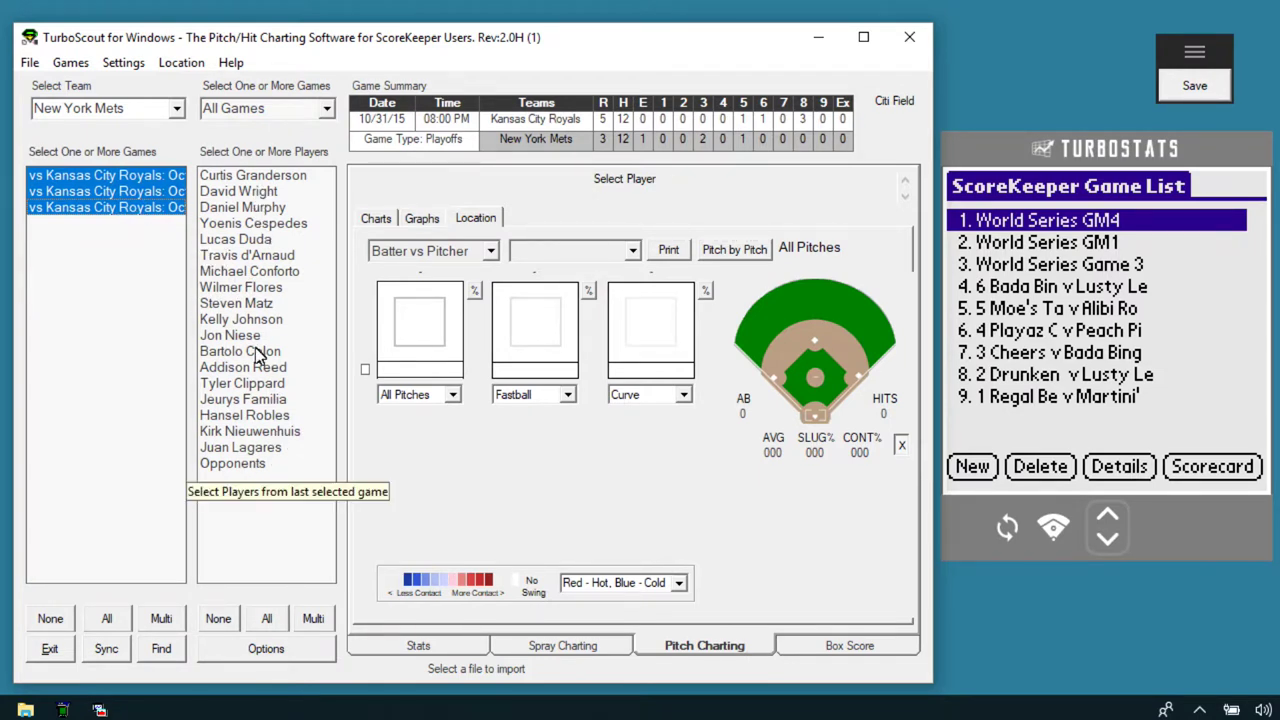
# Step: Reselect all three New York Mets games against the Kansas City Royals, adding the 10/27/15 game last so its players are listed
pyautogui.click(128, 210)
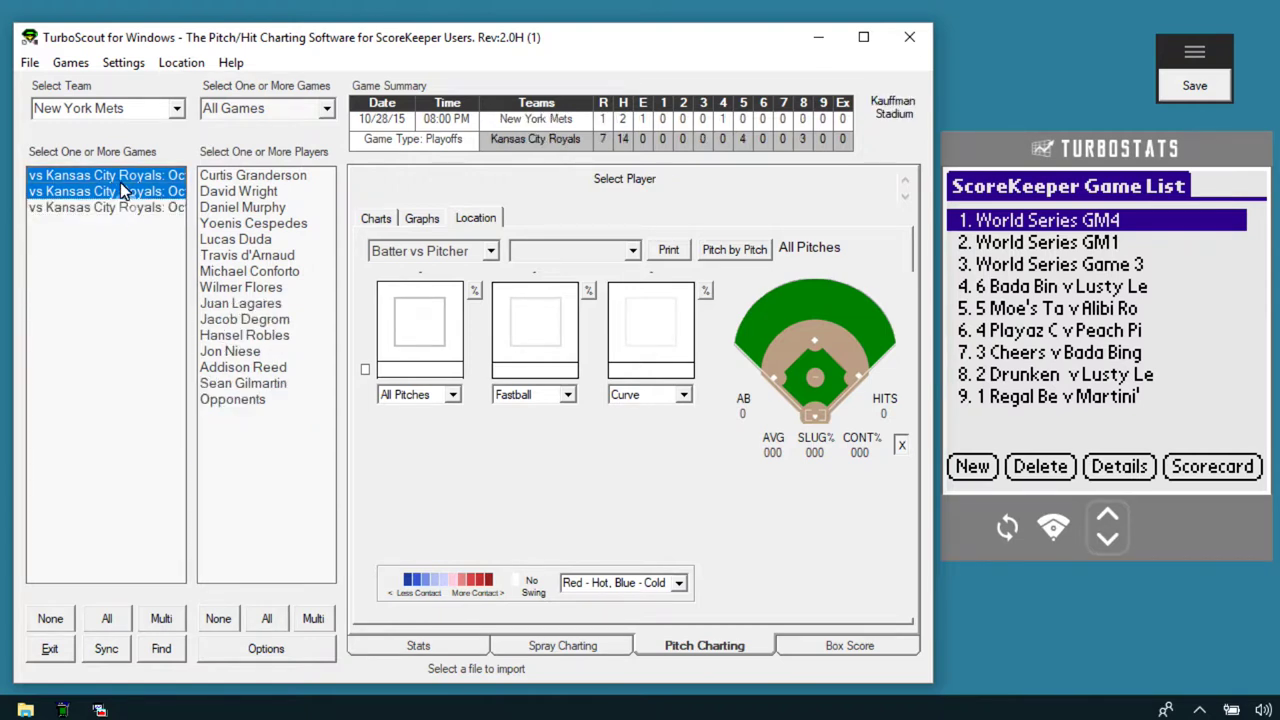
pyautogui.click(120, 175)
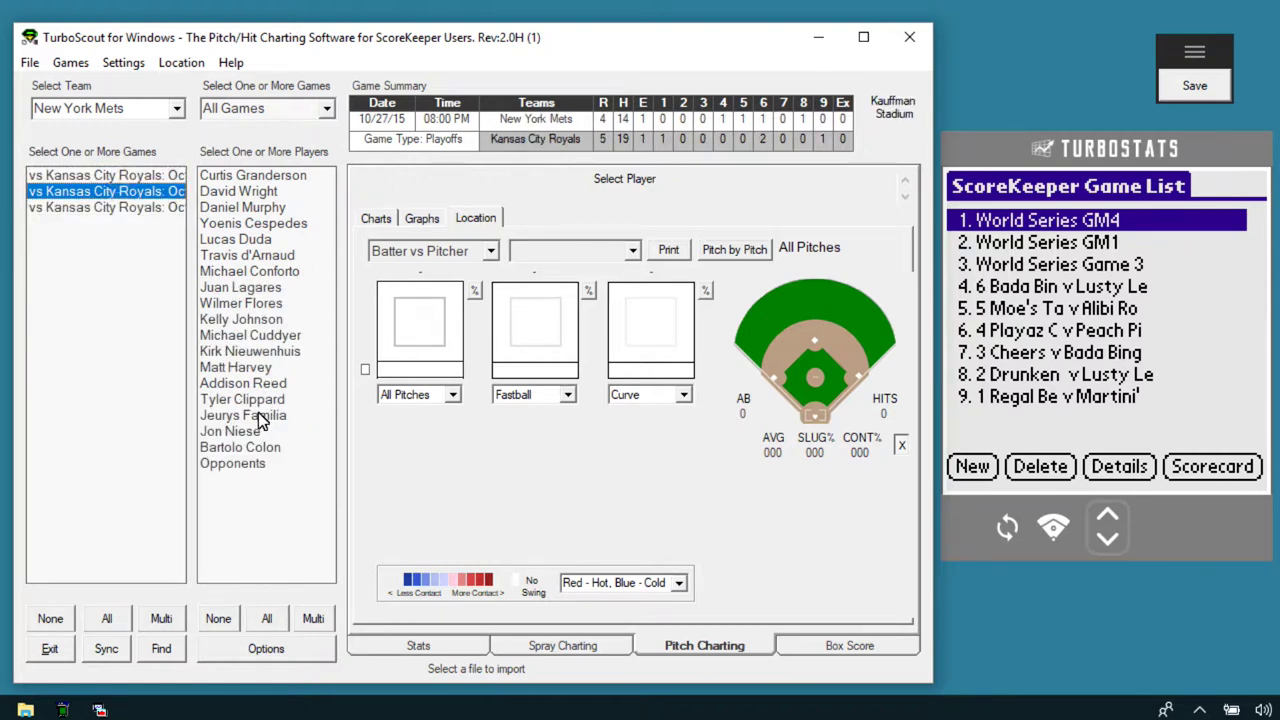
pyautogui.click(126, 207)
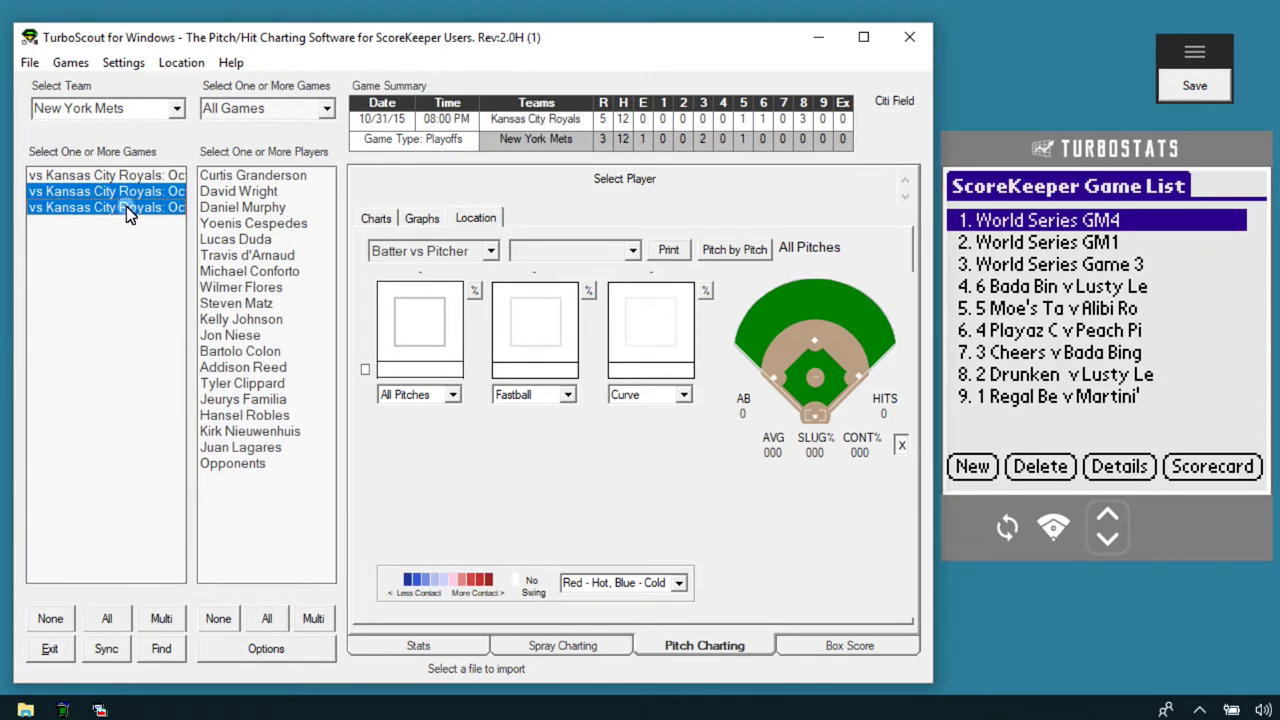
pyautogui.click(124, 191)
pyautogui.click(123, 176)
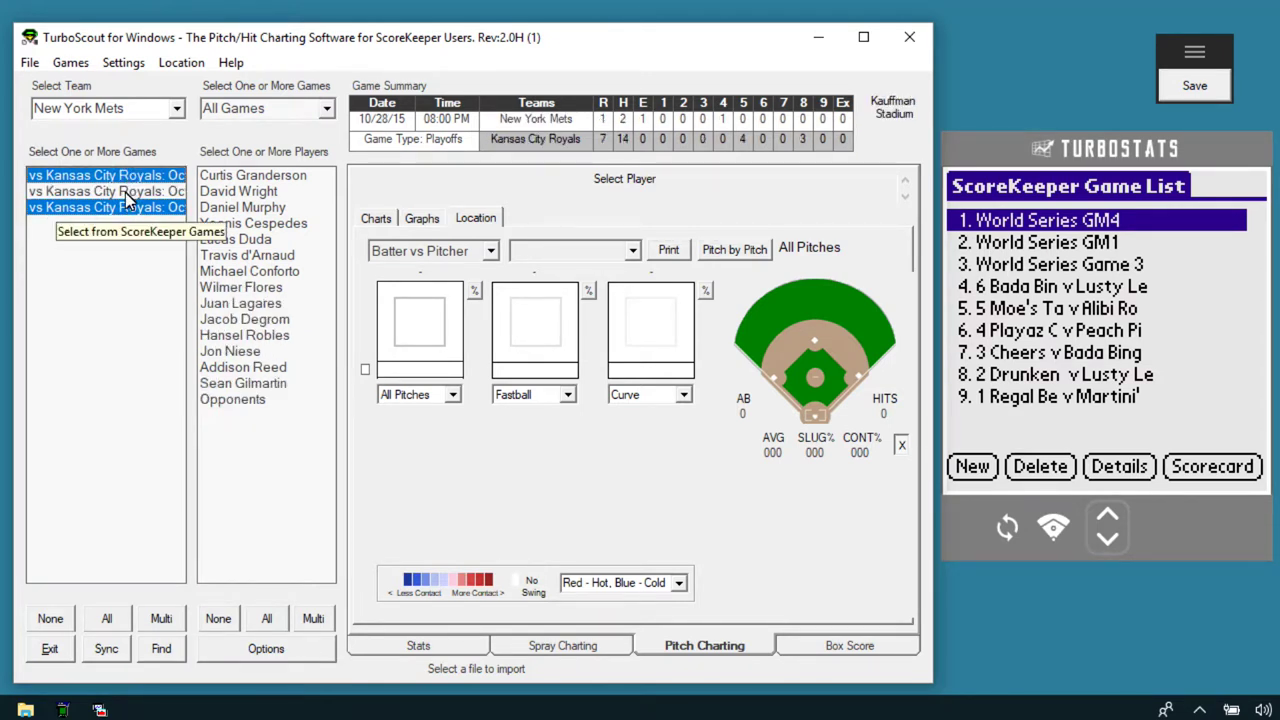
pyautogui.click(125, 192)
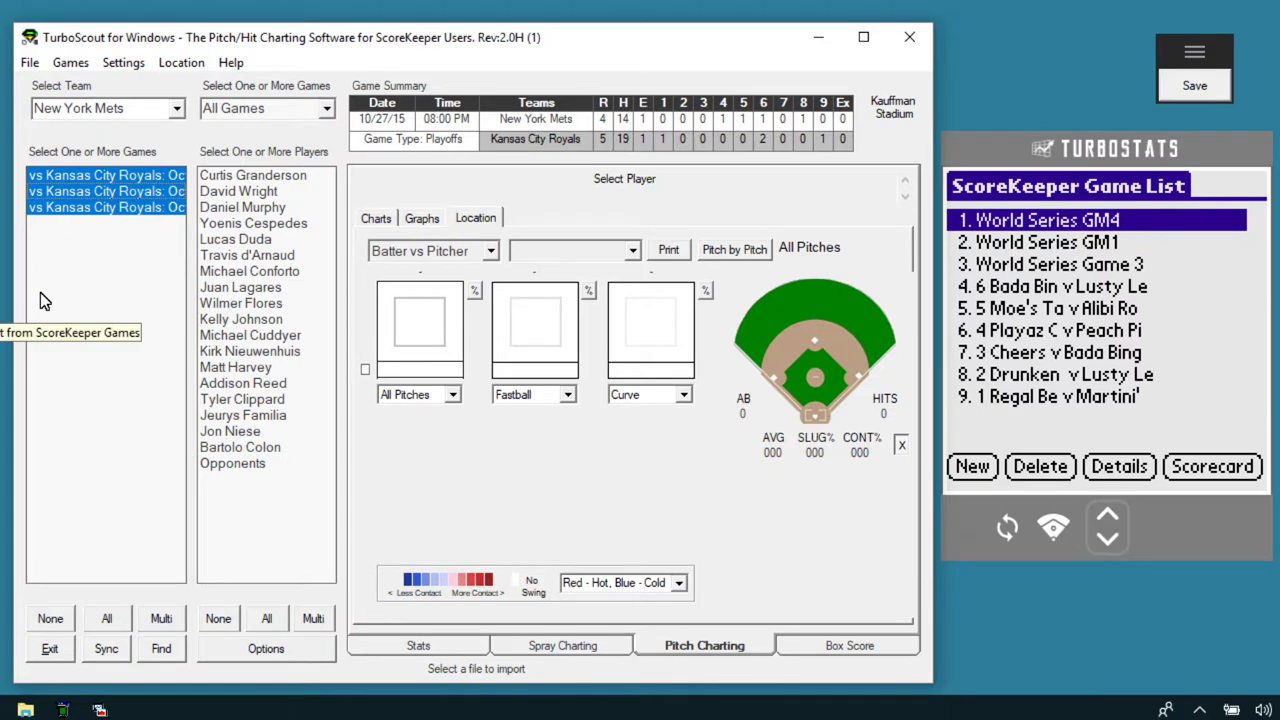
# Step: Select Matt Harvey, Addison Reed and Tyler Clippard and chart their pitch locations as Pitcher vs Batter
pyautogui.click(250, 368)
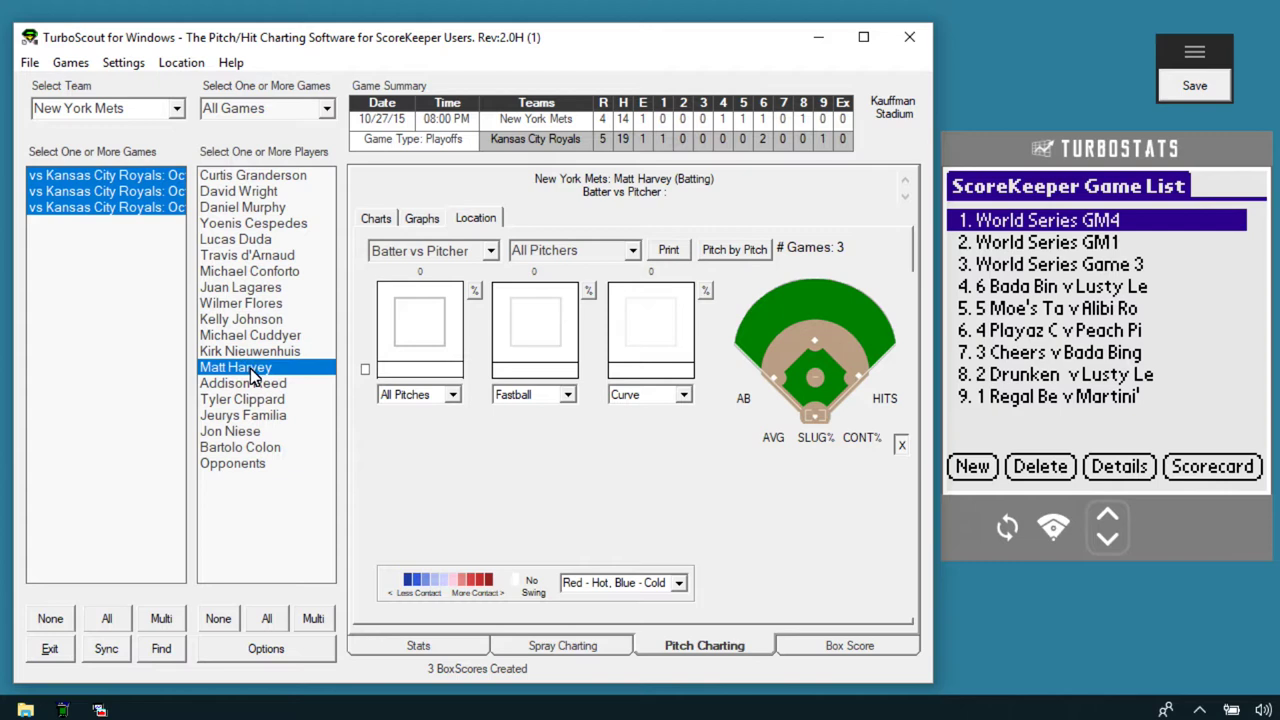
pyautogui.click(246, 385)
pyautogui.click(249, 399)
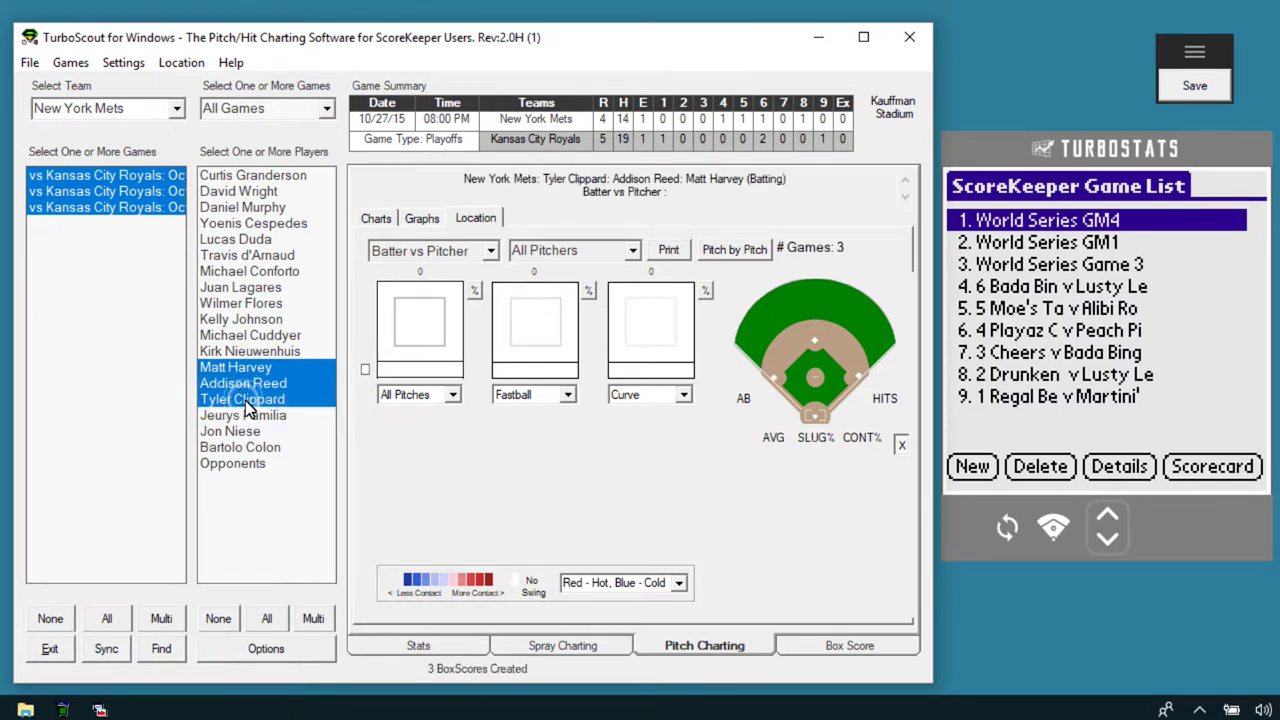
pyautogui.click(489, 252)
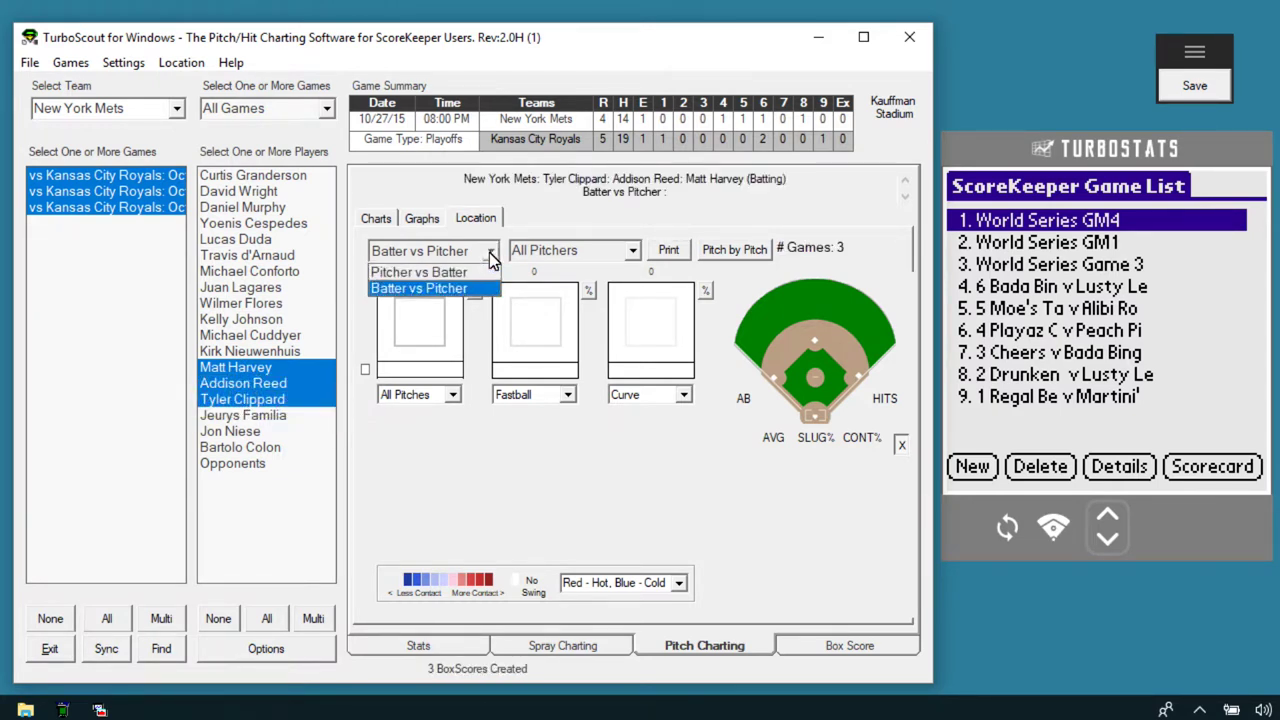
pyautogui.click(442, 274)
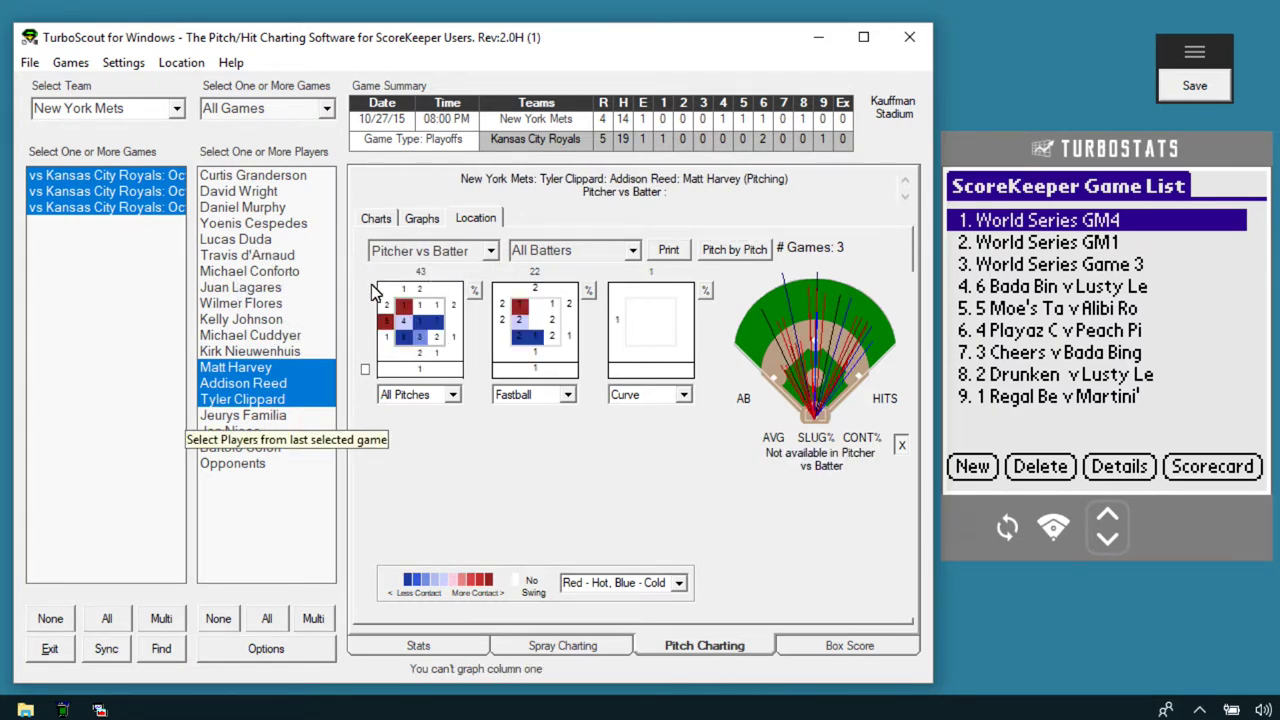
# Step: Narrow the player selection to Addison Reed only
pyautogui.click(265, 400)
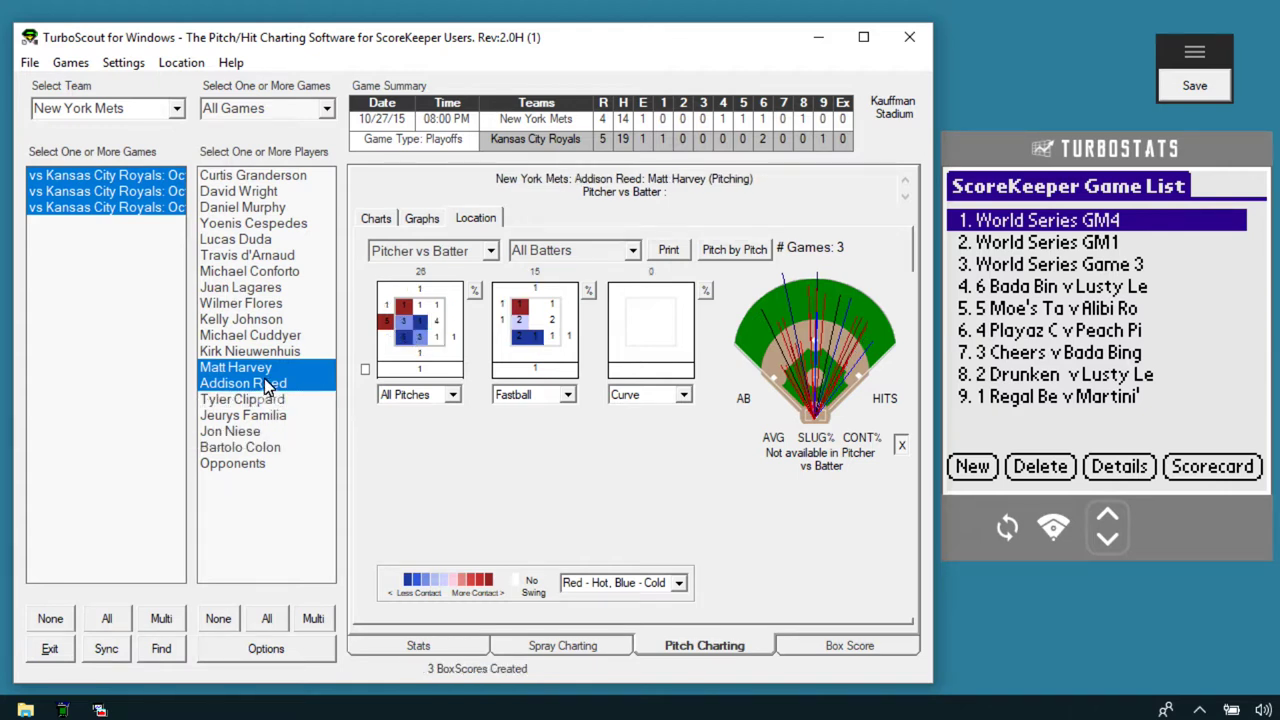
pyautogui.click(268, 383)
pyautogui.click(258, 367)
pyautogui.click(265, 385)
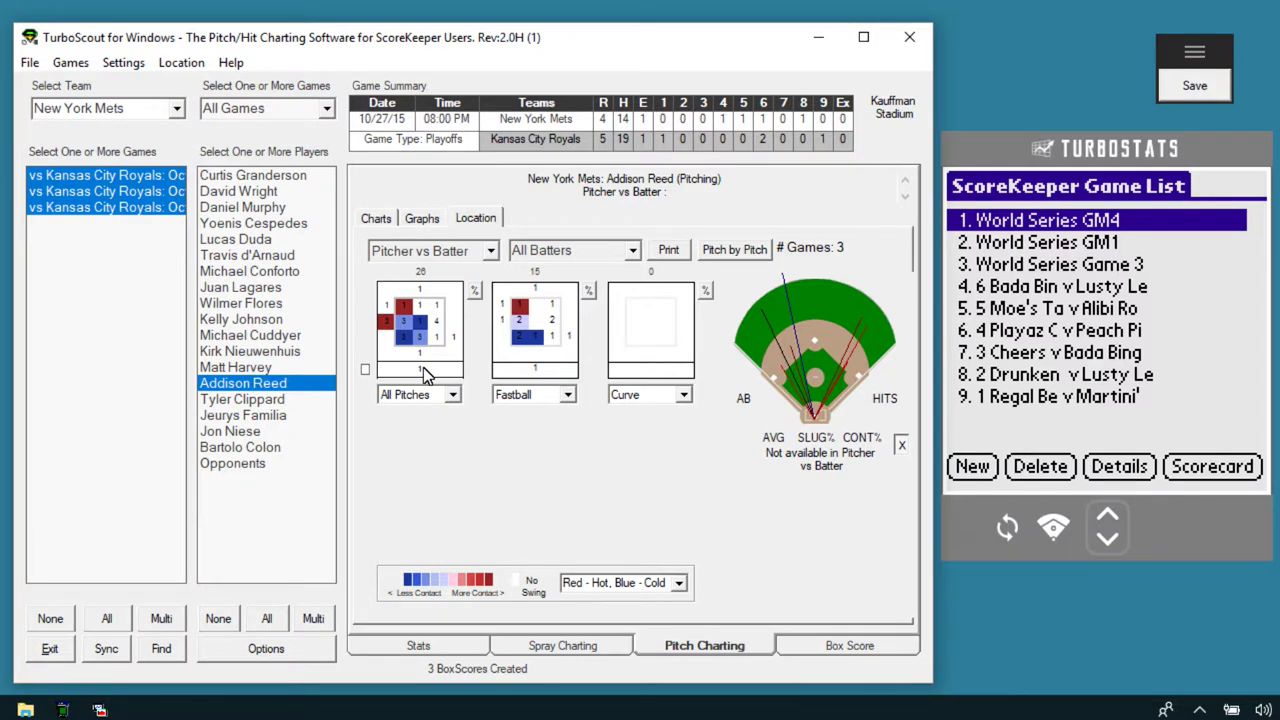
# Step: Compare Addison Reed's pitch locations against All Righty and All Lefty batters
pyautogui.moveTo(423, 367)
pyautogui.click(635, 252)
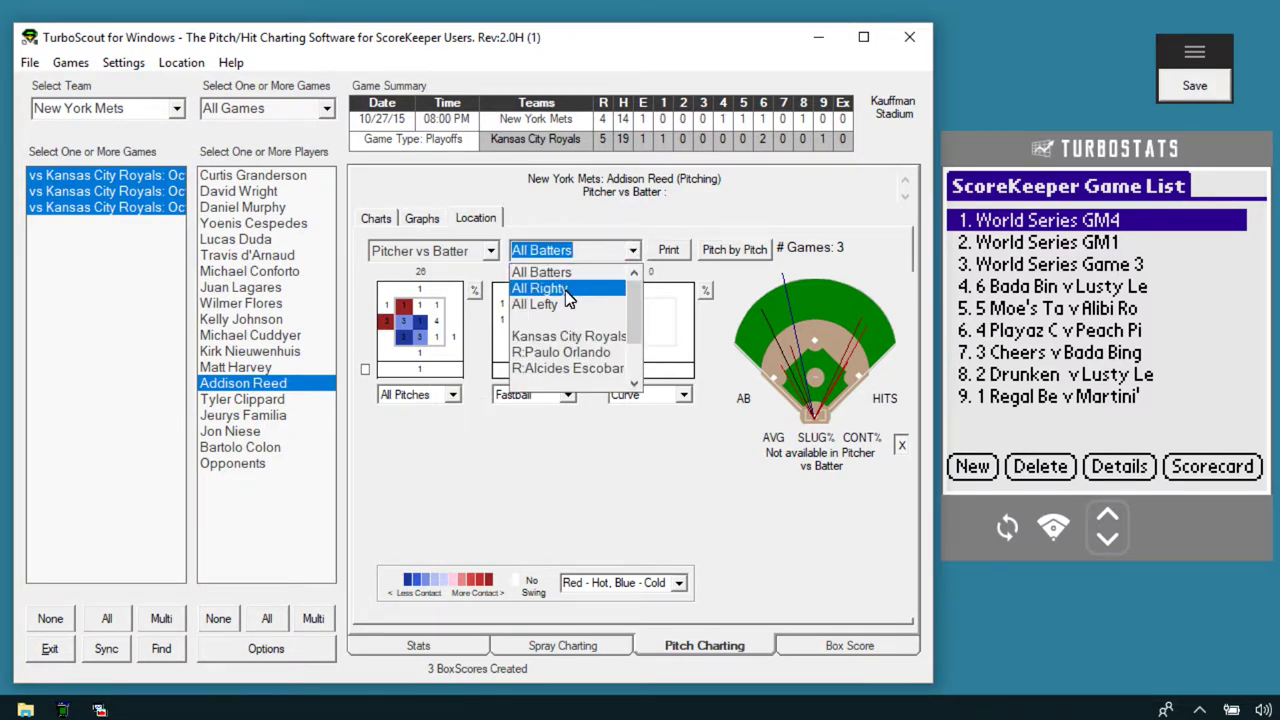
pyautogui.click(565, 290)
pyautogui.click(633, 251)
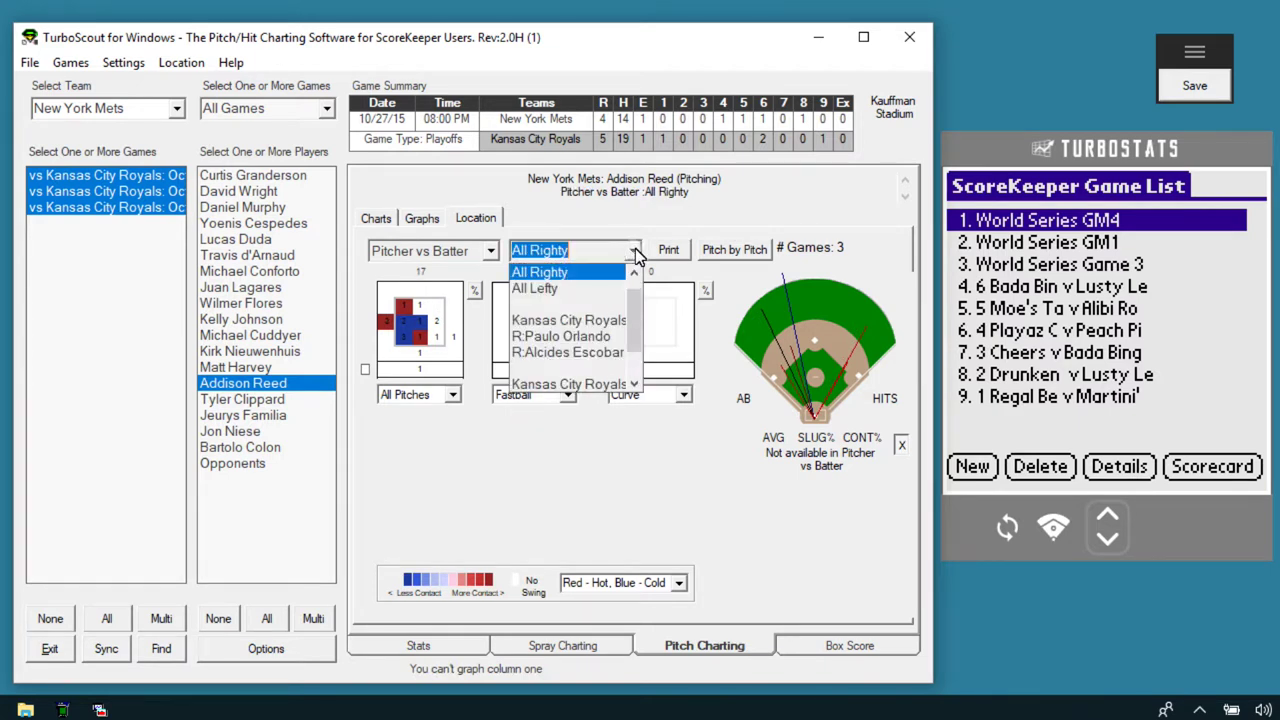
pyautogui.click(569, 293)
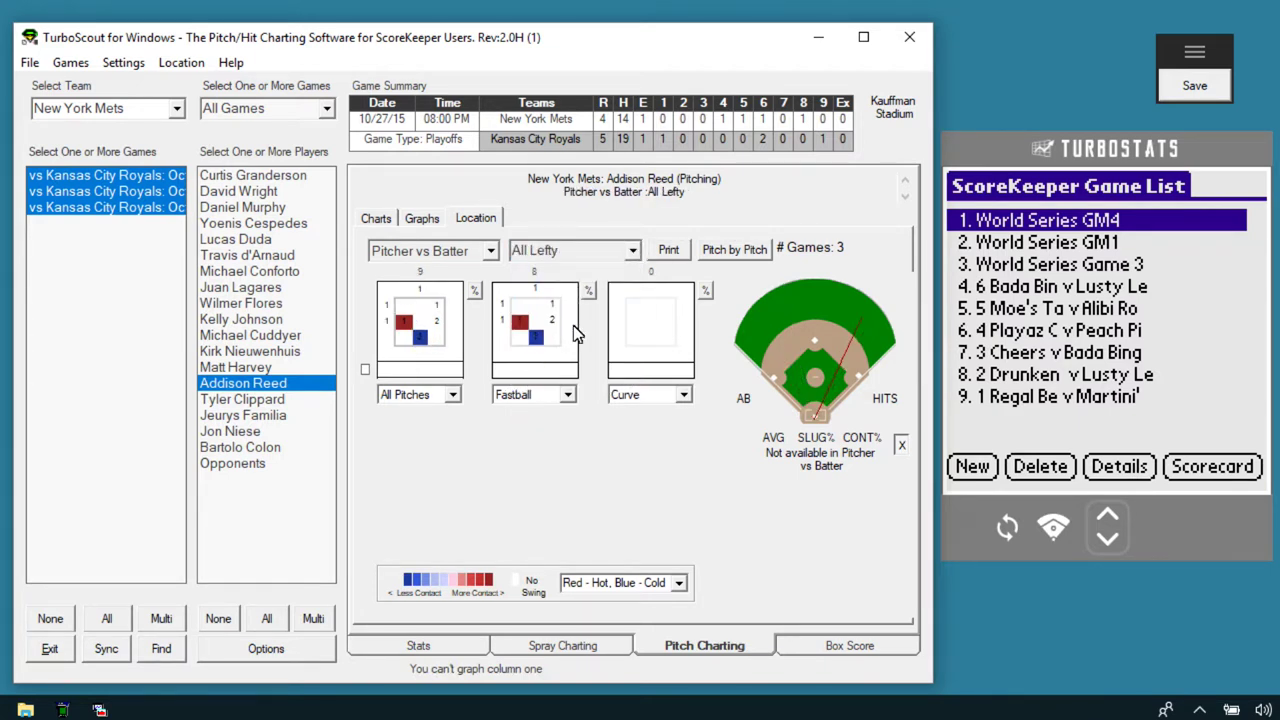
# Step: Examine Addison Reed's pitch locations against Paulo Orlando and Alex Gordon, and return the batter filter to All Batters
pyautogui.click(632, 250)
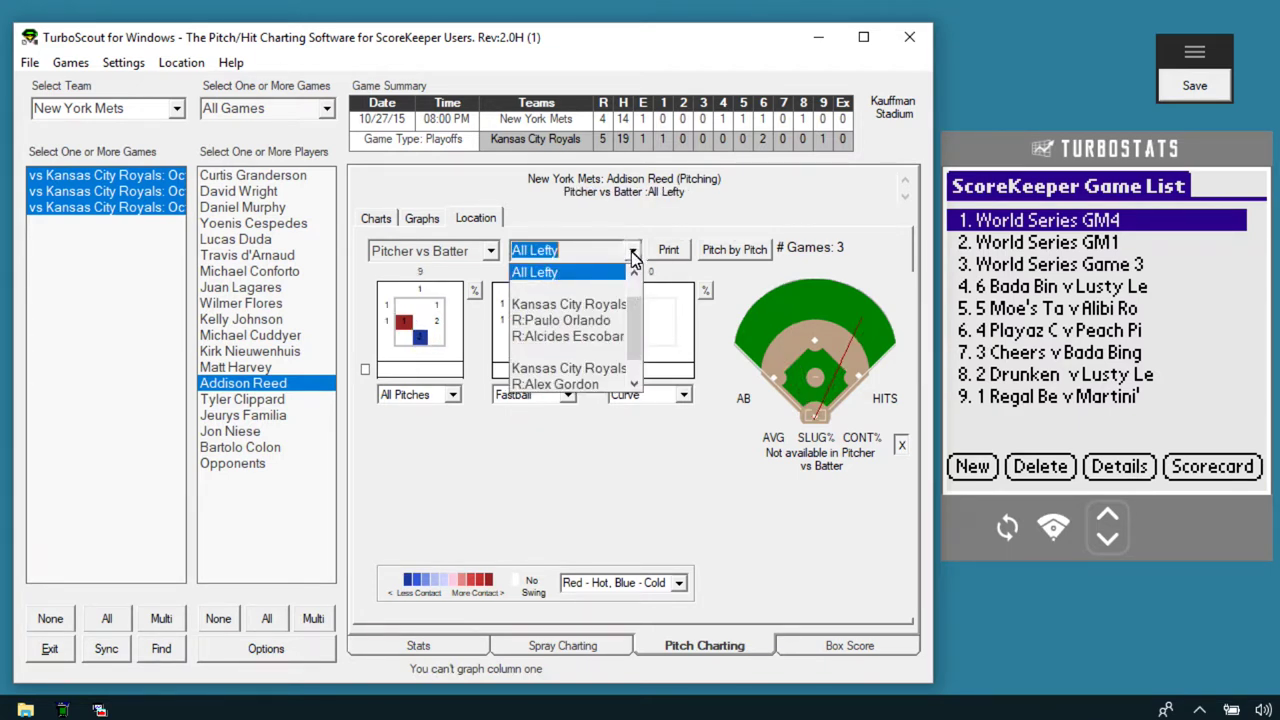
pyautogui.click(585, 322)
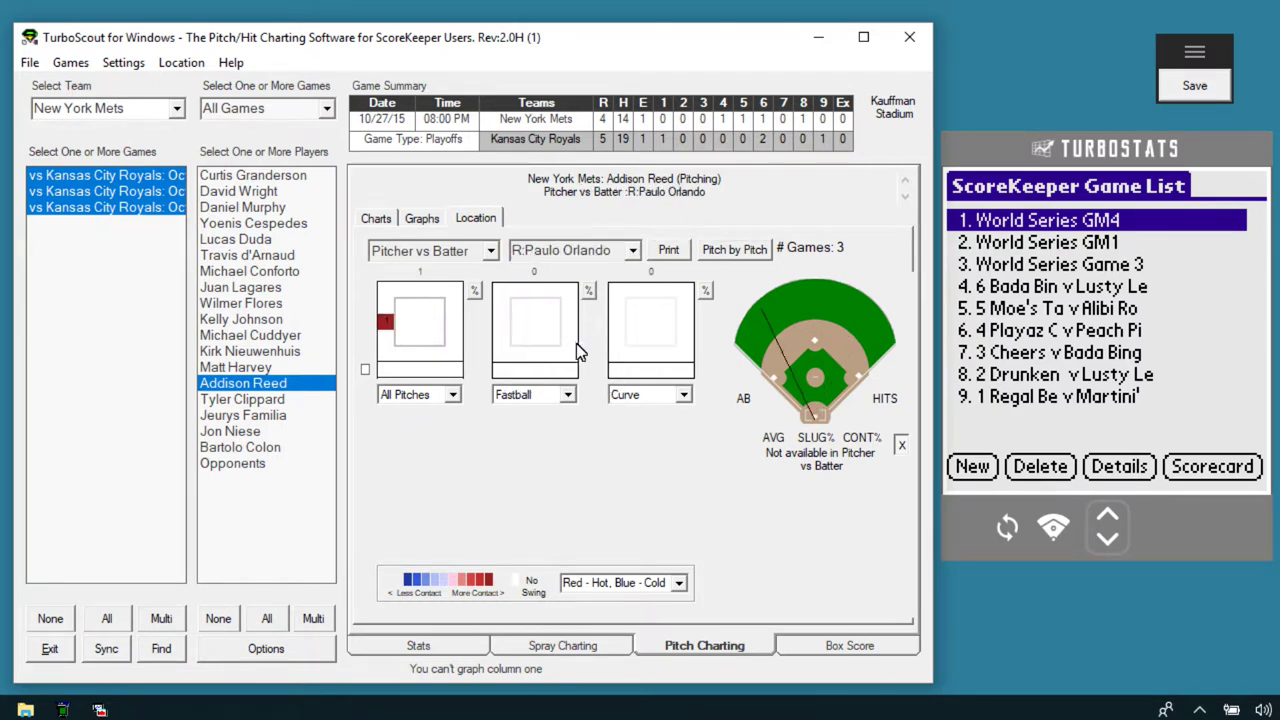
pyautogui.click(632, 251)
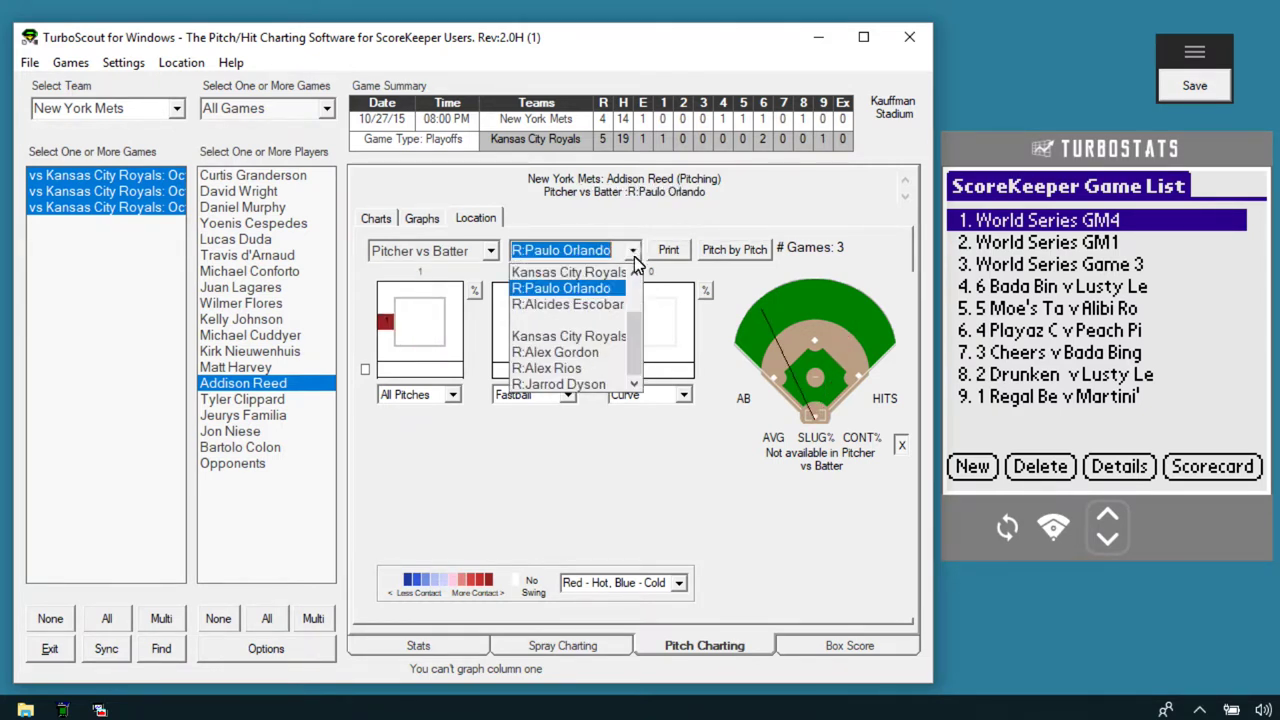
pyautogui.click(594, 354)
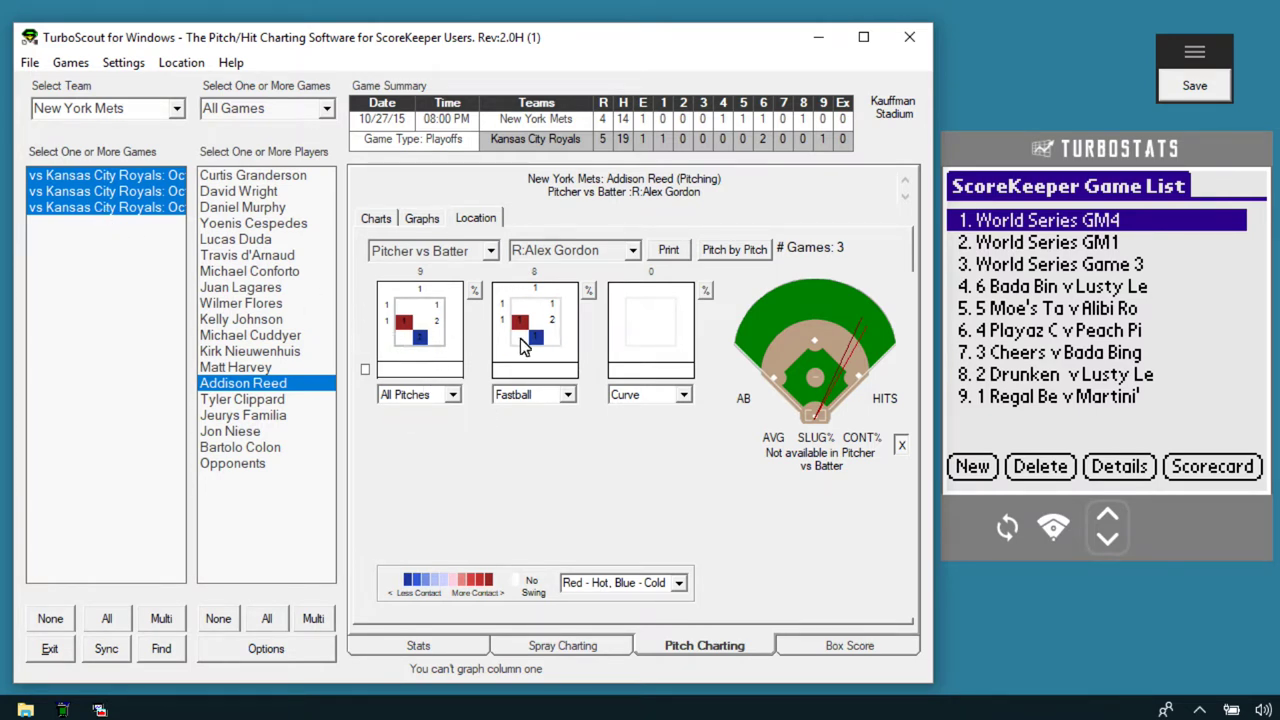
pyautogui.click(633, 250)
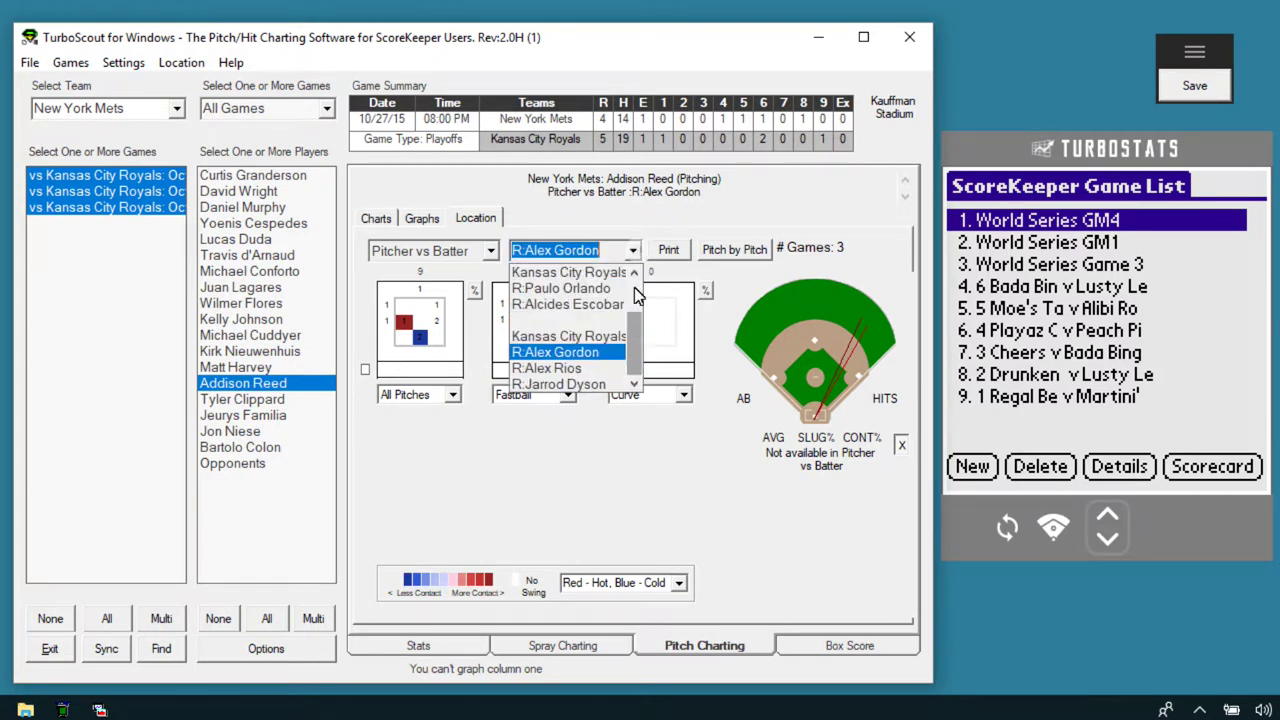
pyautogui.moveTo(633, 333); pyautogui.dragTo(634, 285)
pyautogui.click(553, 270)
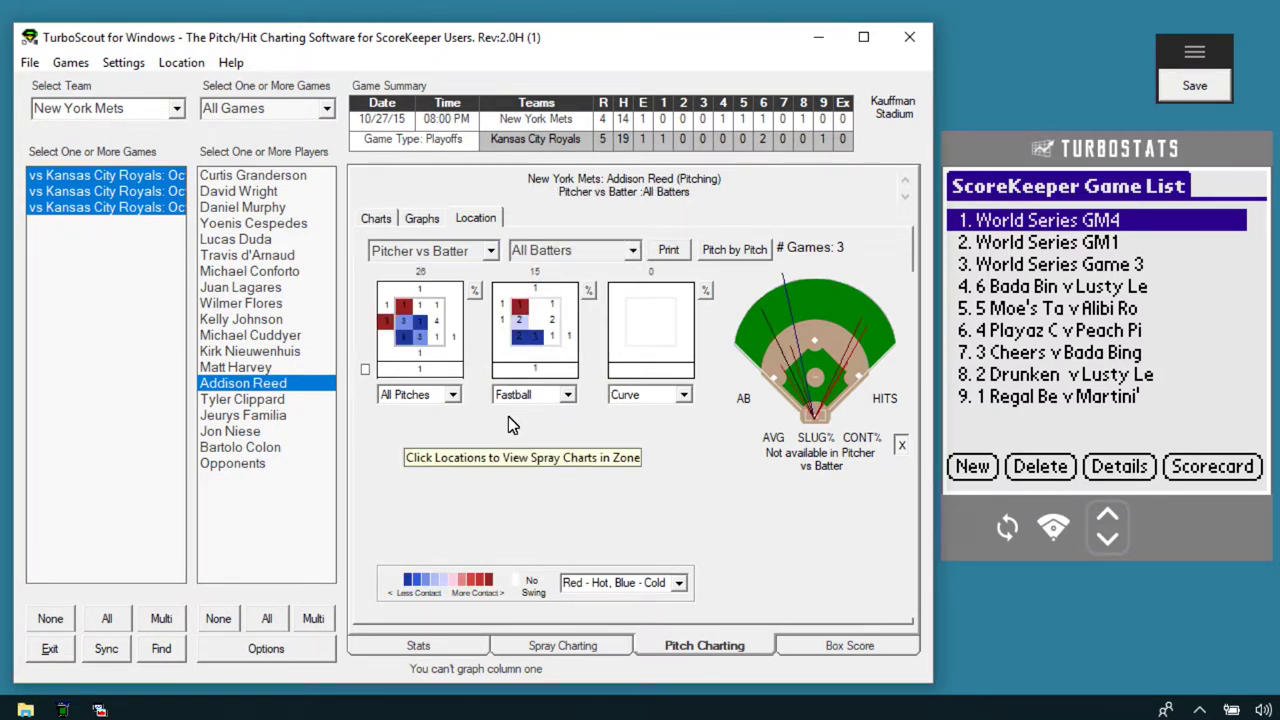
# Step: Switch to the pitch charts and examine Pitch Types by Count and % Pitch Types by Count for Addison Reed
pyautogui.click(372, 220)
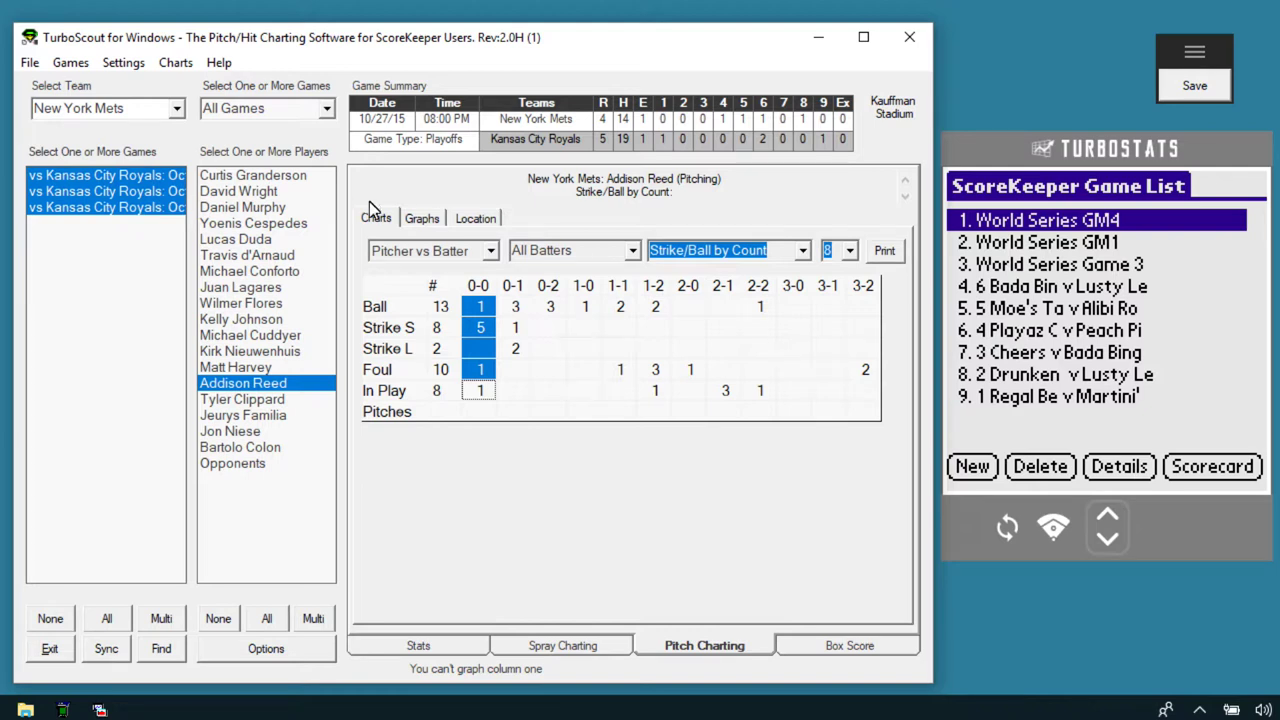
pyautogui.click(804, 253)
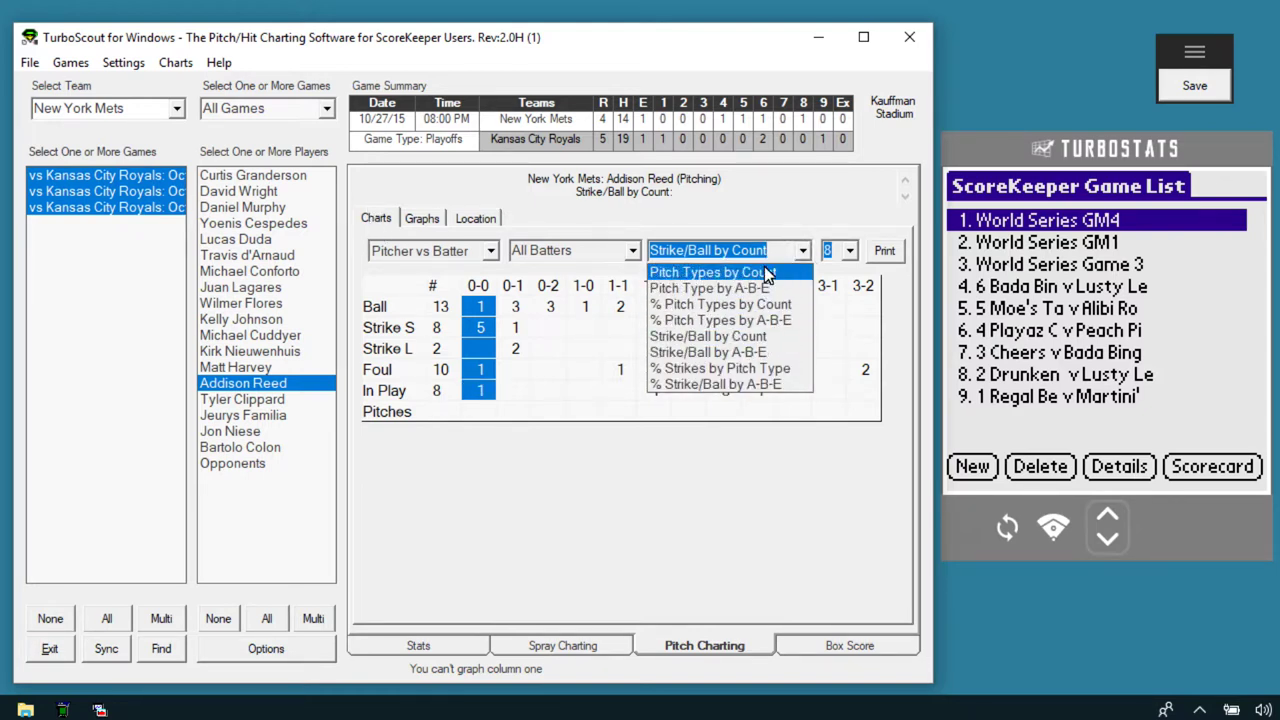
pyautogui.click(766, 273)
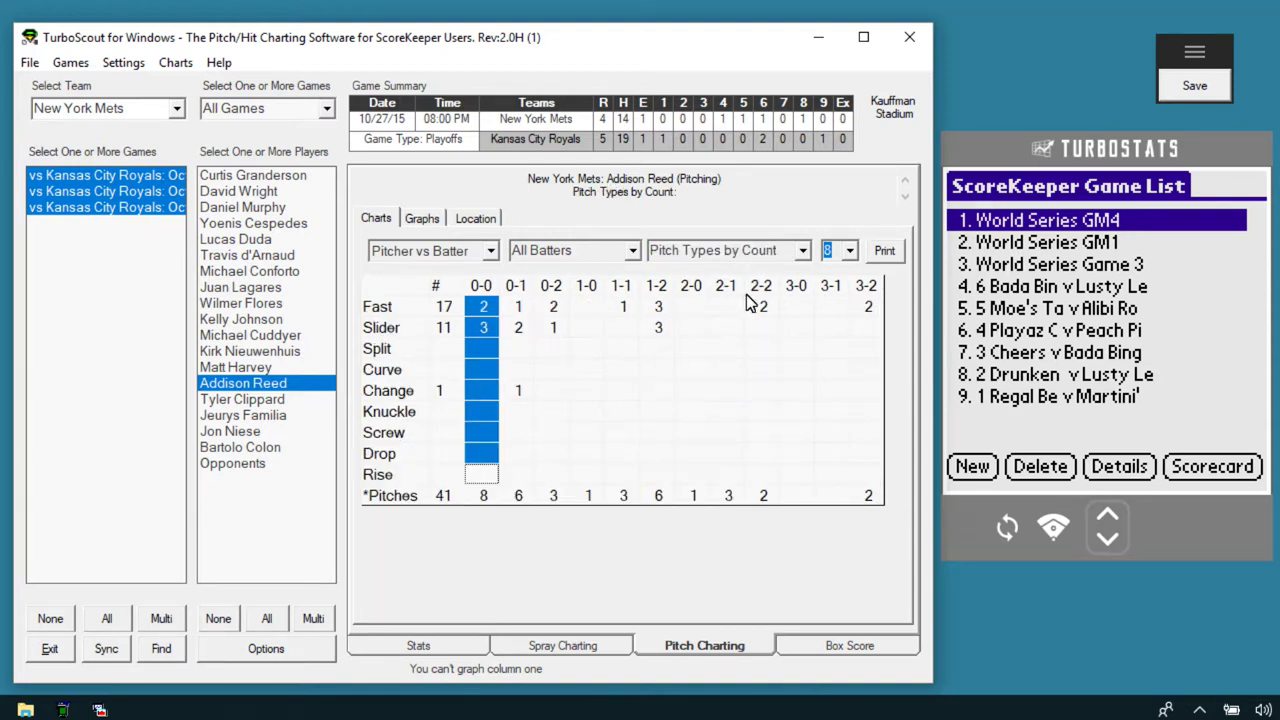
pyautogui.click(803, 252)
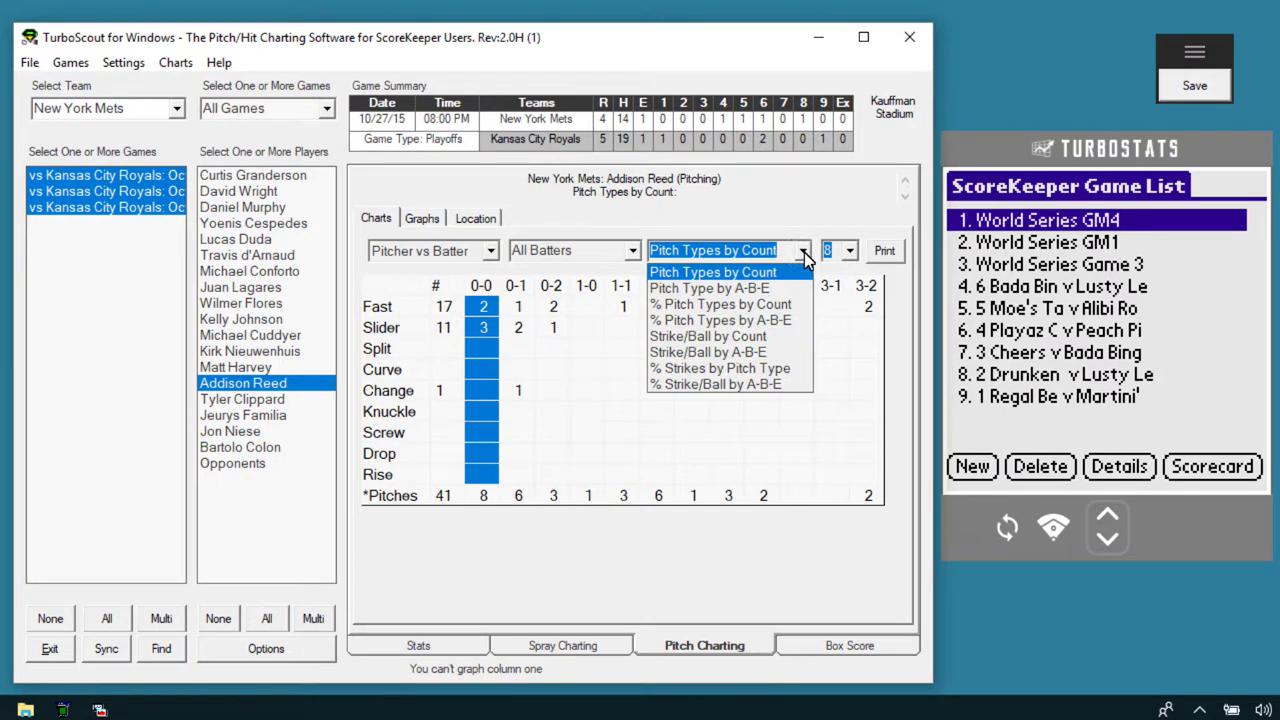
pyautogui.click(755, 305)
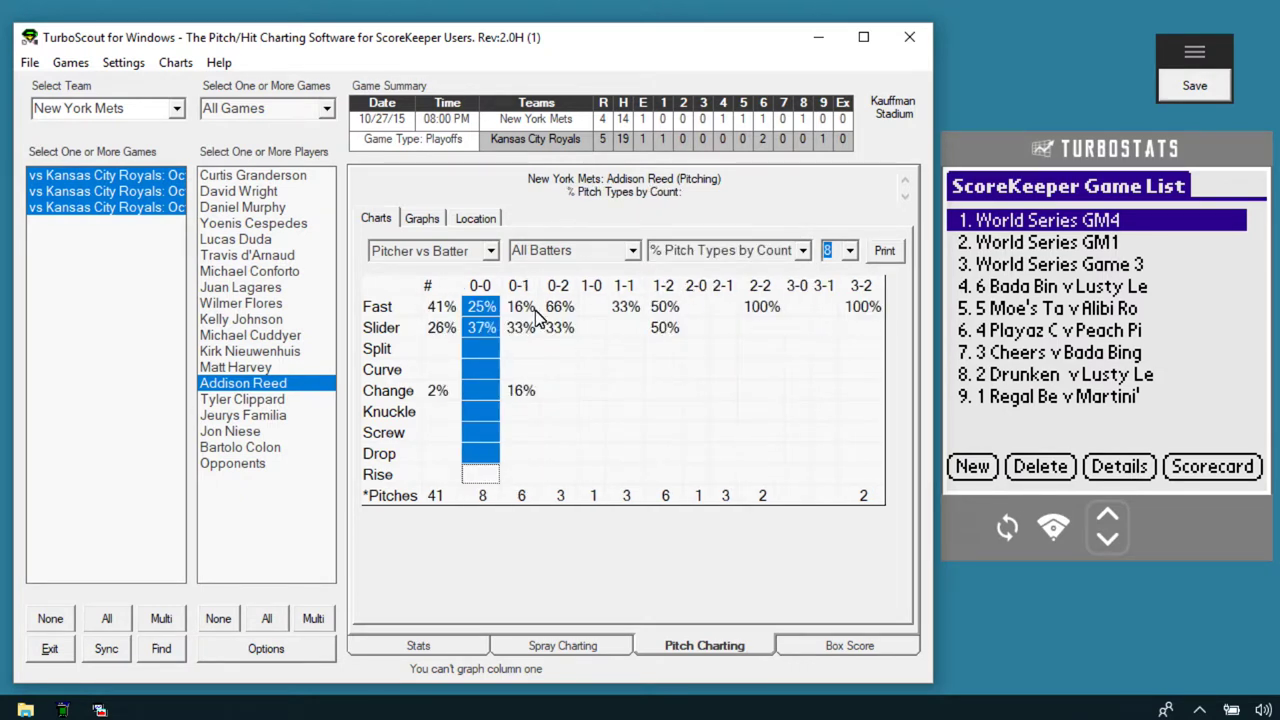
# Step: Choose the "Pitching: 9 Pitch Types" option in the TurboScout settings
pyautogui.click(123, 63)
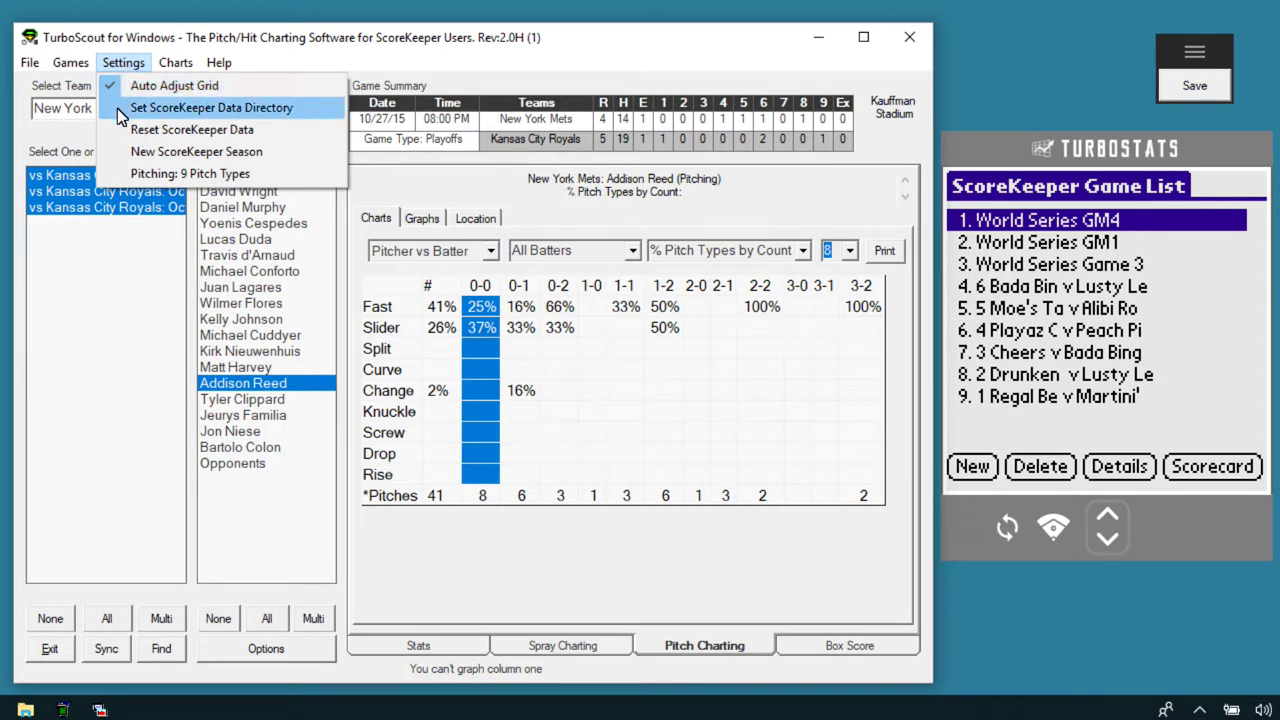
pyautogui.click(143, 173)
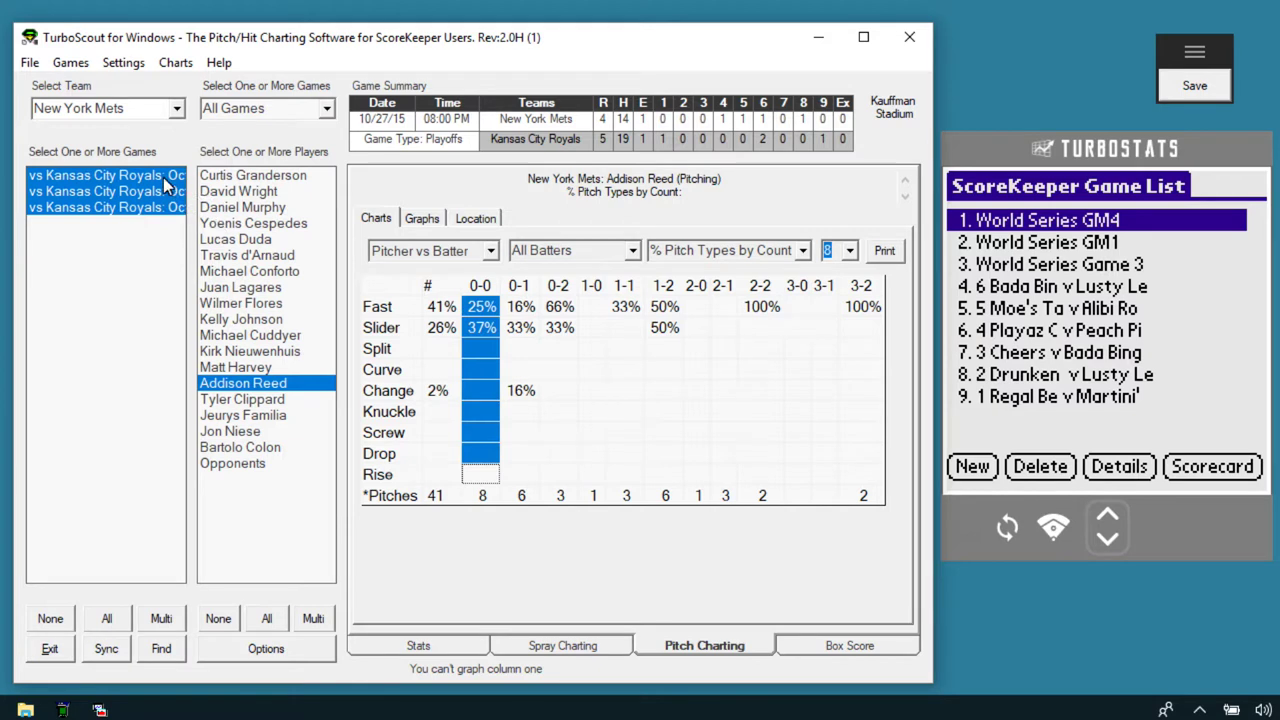
# Step: Choose the "Pitching: 7 Pitch Types" option in the settings and display the Strike/Ball by A-B-E chart for Addison Reed
pyautogui.click(130, 62)
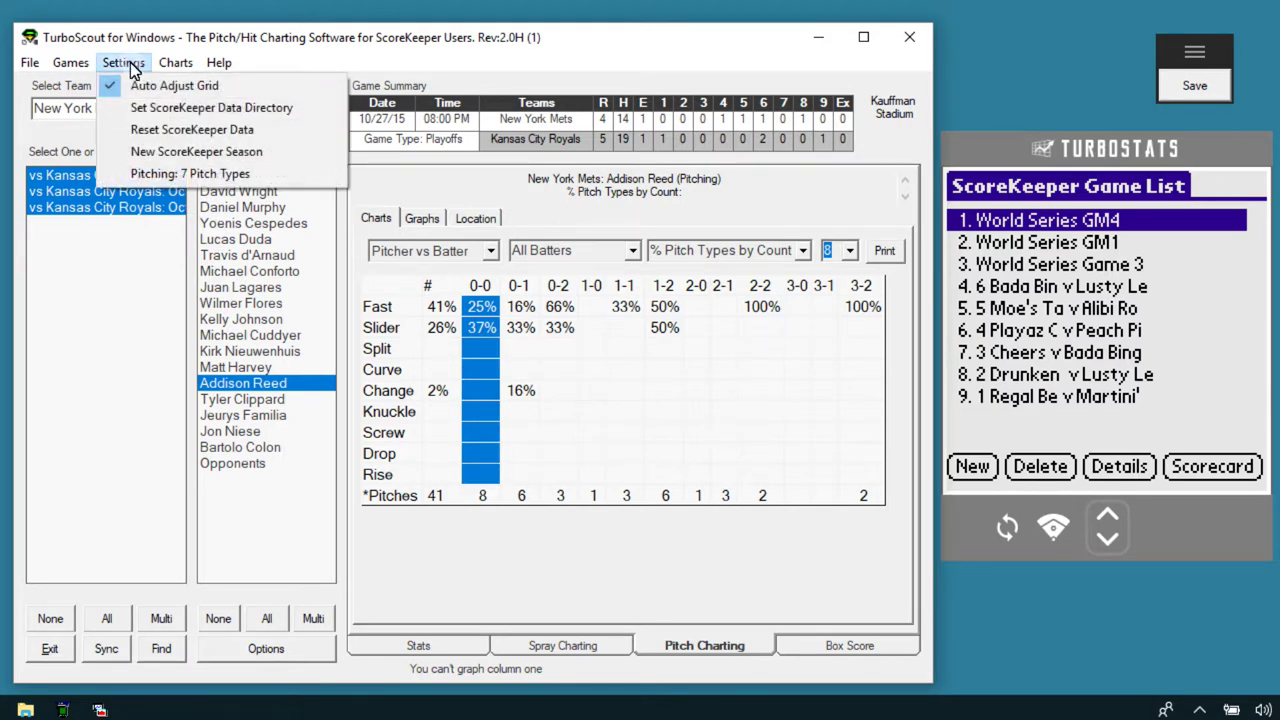
pyautogui.click(147, 173)
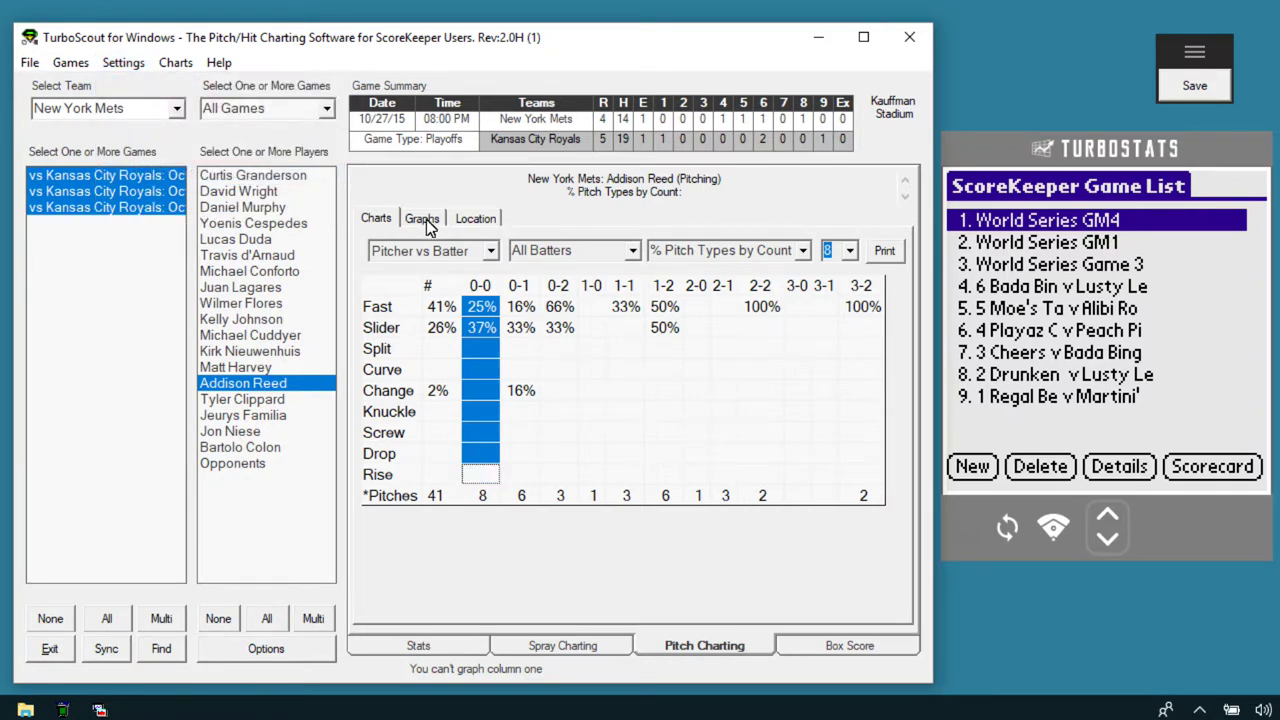
pyautogui.click(804, 251)
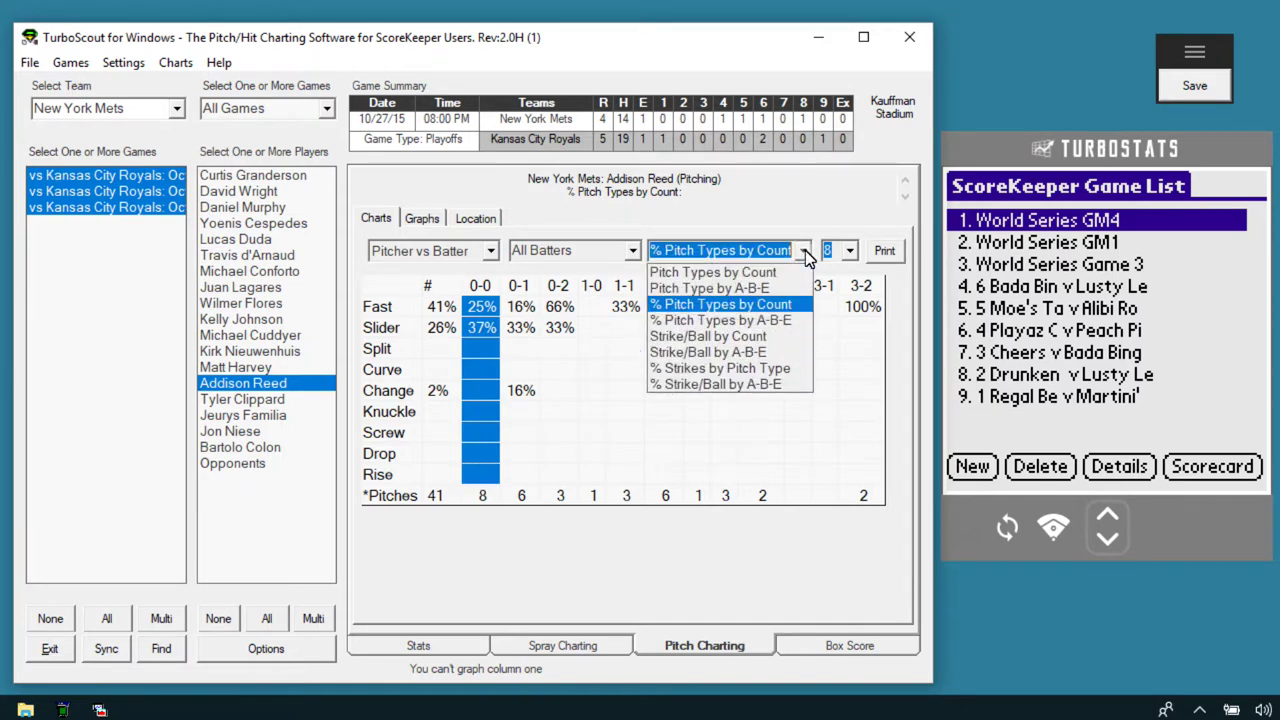
pyautogui.click(749, 361)
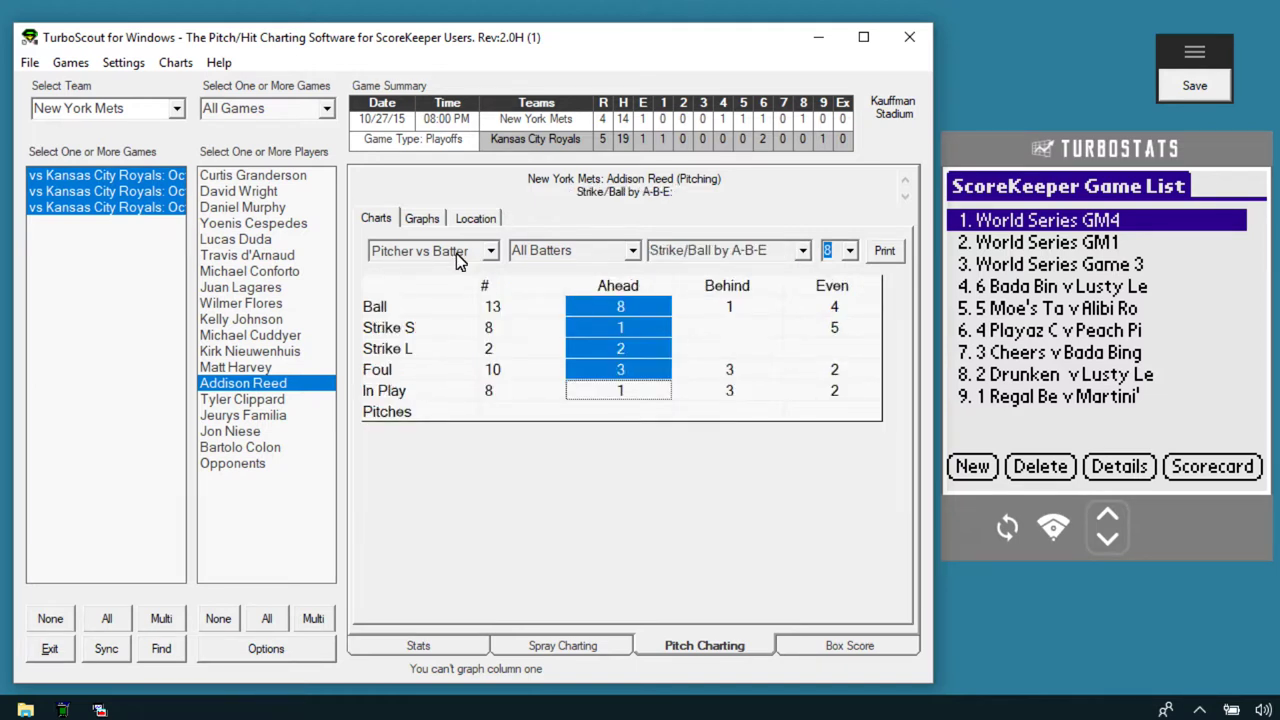
# Step: Check Addison Reed's Batter vs Pitcher chart and return to Pitcher vs Batter
pyautogui.click(490, 251)
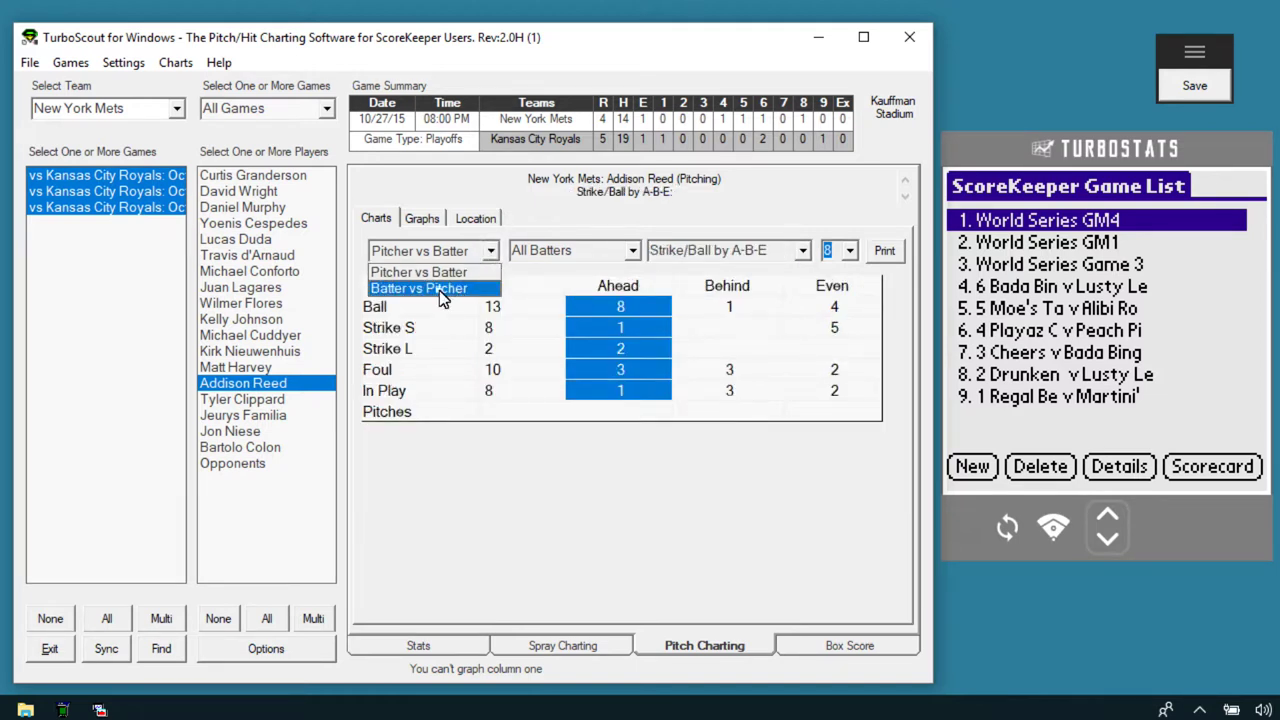
pyautogui.click(439, 288)
pyautogui.click(490, 251)
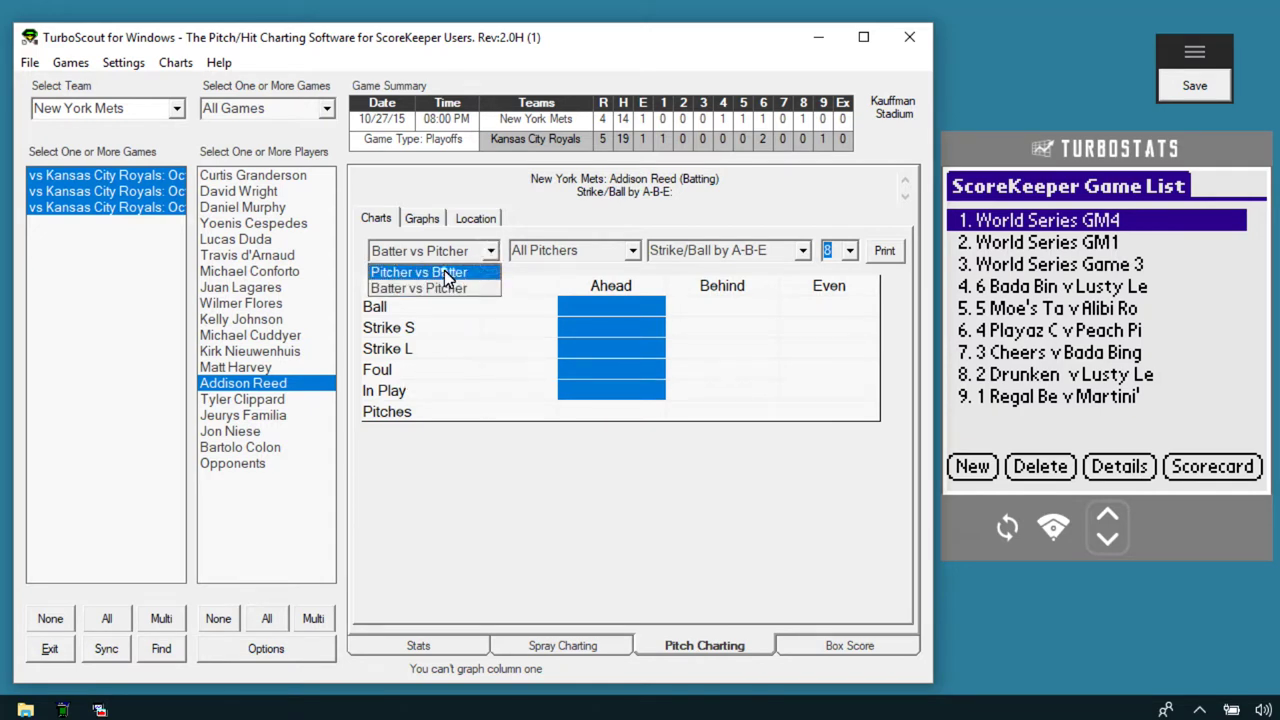
pyautogui.click(444, 270)
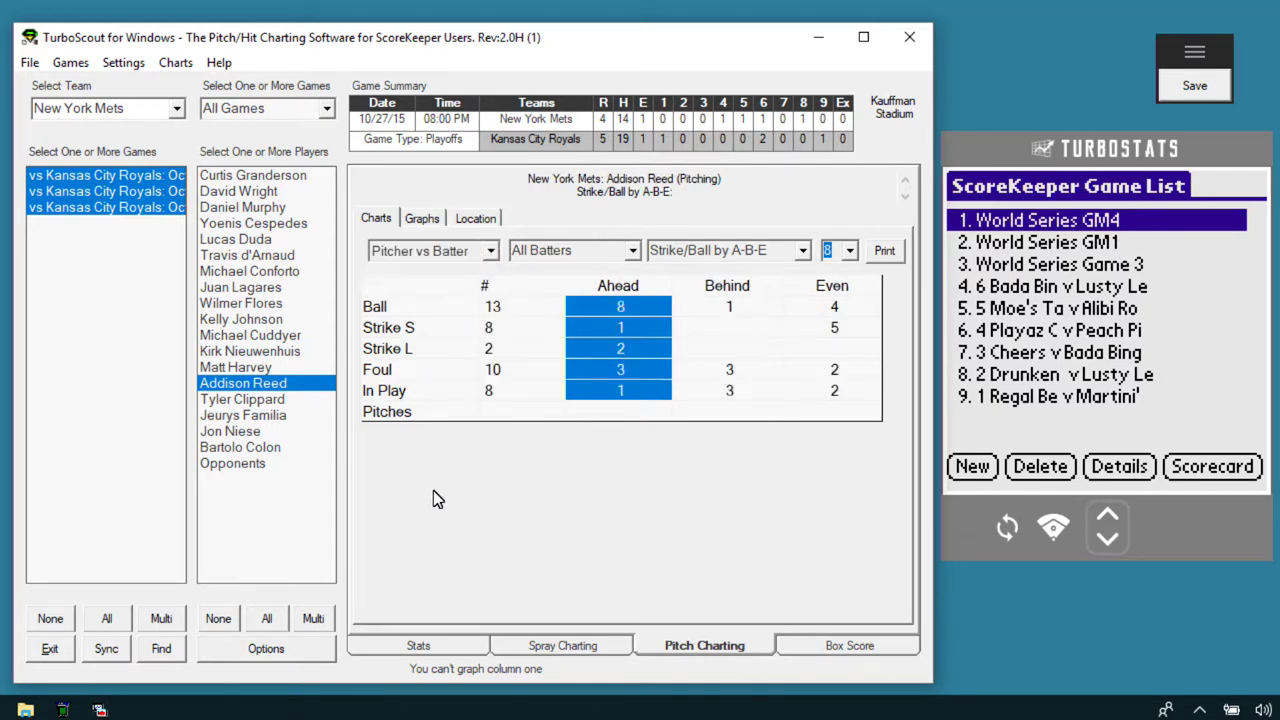
# Step: Open the print options for the pitch location charts and check the printer setup without changing it
pyautogui.click(466, 219)
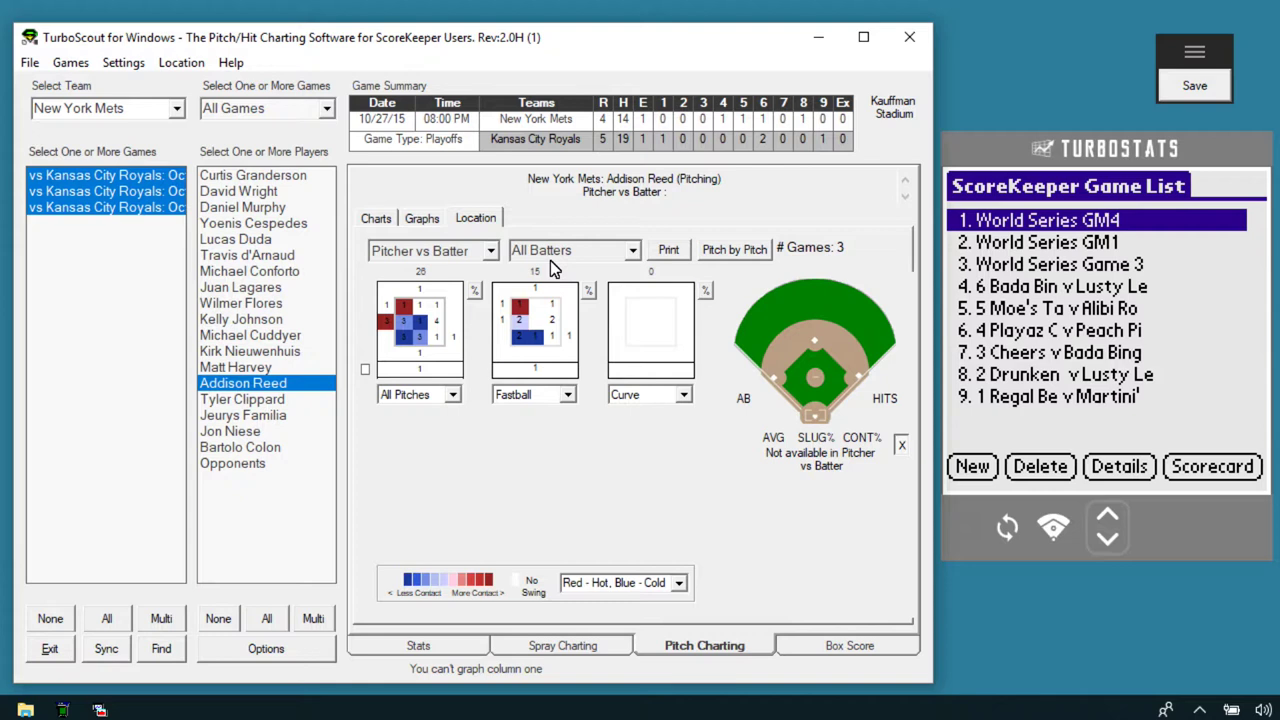
pyautogui.click(669, 251)
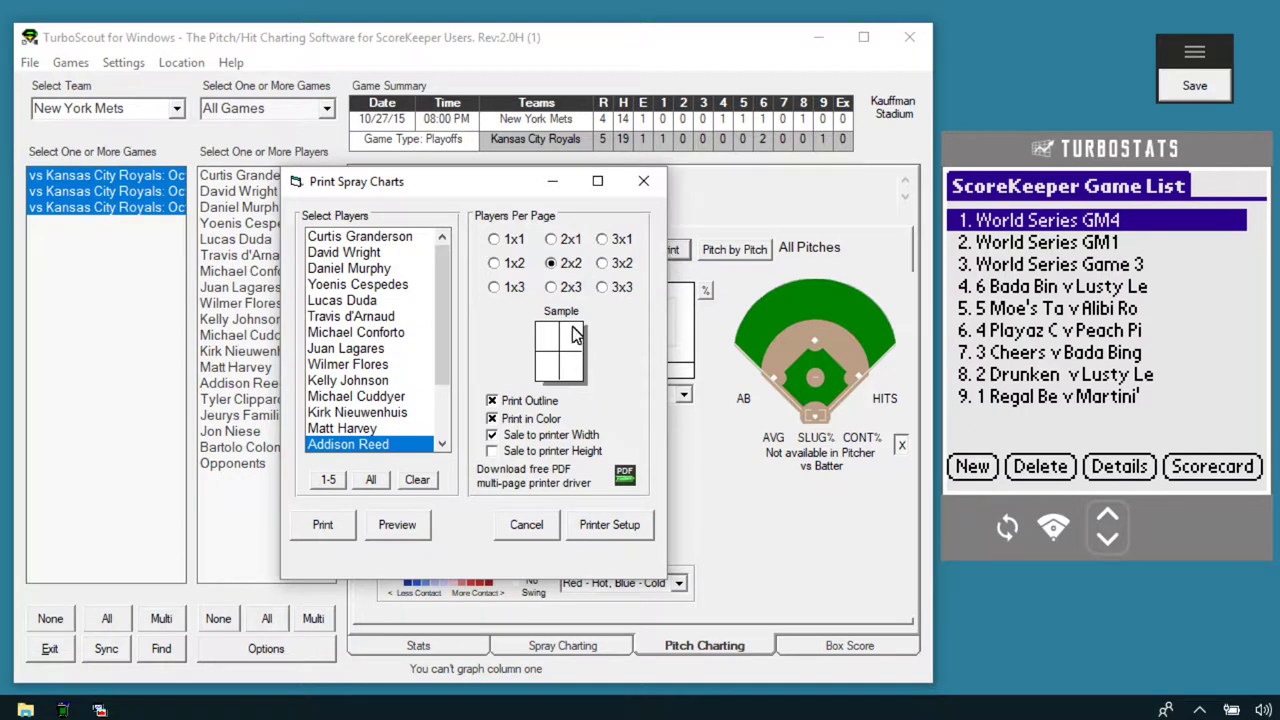
pyautogui.click(608, 526)
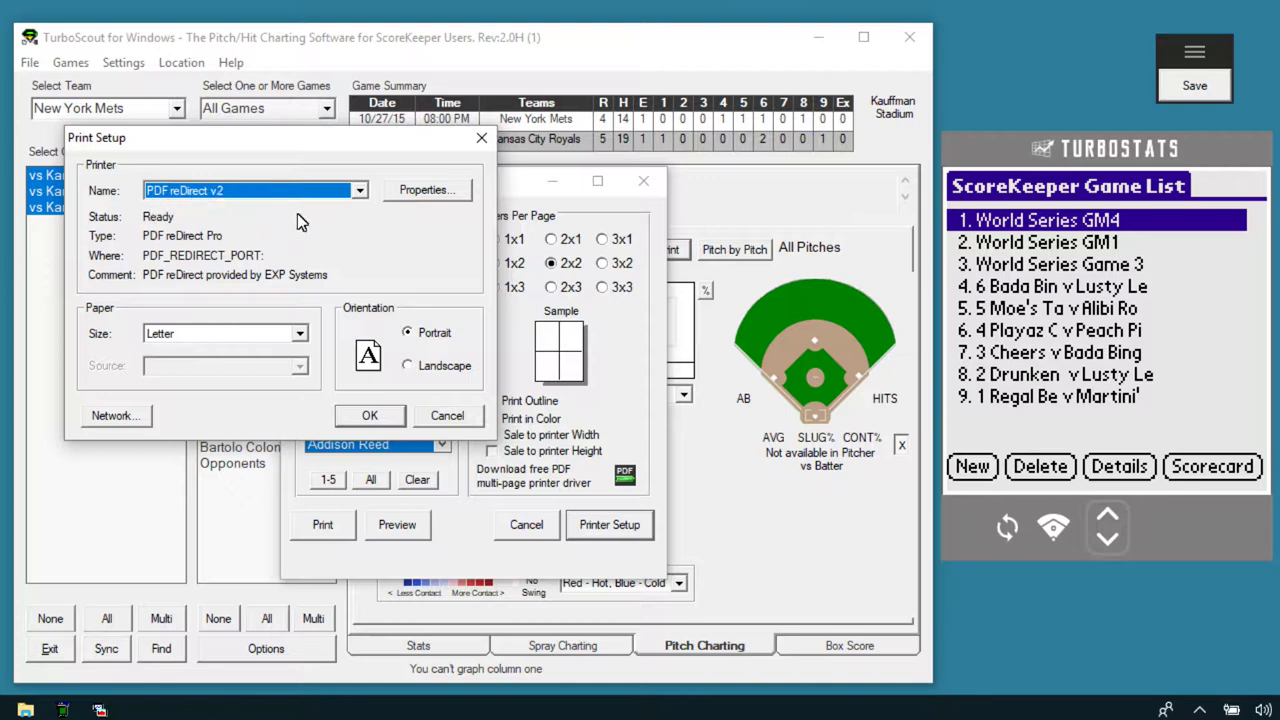
pyautogui.click(447, 416)
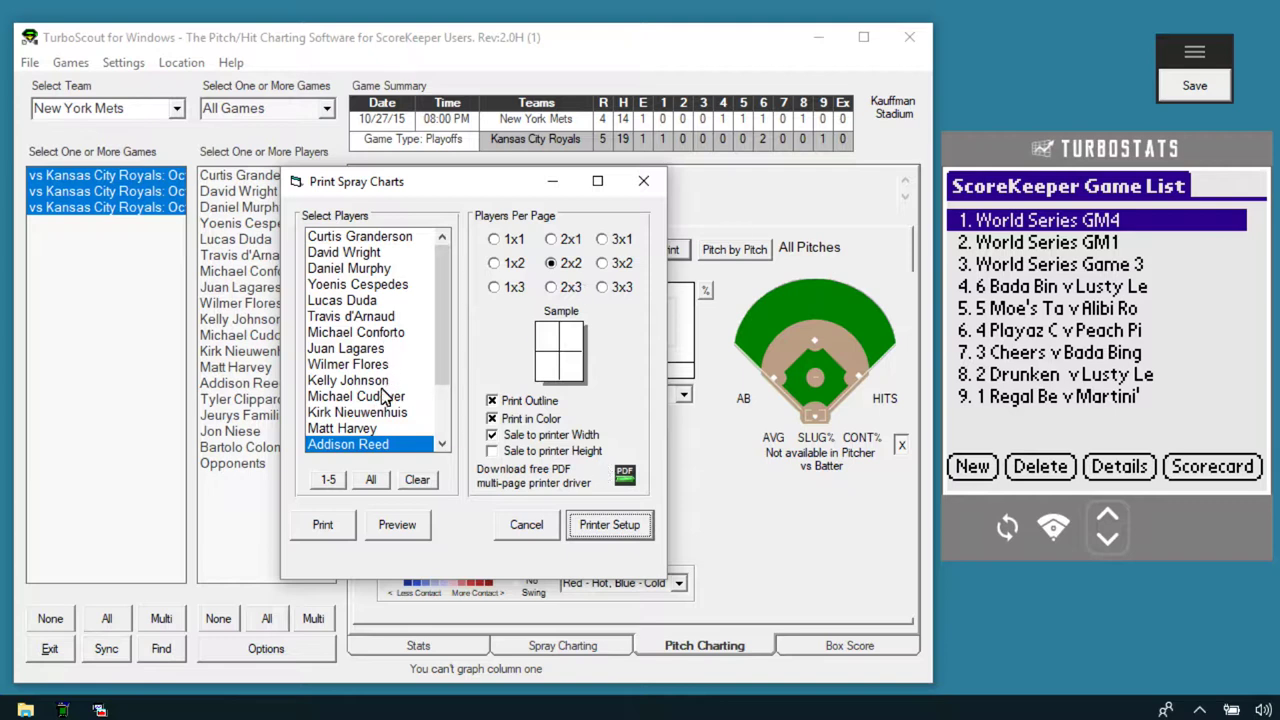
# Step: Add Matt Harvey, Tyler Clippard, Jeurys Familia, Jon Niese and Bartolo Colon to the players selected for printing and print their location charts
pyautogui.moveTo(442, 355); pyautogui.dragTo(449, 410)
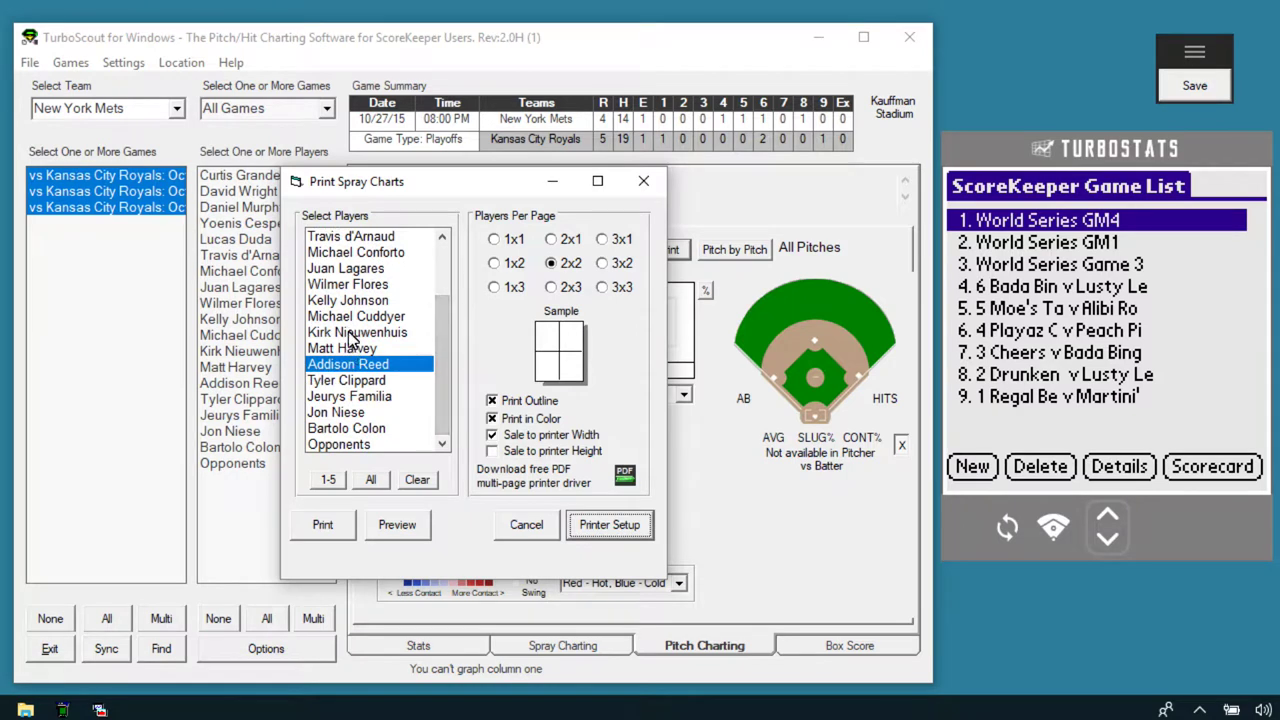
pyautogui.click(342, 350)
pyautogui.click(342, 380)
pyautogui.click(342, 396)
pyautogui.click(338, 412)
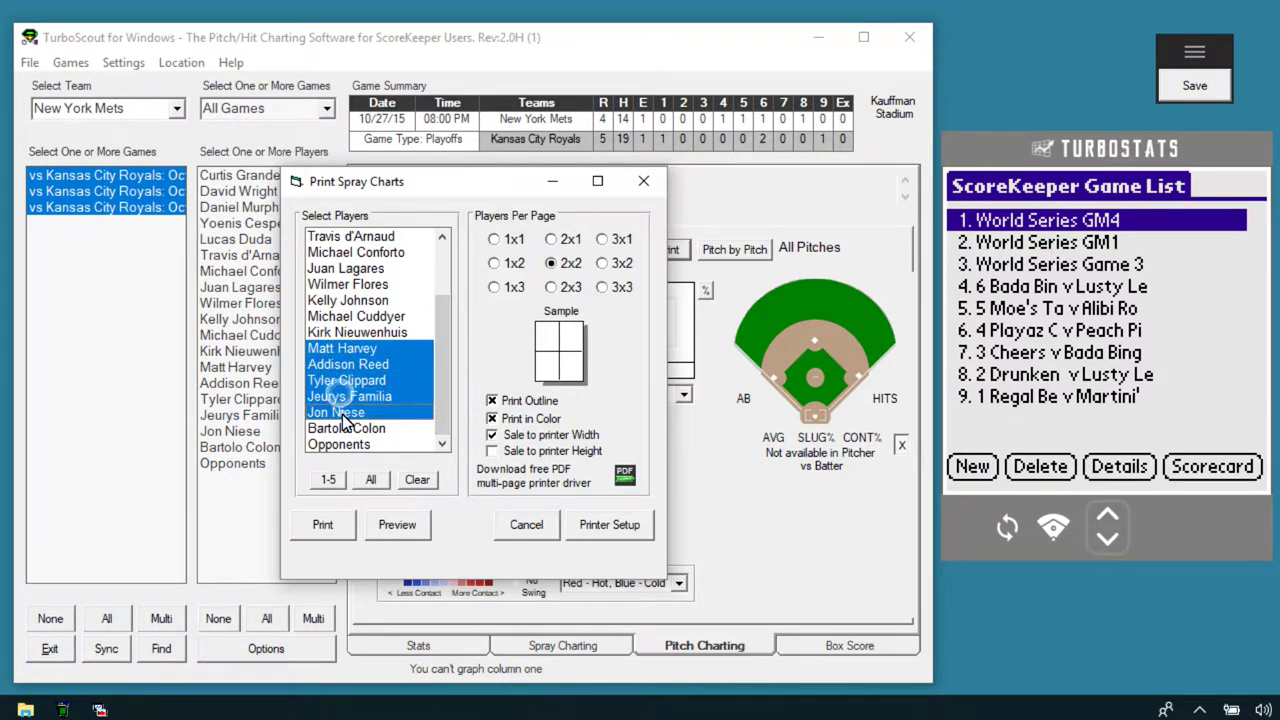
pyautogui.click(342, 428)
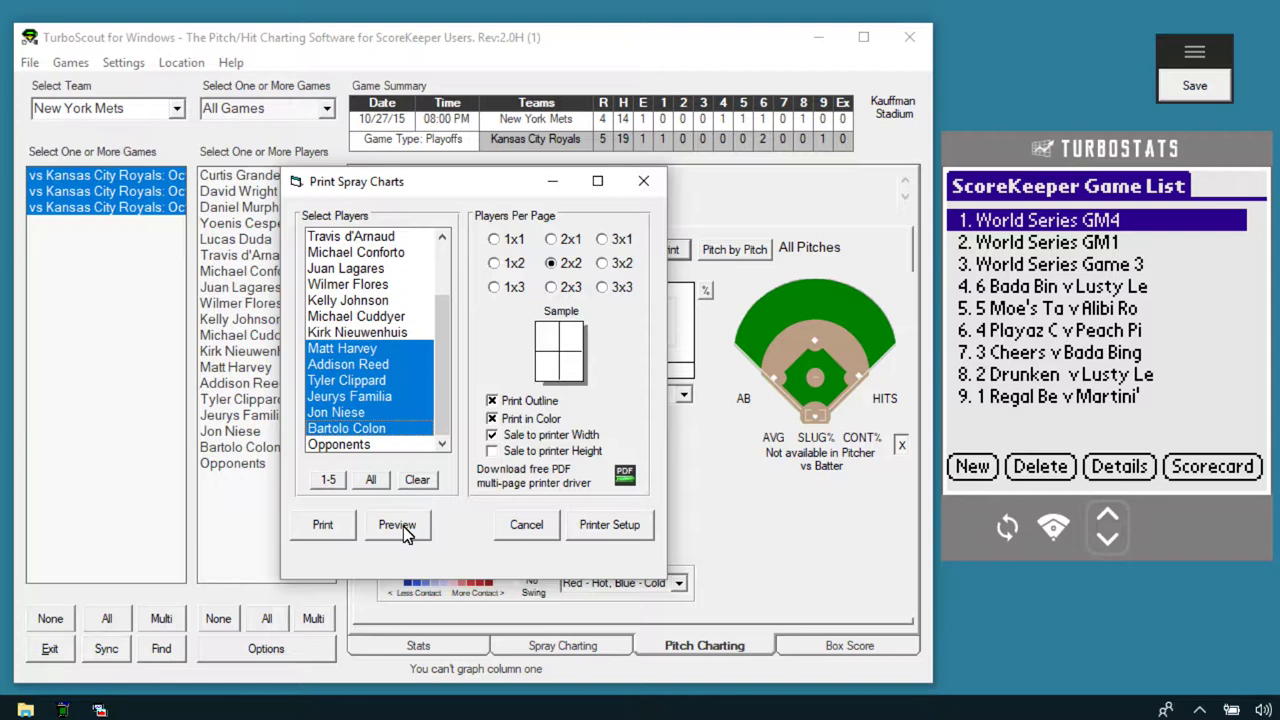
pyautogui.click(322, 526)
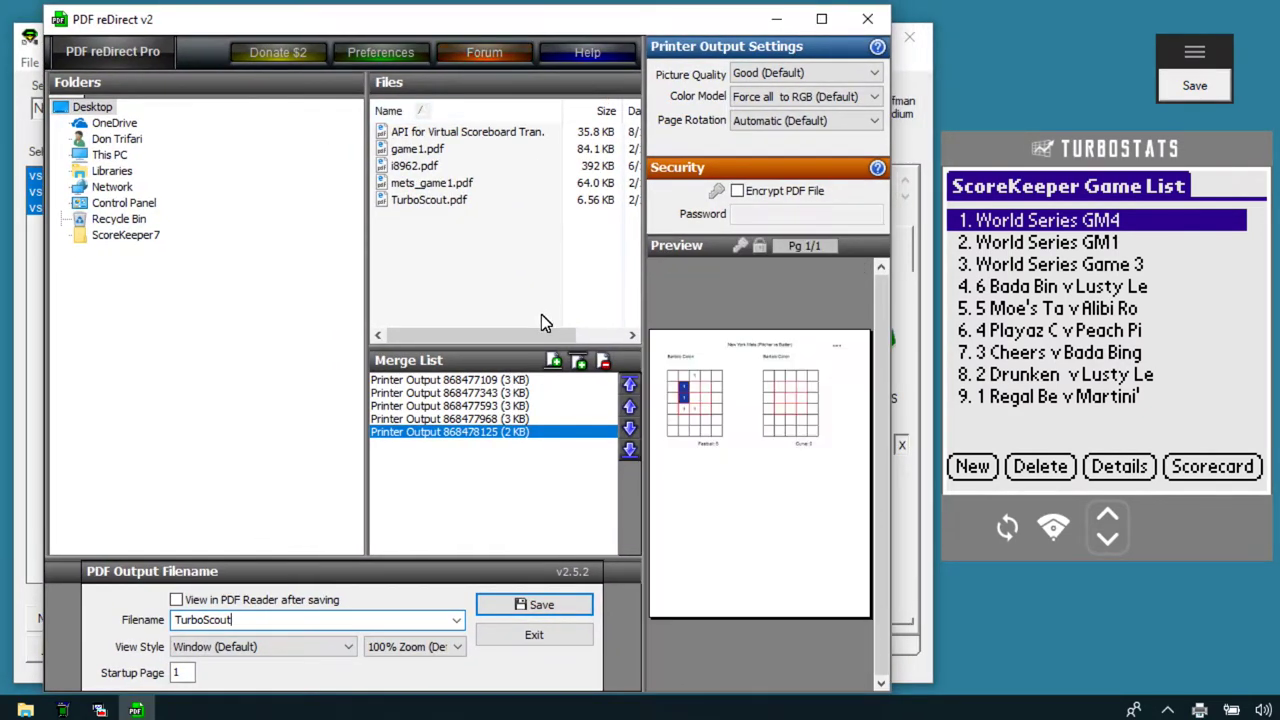
# Step: Examine the preview of each printed page in the PDF reDirect merge list
pyautogui.click(469, 420)
pyautogui.click(470, 407)
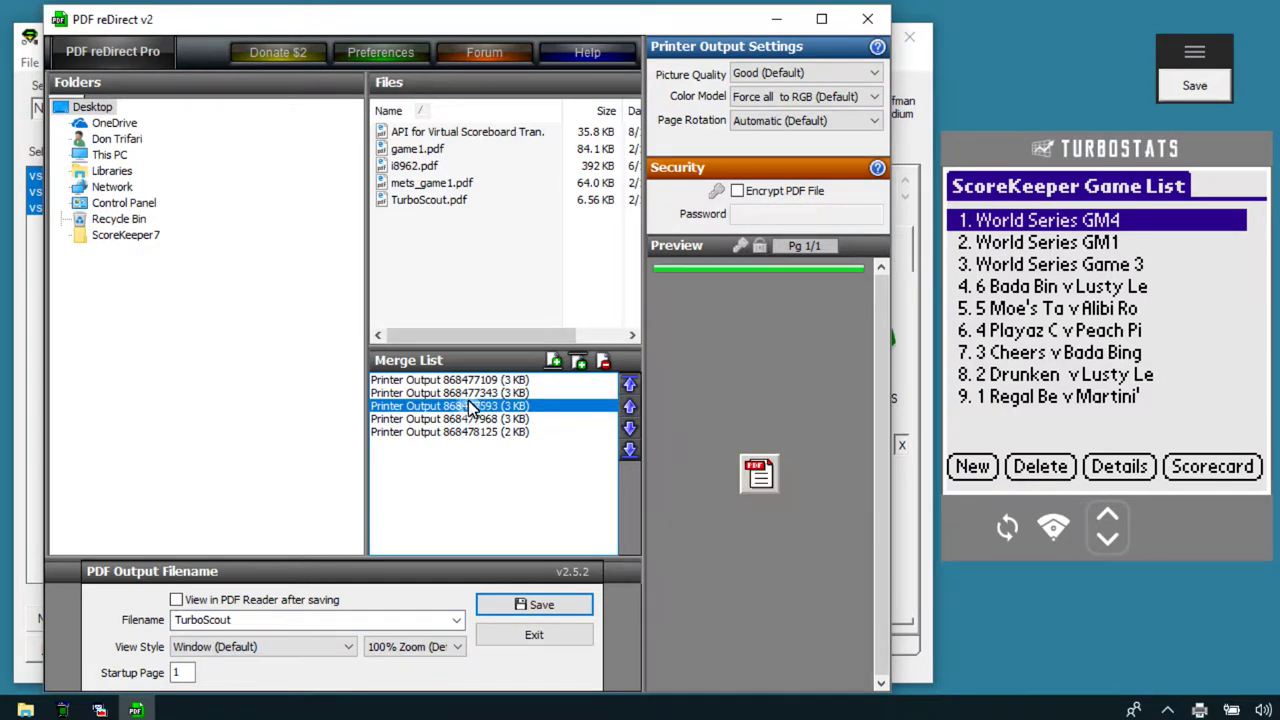
pyautogui.click(470, 394)
pyautogui.click(470, 381)
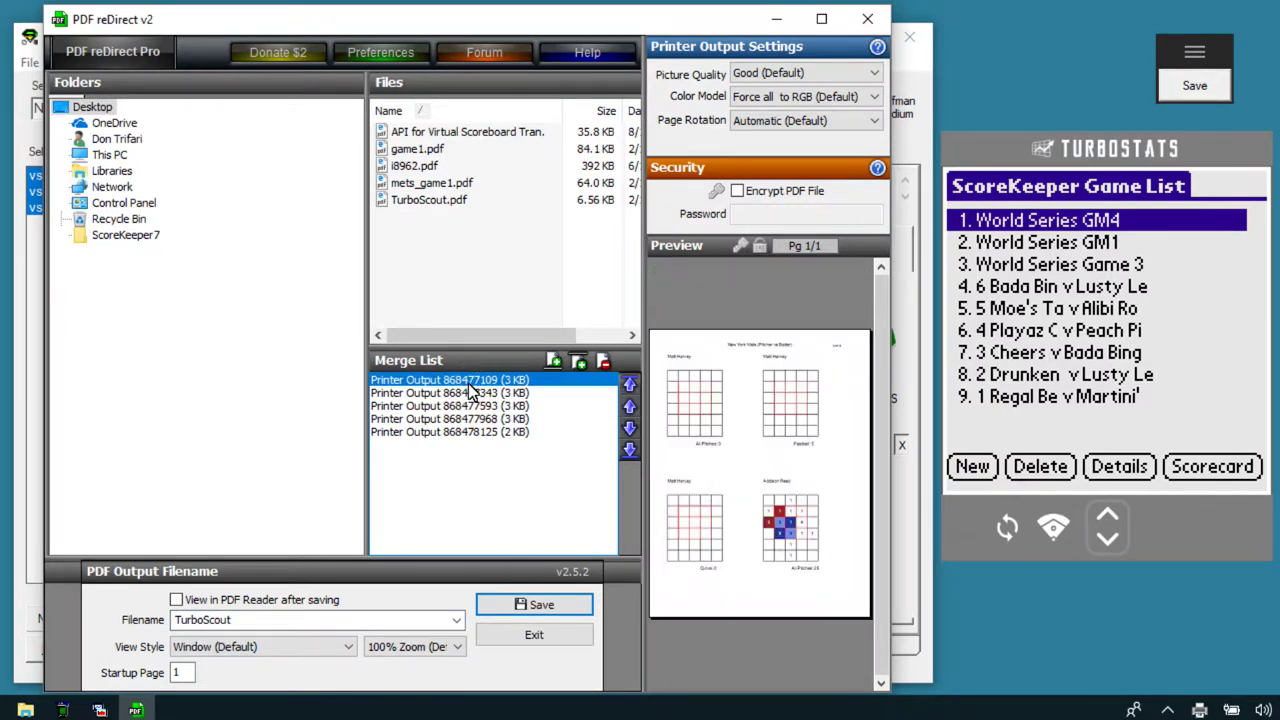
pyautogui.click(472, 432)
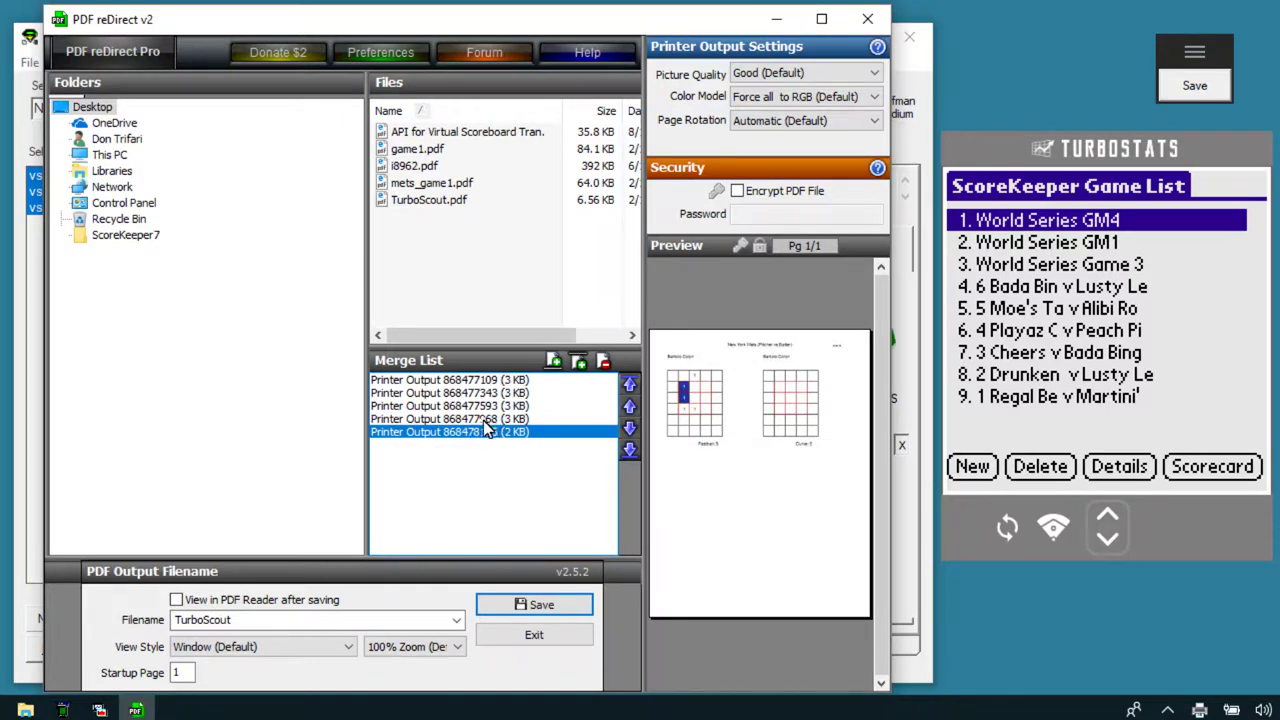
pyautogui.click(484, 419)
pyautogui.click(485, 406)
pyautogui.click(482, 393)
pyautogui.click(474, 380)
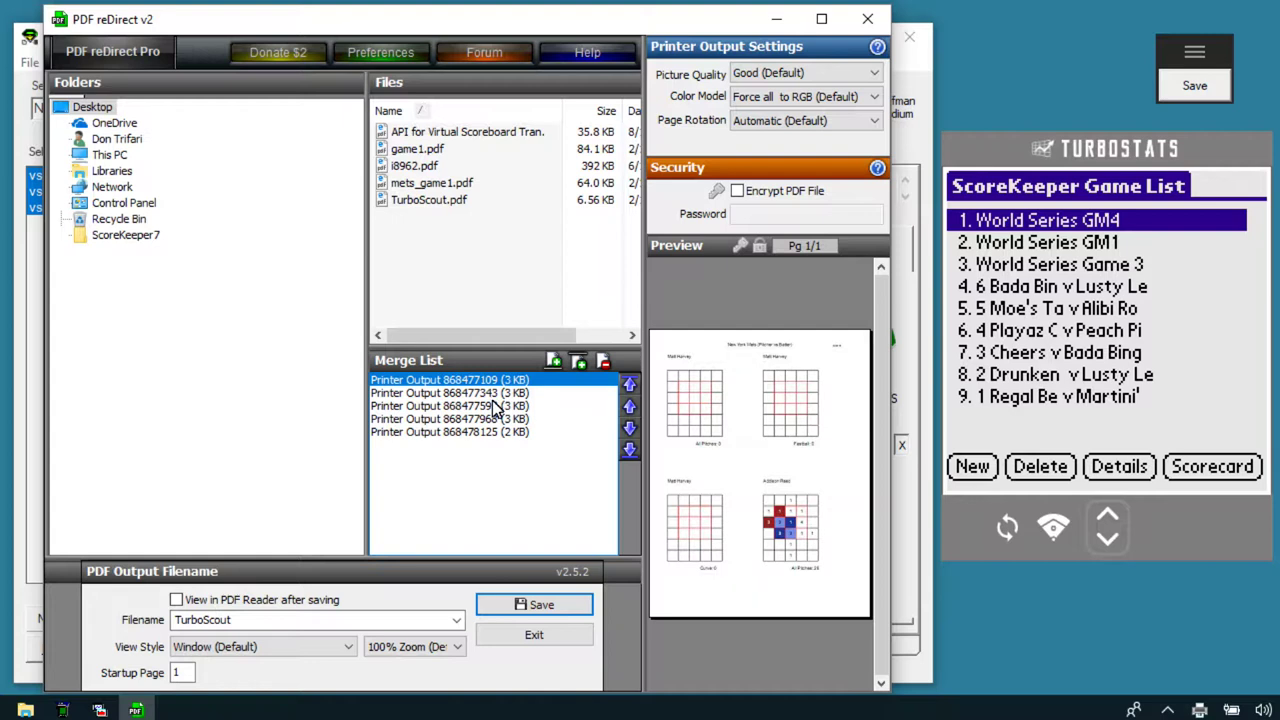
# Step: Try to save the merged printer outputs as TurboScout in the Documents library
pyautogui.click(236, 622)
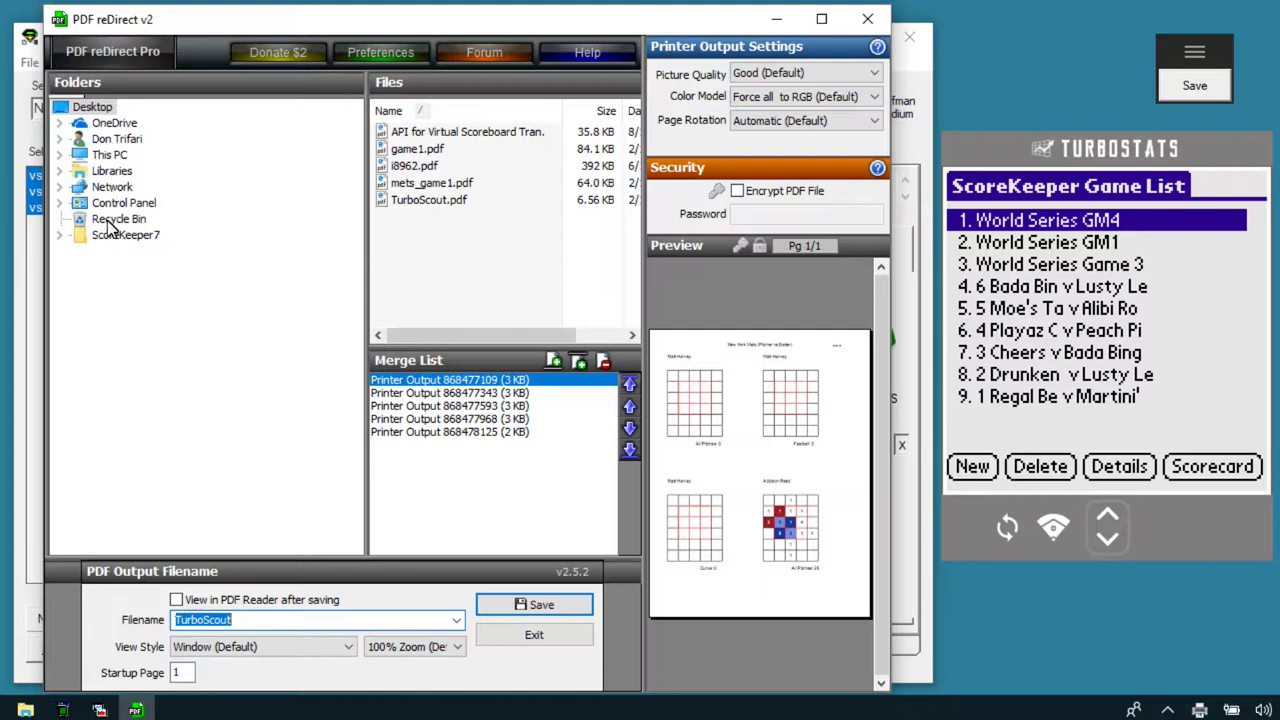
pyautogui.click(59, 171)
pyautogui.click(131, 207)
pyautogui.click(247, 619)
pyautogui.click(243, 622)
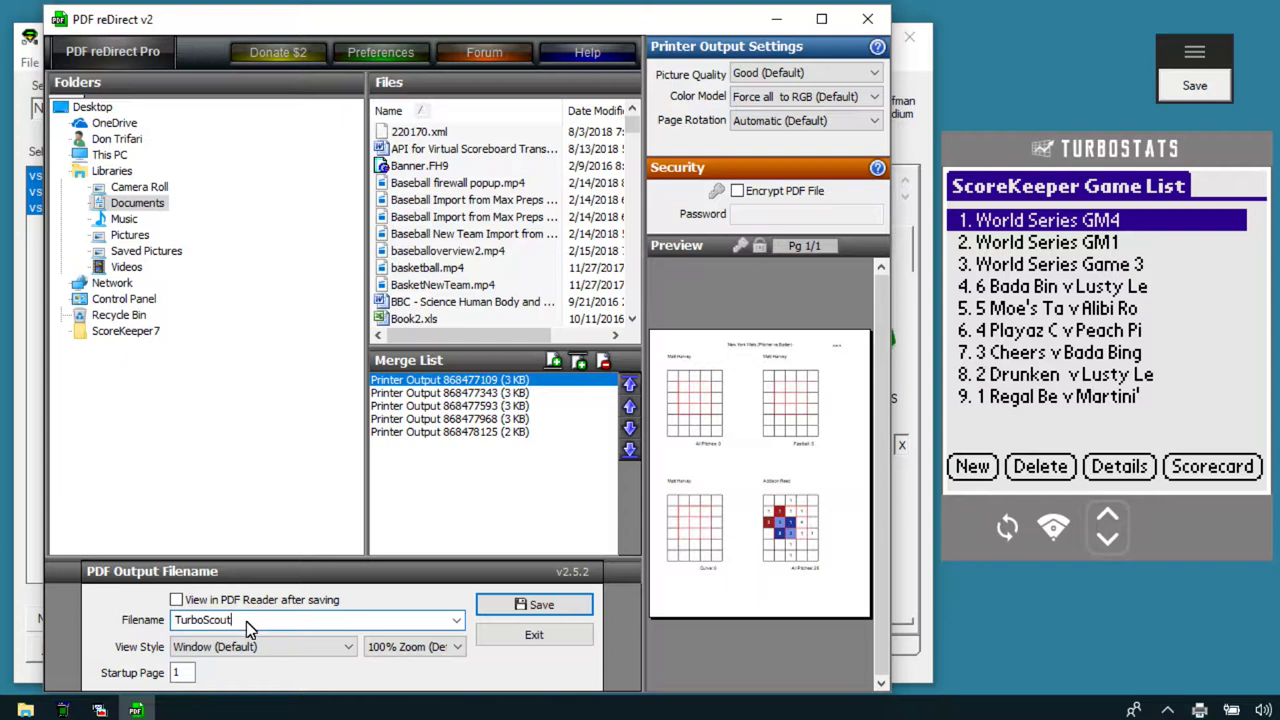
pyautogui.click(500, 604)
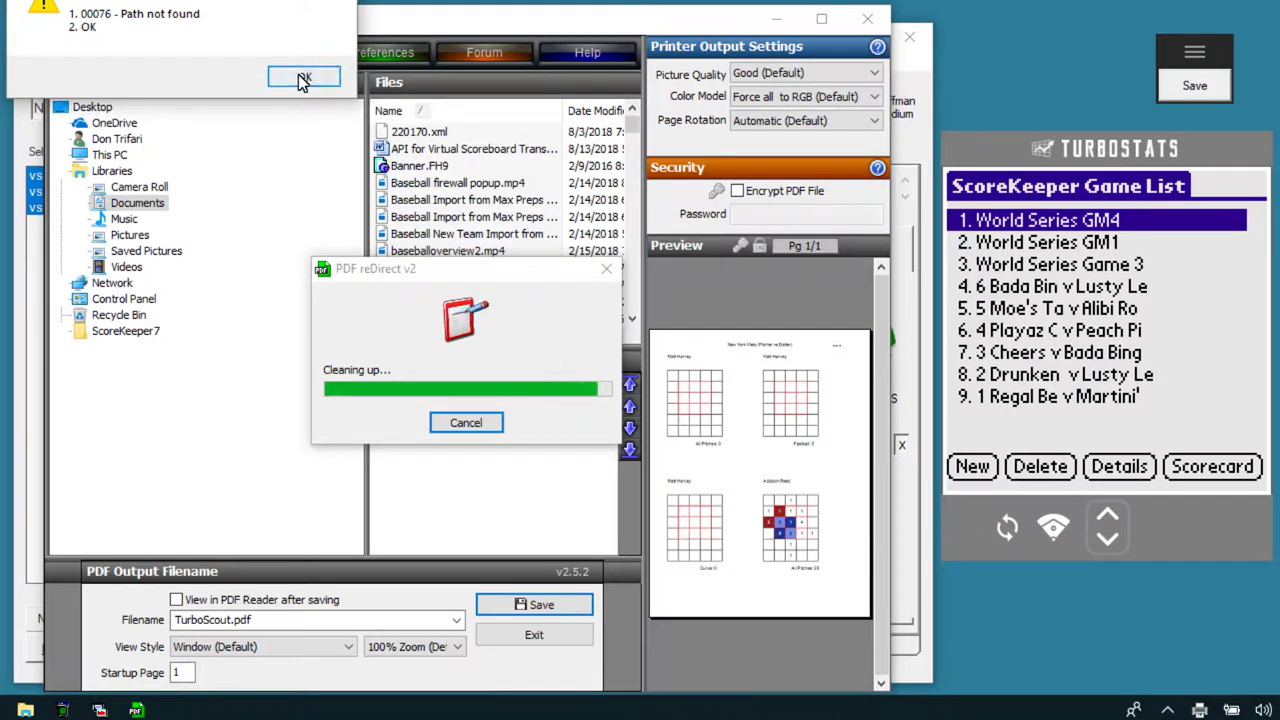
pyautogui.click(300, 76)
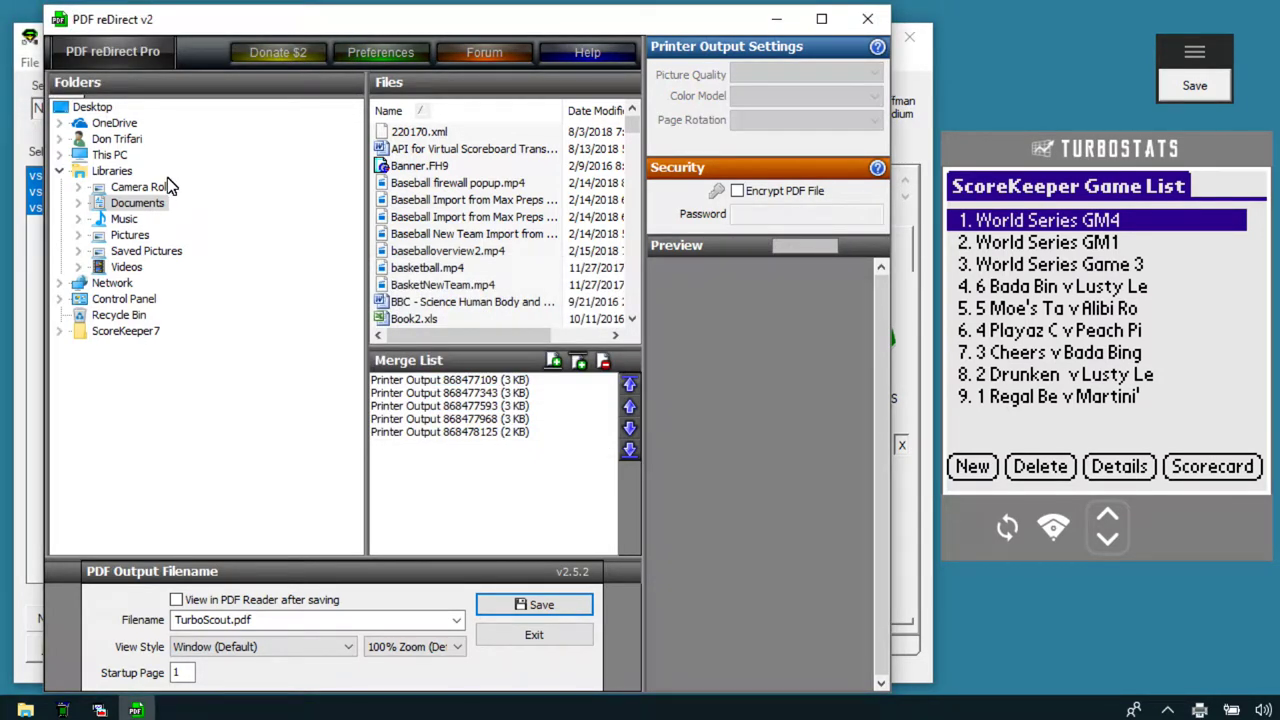
# Step: Check the merge list's page previews again and close PDF reDirect
pyautogui.click(495, 420)
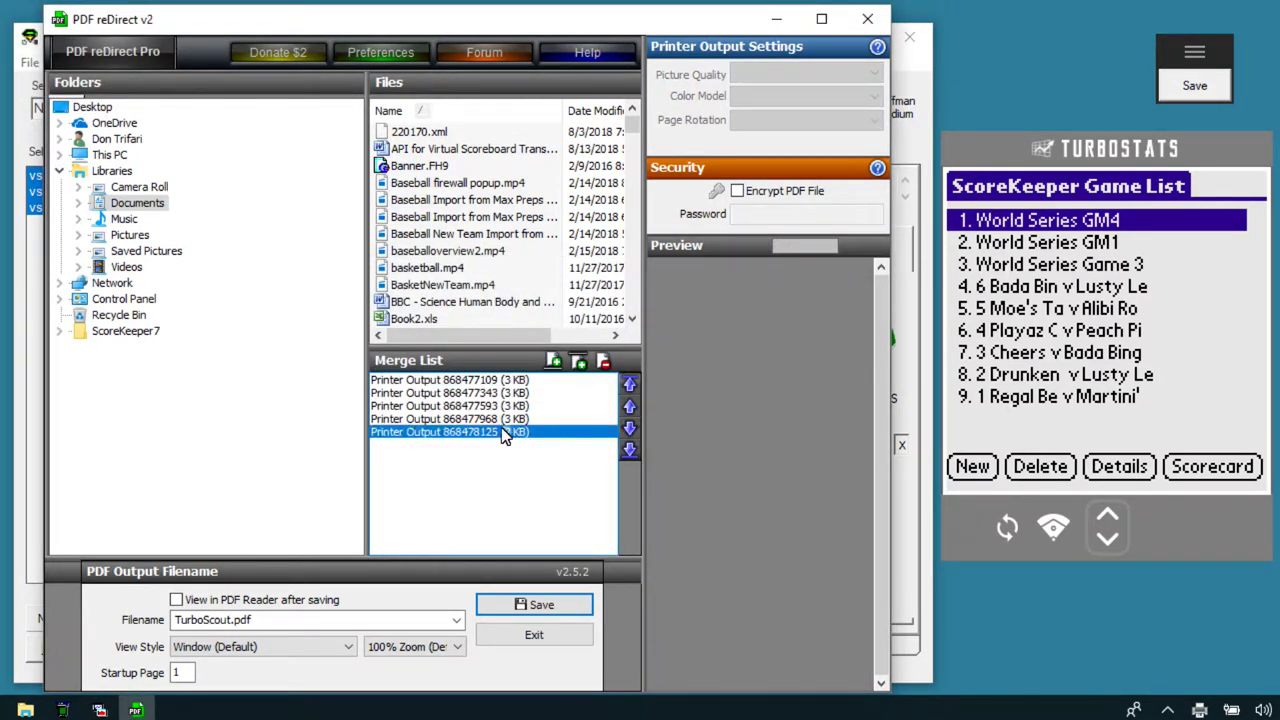
pyautogui.click(492, 406)
pyautogui.click(492, 393)
pyautogui.click(495, 380)
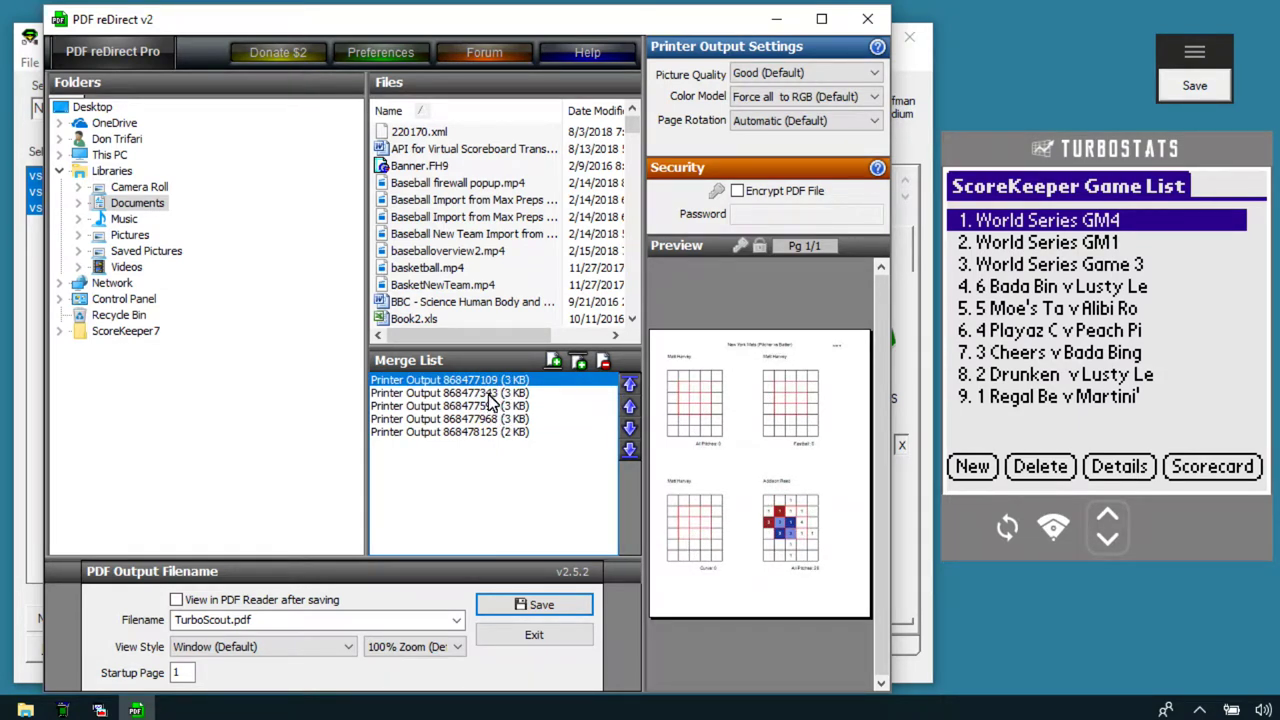
pyautogui.click(490, 394)
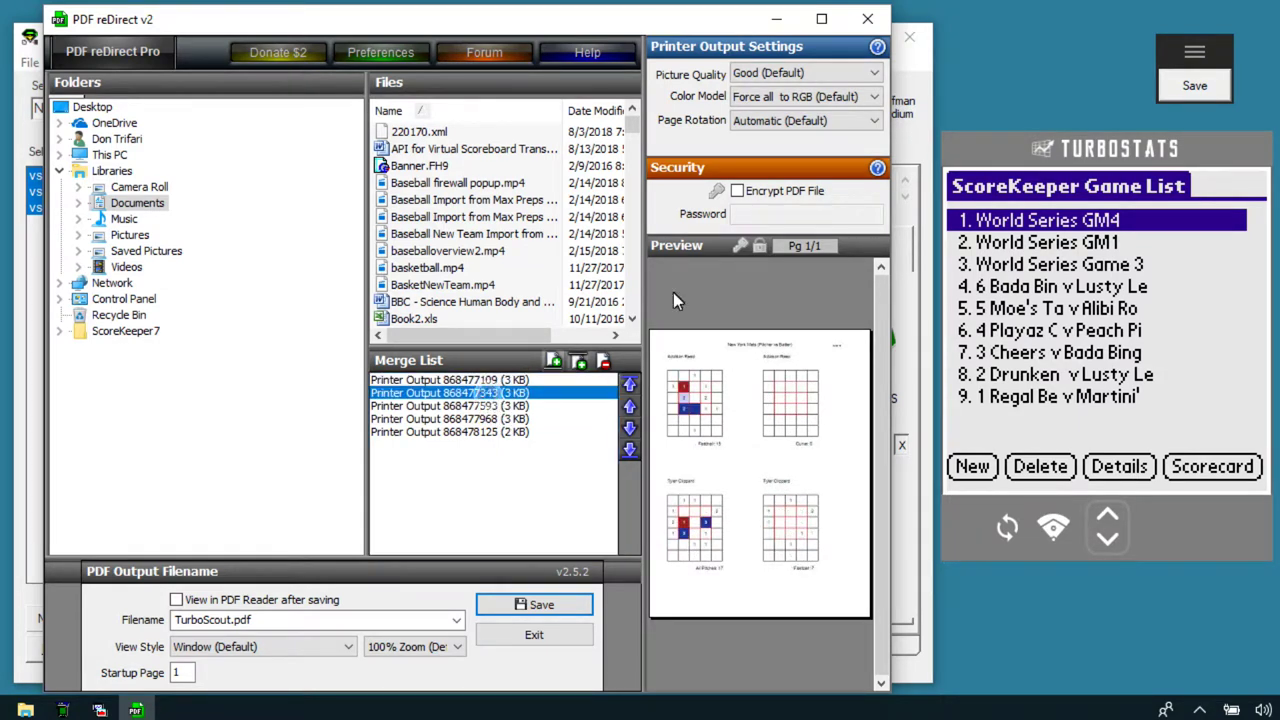
pyautogui.click(868, 19)
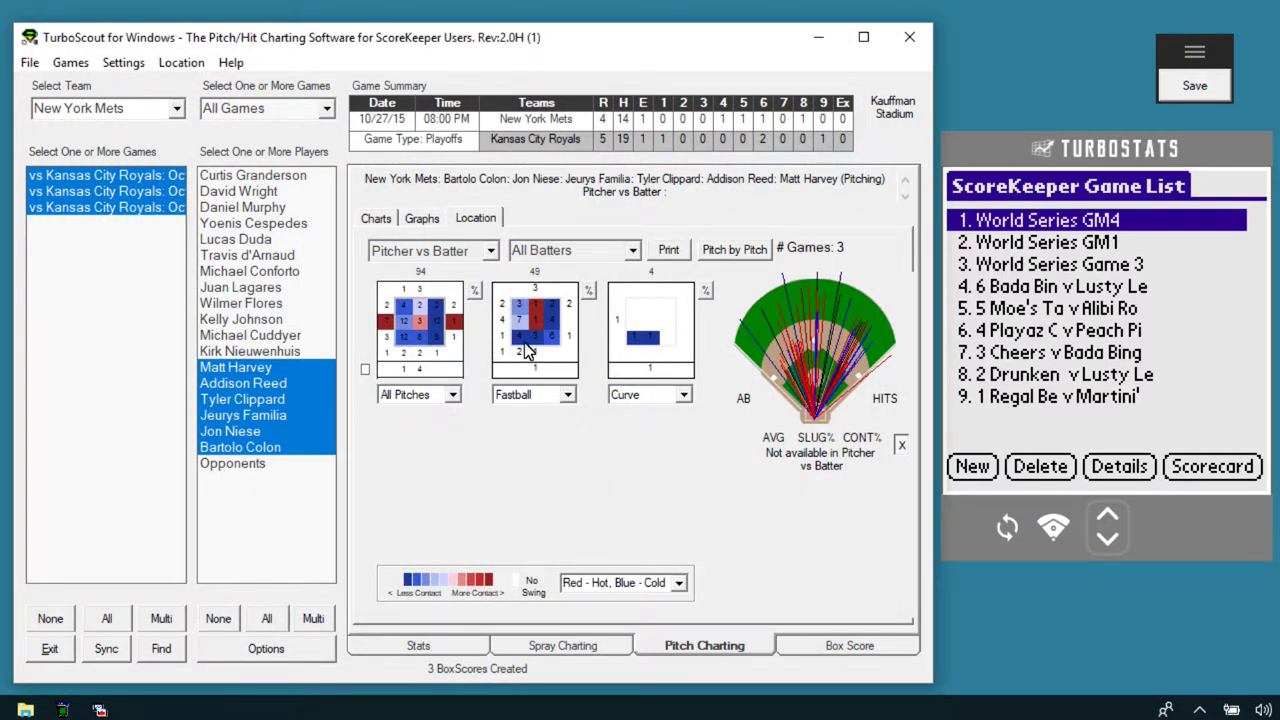
# Step: Print the Strike/Ball by A-B-E chart for the selected pitchers to PDF reDirect and return to TurboScout
pyautogui.moveTo(527, 350)
pyautogui.click(377, 220)
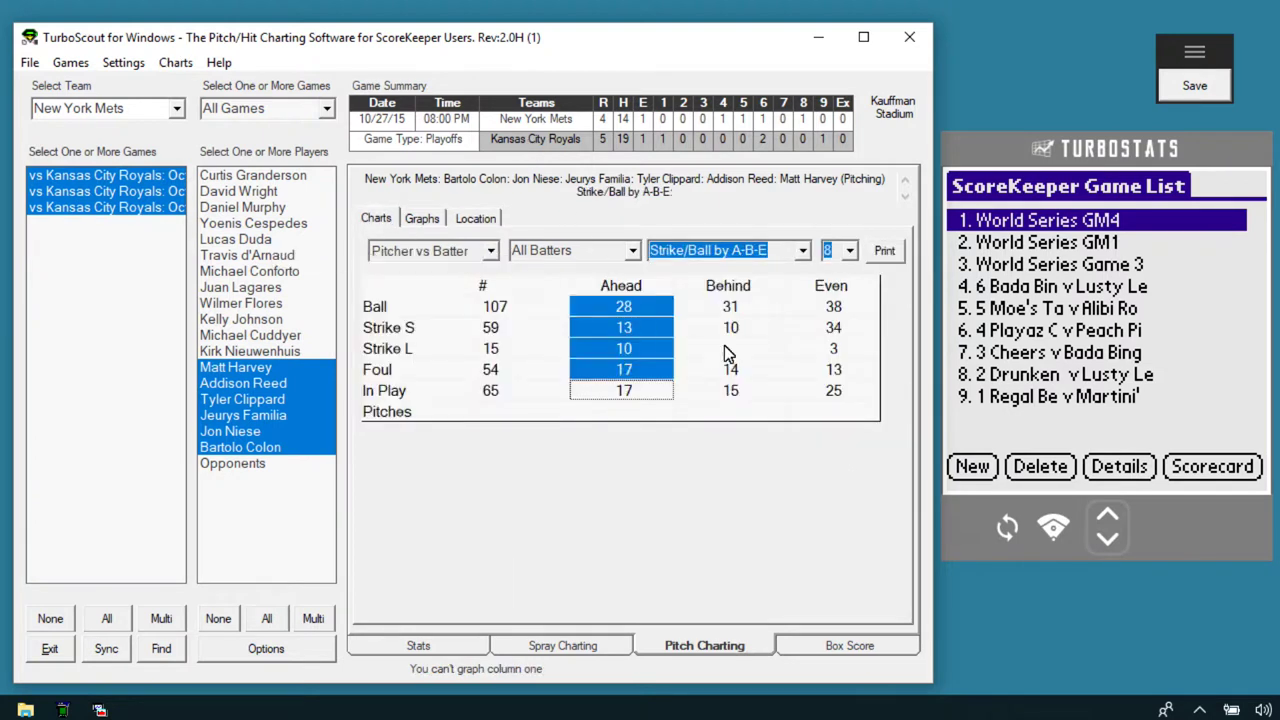
pyautogui.click(885, 254)
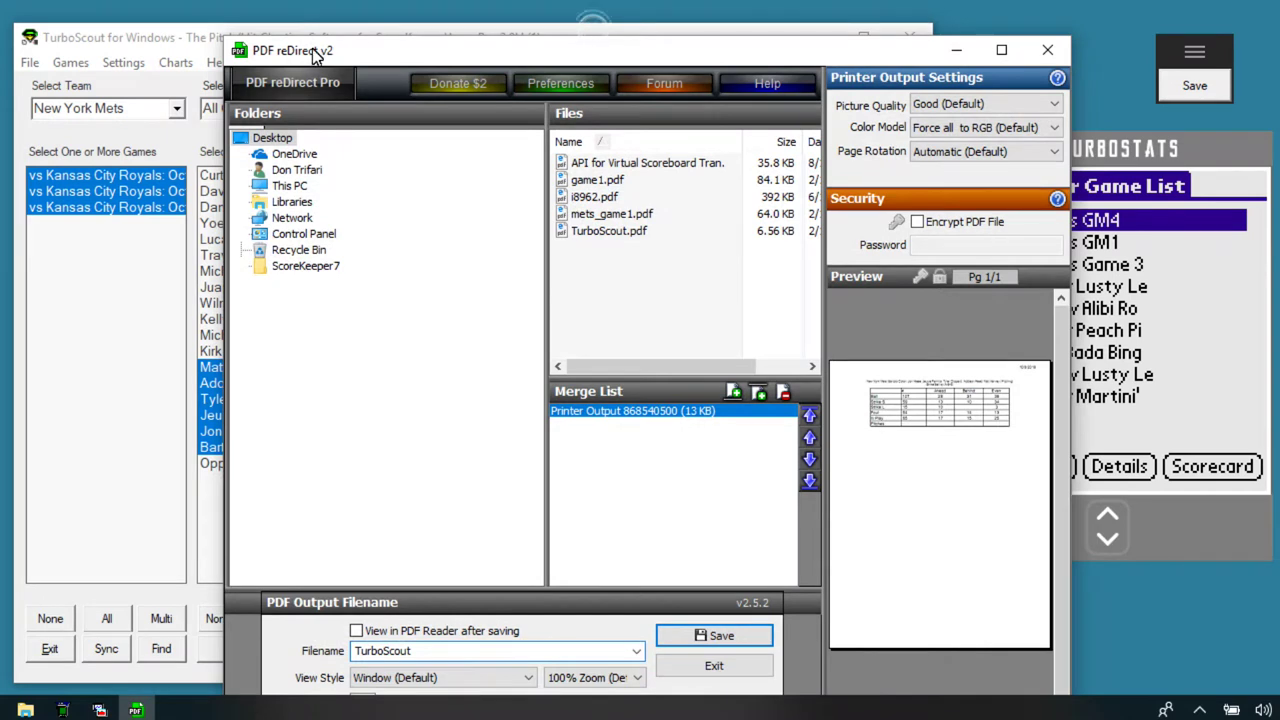
pyautogui.click(146, 50)
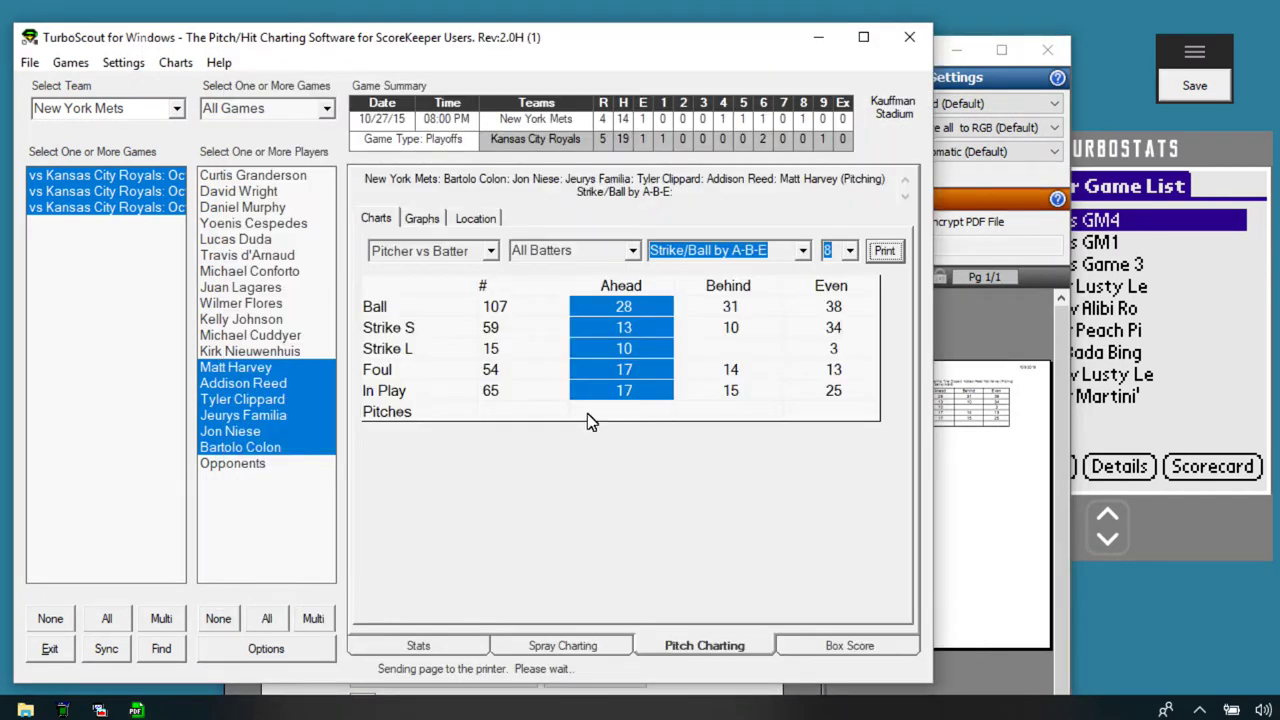
# Step: Print the Pitch Types by Count chart as a second merge list page and return to TurboScout
pyautogui.click(804, 252)
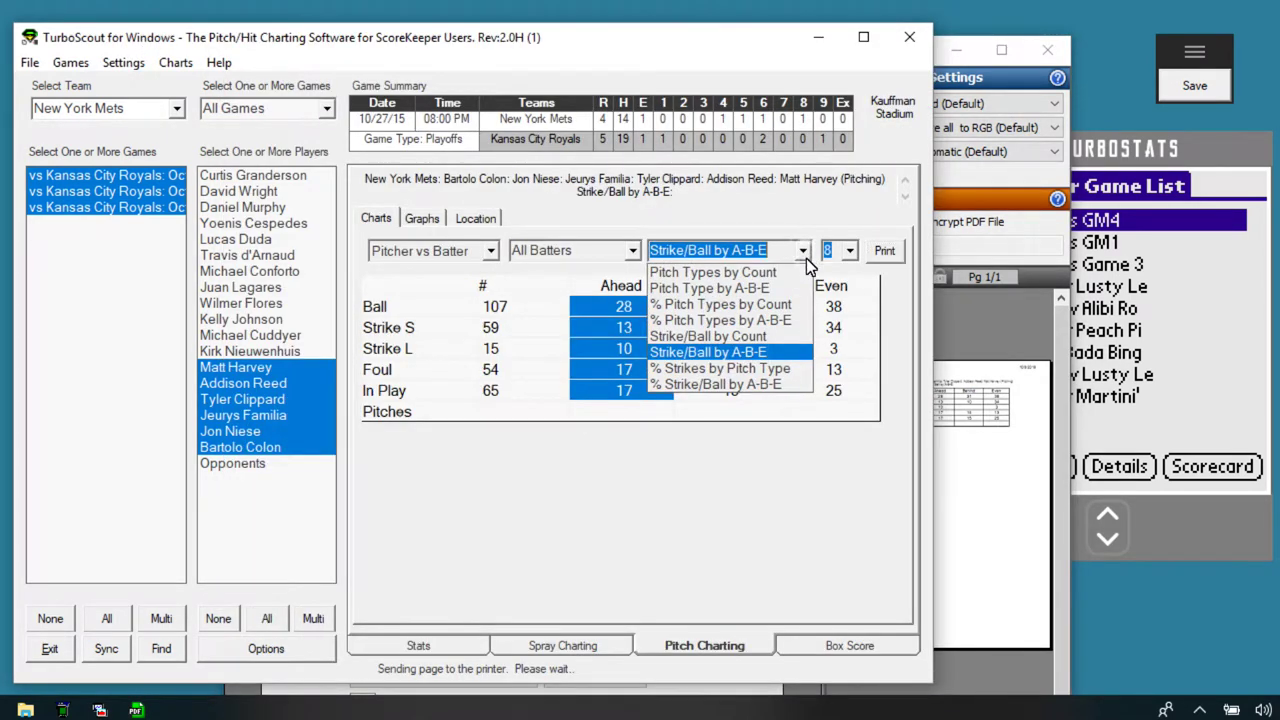
pyautogui.click(767, 273)
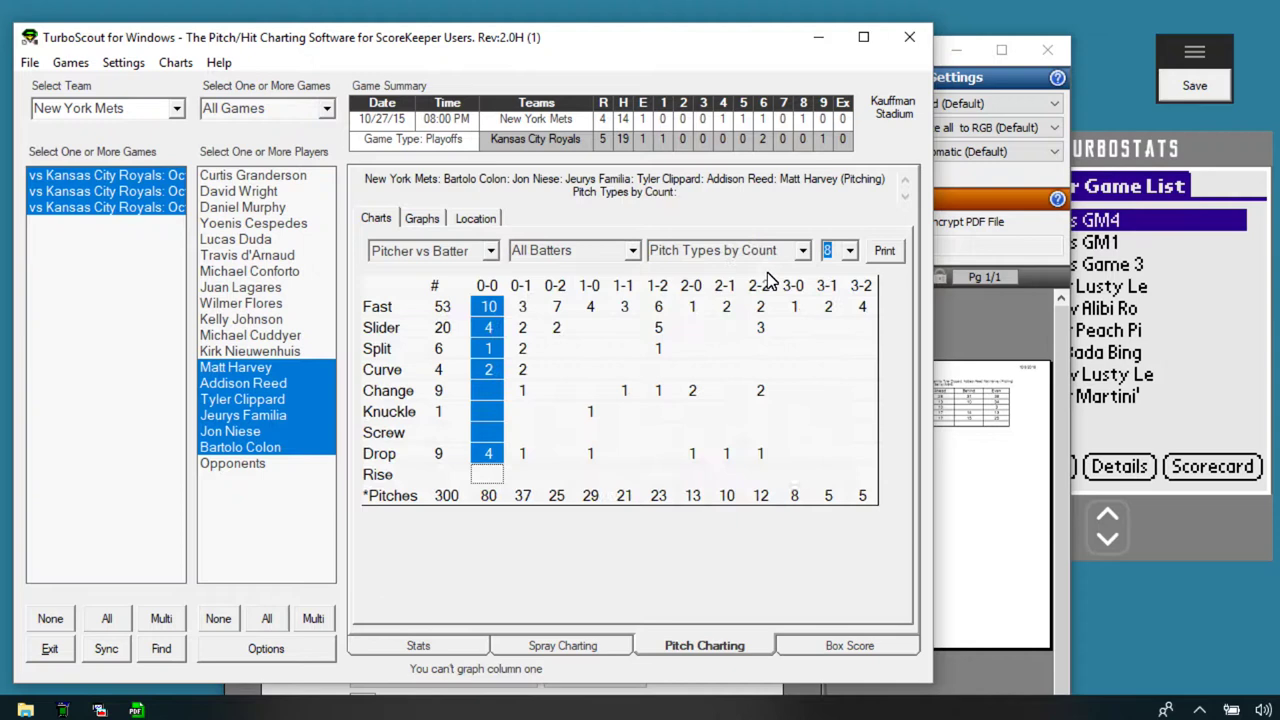
pyautogui.click(880, 257)
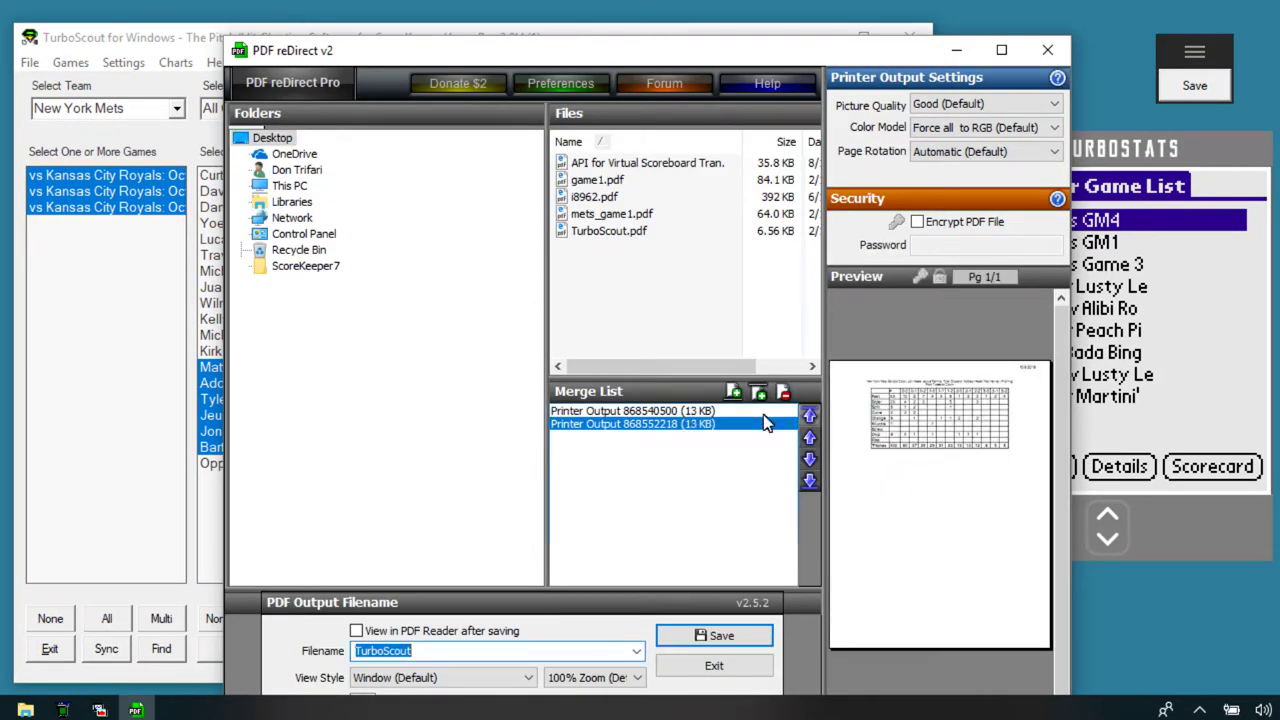
pyautogui.click(176, 49)
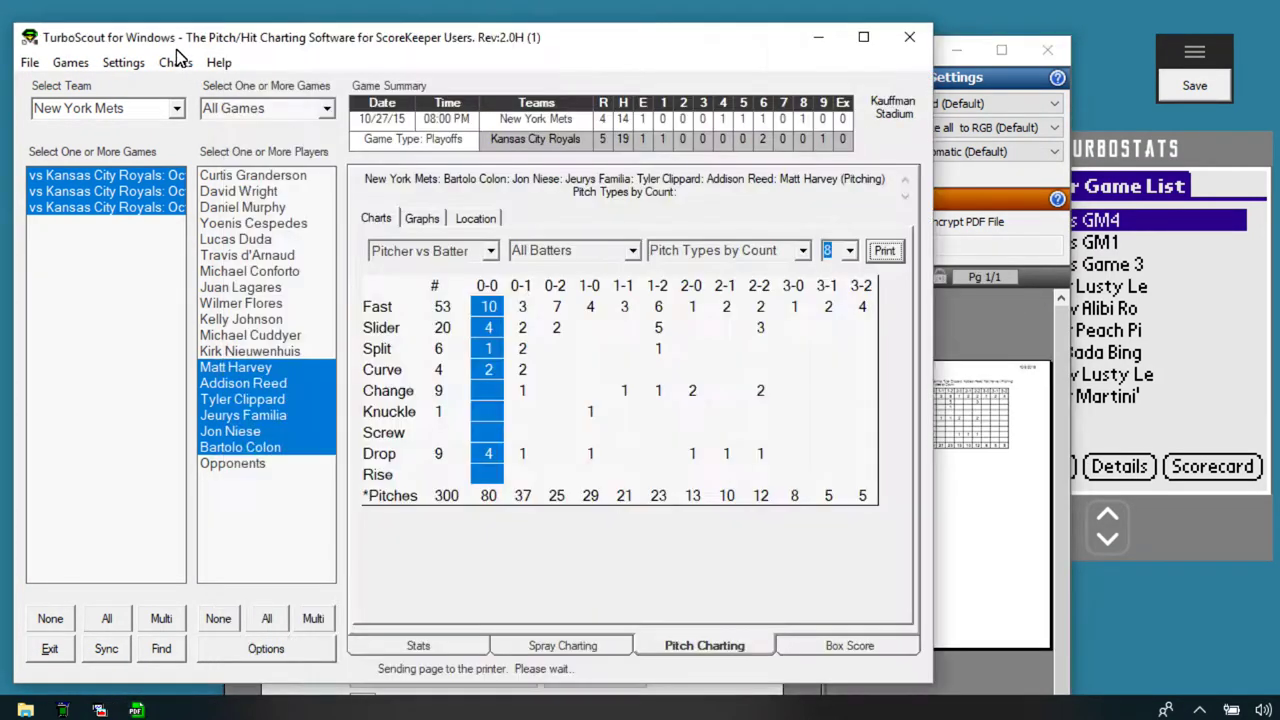
# Step: Print the pitch location charts for only Matt Harvey, Addison Reed and Tyler Clippard to PDF reDirect with the 2x2 layout
pyautogui.click(474, 218)
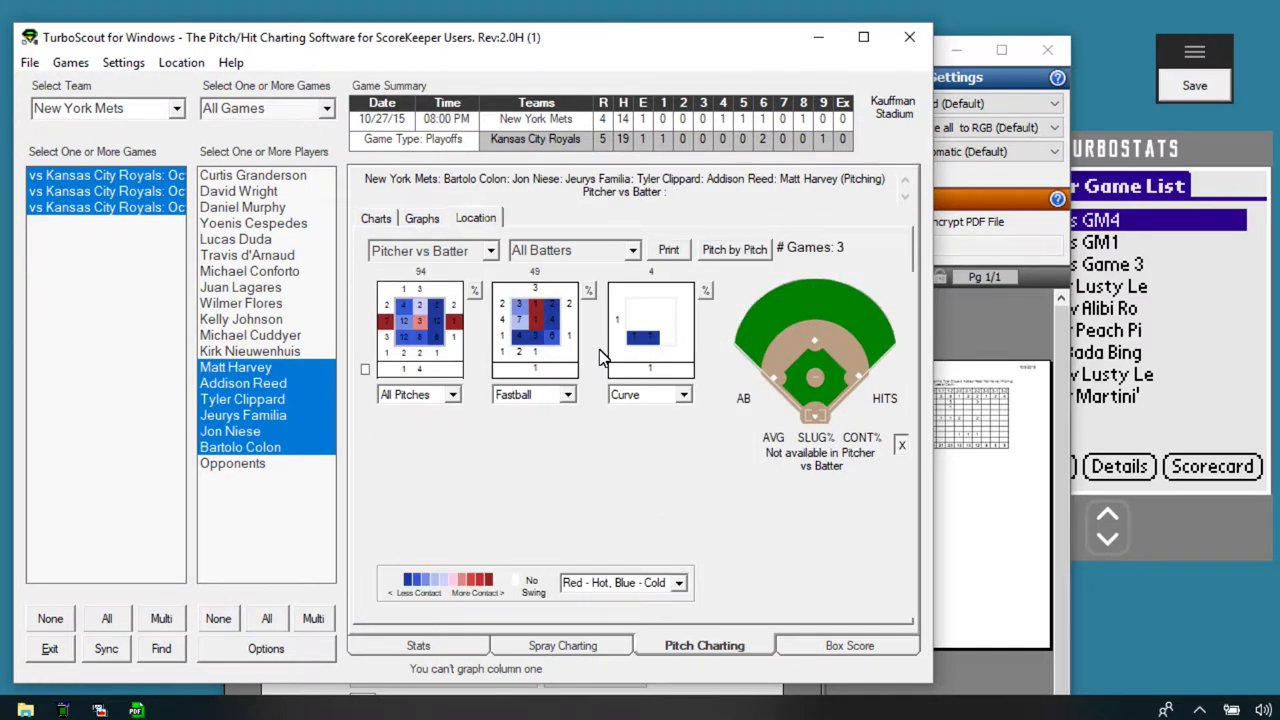
pyautogui.click(225, 447)
pyautogui.click(228, 431)
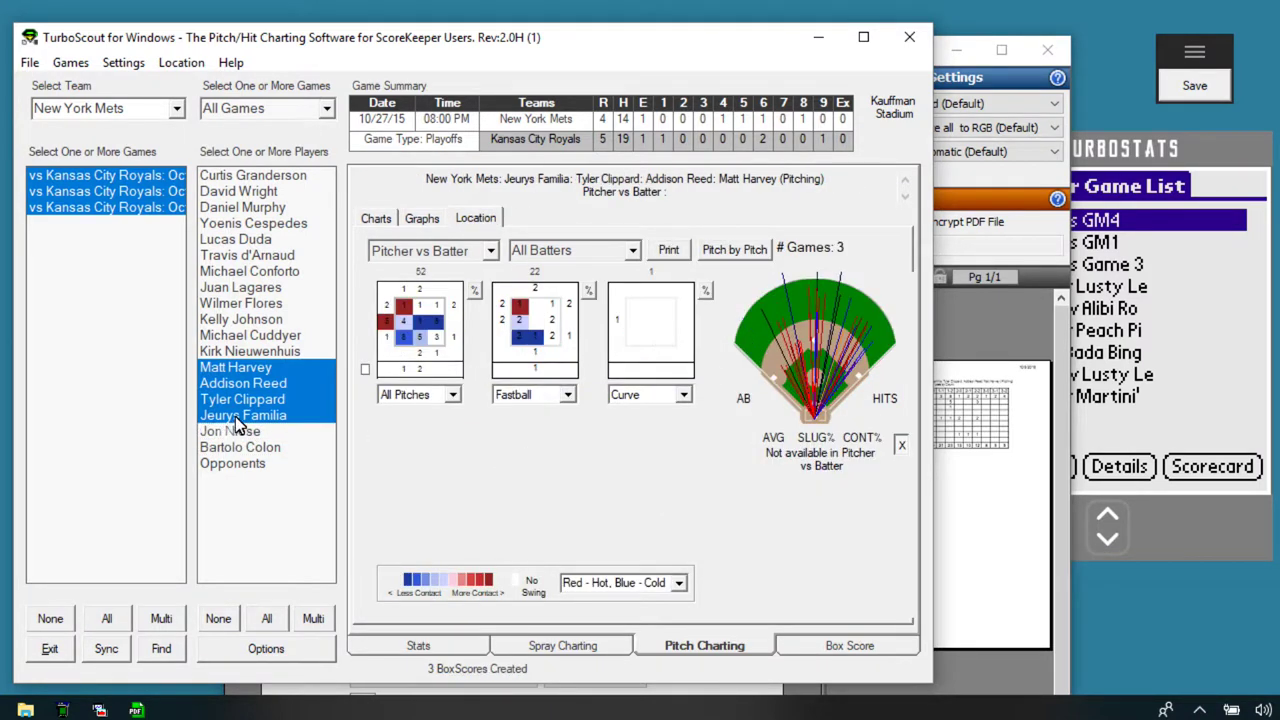
pyautogui.click(240, 415)
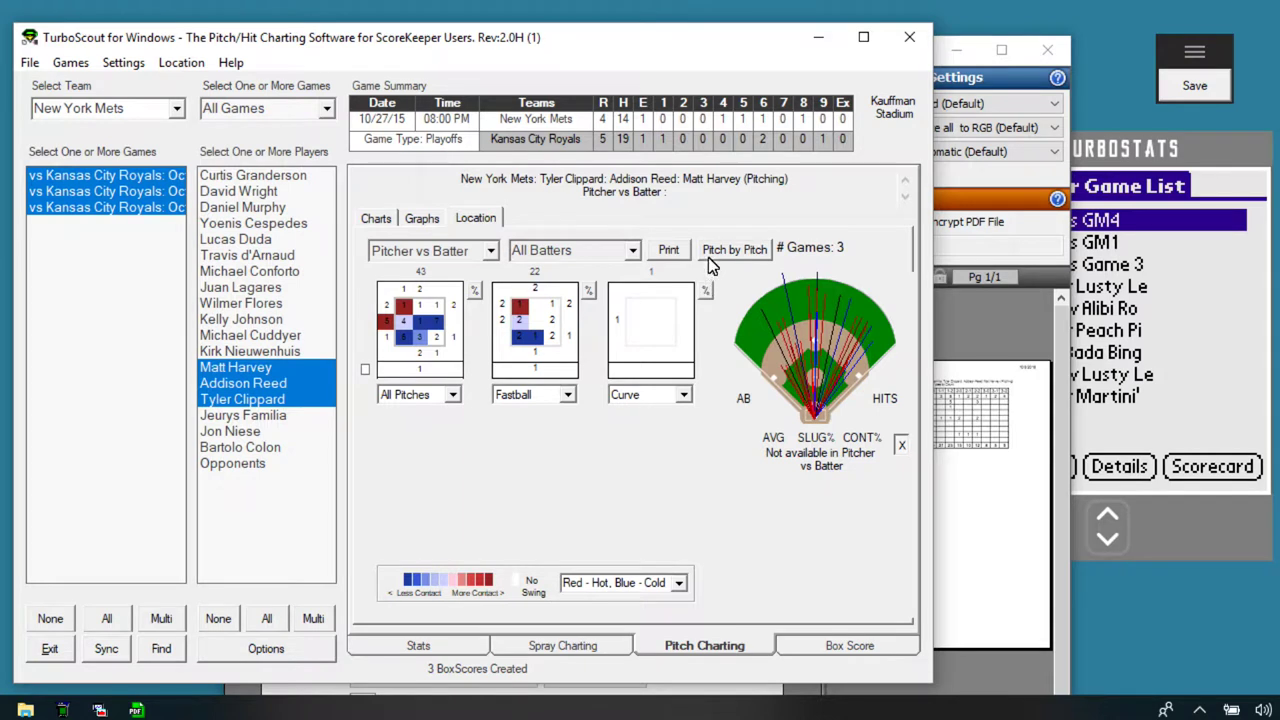
pyautogui.click(666, 249)
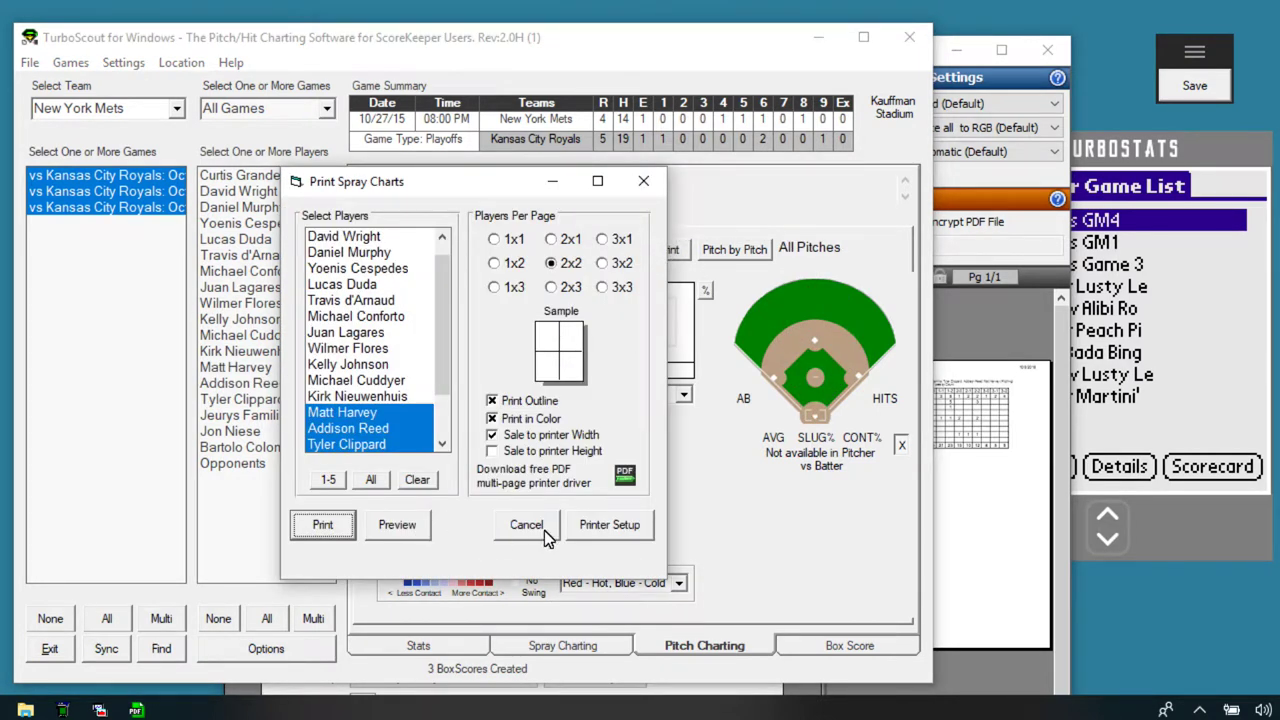
pyautogui.click(311, 529)
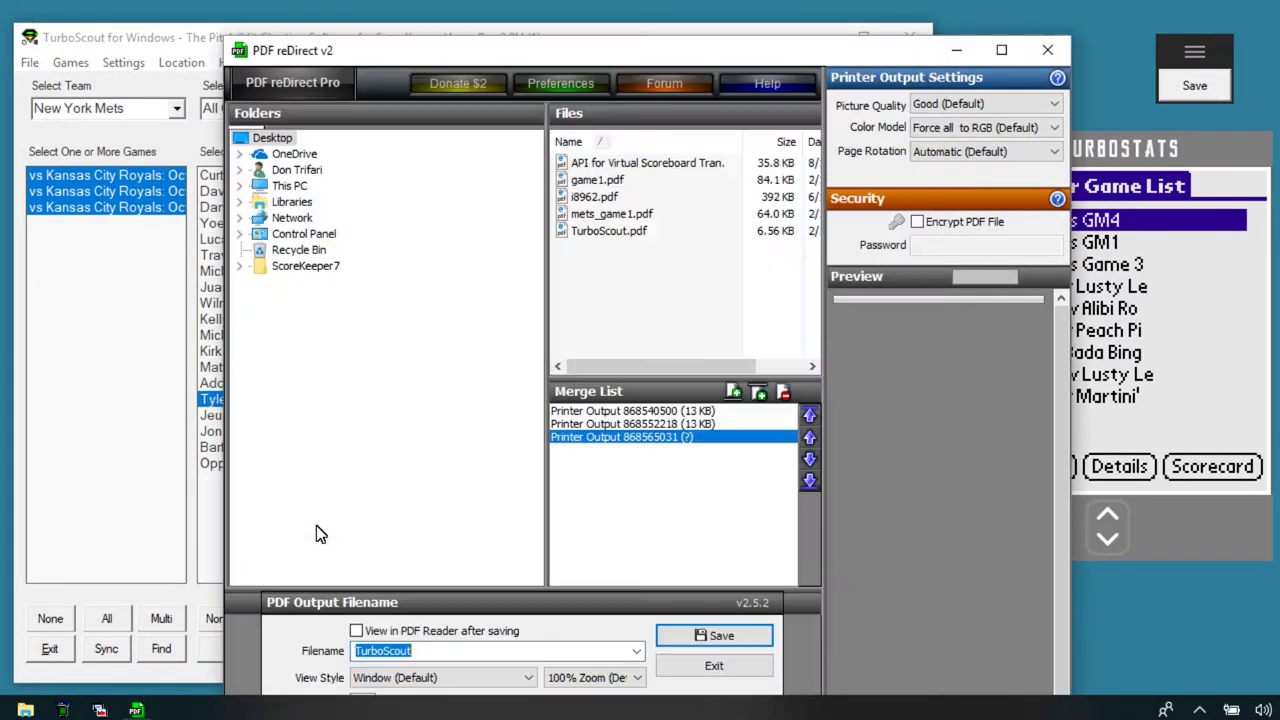
# Step: Check the page previews of the outputs in the merge list, including the newly printed location charts
pyautogui.click(661, 411)
pyautogui.click(659, 424)
pyautogui.click(658, 437)
pyautogui.click(657, 450)
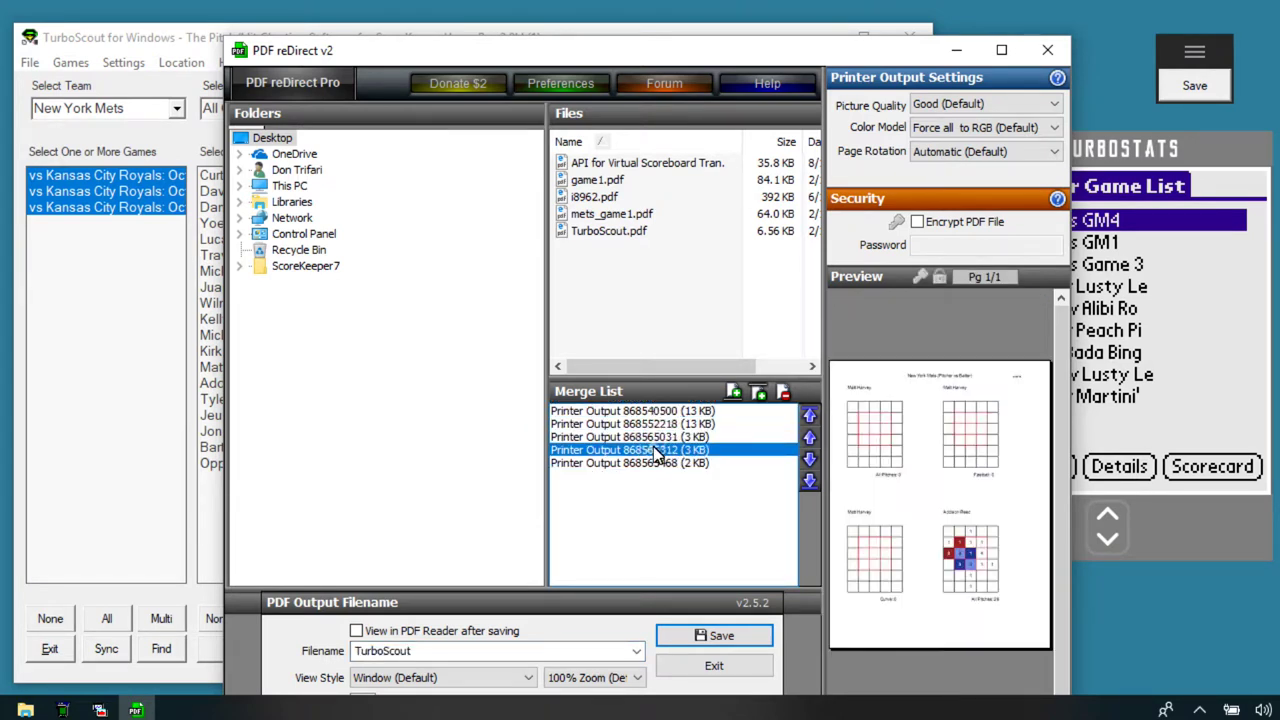
pyautogui.click(661, 463)
pyautogui.click(663, 451)
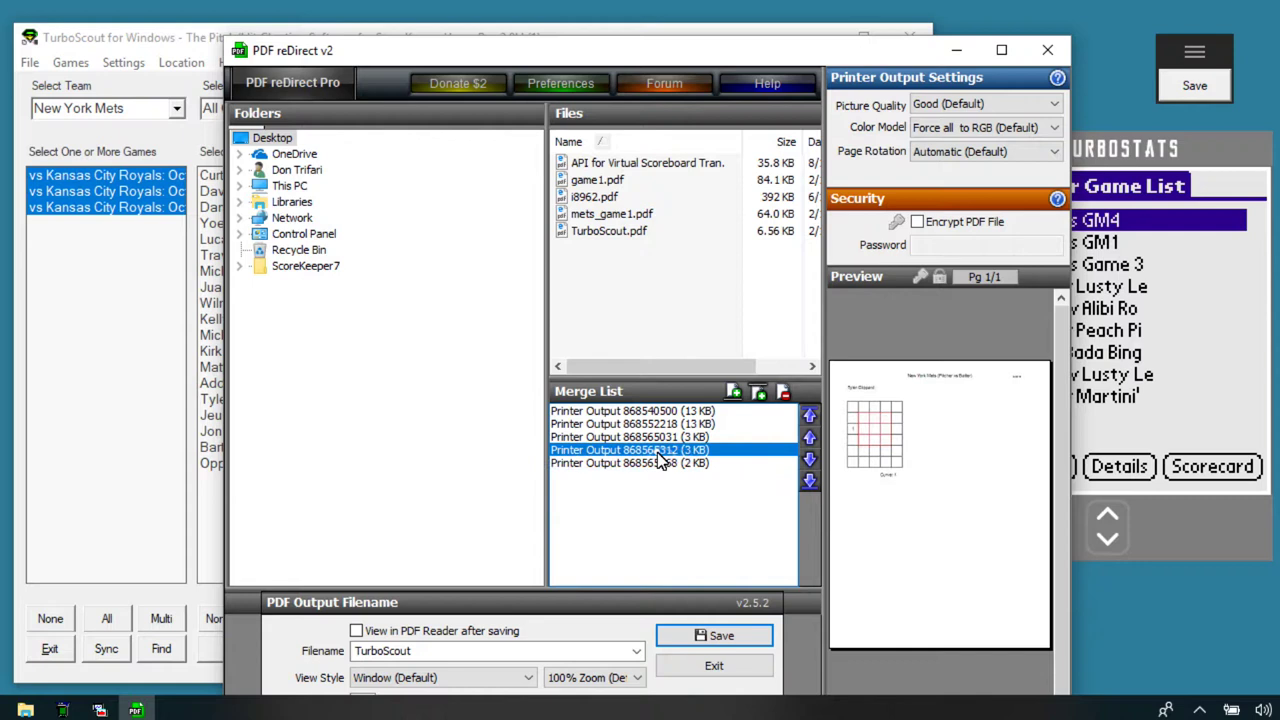
# Step: Remove the Pitch Types by Count page from the merge list and move the last location chart page to the beginning
pyautogui.click(662, 425)
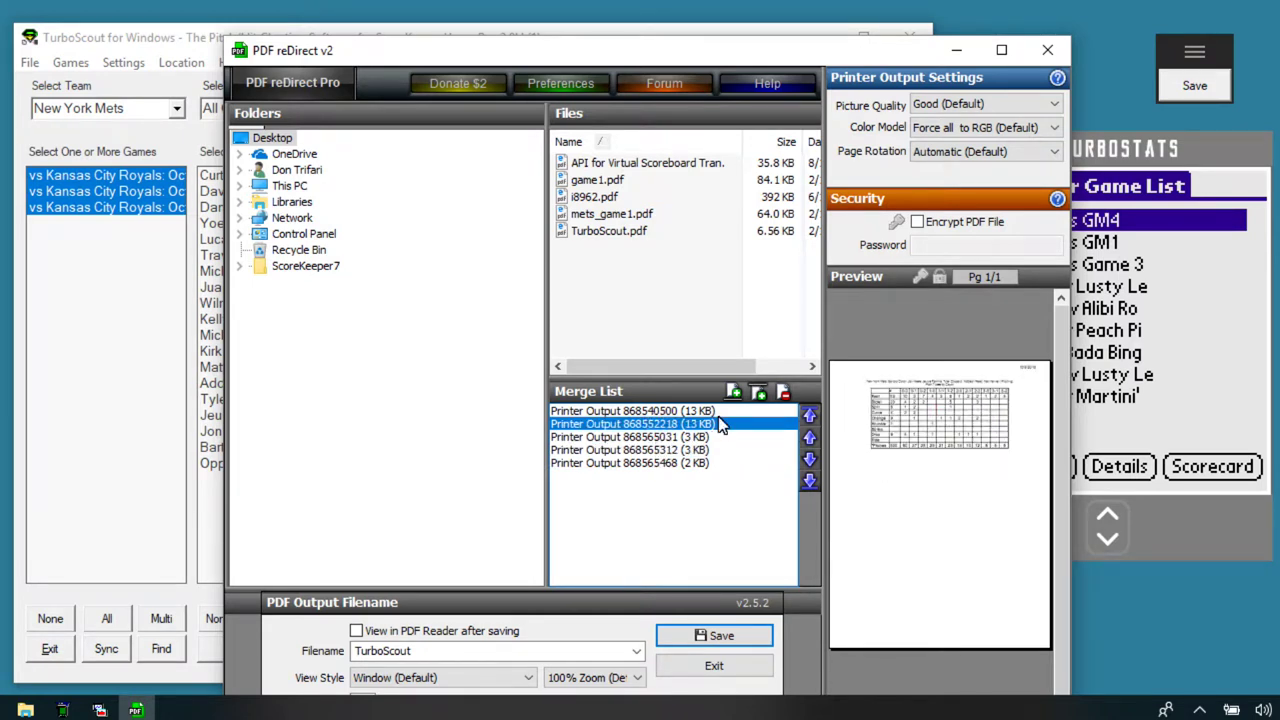
pyautogui.click(785, 395)
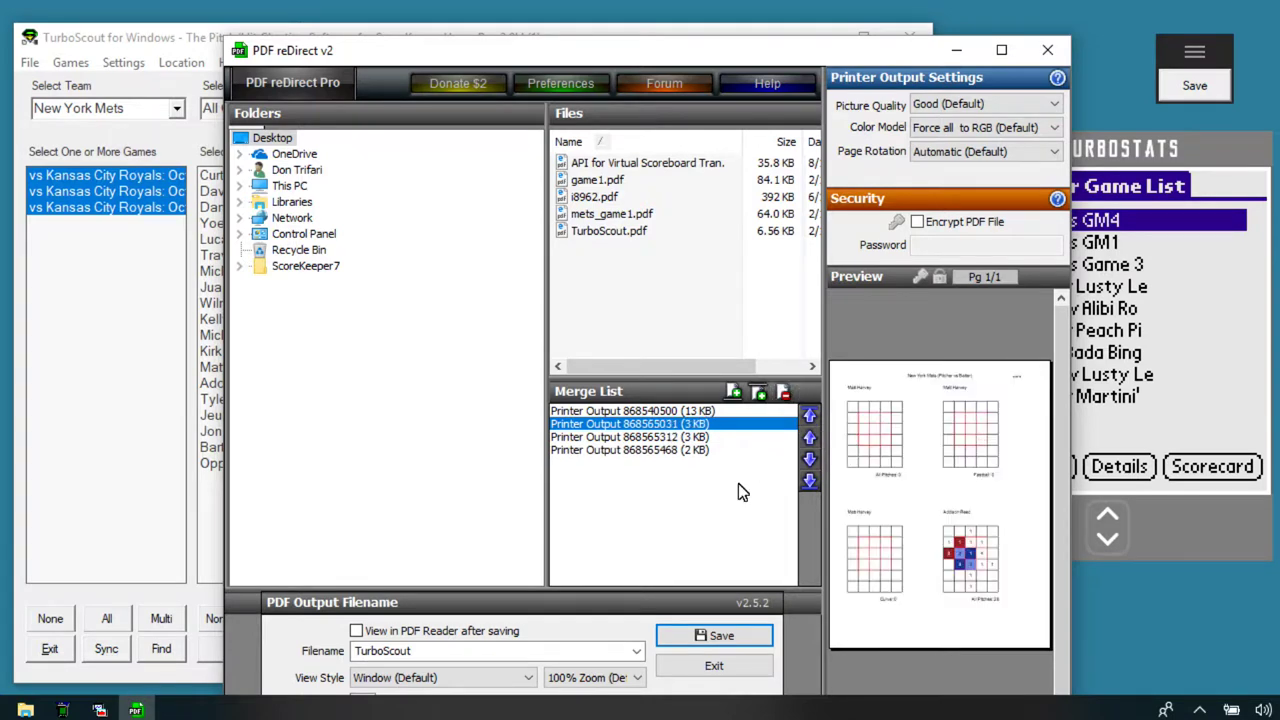
pyautogui.click(664, 453)
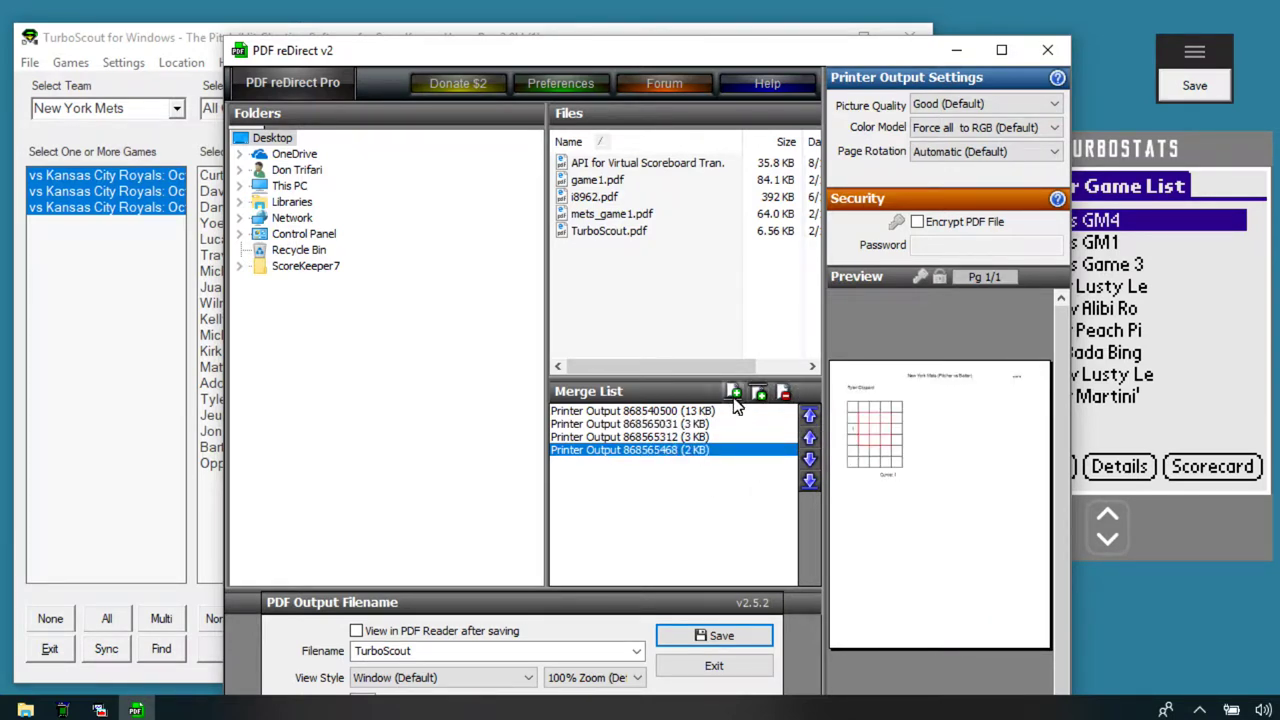
pyautogui.click(811, 440)
pyautogui.click(811, 441)
pyautogui.click(812, 443)
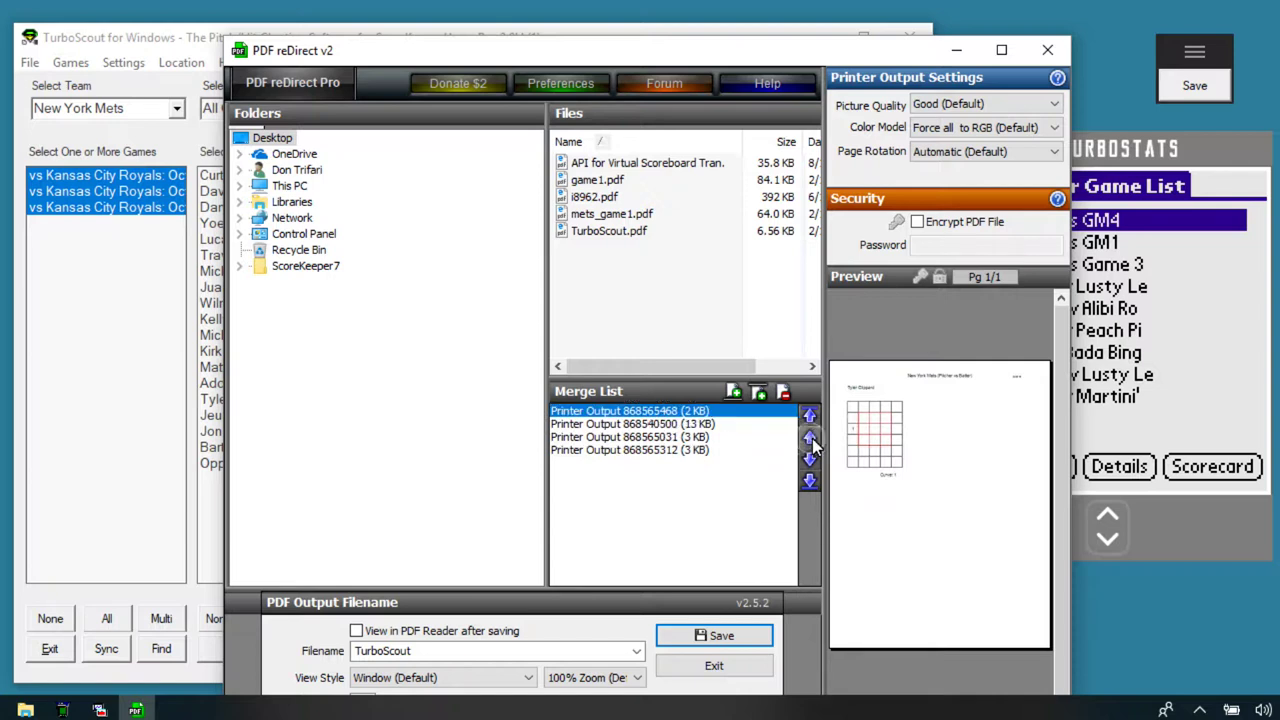
# Step: Reorder the merge list so Printer Output 868565312 is second and 868565031 third, both ahead of the Strike/Ball chart page
pyautogui.click(640, 424)
pyautogui.click(676, 450)
pyautogui.click(811, 438)
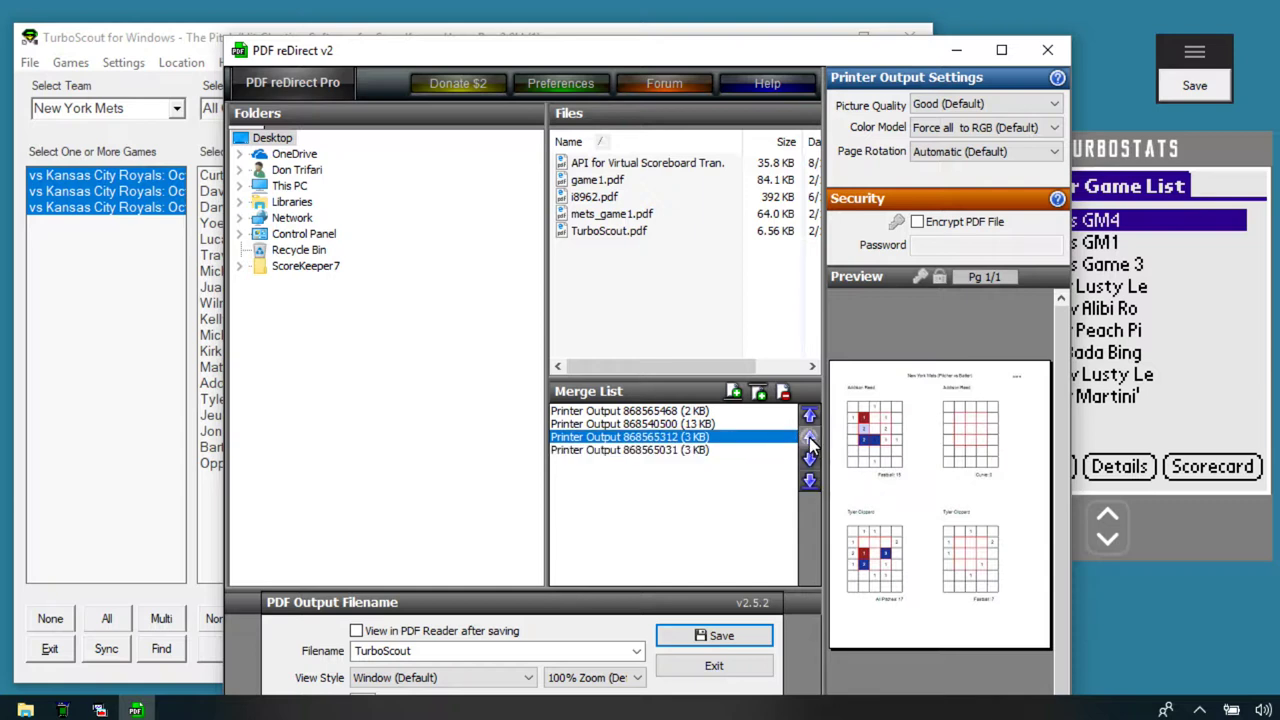
pyautogui.click(811, 438)
pyautogui.click(632, 451)
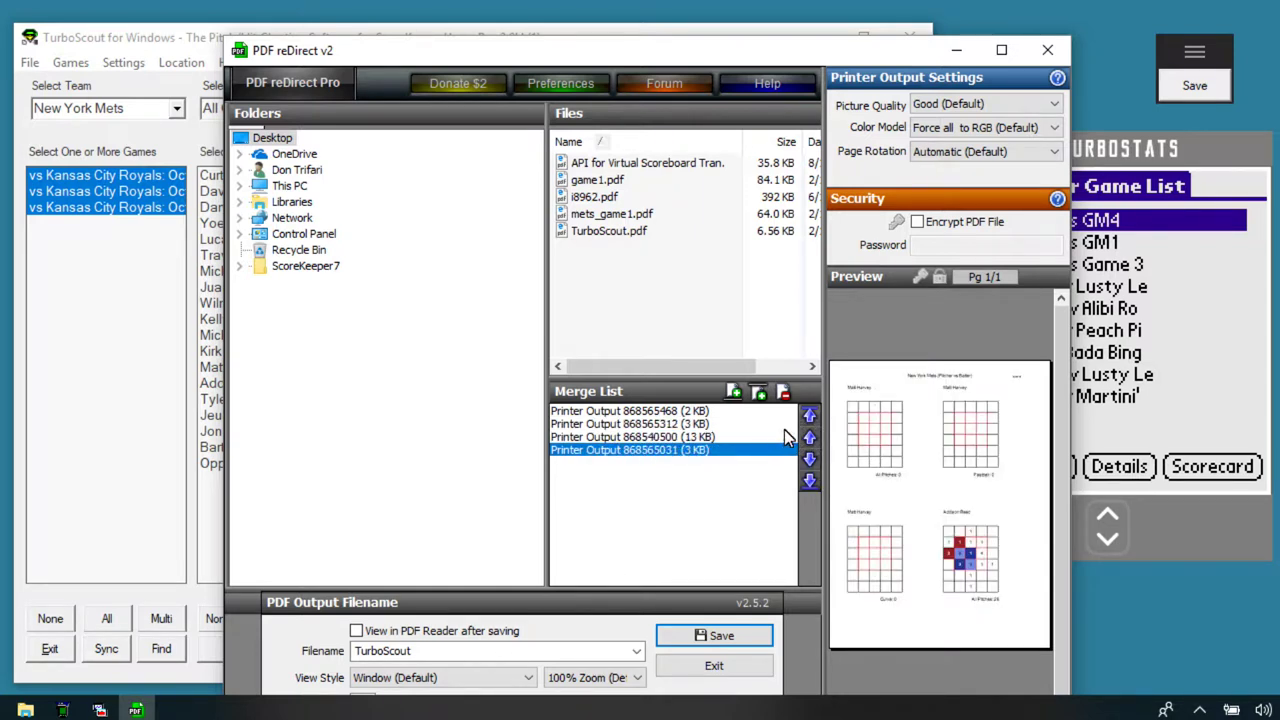
pyautogui.click(811, 438)
# Step: Check the previews of the reordered merge list pages and exit PDF reDirect
pyautogui.click(672, 424)
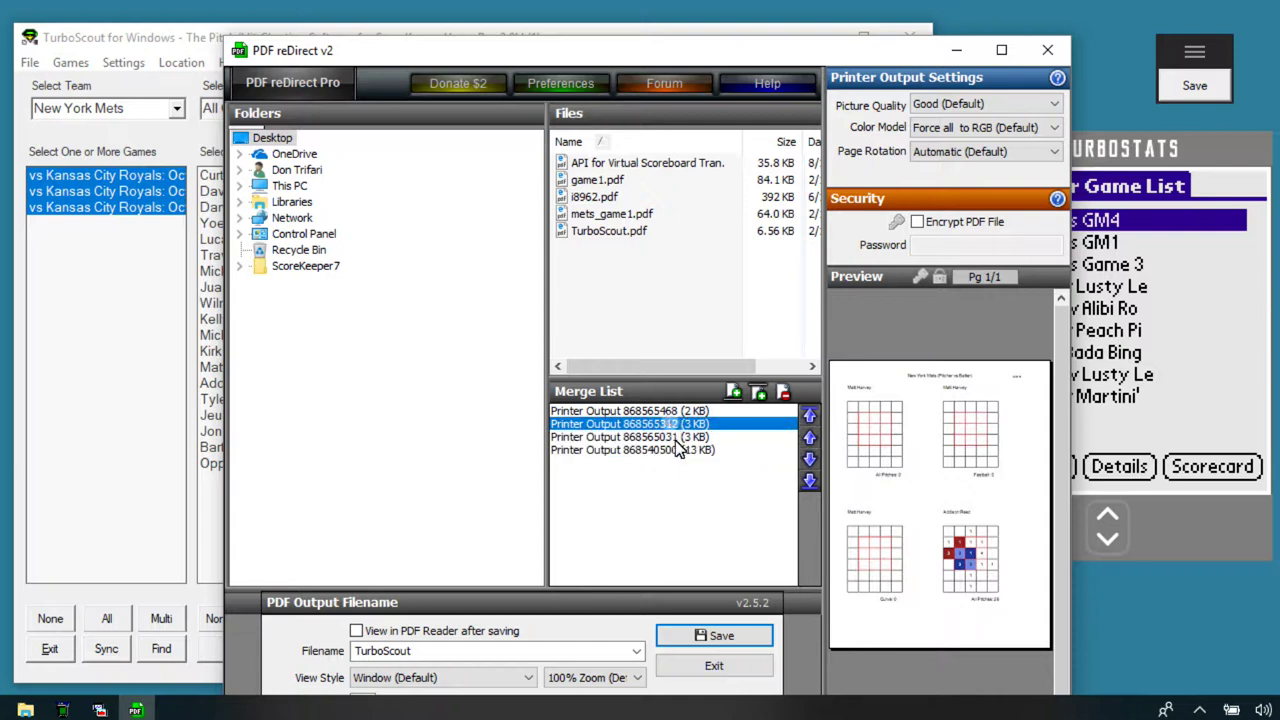
pyautogui.click(666, 450)
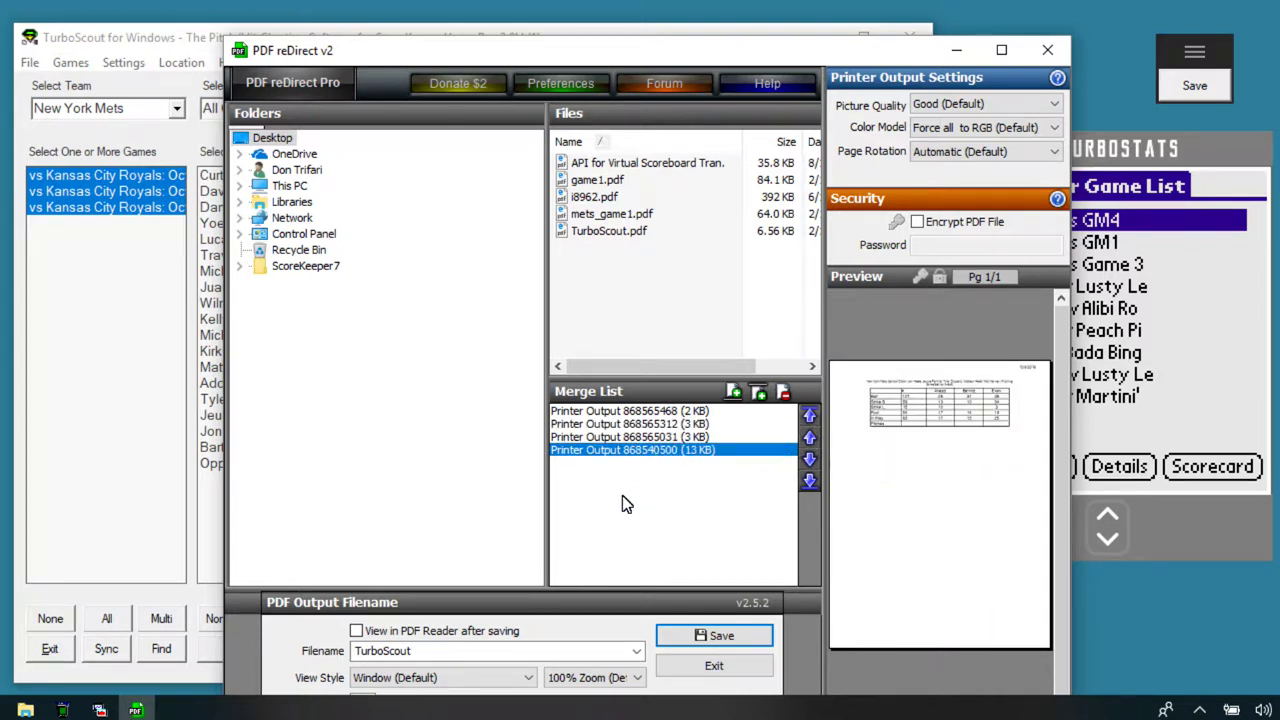
pyautogui.click(713, 666)
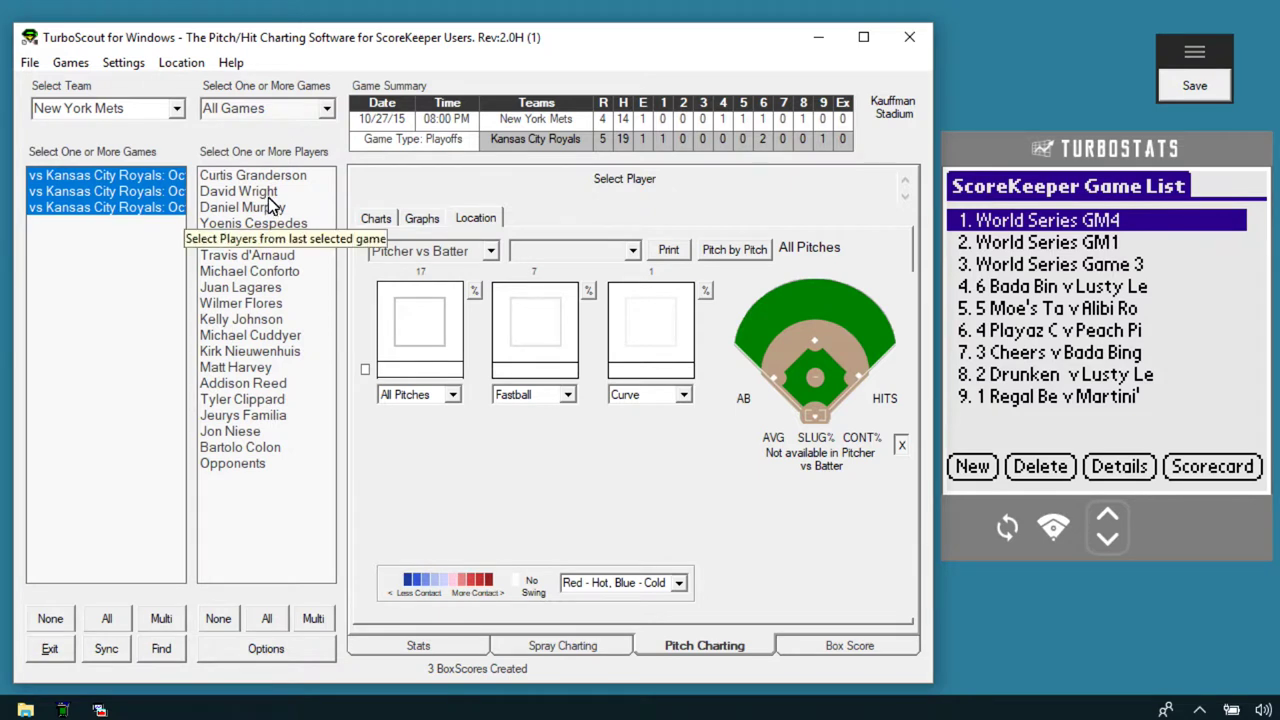
# Step: Open the World Series GM4 scorecard and record Wilmer Flores's pitch and ball in play, without marking a hit location
pyautogui.click(1221, 469)
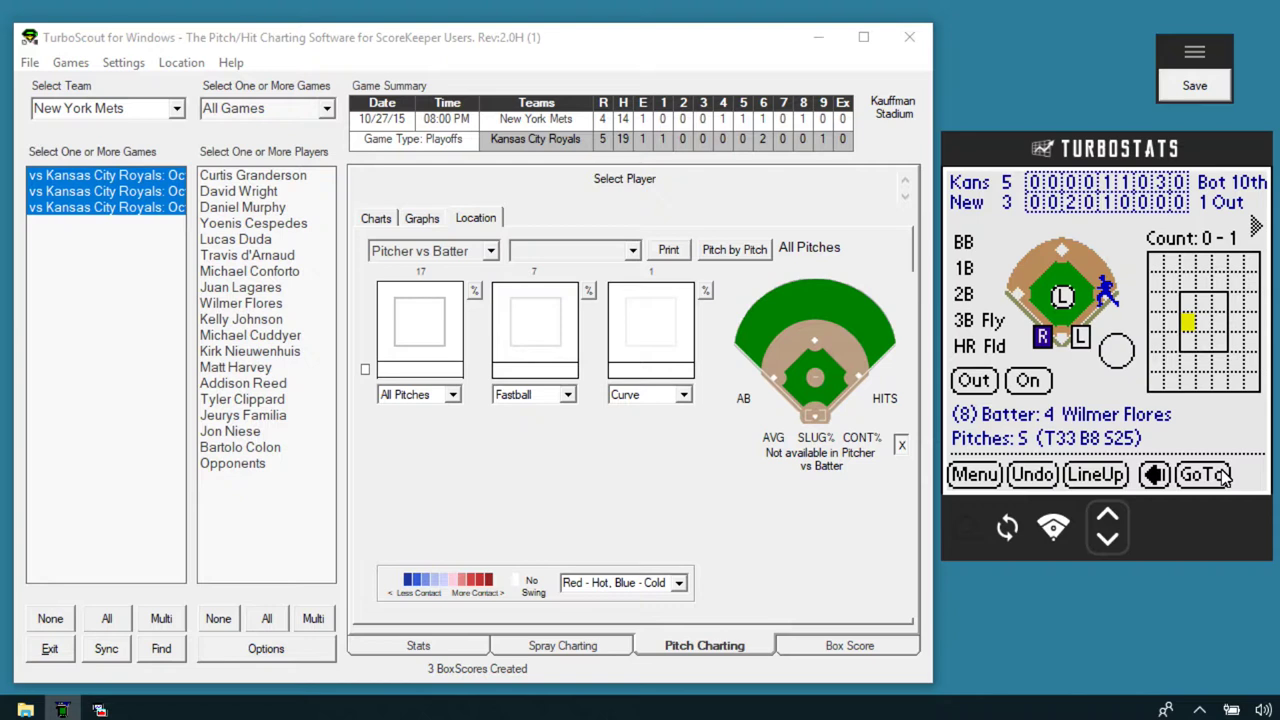
pyautogui.click(1226, 478)
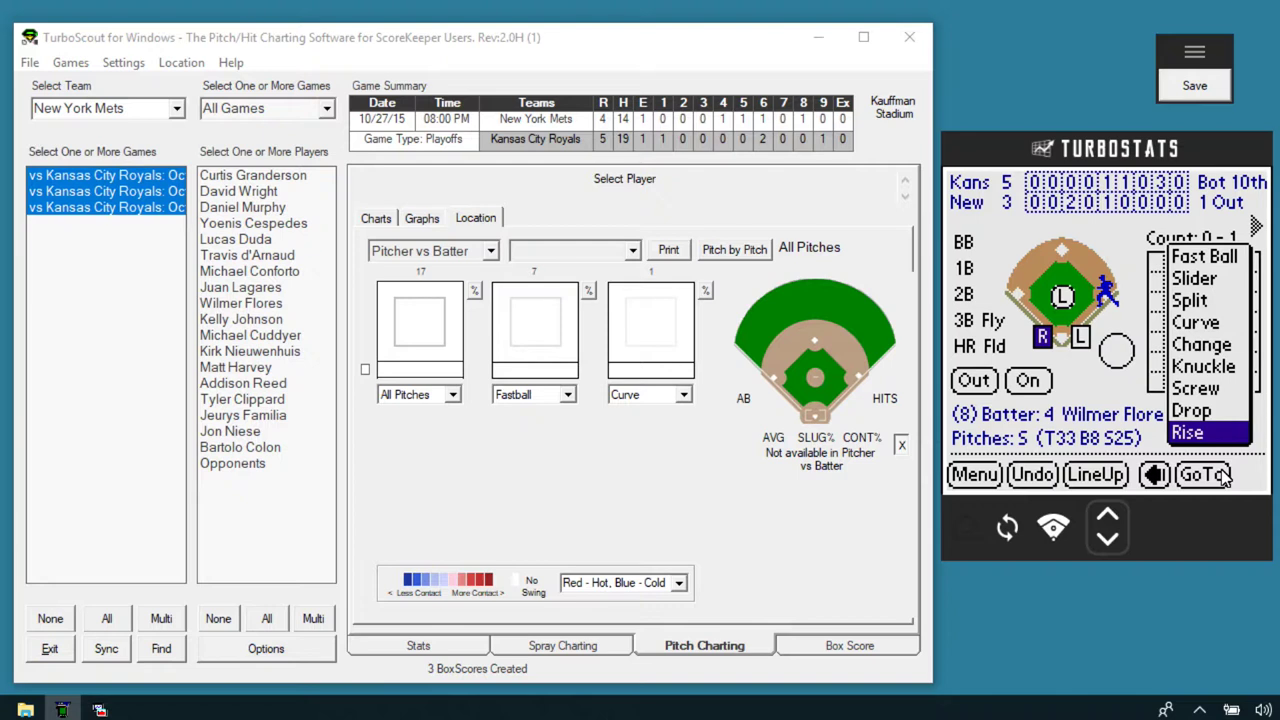
pyautogui.press('Return')
pyautogui.press('Down')
pyautogui.press('Down')
pyautogui.press('Return')
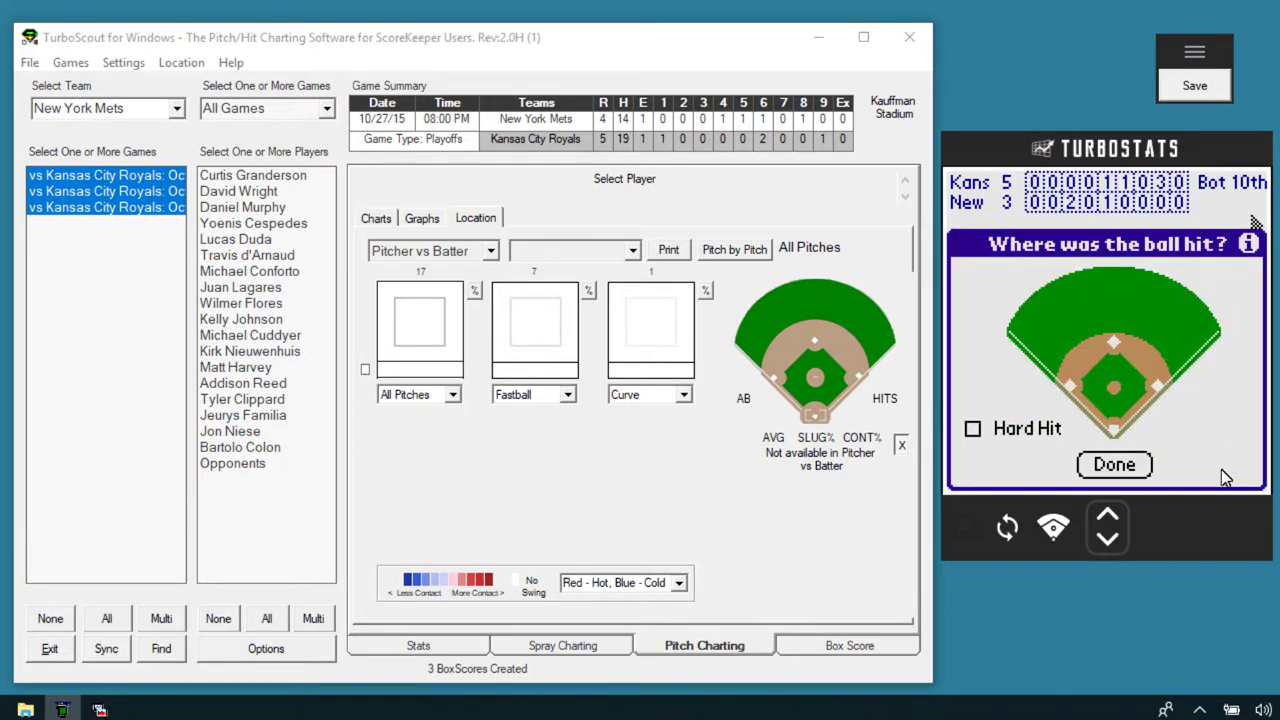
pyautogui.press('Return')
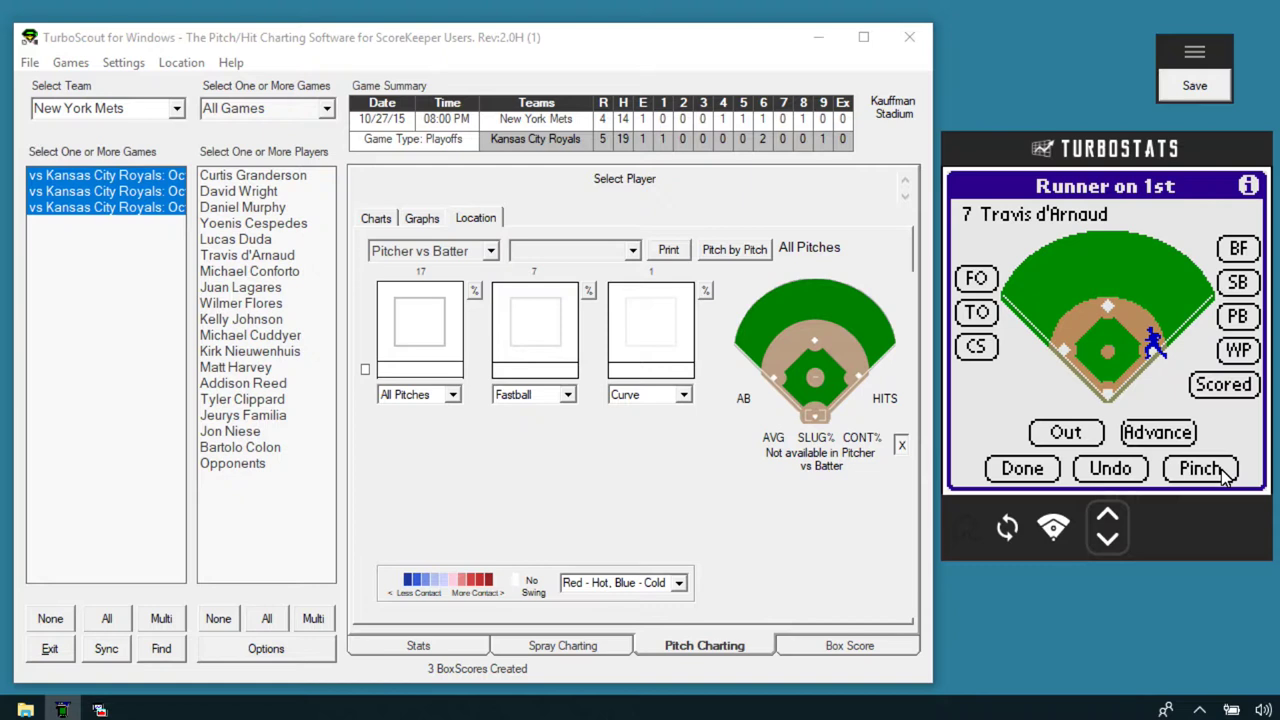
# Step: Advance the runner on first to second on a balk, and reopen the World Series GM4 scorecard from the game list
pyautogui.press('a')
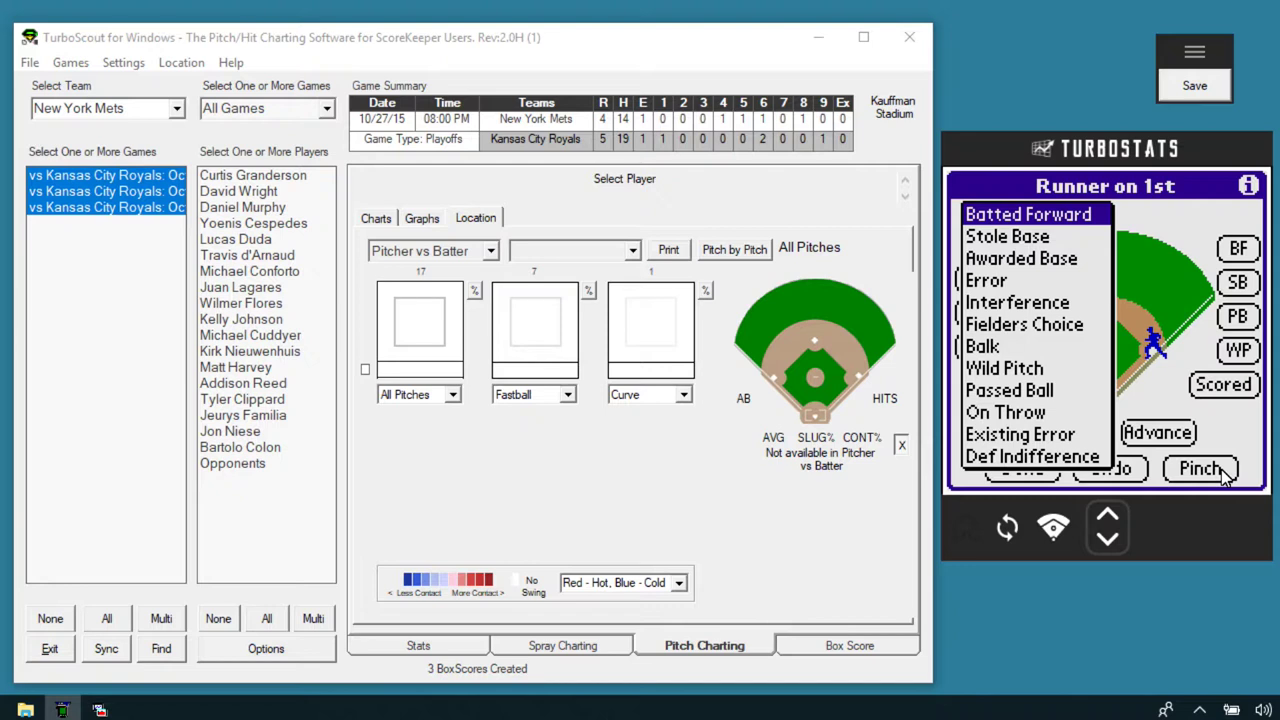
pyautogui.press('Return')
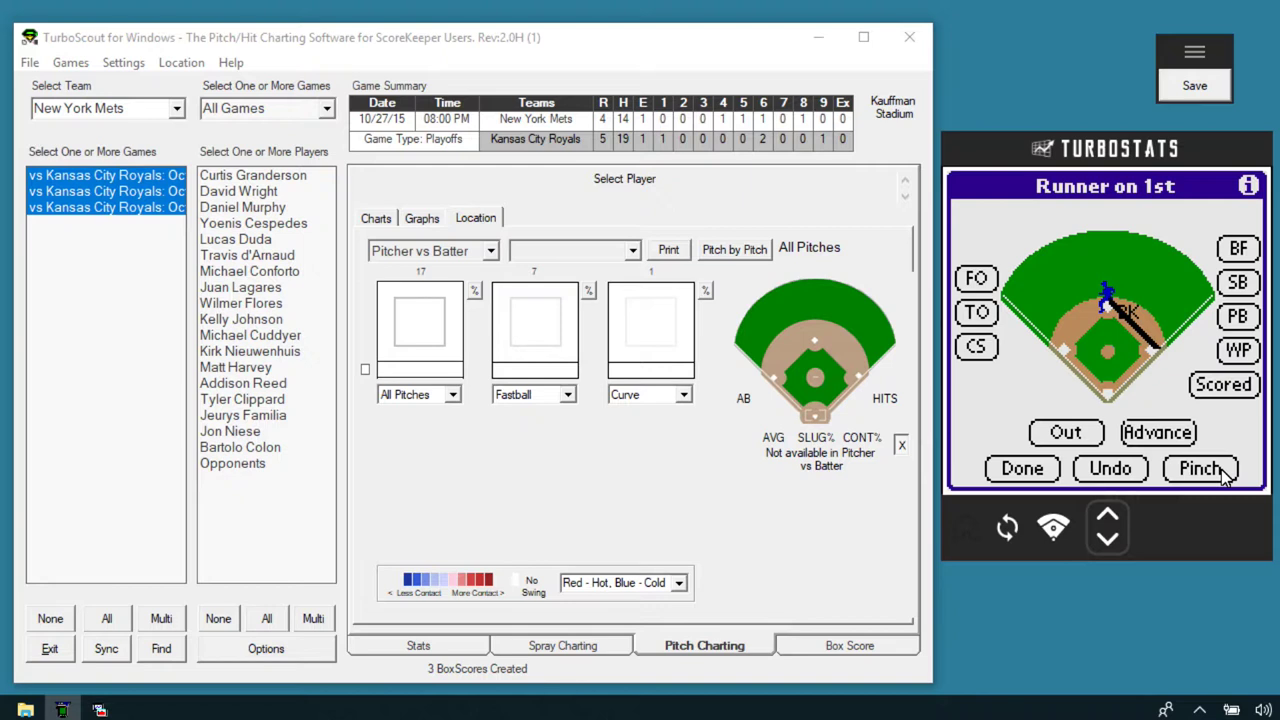
pyautogui.click(1226, 476)
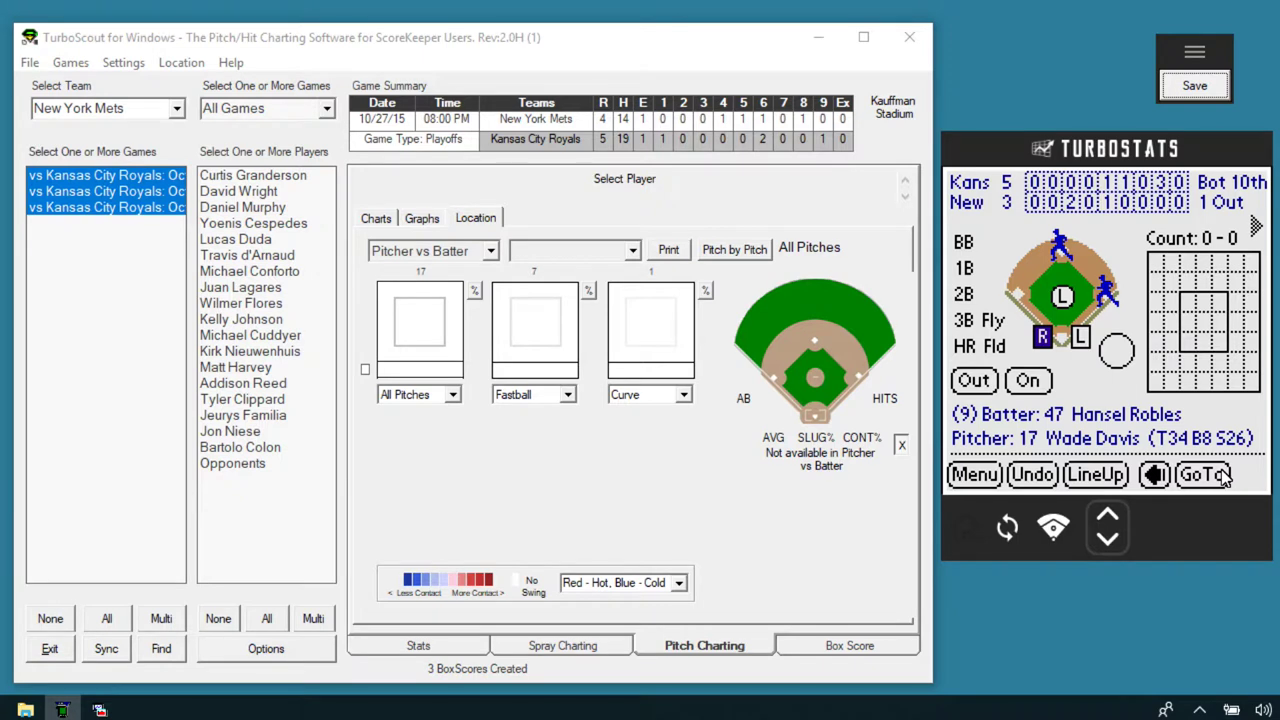
pyautogui.click(1224, 474)
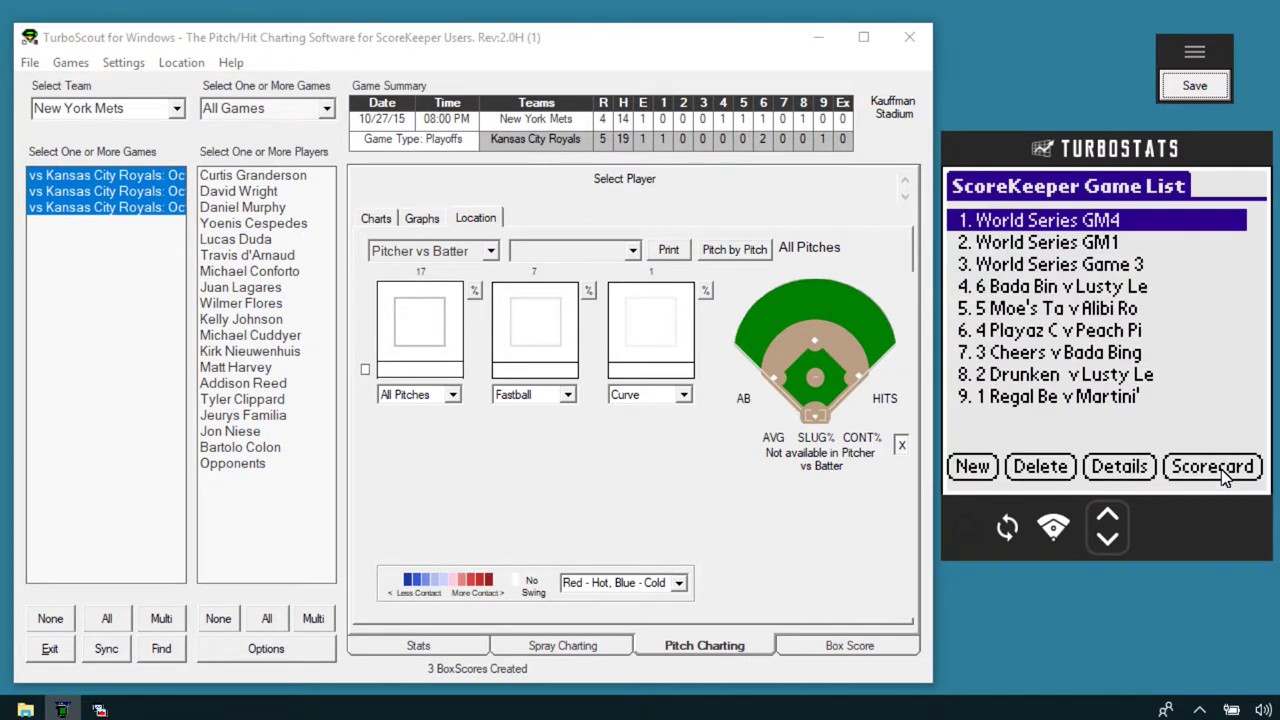
pyautogui.click(1213, 467)
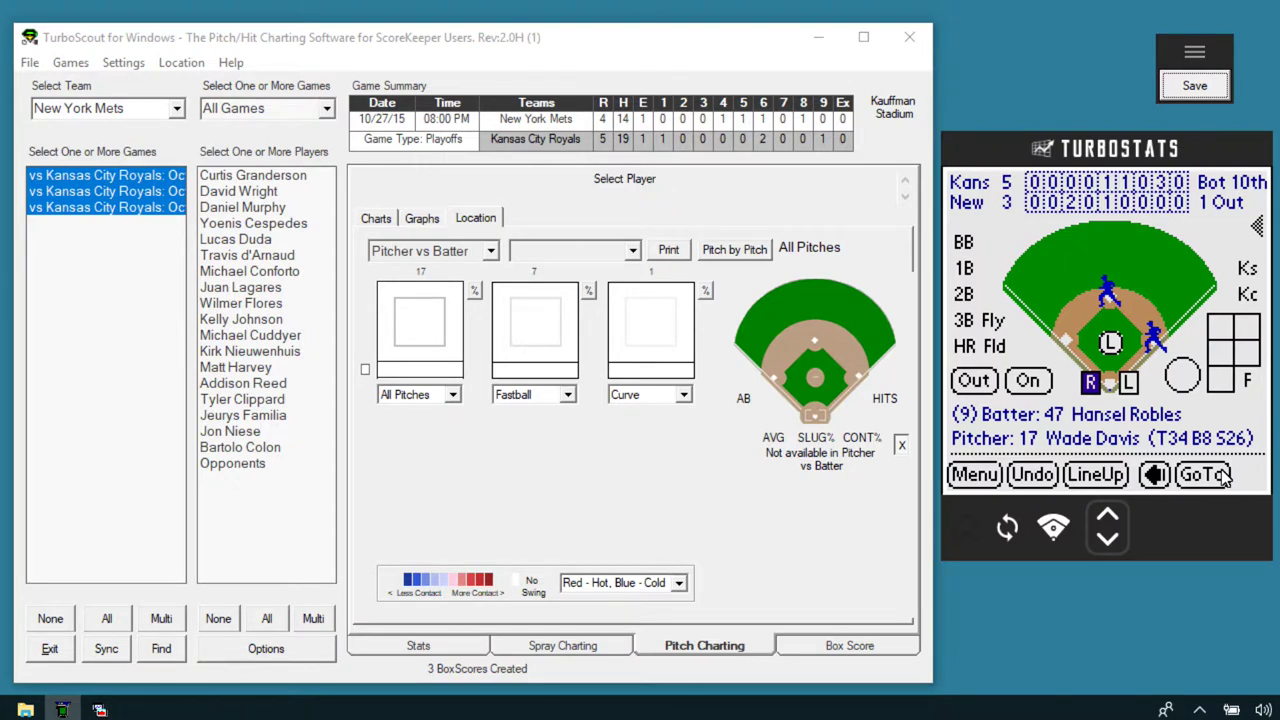
# Step: Sync the scored games into TurboScout and select only the last listed New York Mets game against the Kansas City Royals
pyautogui.click(106, 648)
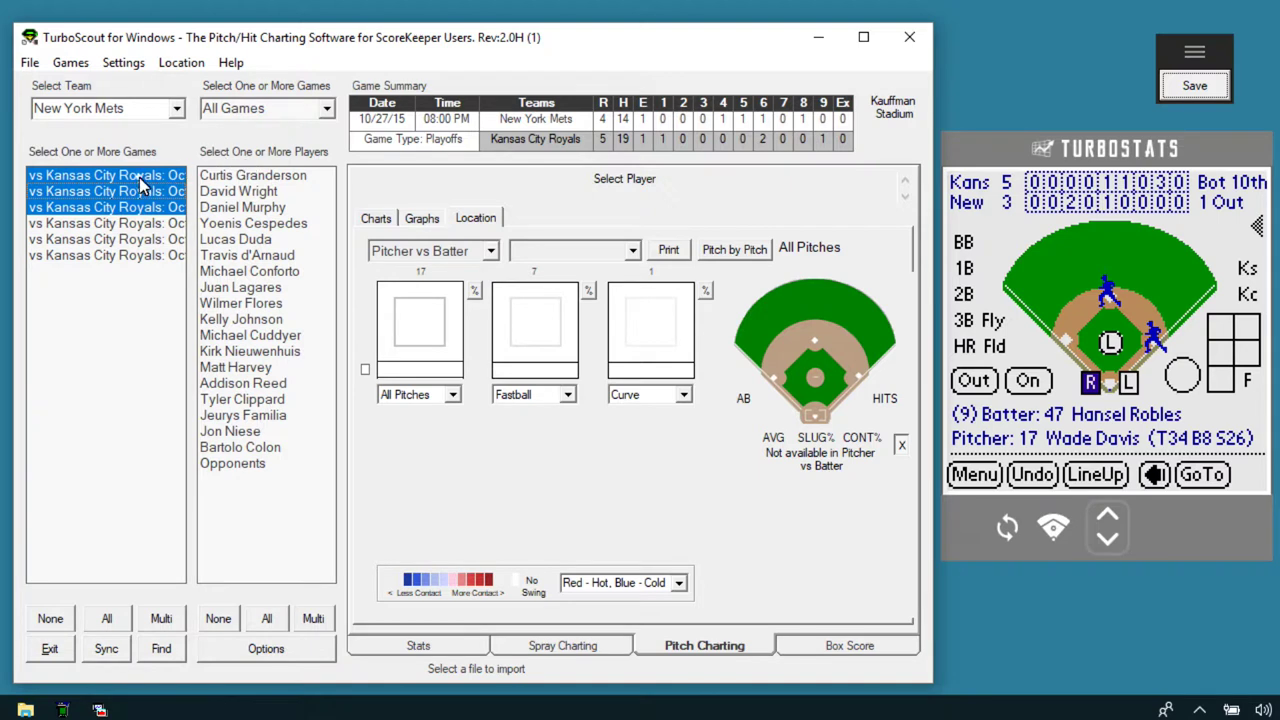
pyautogui.click(140, 207)
pyautogui.moveTo(137, 227); pyautogui.dragTo(183, 257)
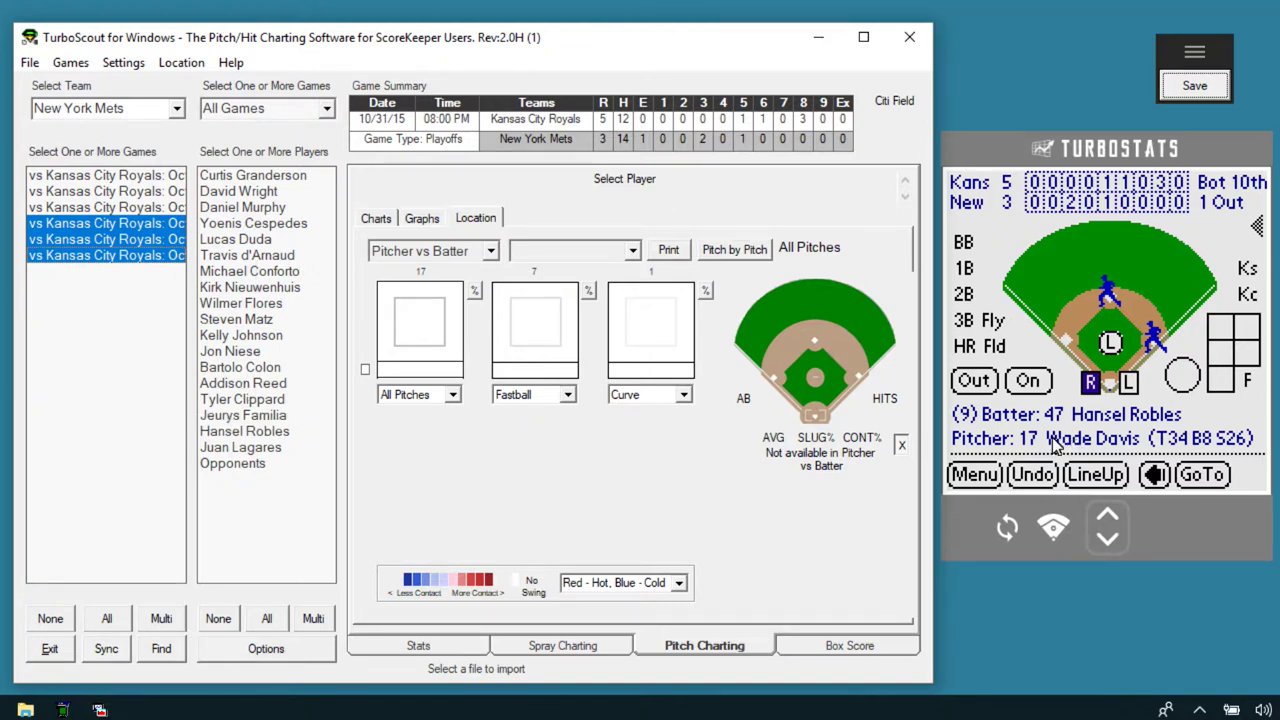
pyautogui.click(131, 241)
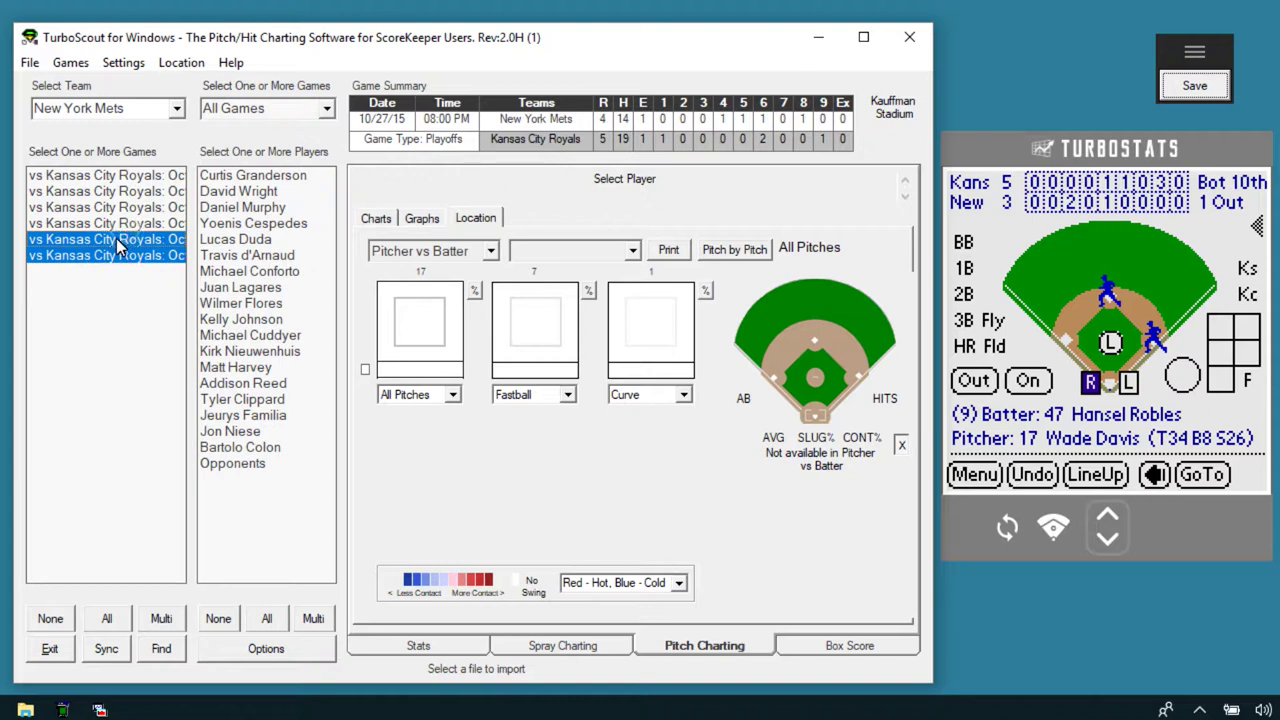
pyautogui.click(120, 255)
# Step: Switch the team to Kansas City Royals and view Wade Davis's pitch location charts for the last listed Oct 31 game
pyautogui.click(176, 108)
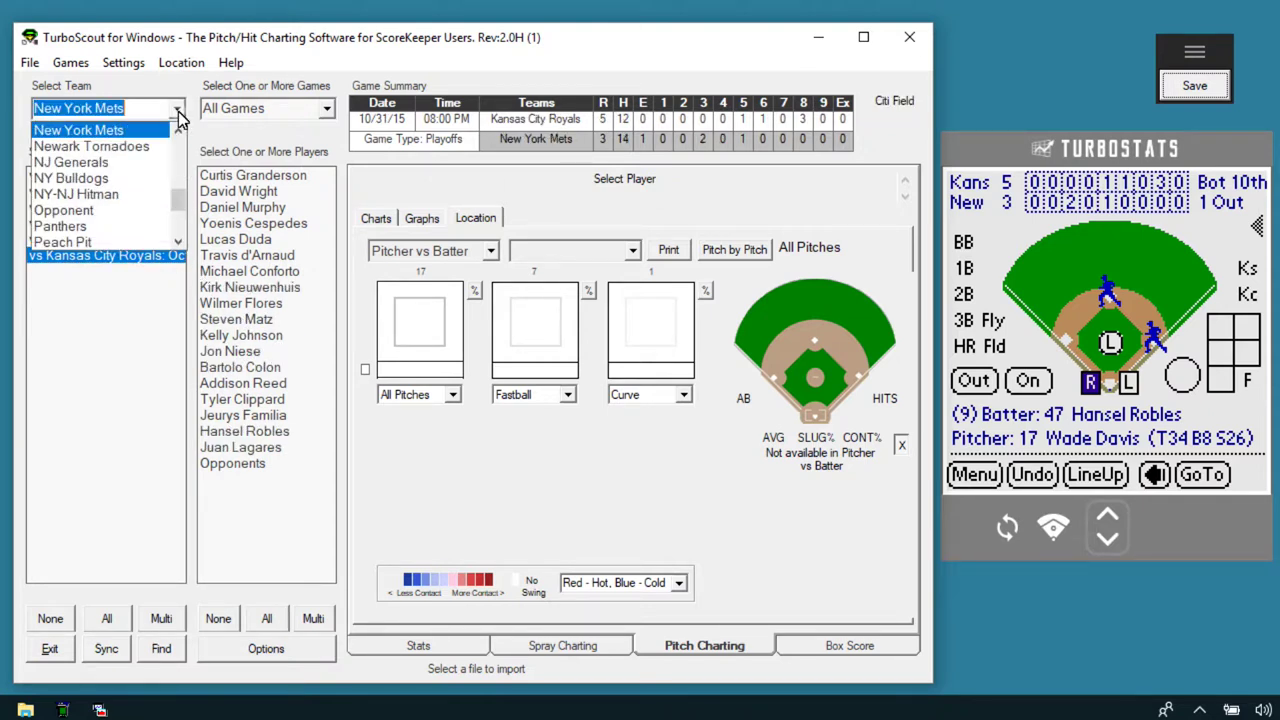
pyautogui.moveTo(182, 204); pyautogui.dragTo(182, 165)
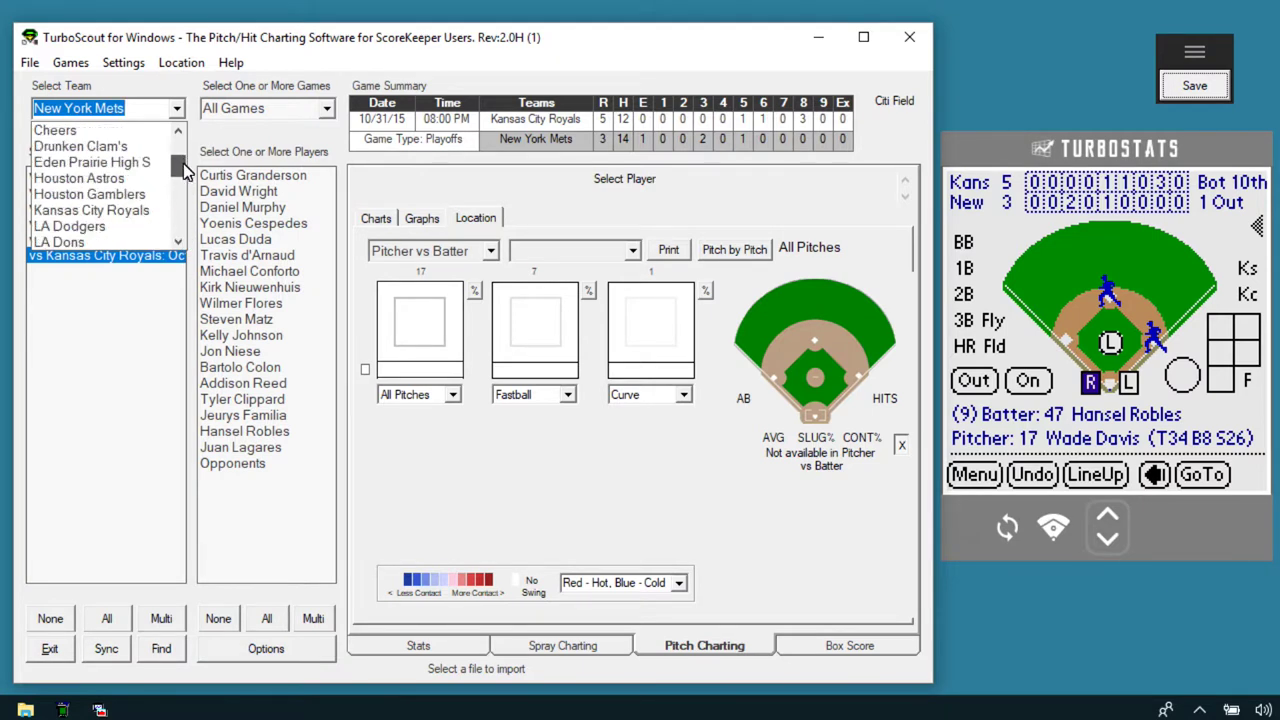
pyautogui.click(137, 208)
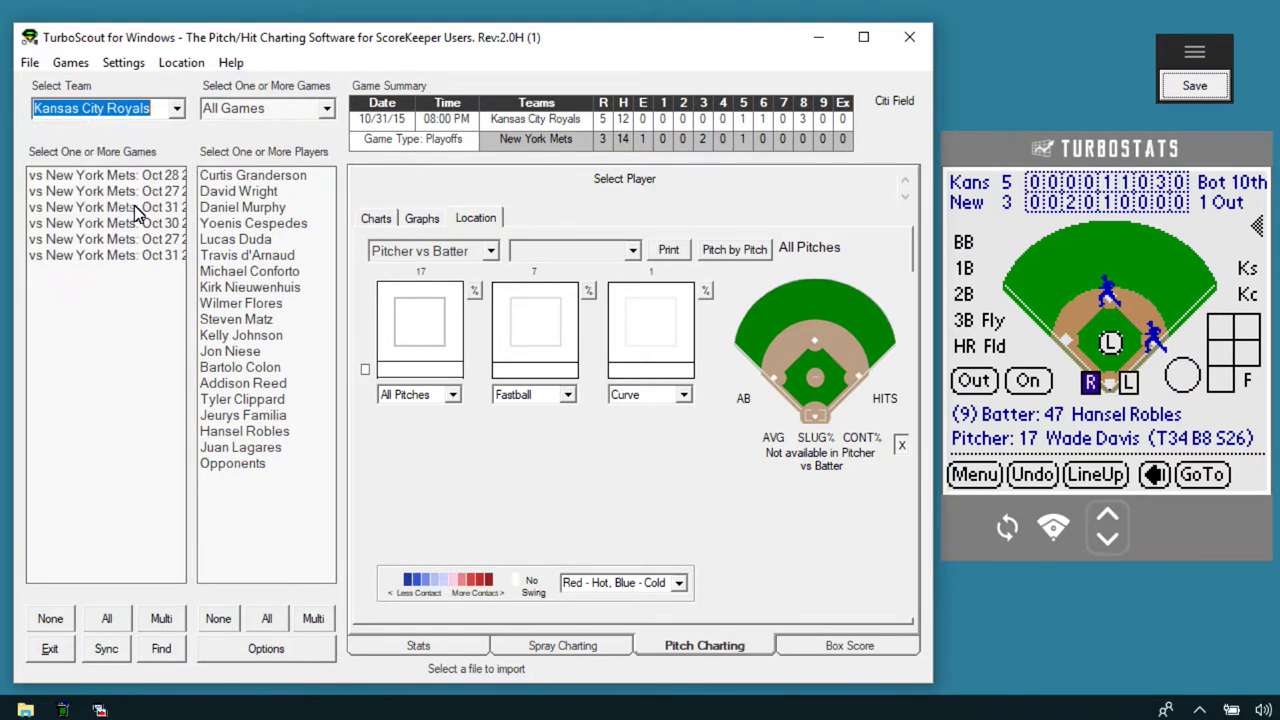
pyautogui.click(117, 258)
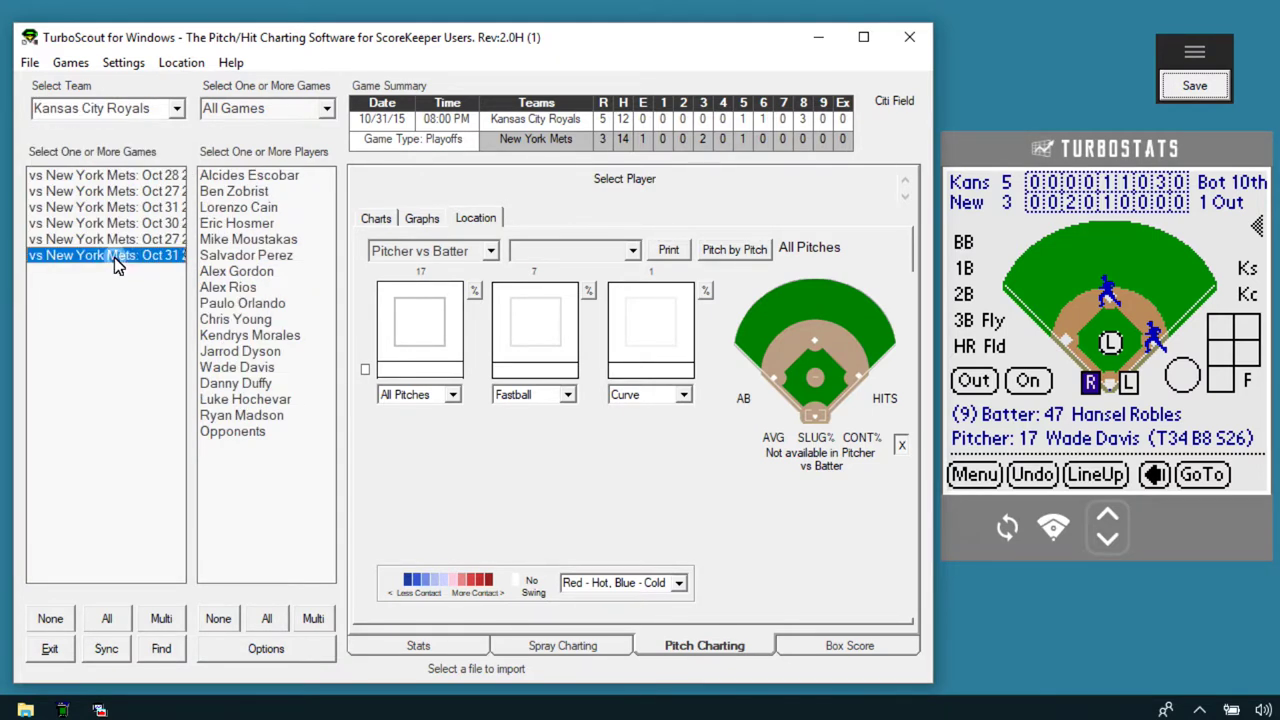
pyautogui.click(222, 367)
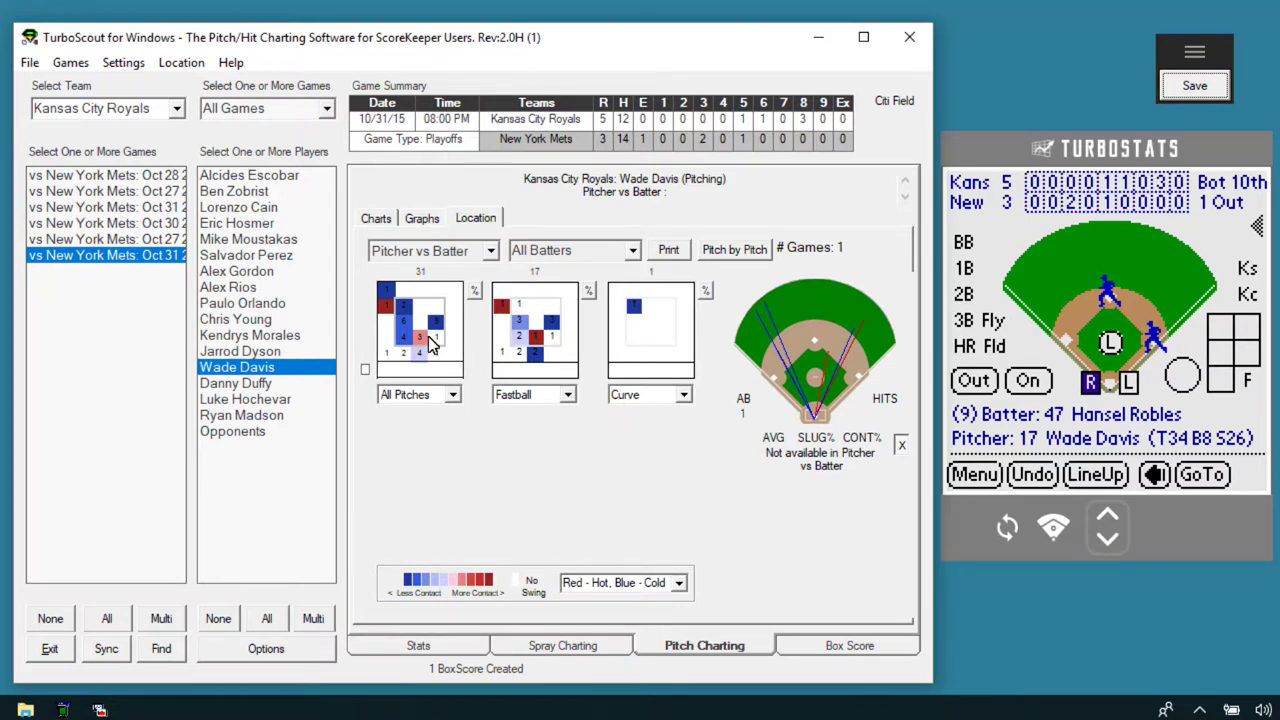
pyautogui.moveTo(405, 370)
# Step: Close TurboScout, keeping the live scorecard open
pyautogui.click(1209, 150)
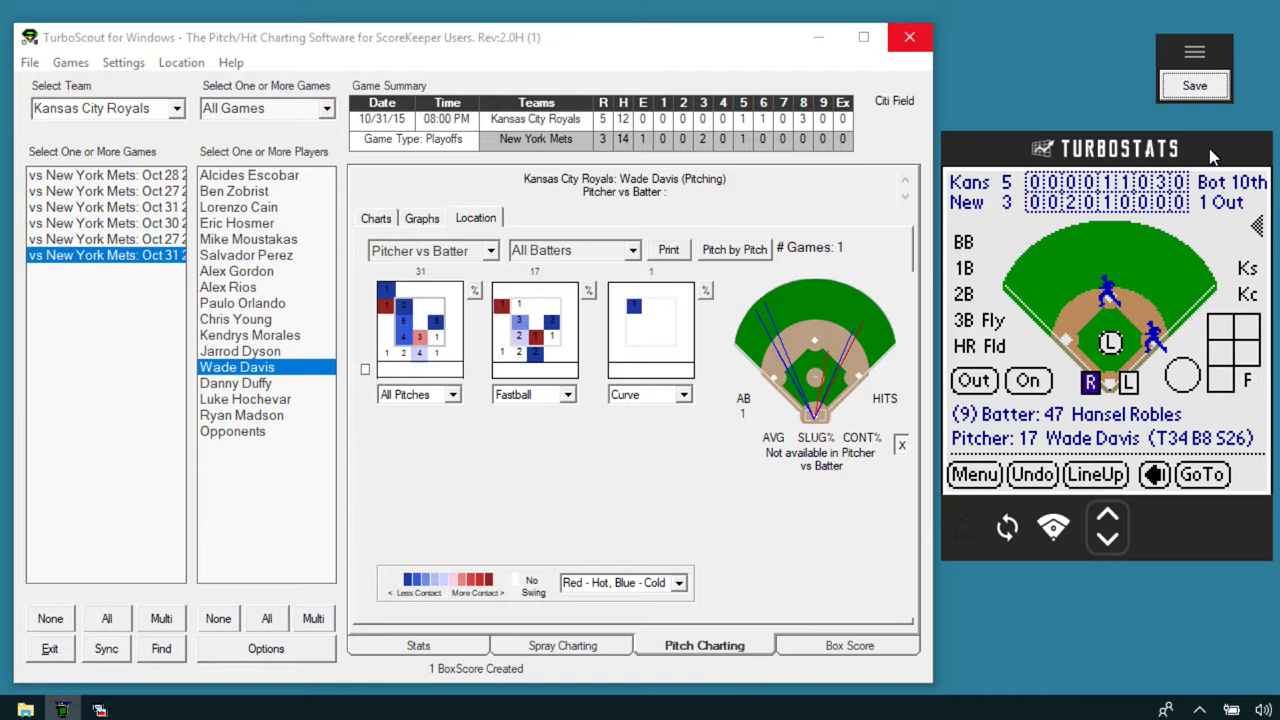
pyautogui.click(910, 37)
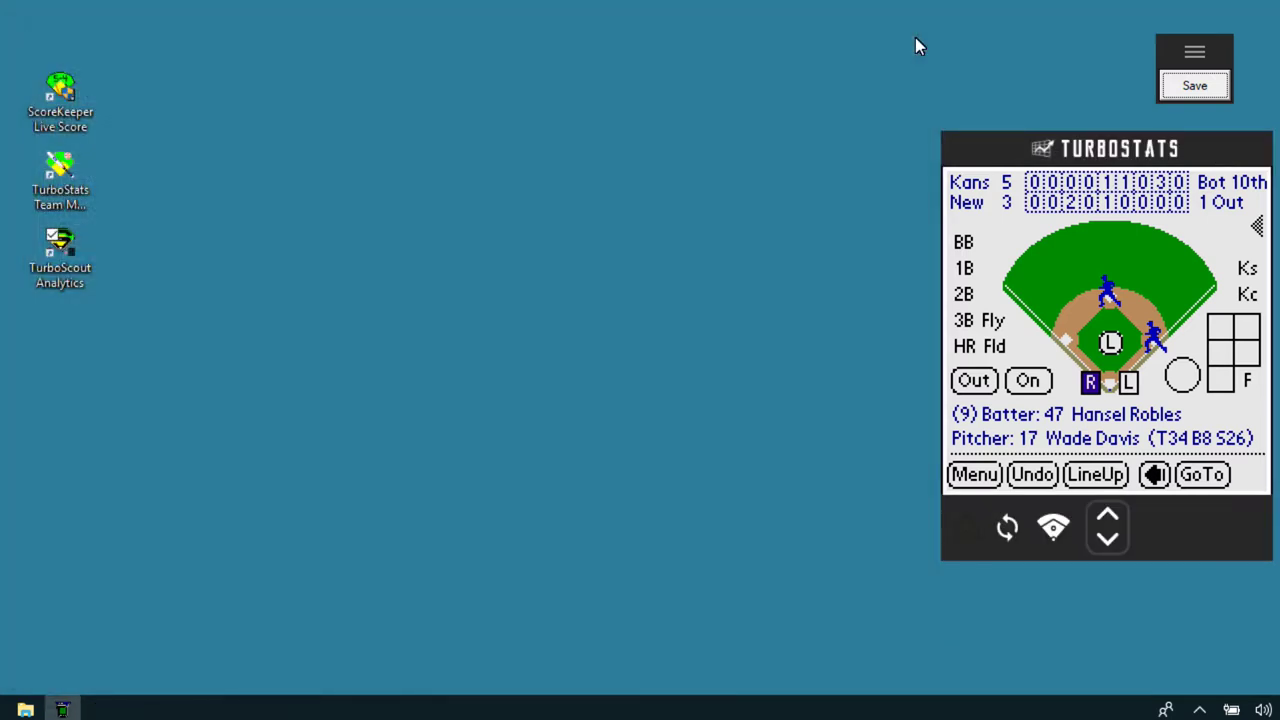
# Step: Launch TurboStats Team Manager and open the existing New York Mets team file mets.tm
pyautogui.click(57, 170)
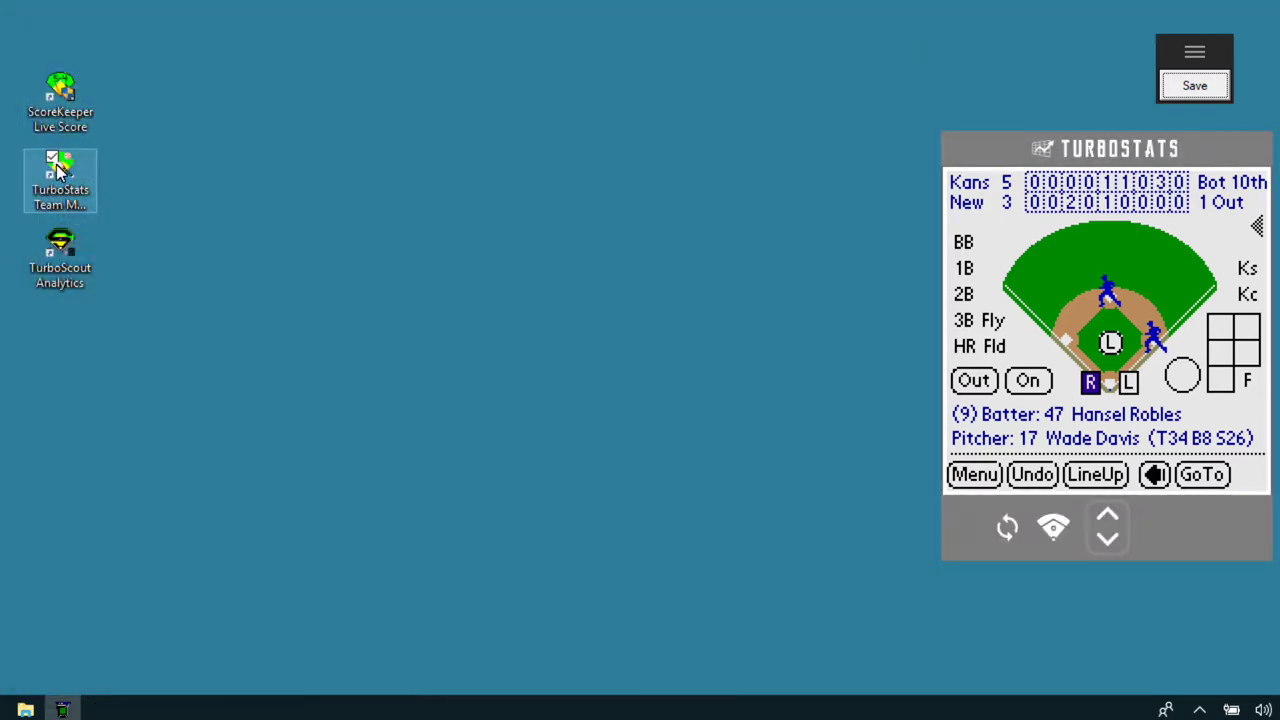
pyautogui.doubleClick(57, 170)
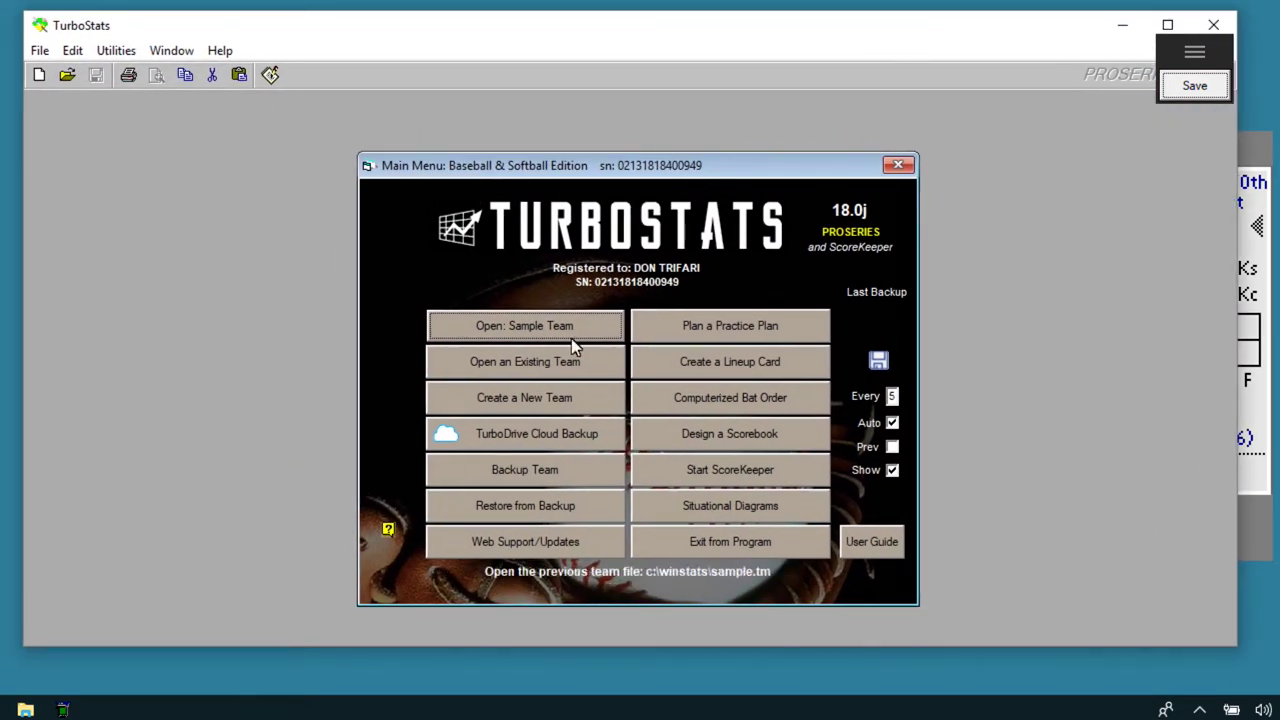
pyautogui.click(537, 367)
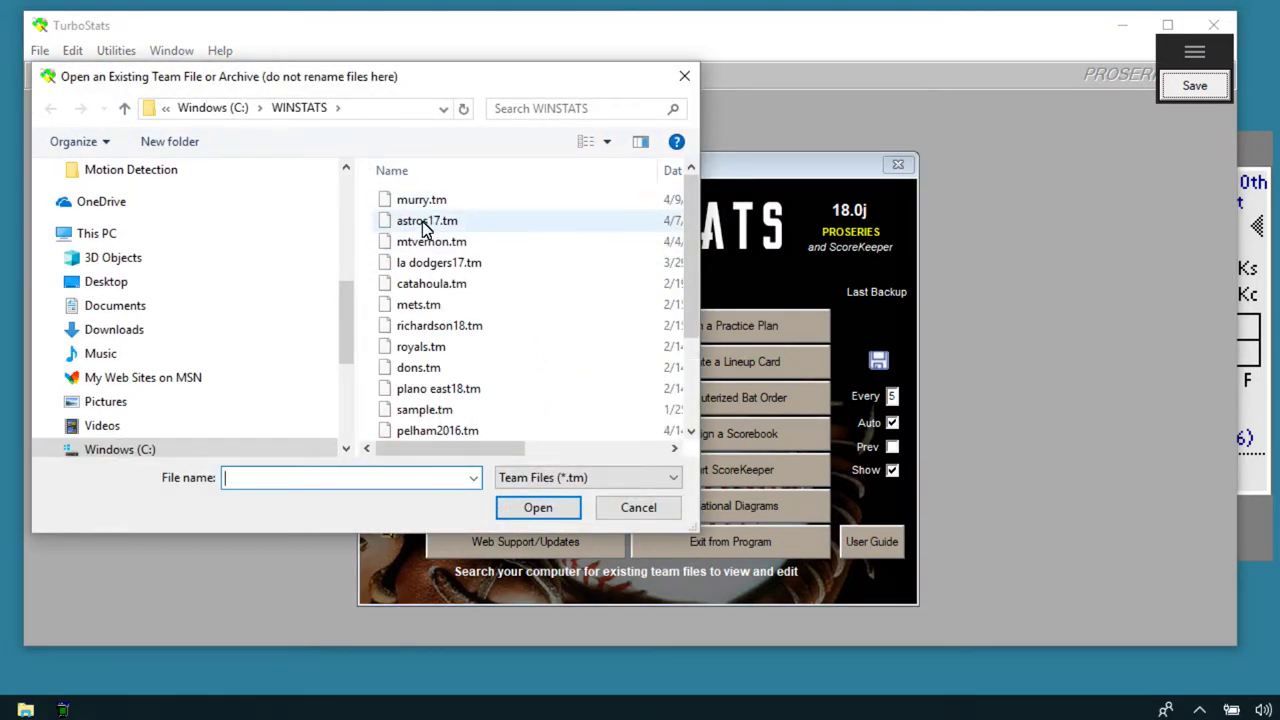
pyautogui.moveTo(688, 228)
pyautogui.mouseDown()
pyautogui.moveTo(694, 275)
pyautogui.moveTo(695, 241)
pyautogui.mouseUp()
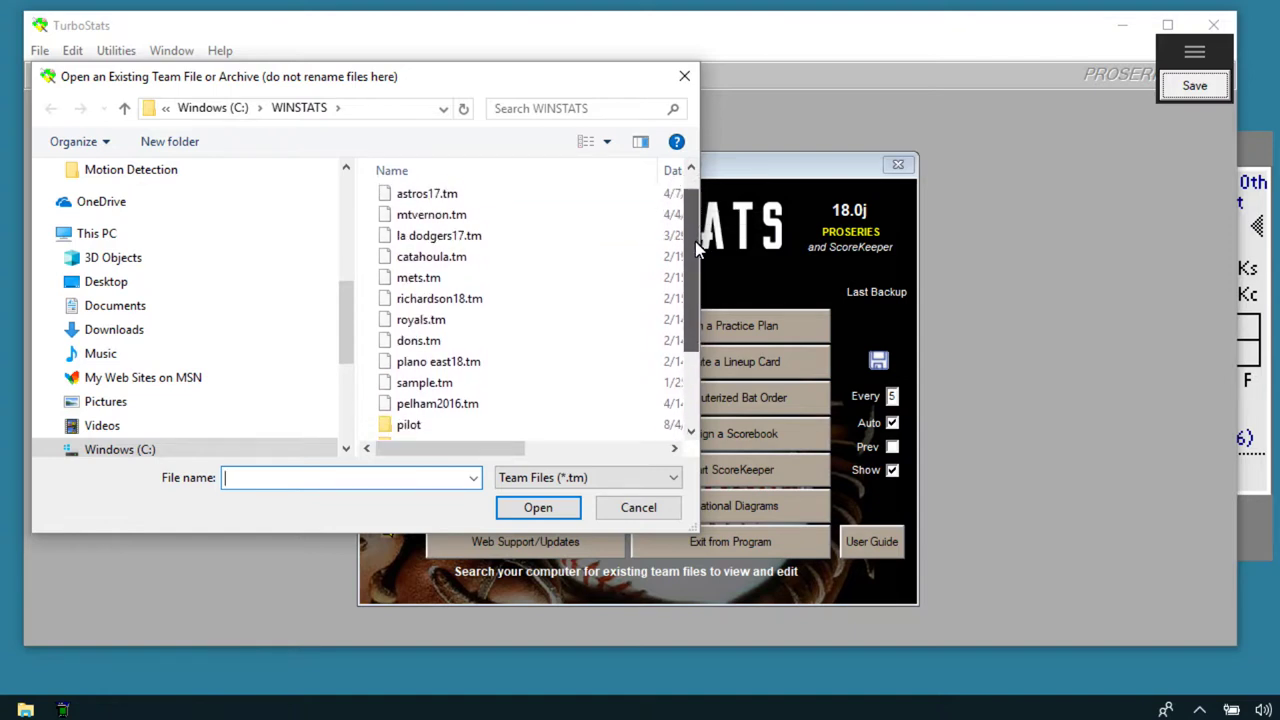
pyautogui.click(450, 281)
pyautogui.click(538, 508)
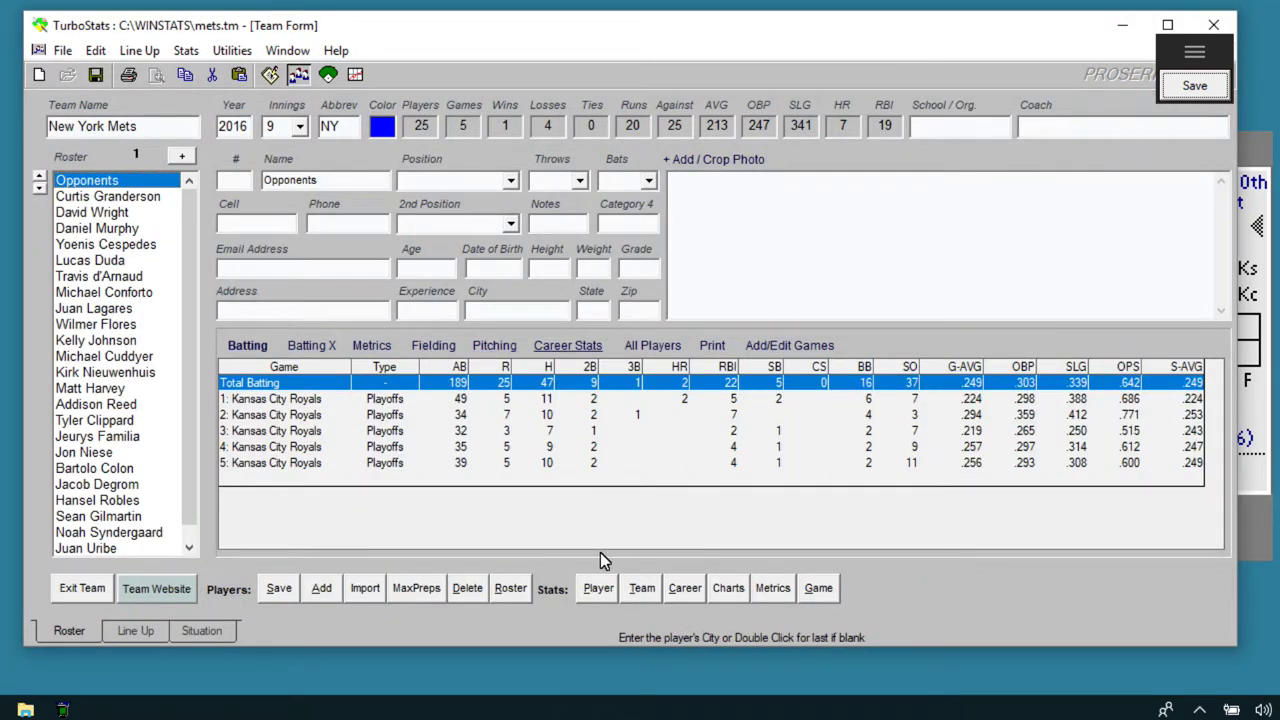
# Step: Select the fifth Kansas City Royals game in the team's game records and start an import from the ScoreKeeper App
pyautogui.click(818, 590)
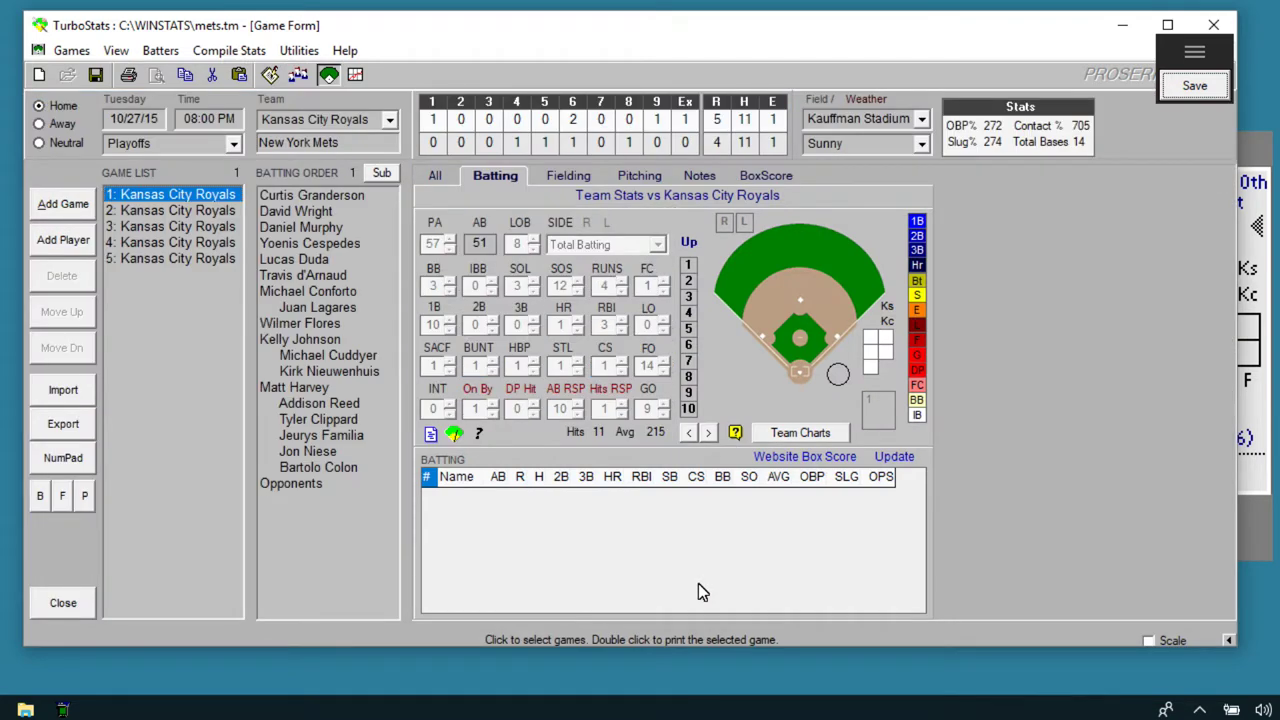
pyautogui.click(159, 257)
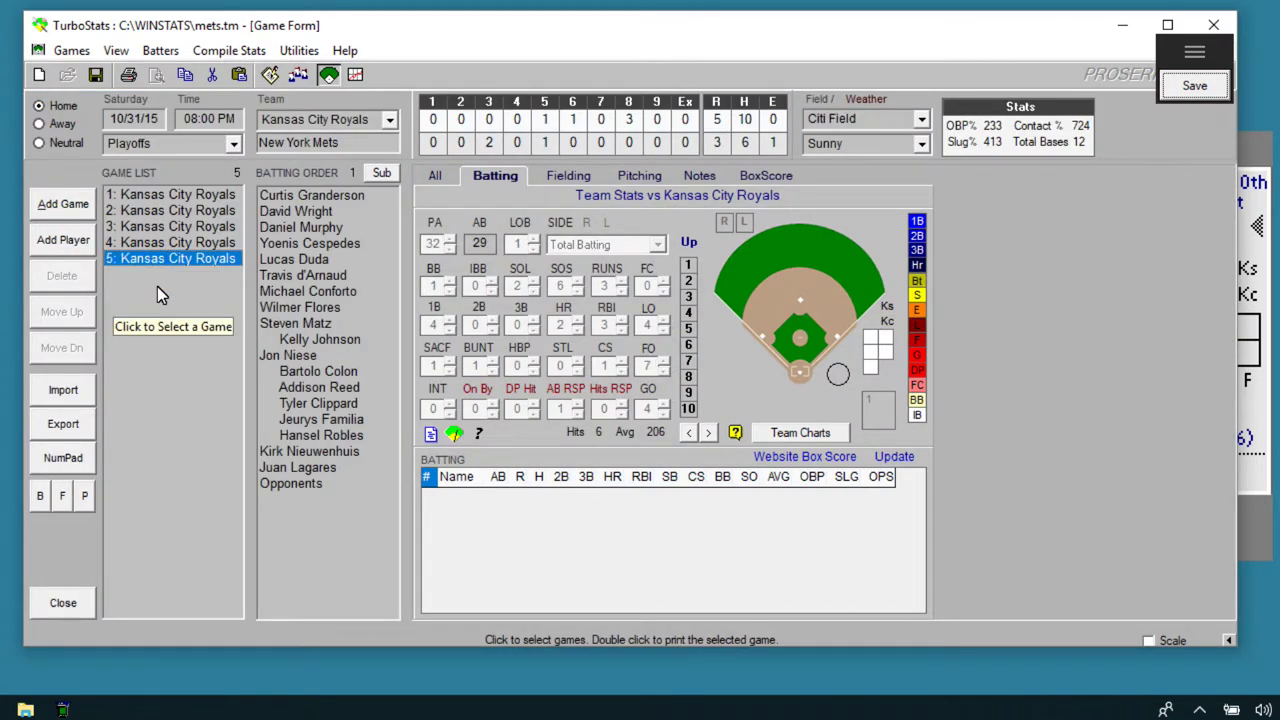
pyautogui.click(60, 392)
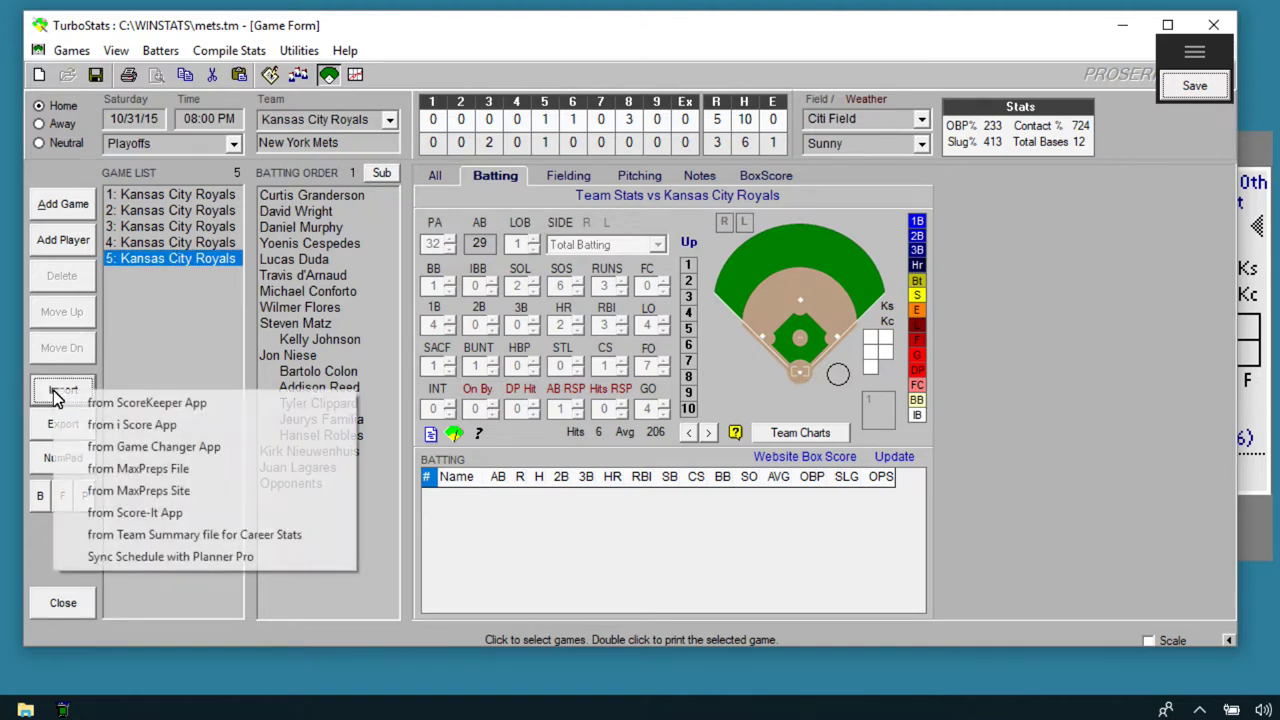
pyautogui.click(197, 405)
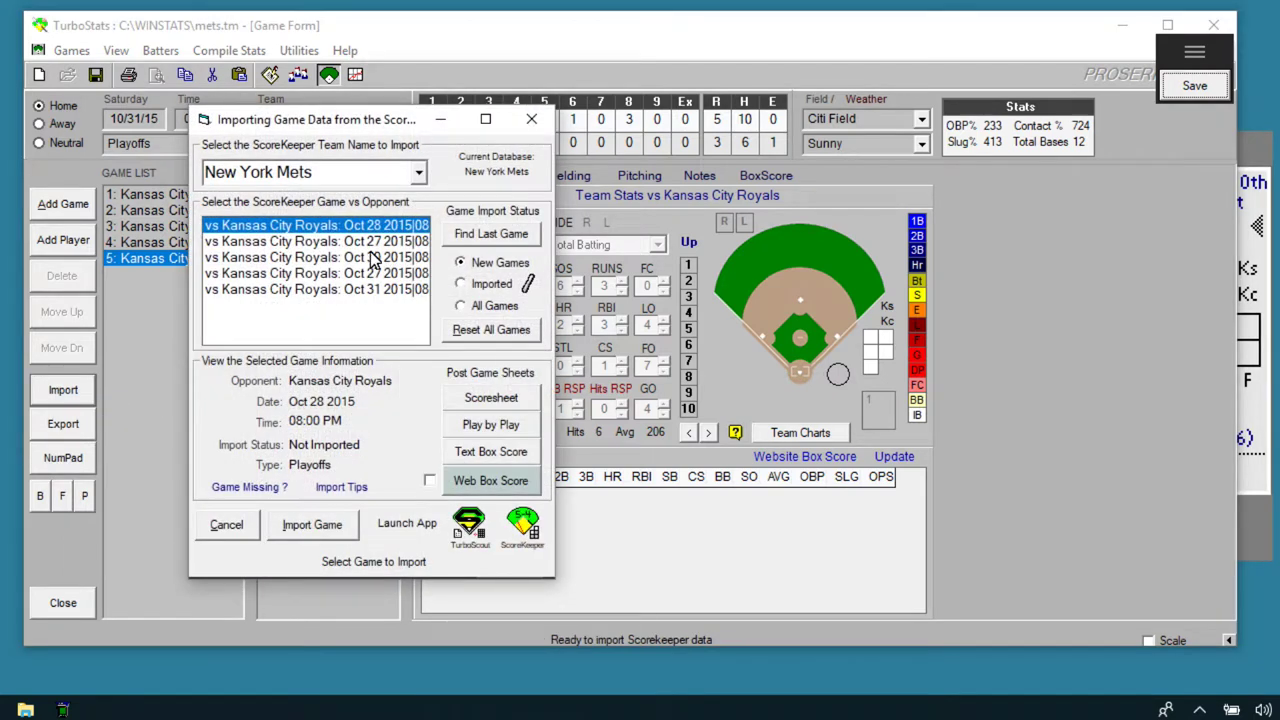
# Step: Choose New York Mets as the ScoreKeeper team and select the Oct 31 2015 game against the Kansas City Royals
pyautogui.moveTo(389, 122); pyautogui.dragTo(781, 160)
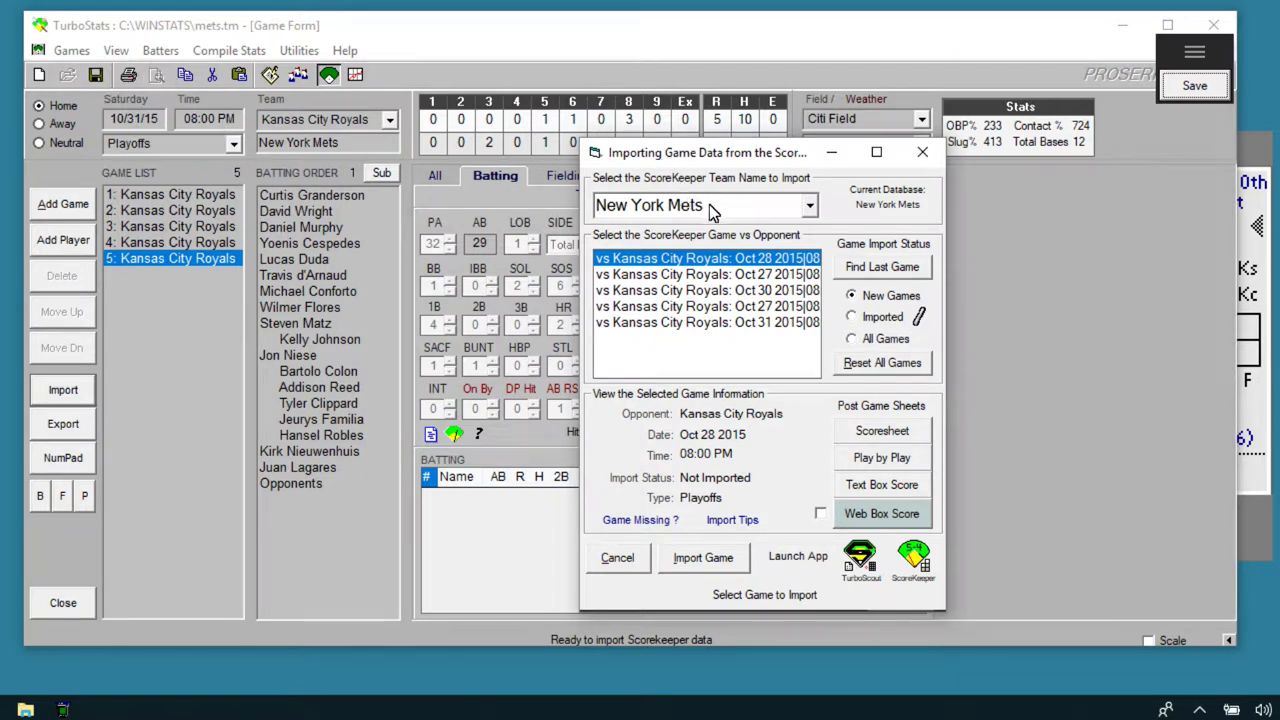
pyautogui.moveTo(690, 205); pyautogui.dragTo(574, 198)
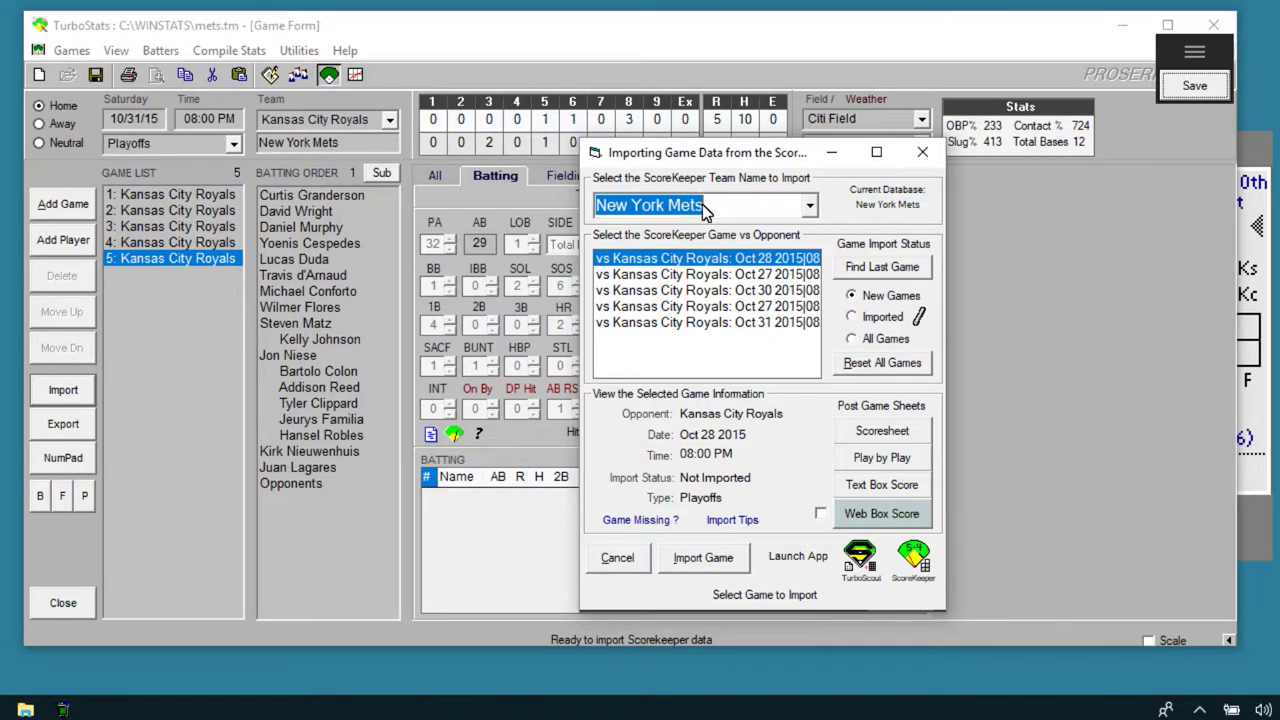
pyautogui.click(1251, 163)
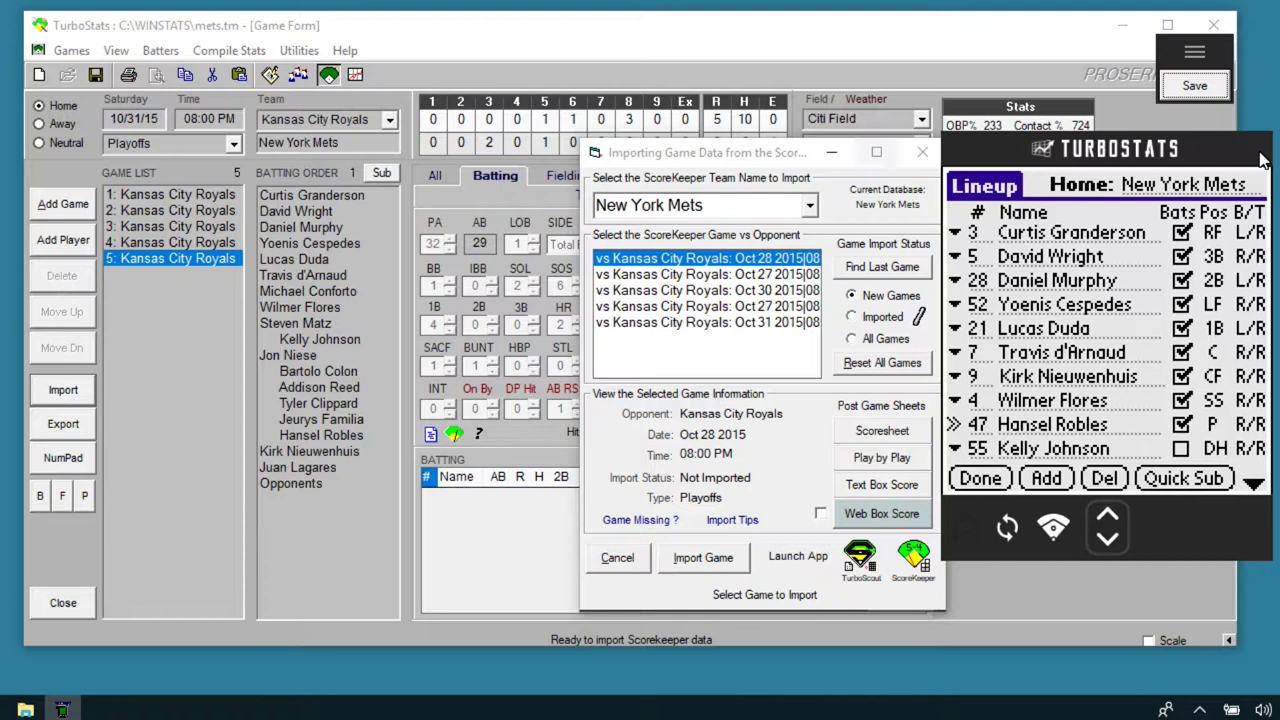
pyautogui.click(811, 208)
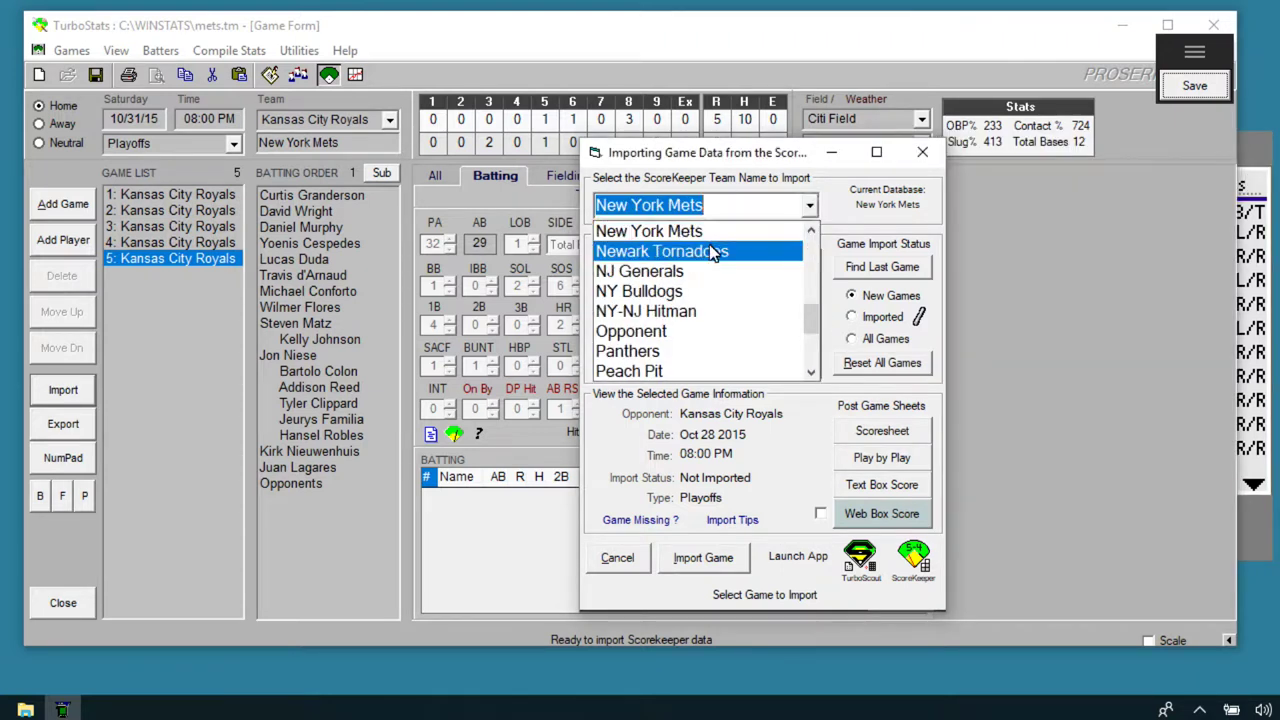
pyautogui.click(713, 233)
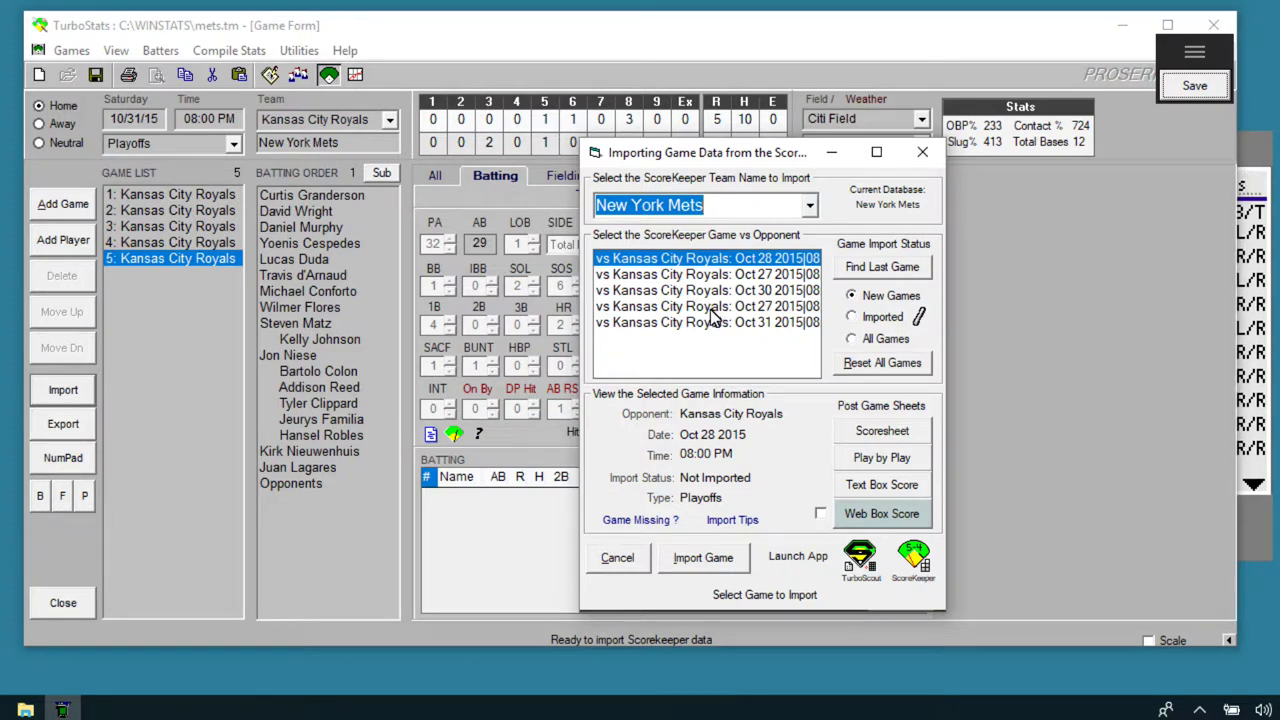
pyautogui.click(706, 322)
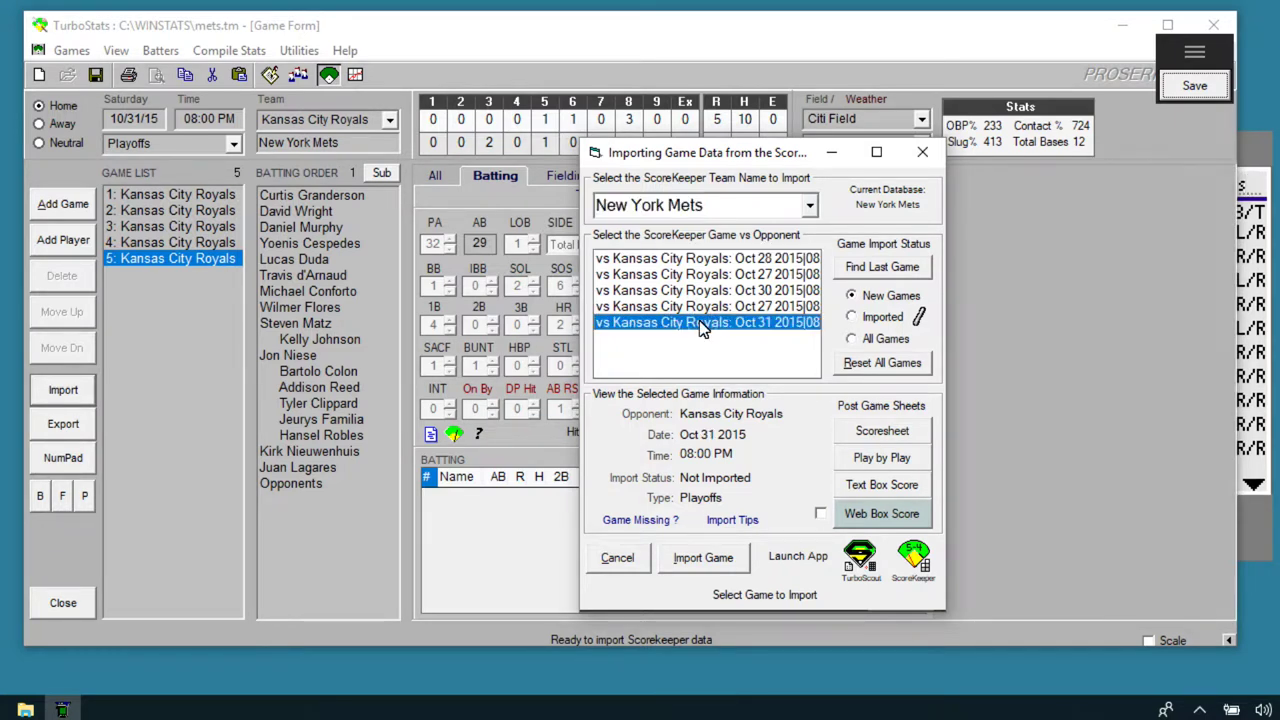
# Step: Open the web box score for the Oct 31 game and review its text and attached photo
pyautogui.click(882, 515)
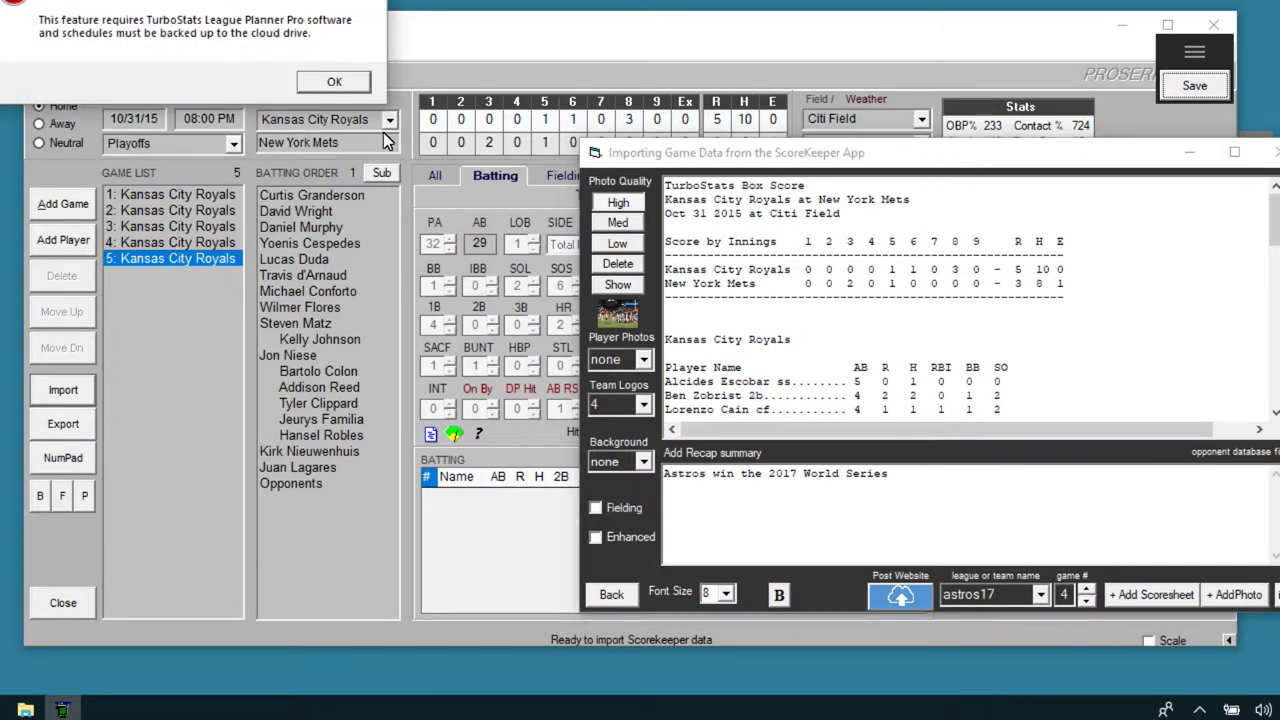
pyautogui.click(326, 85)
pyautogui.moveTo(934, 154); pyautogui.dragTo(647, 131)
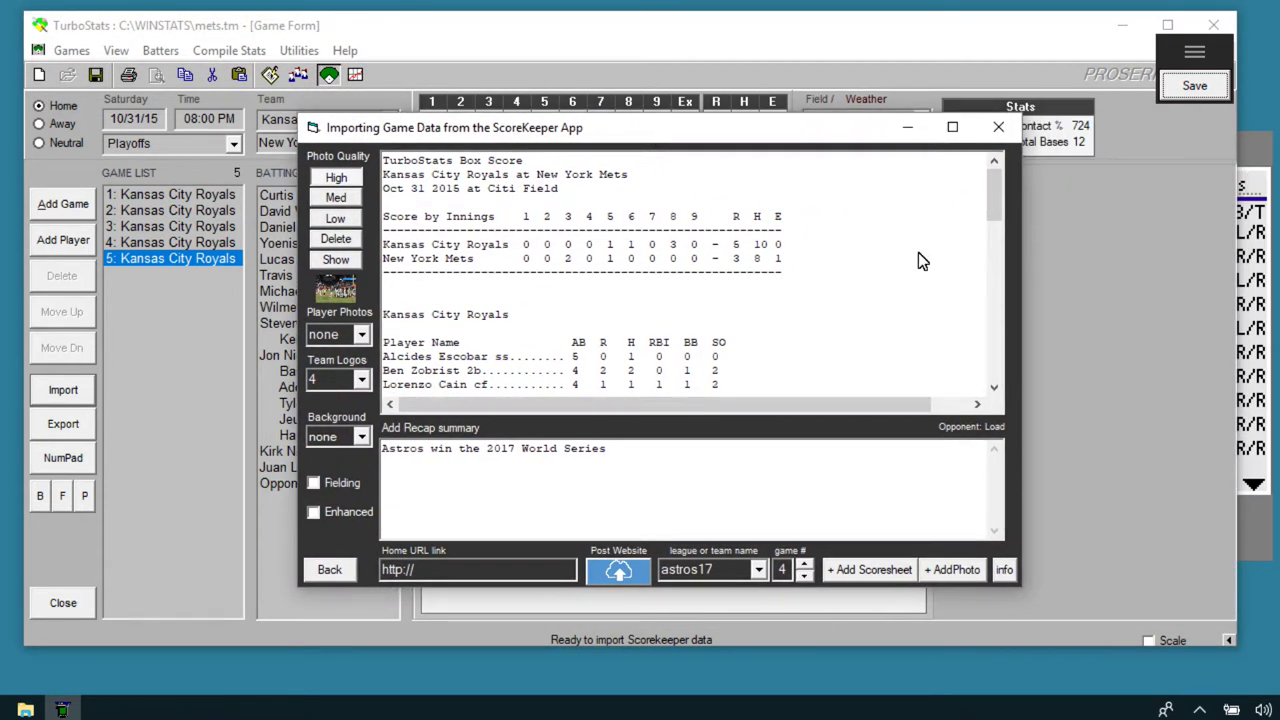
pyautogui.moveTo(993, 207); pyautogui.dragTo(1005, 254)
pyautogui.moveTo(1015, 297); pyautogui.dragTo(970, 278)
pyautogui.click(335, 260)
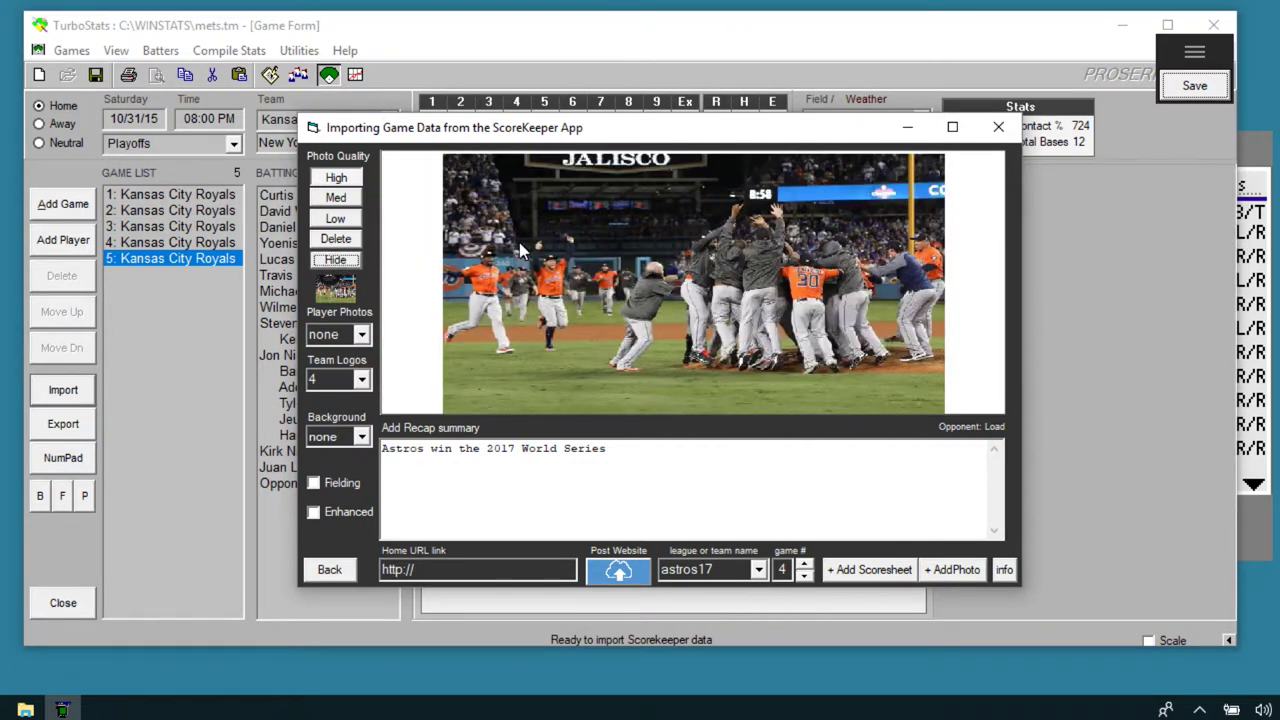
pyautogui.click(337, 262)
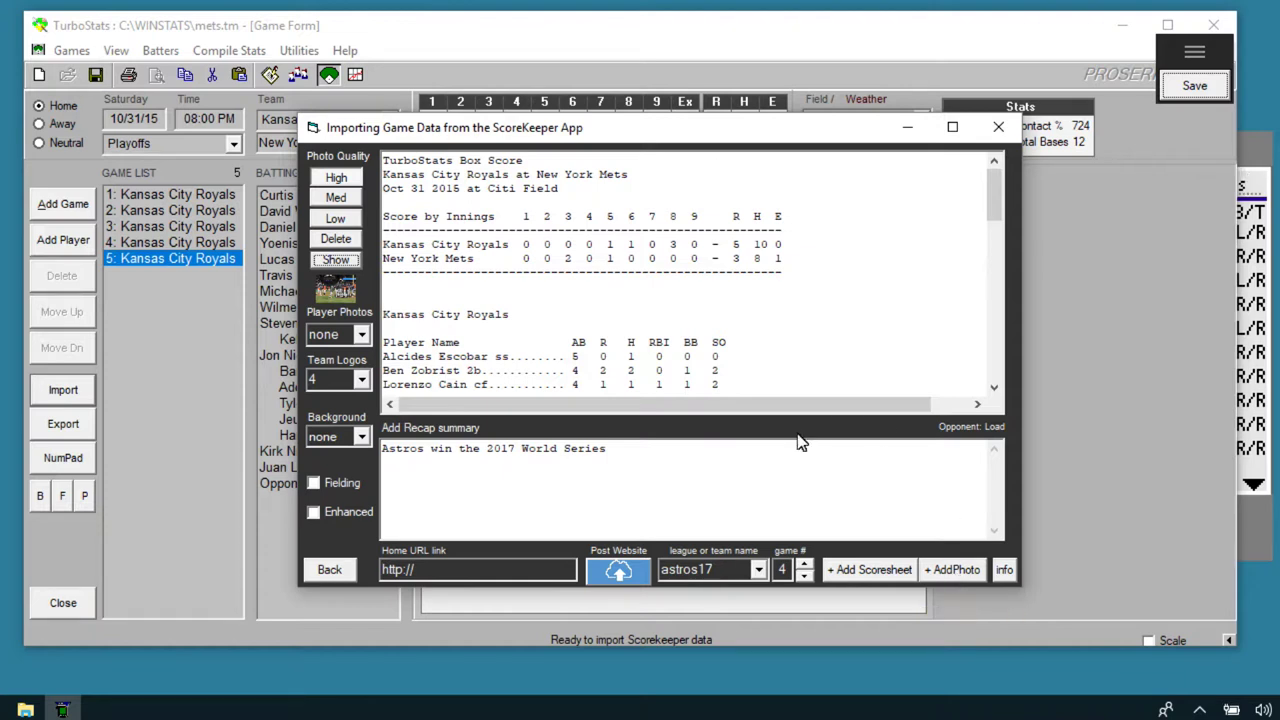
# Step: Start adding a scoresheet to the box score and print the World_Series_GM4 scorecard
pyautogui.click(872, 571)
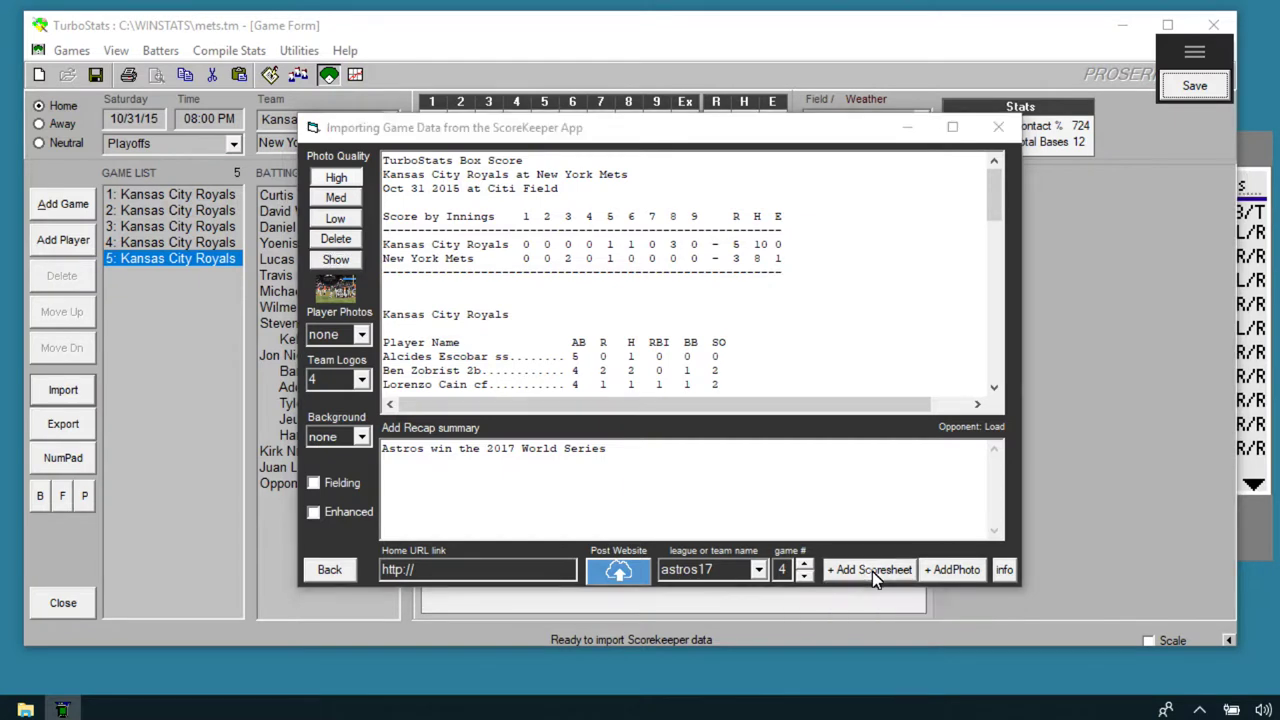
pyautogui.click(331, 97)
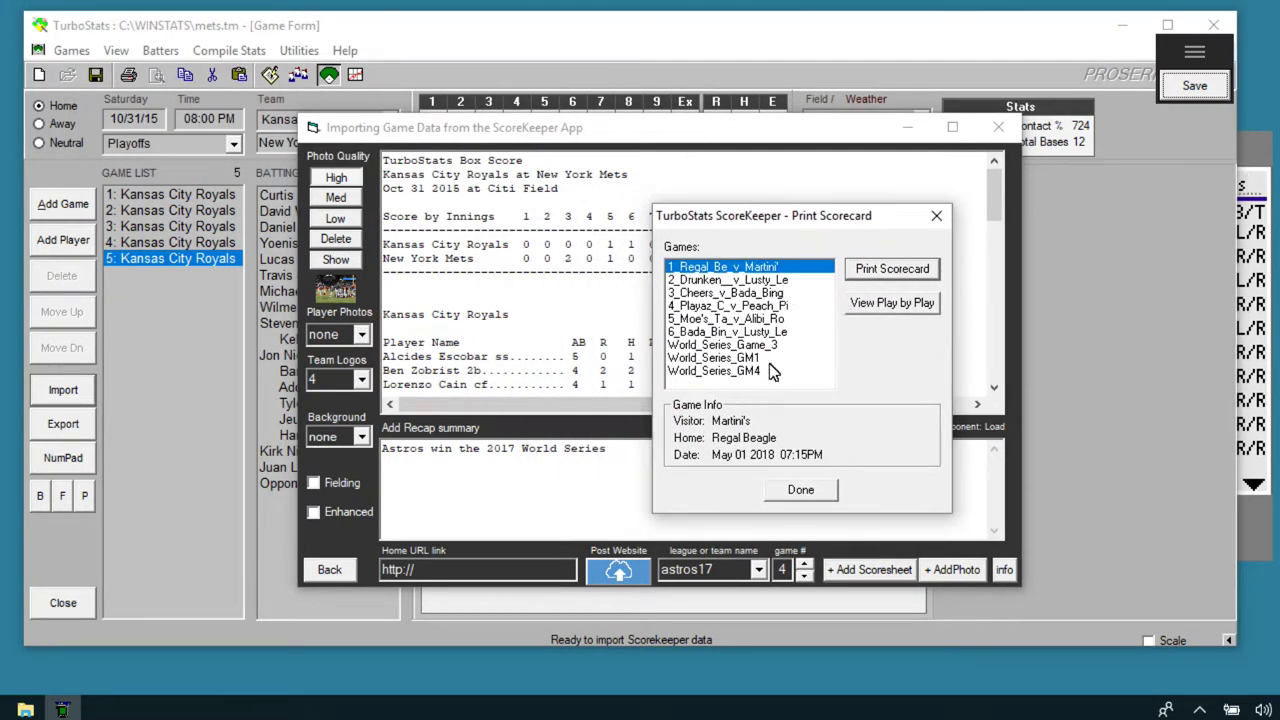
pyautogui.click(750, 371)
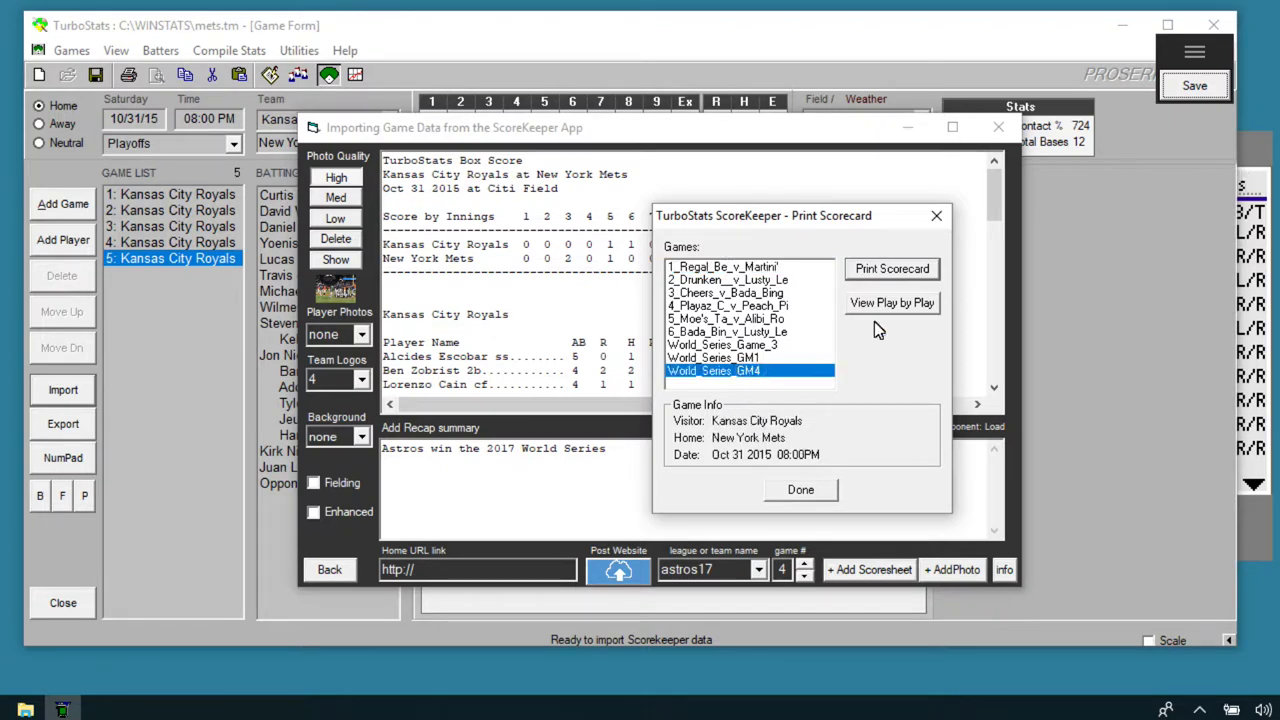
pyautogui.click(891, 270)
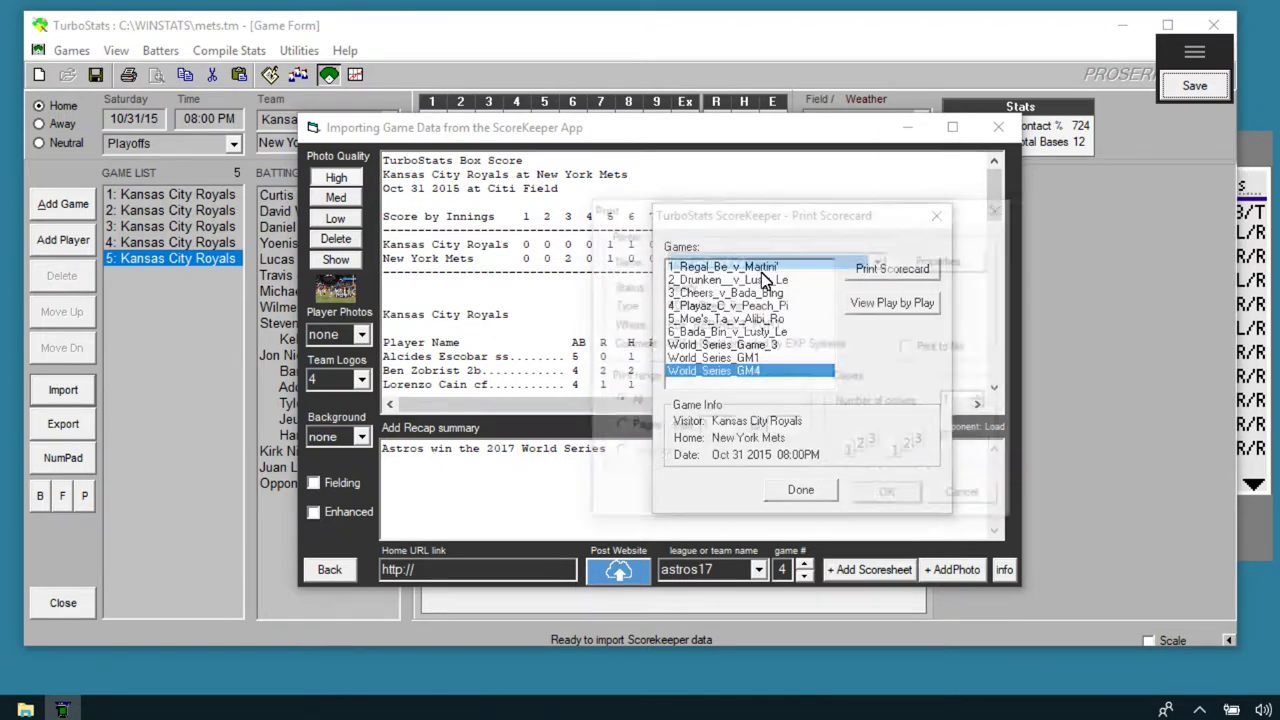
pyautogui.click(890, 499)
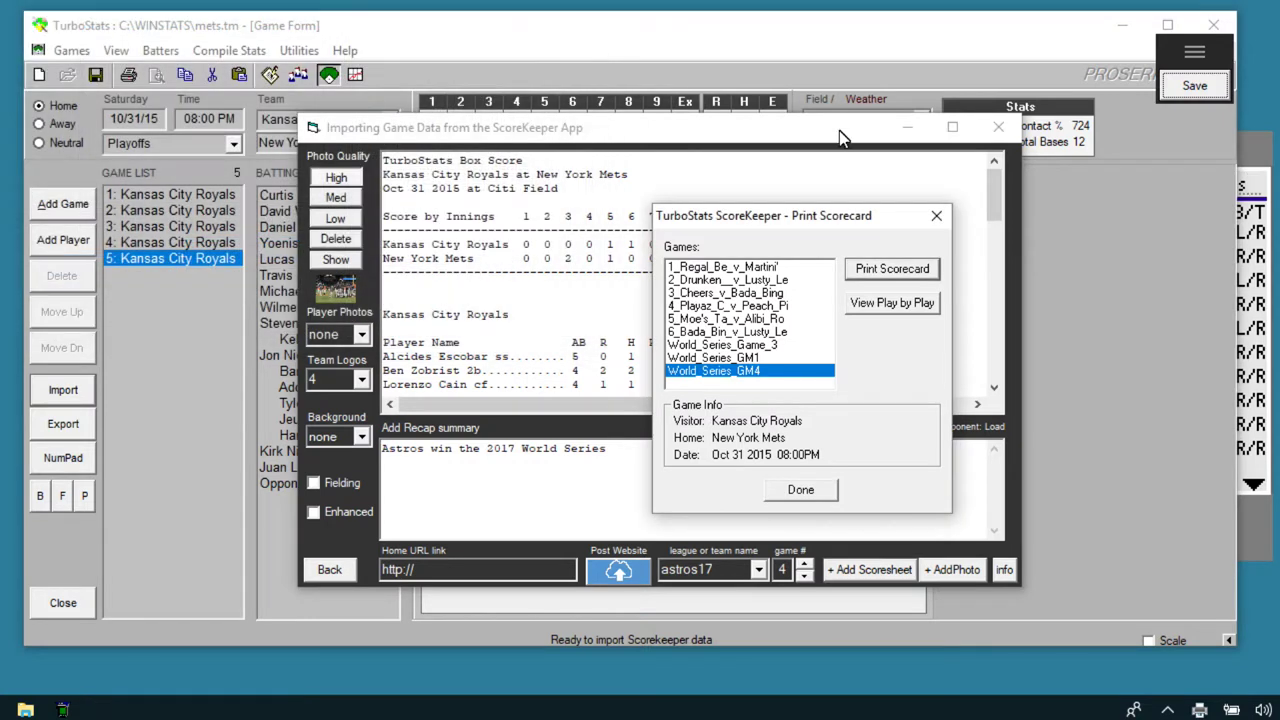
pyautogui.click(799, 490)
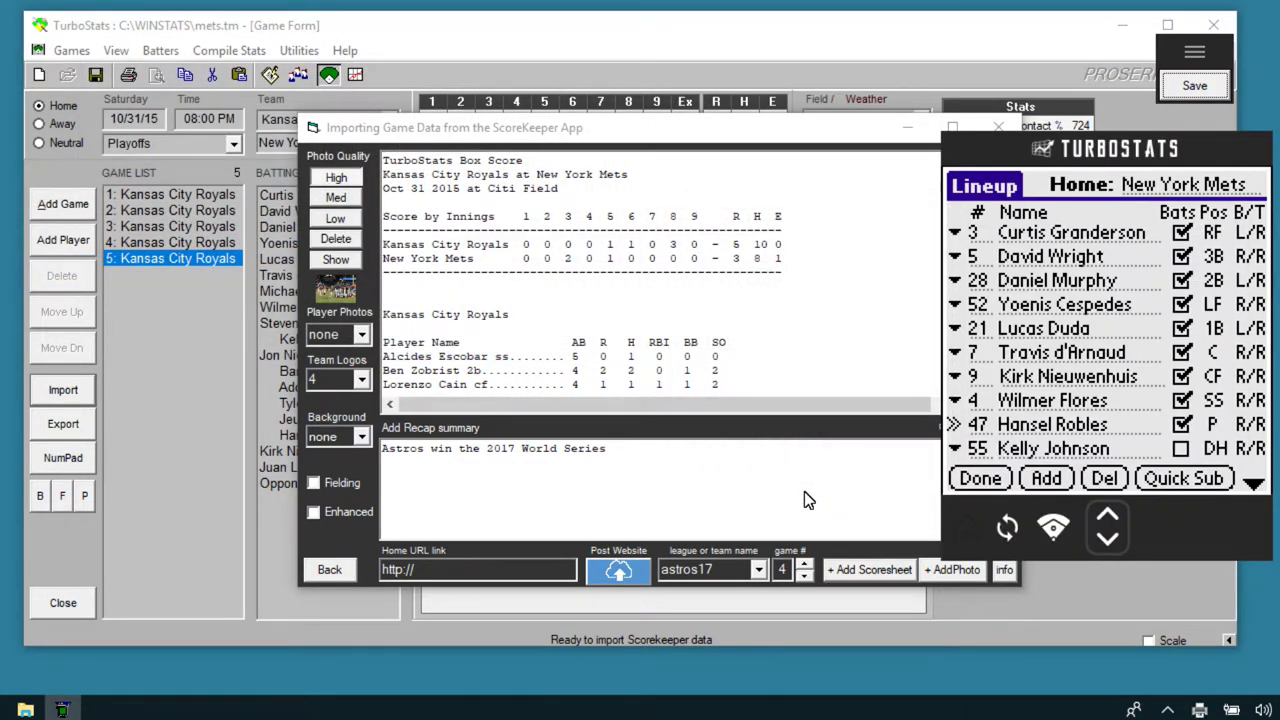
pyautogui.click(806, 495)
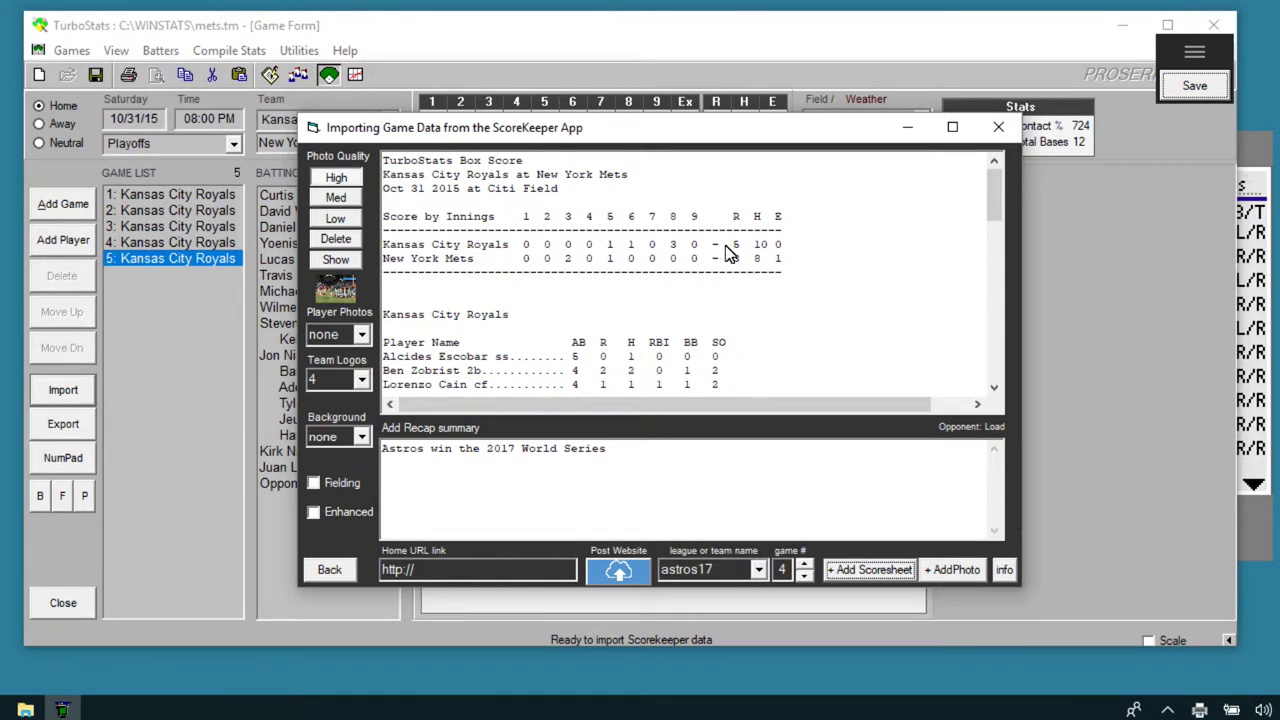
# Step: Check the available league or team names for the website post, leaving astros17 selected
pyautogui.moveTo(993, 193)
pyautogui.mouseDown()
pyautogui.moveTo(1009, 342)
pyautogui.moveTo(1006, 182)
pyautogui.mouseUp()
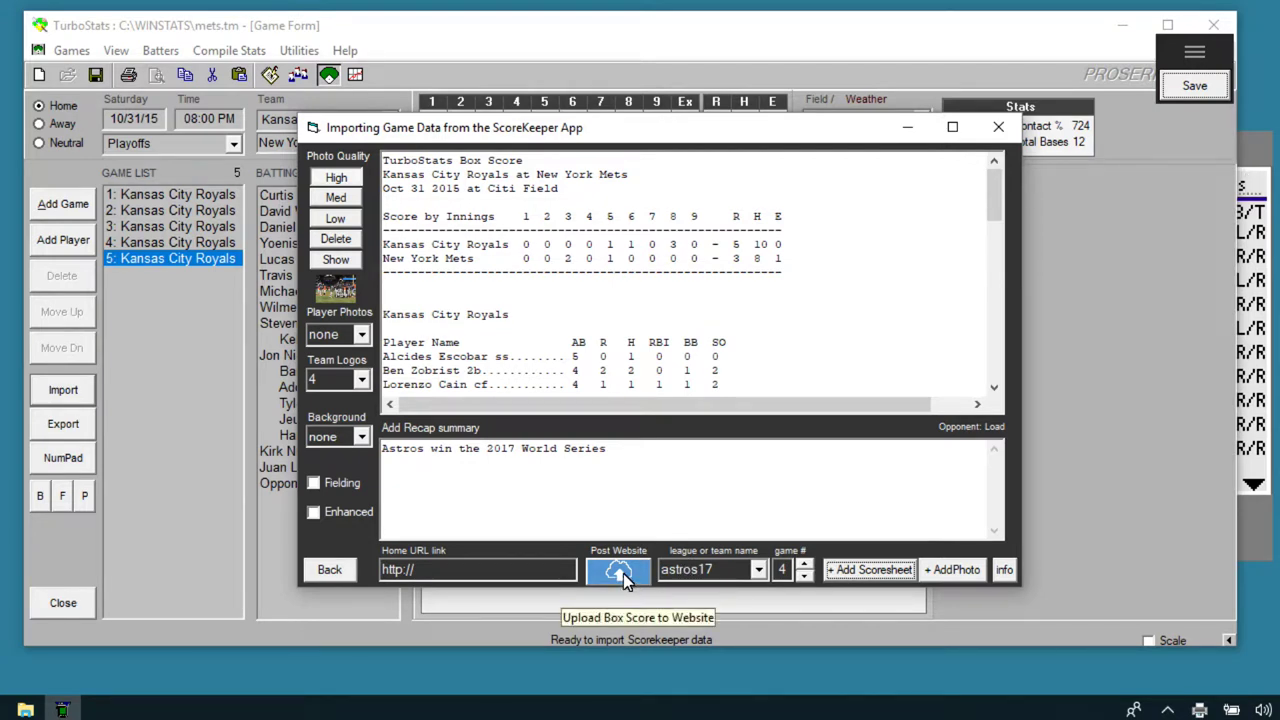
pyautogui.click(723, 575)
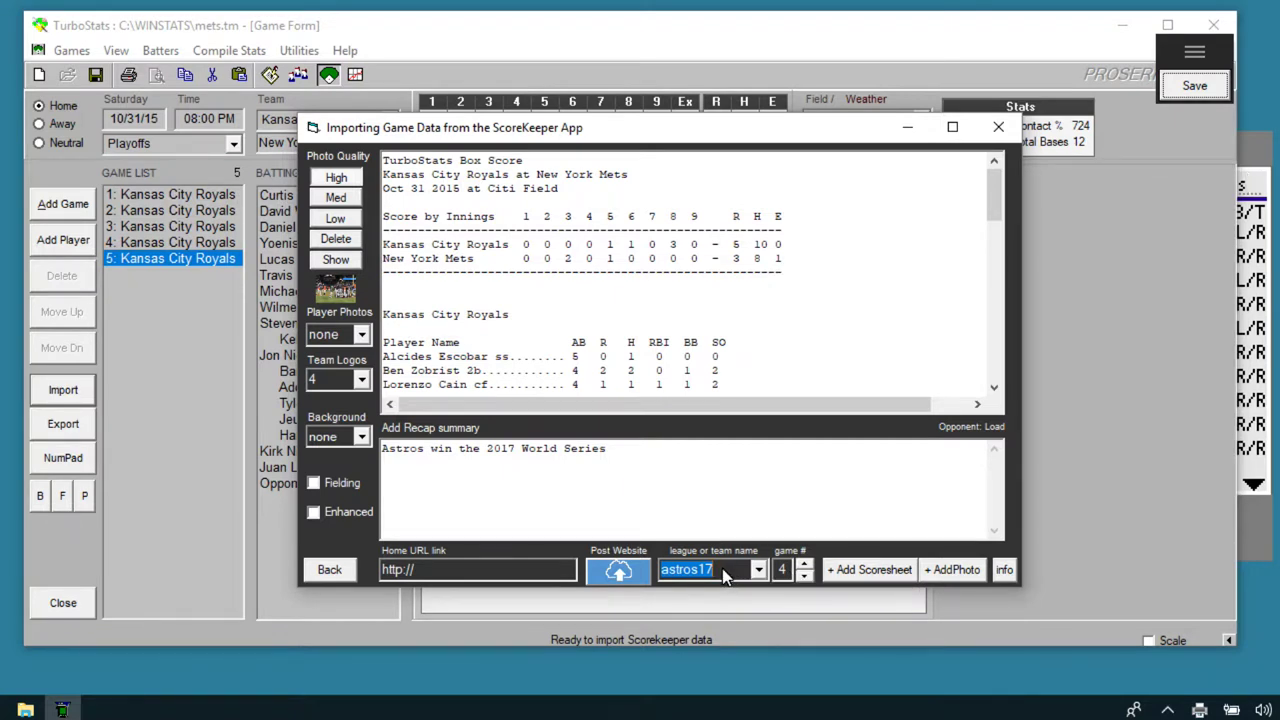
pyautogui.click(758, 572)
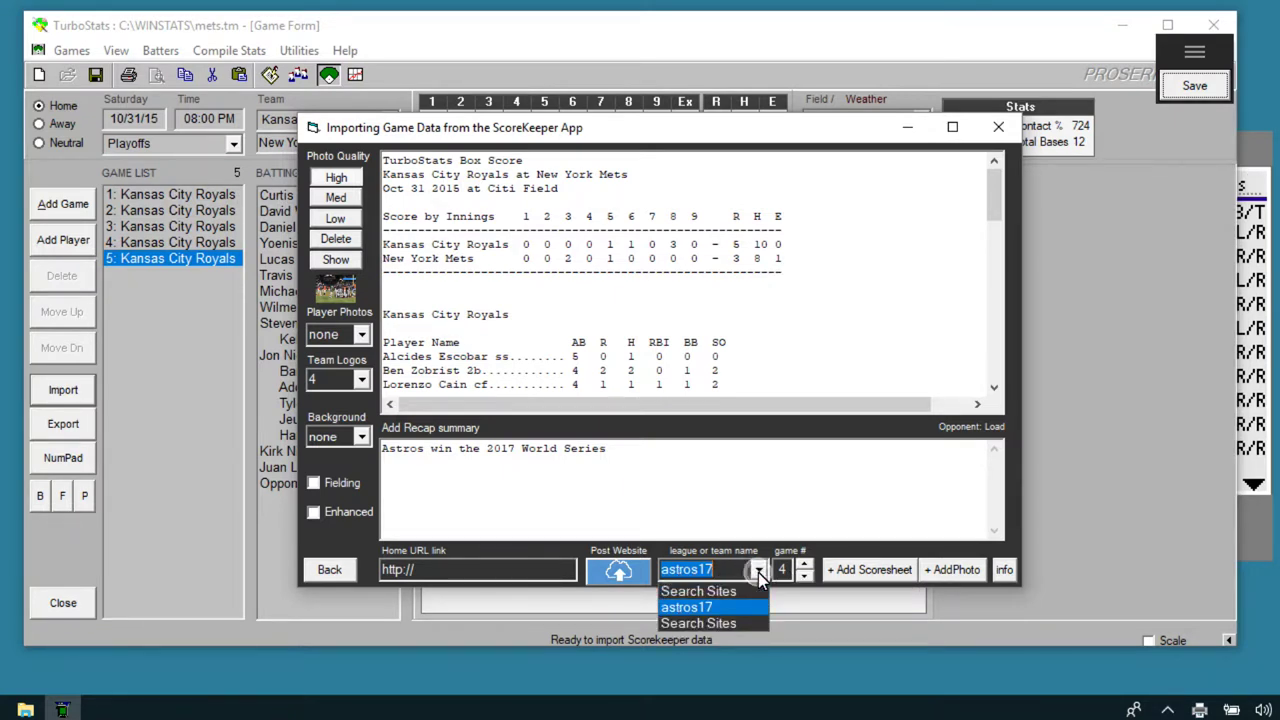
pyautogui.click(724, 573)
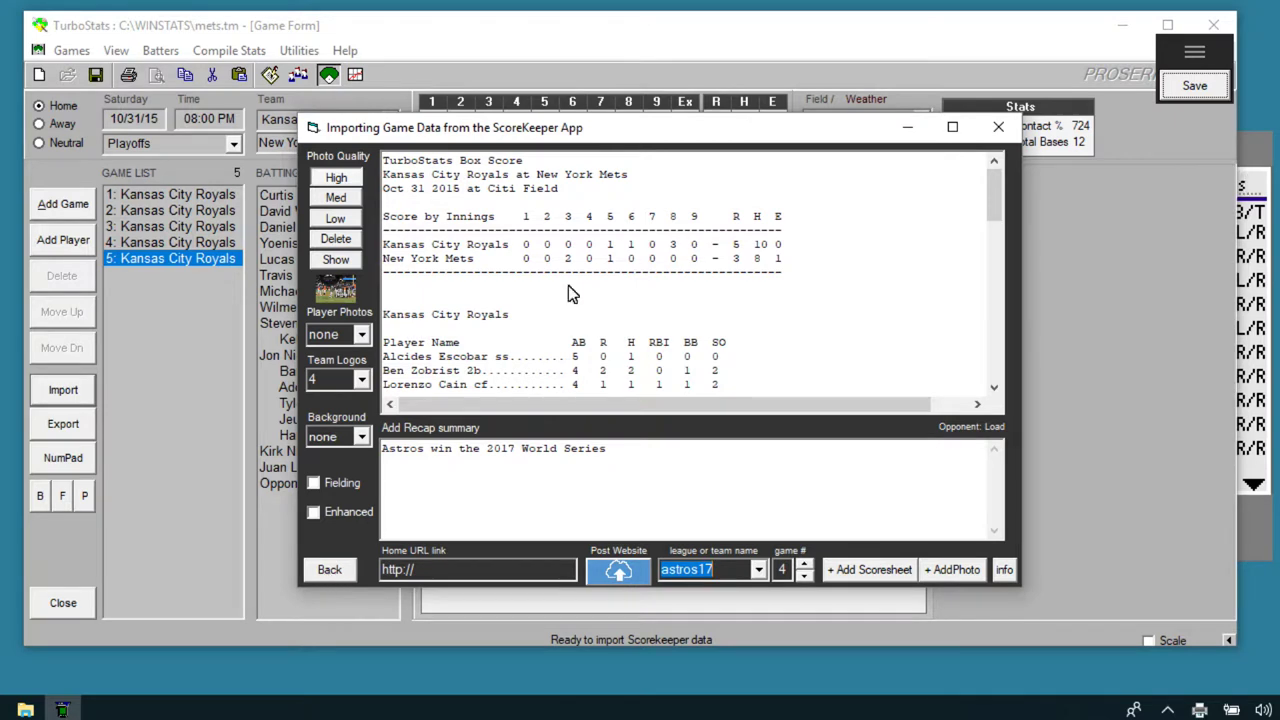
# Step: Return to the import dialog, open the text box score for the Oct 31 game, and select its entire text
pyautogui.click(330, 569)
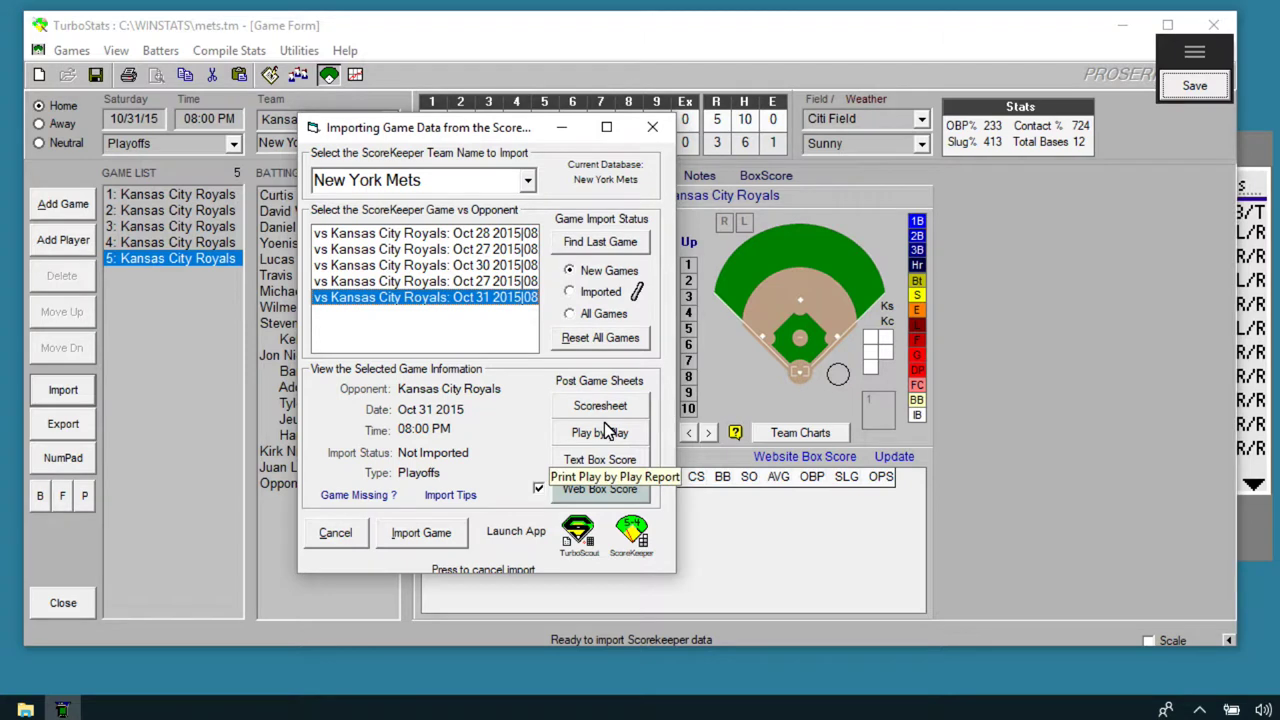
pyautogui.click(600, 459)
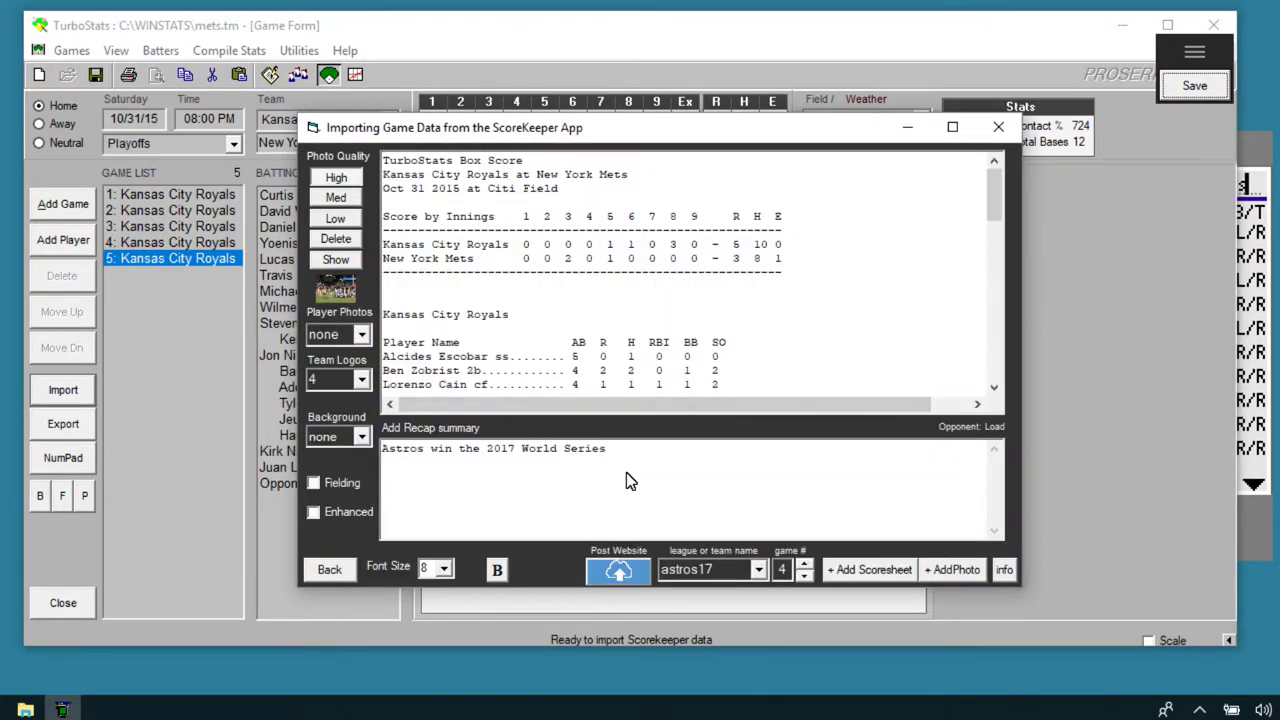
pyautogui.click(328, 571)
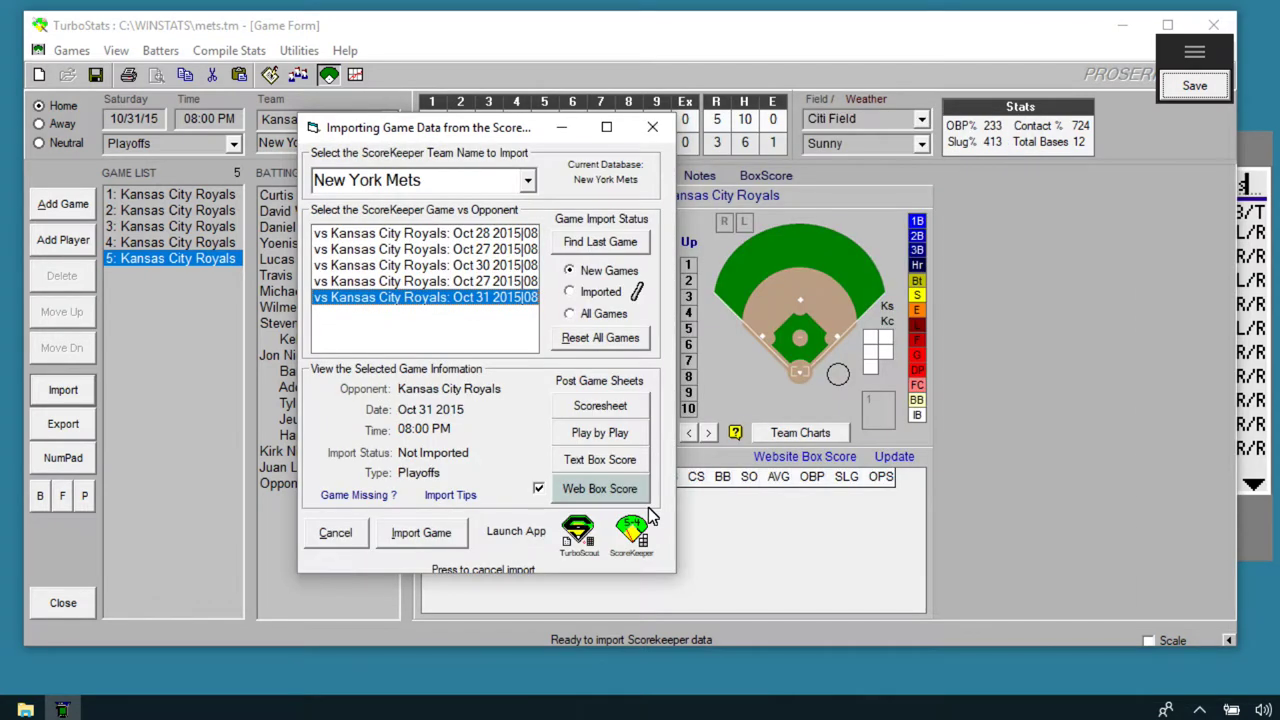
pyautogui.click(610, 480)
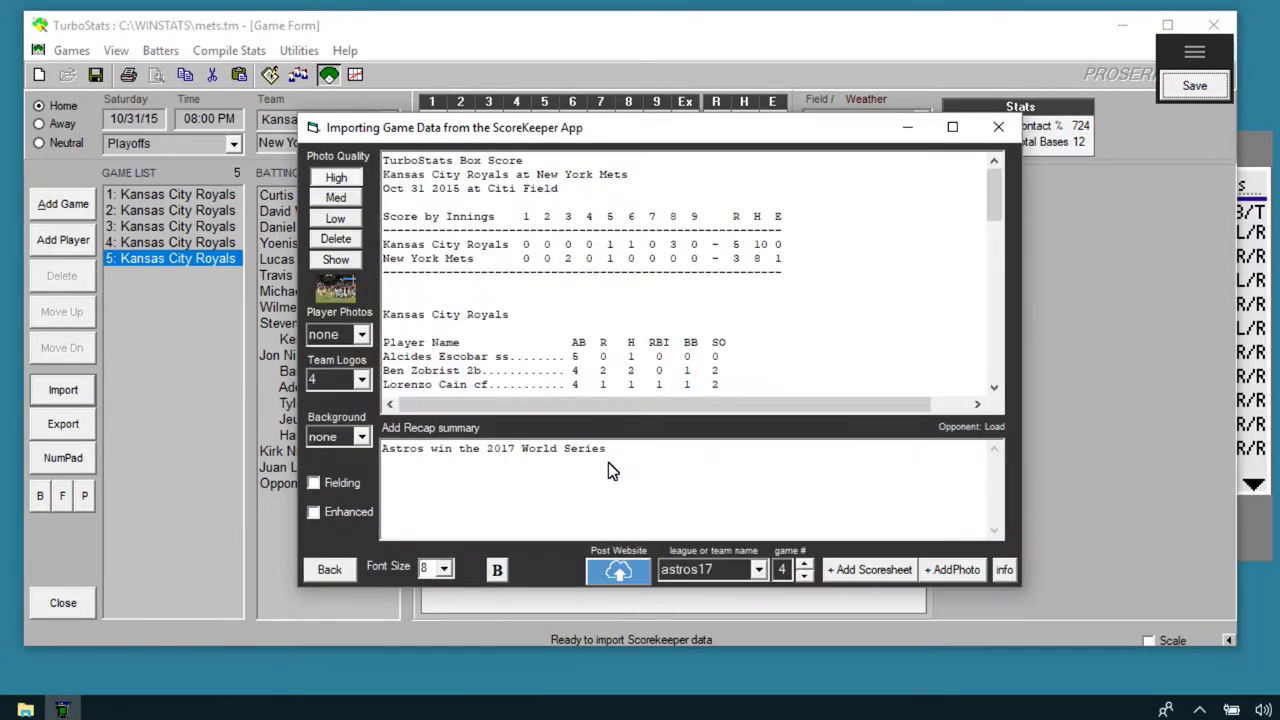
pyautogui.moveTo(393, 177); pyautogui.dragTo(892, 474)
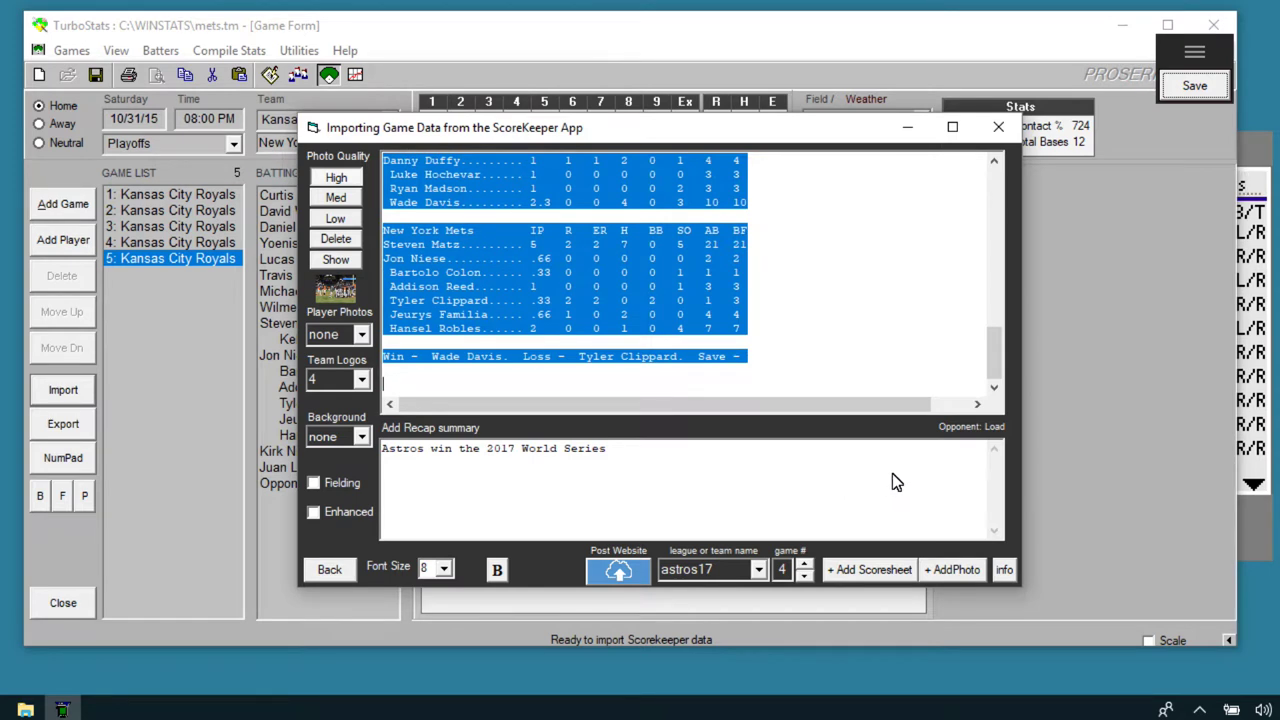
# Step: Copy the selected box score text and close the text box score window
pyautogui.rightClick(605, 246)
pyautogui.click(663, 310)
pyautogui.click(790, 276)
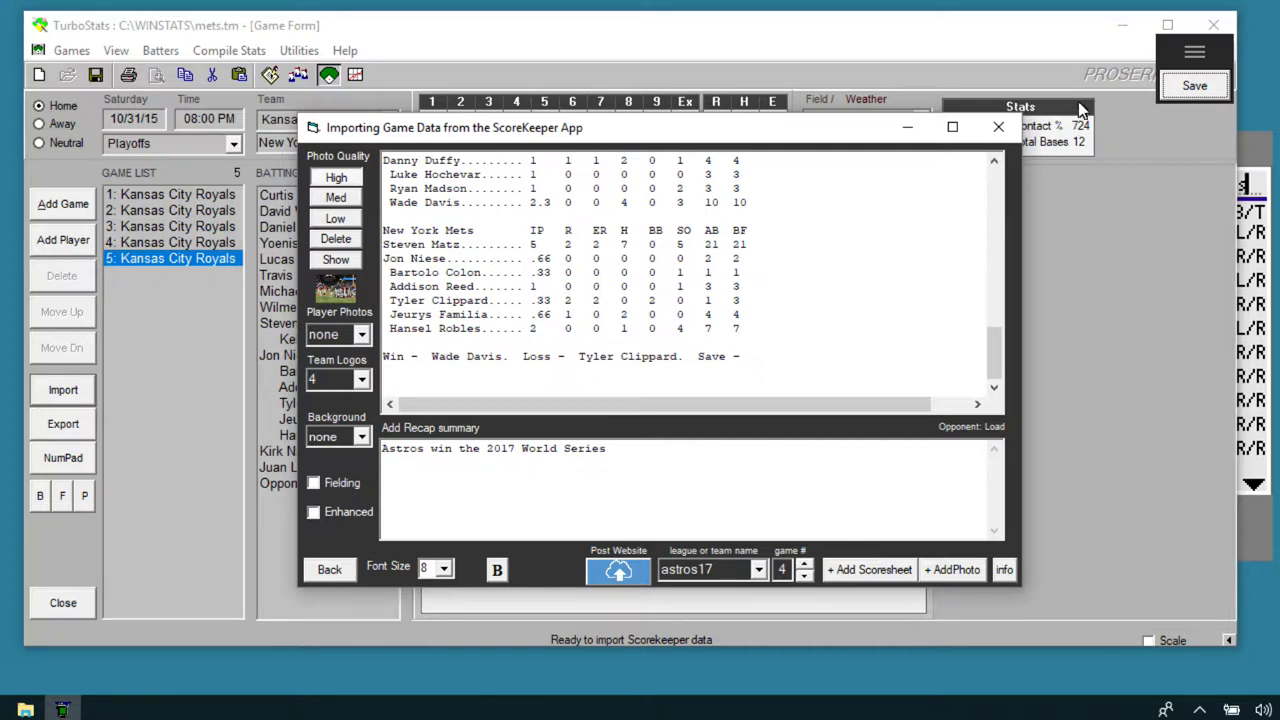
pyautogui.click(998, 127)
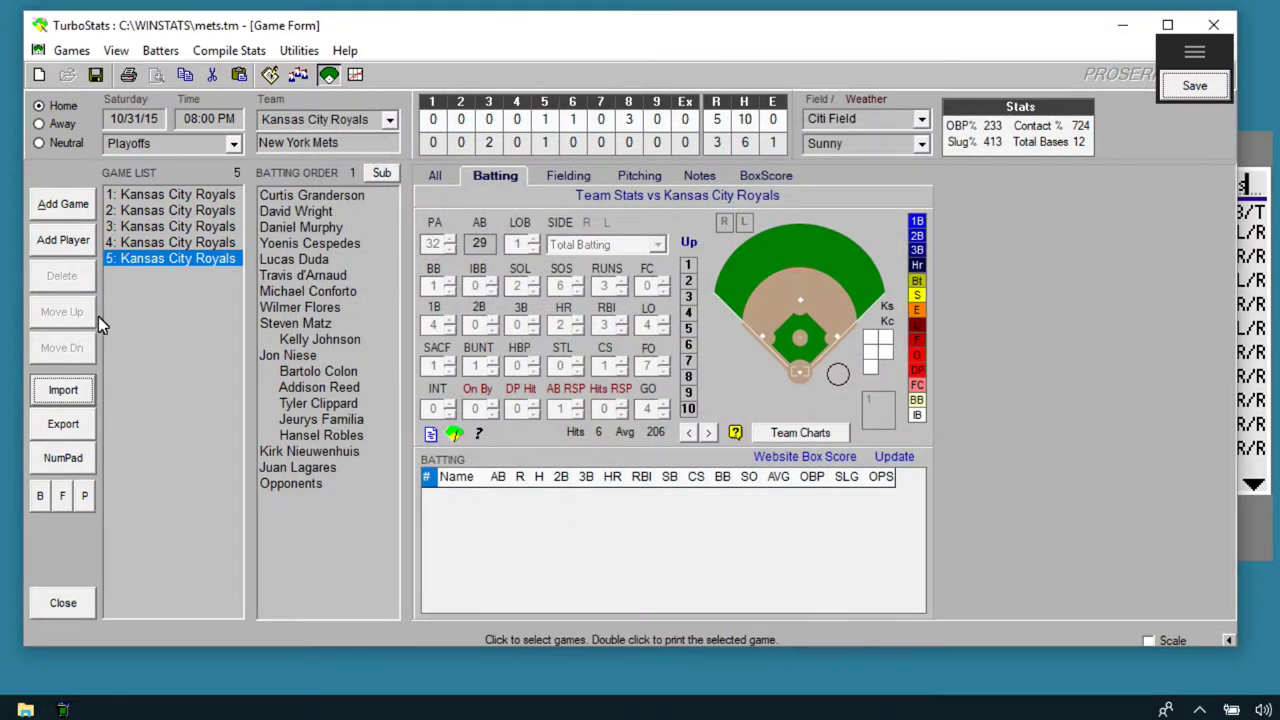
# Step: Import the Oct 31 2015 ScoreKeeper game against Kansas City Royals as a new game and accept its import confirmations
pyautogui.click(63, 390)
pyautogui.click(122, 406)
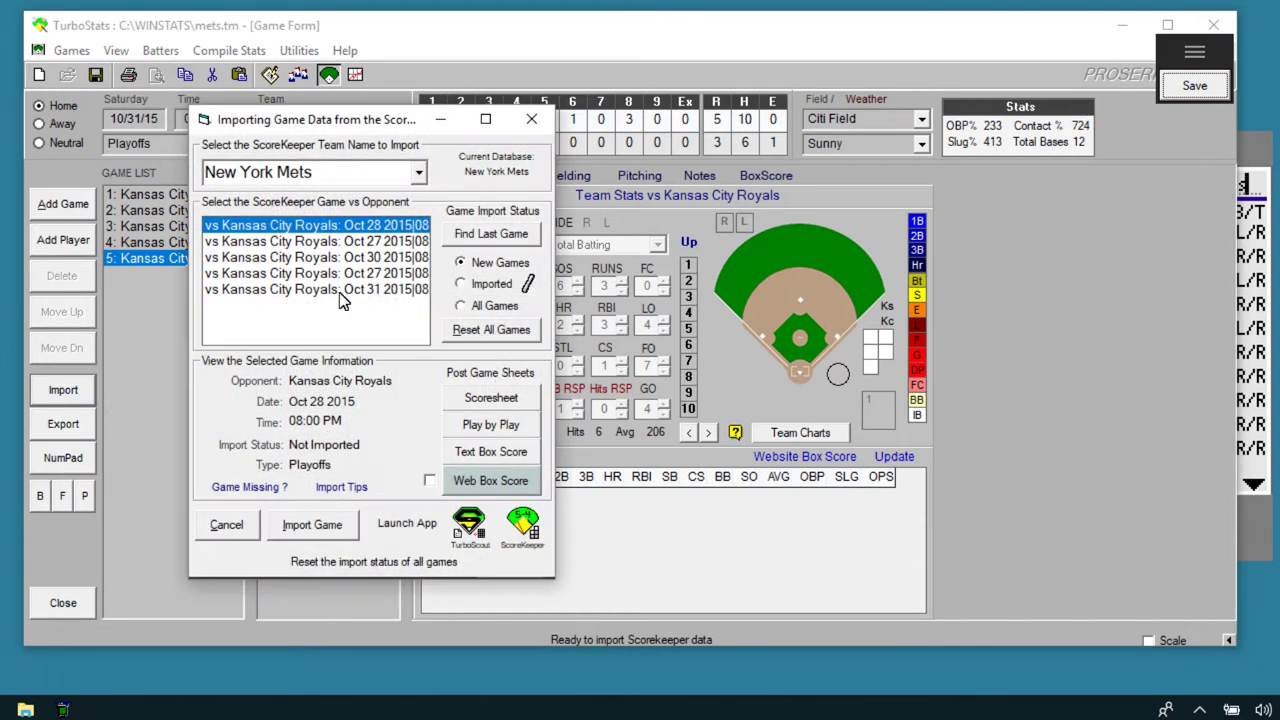
pyautogui.click(332, 289)
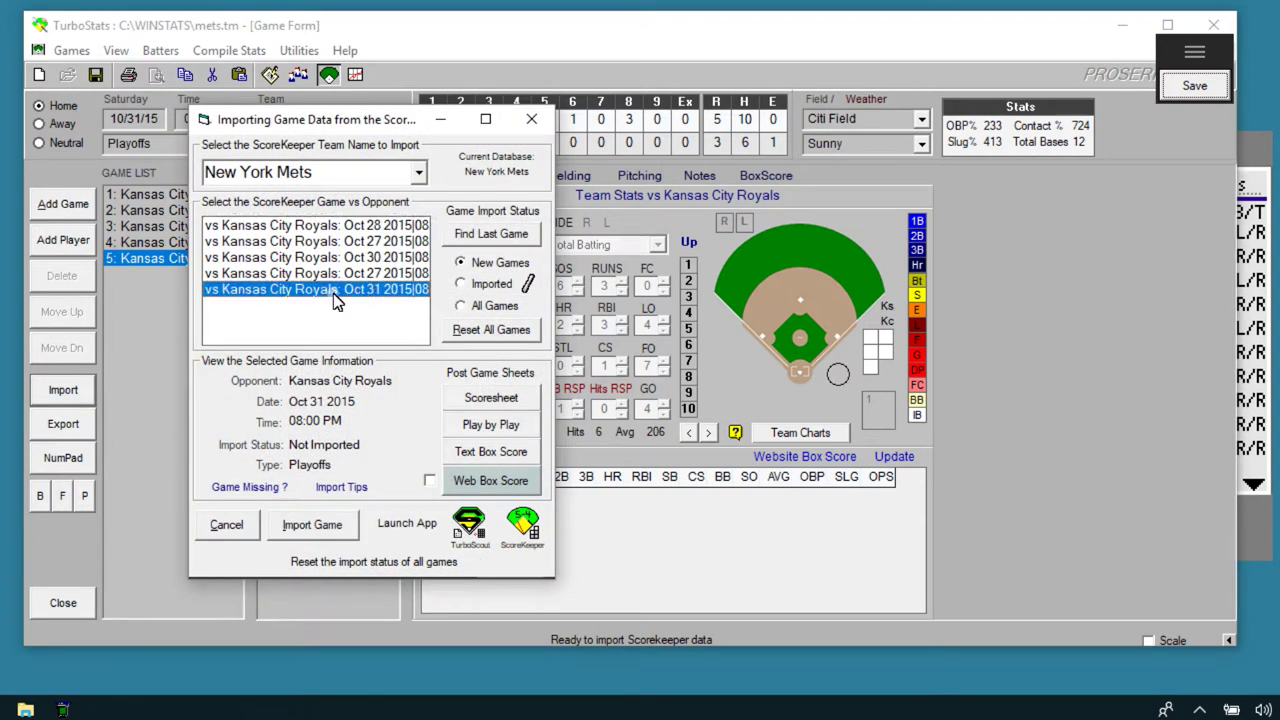
pyautogui.click(311, 527)
pyautogui.click(242, 72)
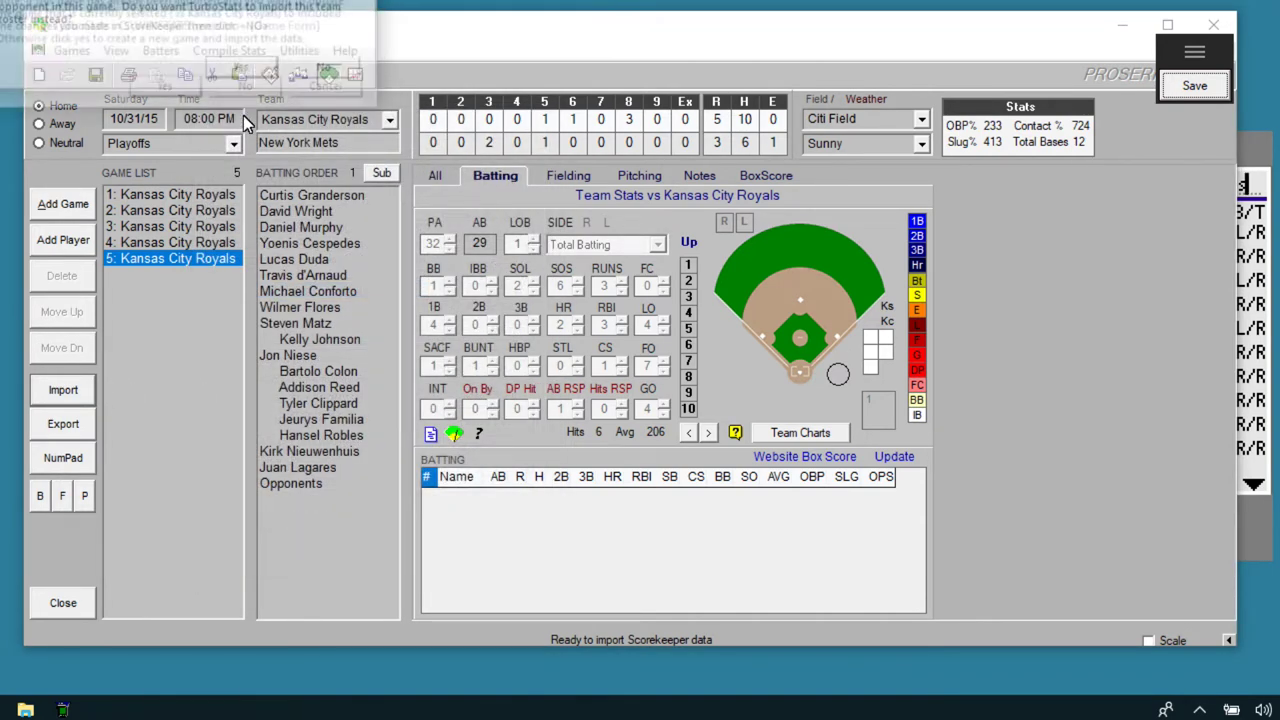
pyautogui.click(165, 89)
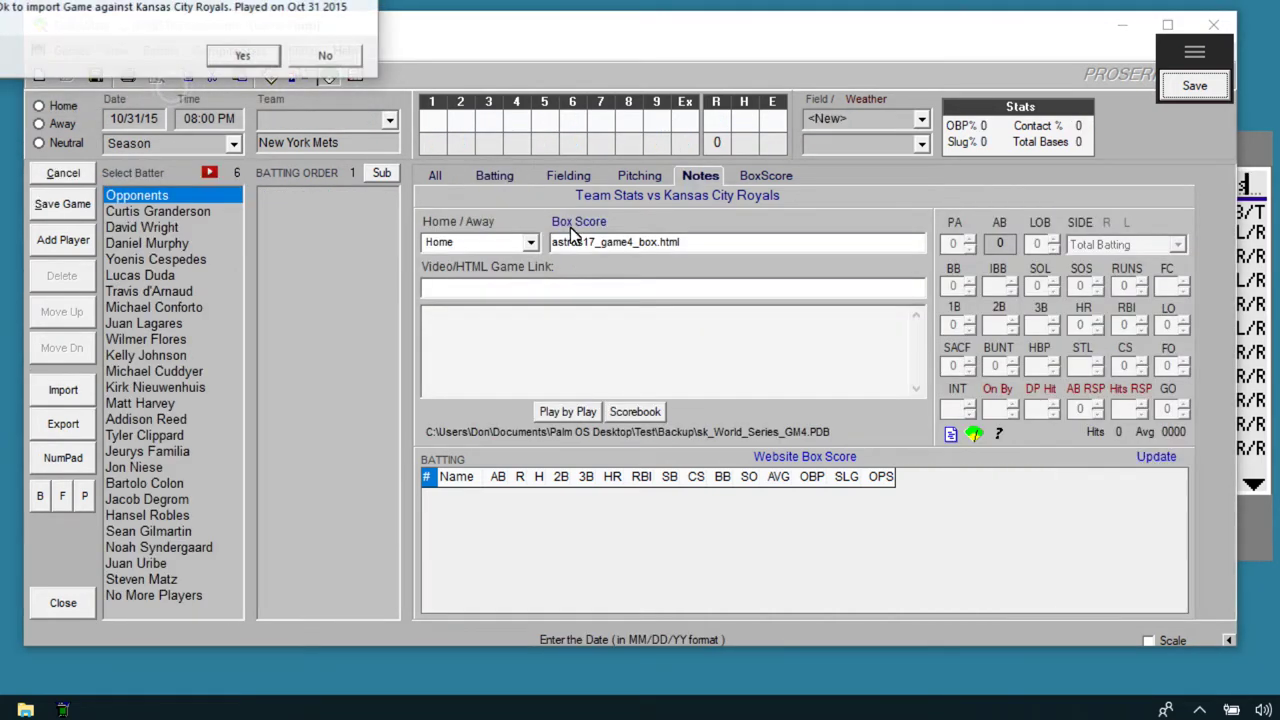
pyautogui.click(480, 224)
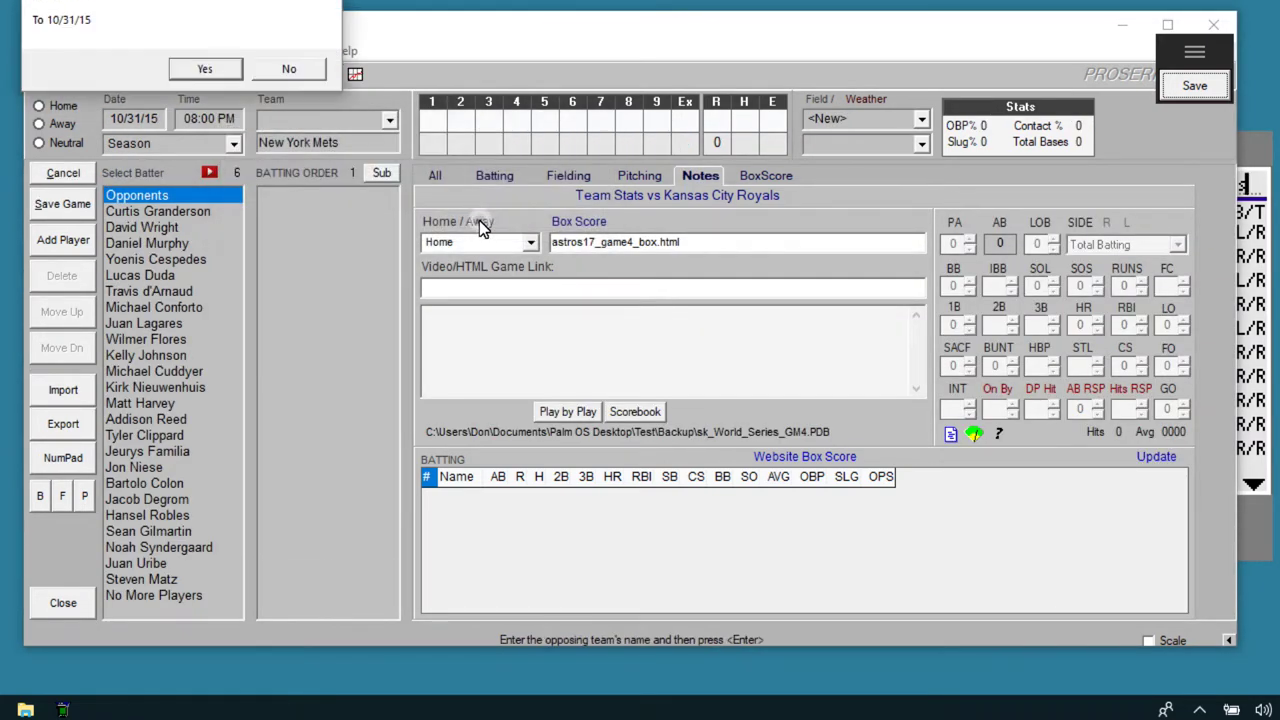
pyautogui.click(640, 385)
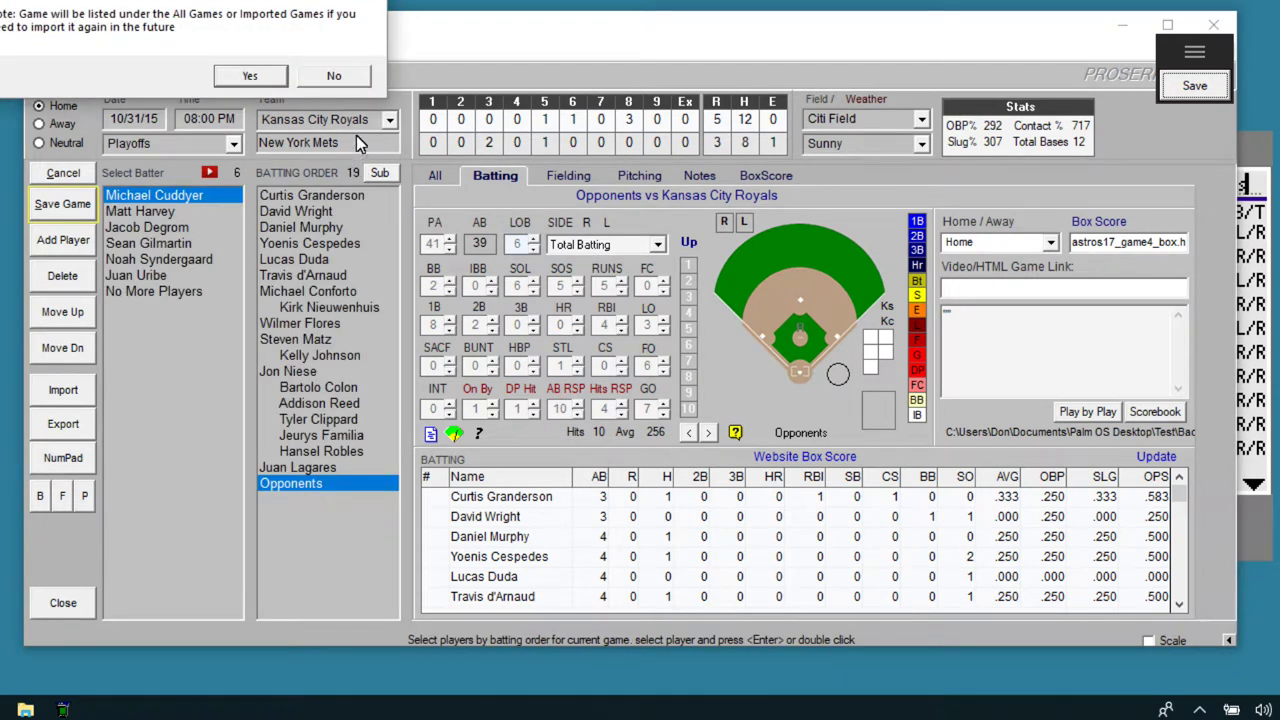
pyautogui.click(252, 78)
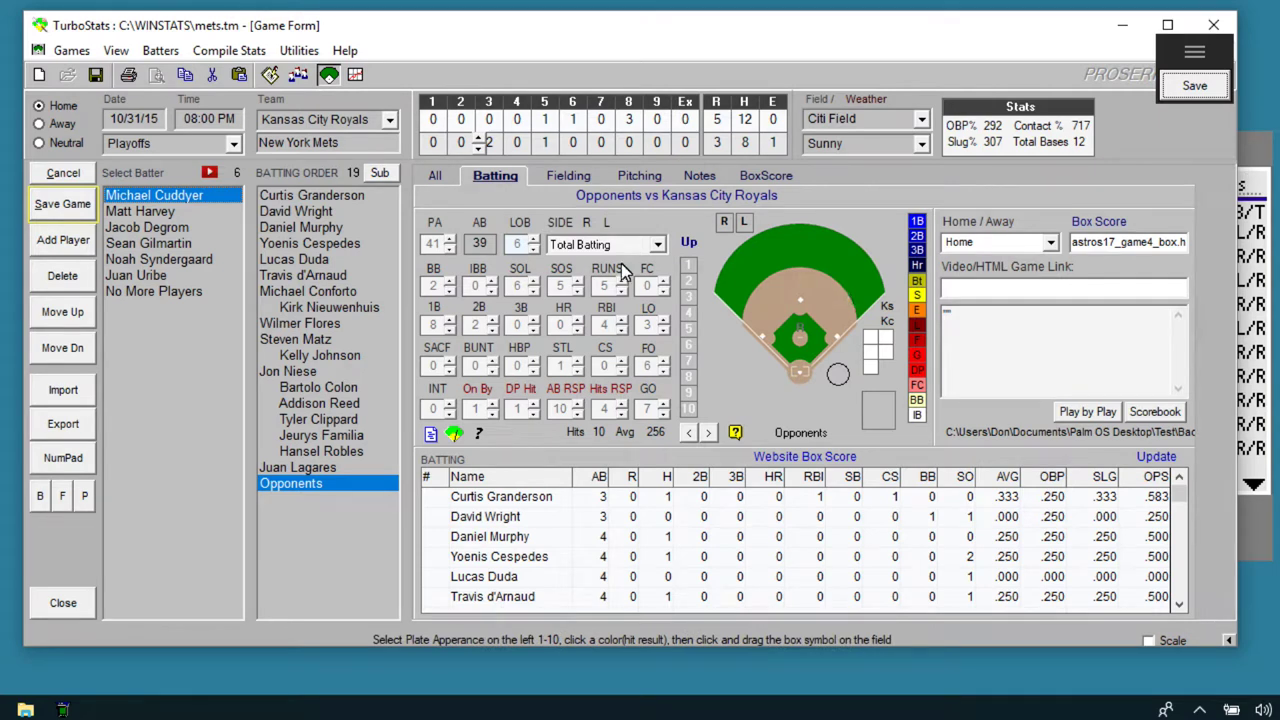
# Step: Save the imported Oct 31 game to the team's game list
pyautogui.click(63, 390)
pyautogui.click(201, 405)
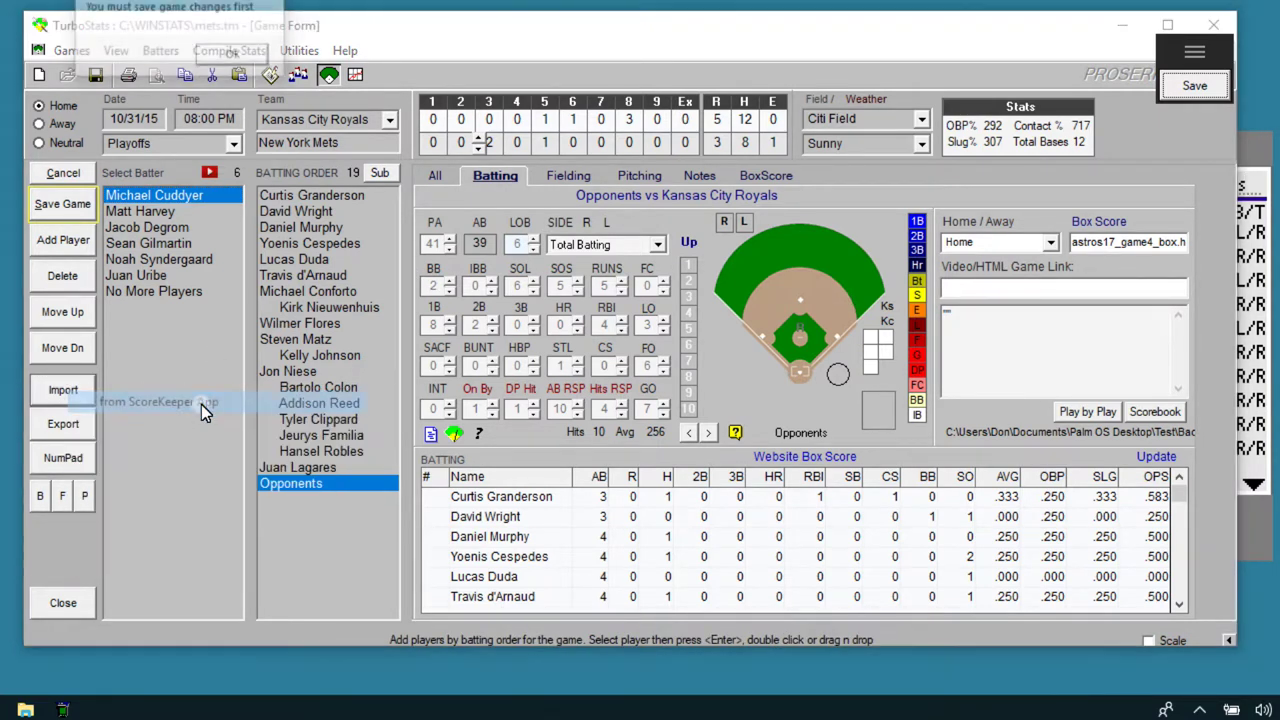
pyautogui.click(235, 57)
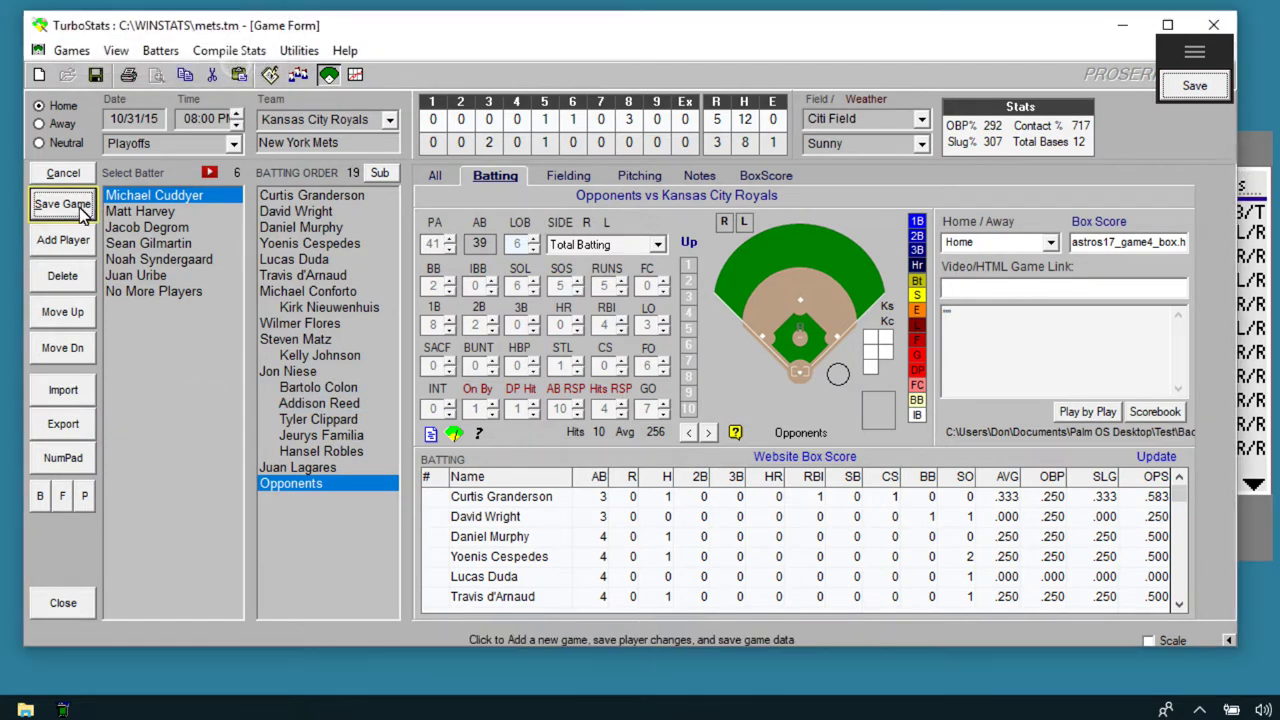
pyautogui.click(225, 56)
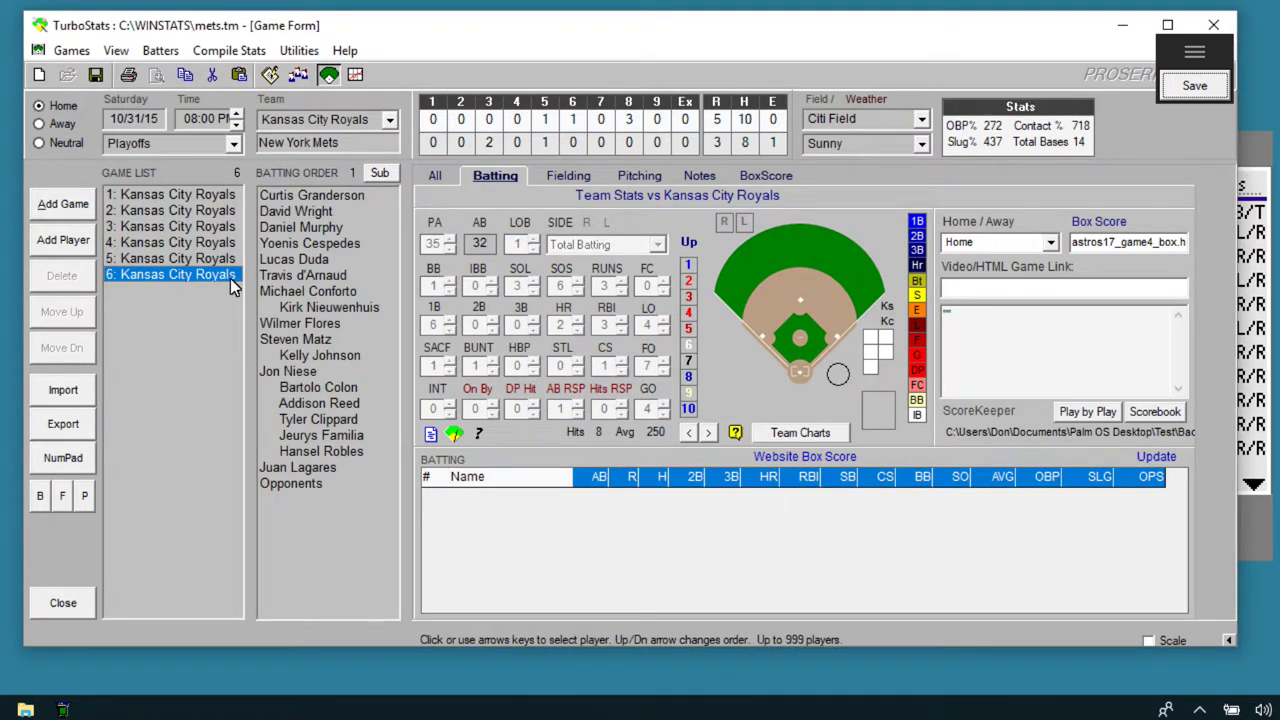
# Step: Compare games 5 and 6 against the Kansas City Royals in the game list
pyautogui.click(181, 258)
pyautogui.click(175, 276)
pyautogui.click(176, 260)
pyautogui.click(176, 276)
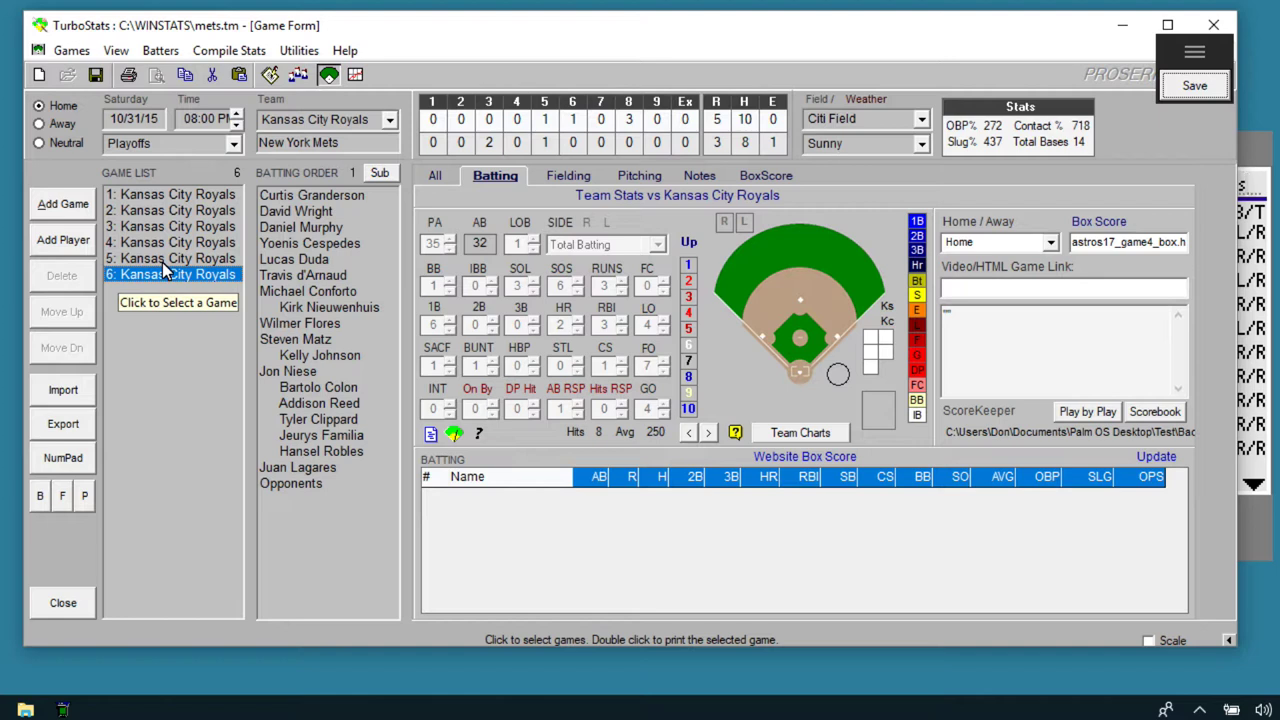
pyautogui.click(222, 259)
pyautogui.click(215, 275)
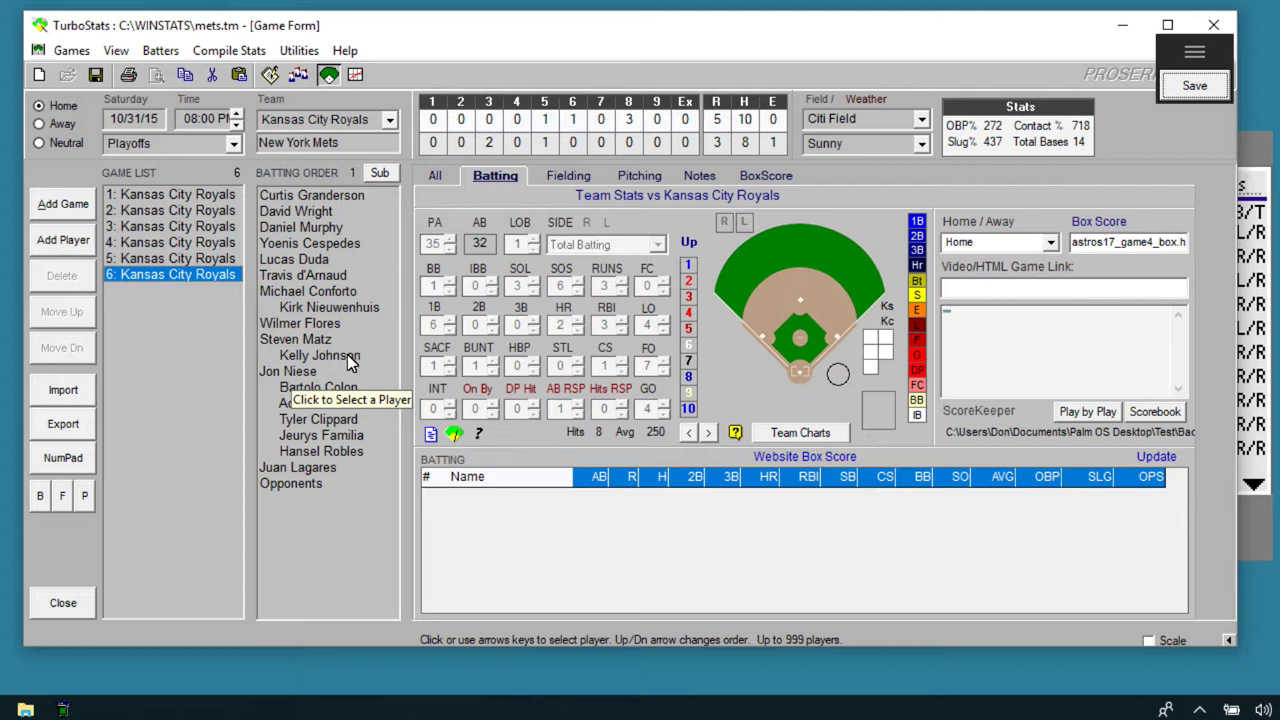
# Step: Start compiling team stats and open the advanced stat filter options
pyautogui.click(228, 52)
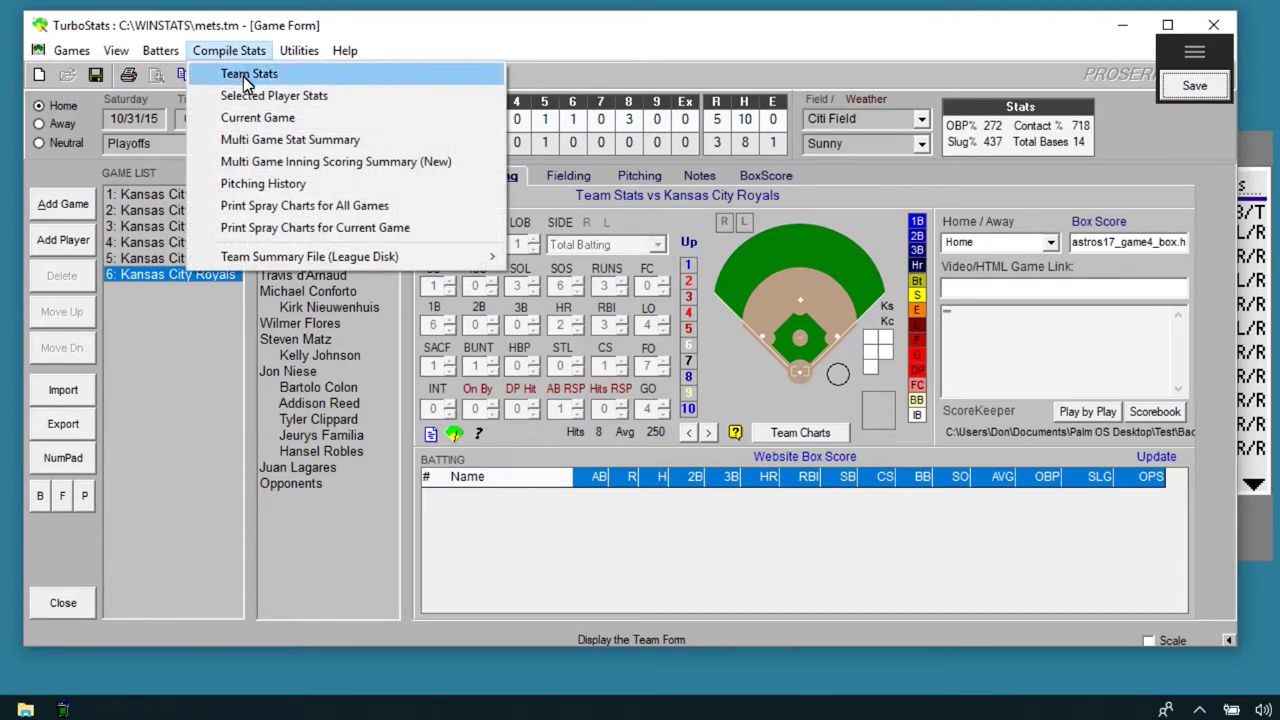
pyautogui.click(240, 74)
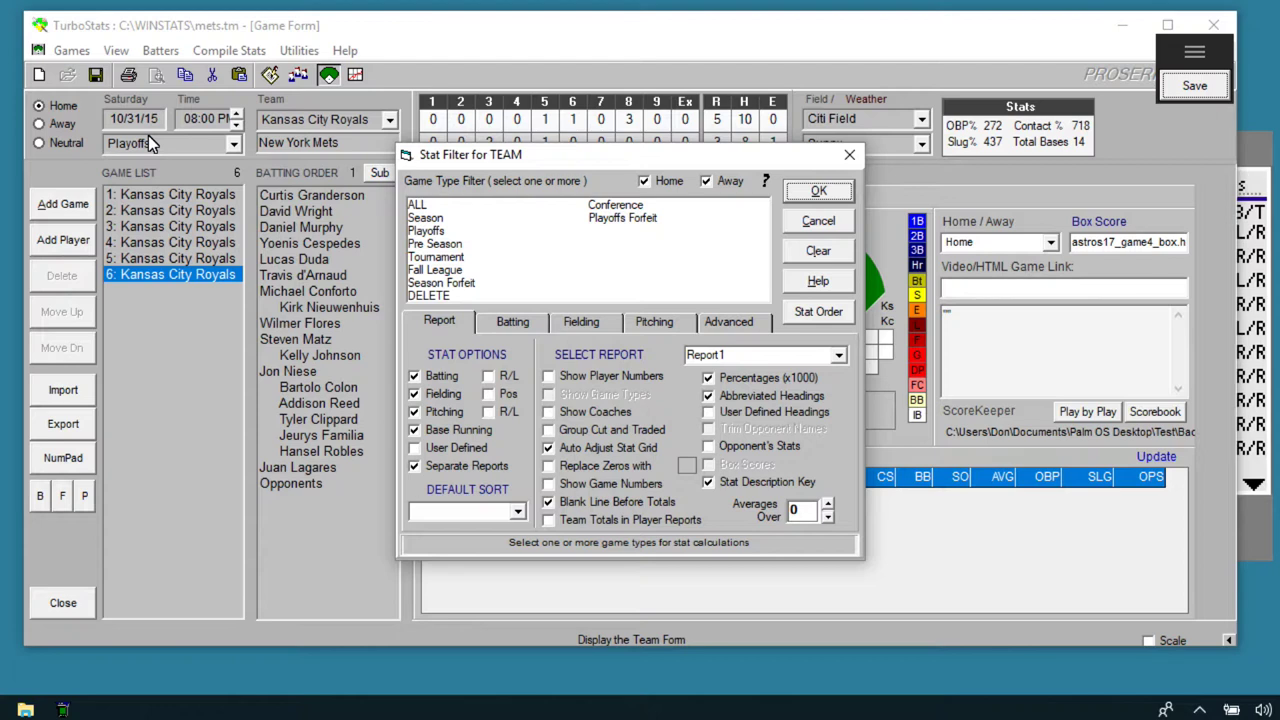
pyautogui.click(728, 321)
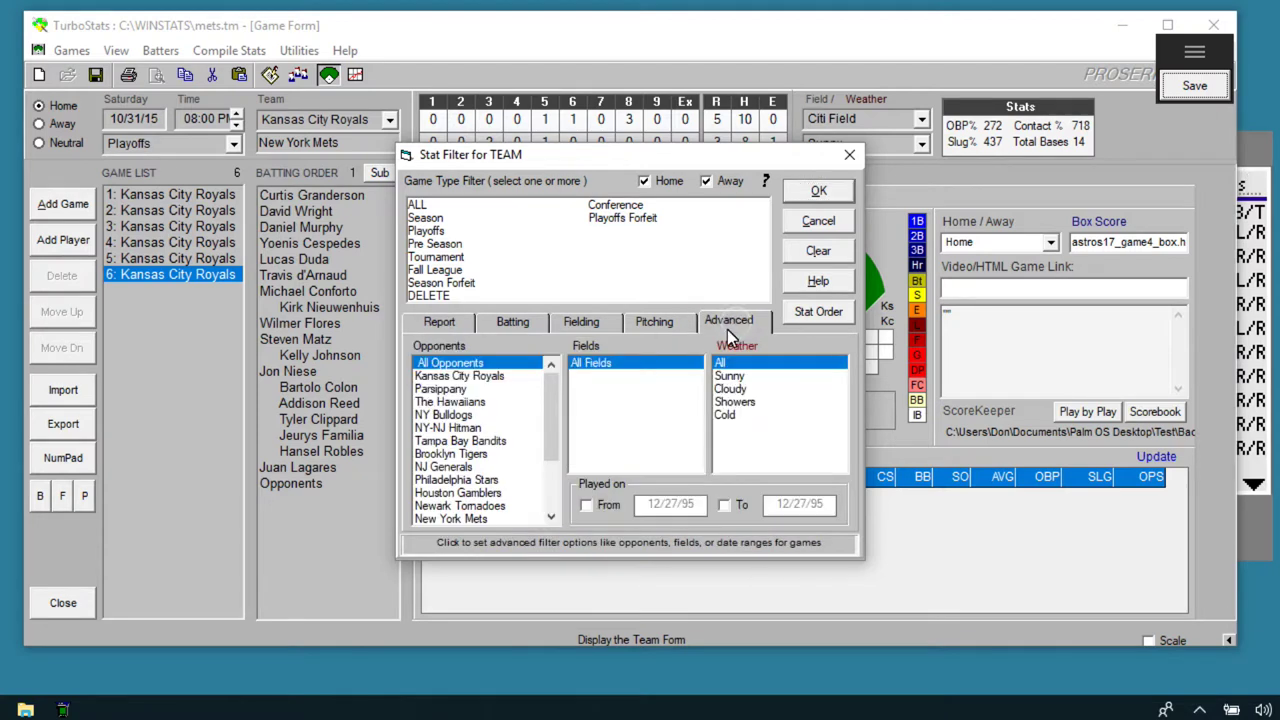
# Step: Try the From and To date limits and the Kansas City Royals opponent filter for the team stats
pyautogui.click(590, 506)
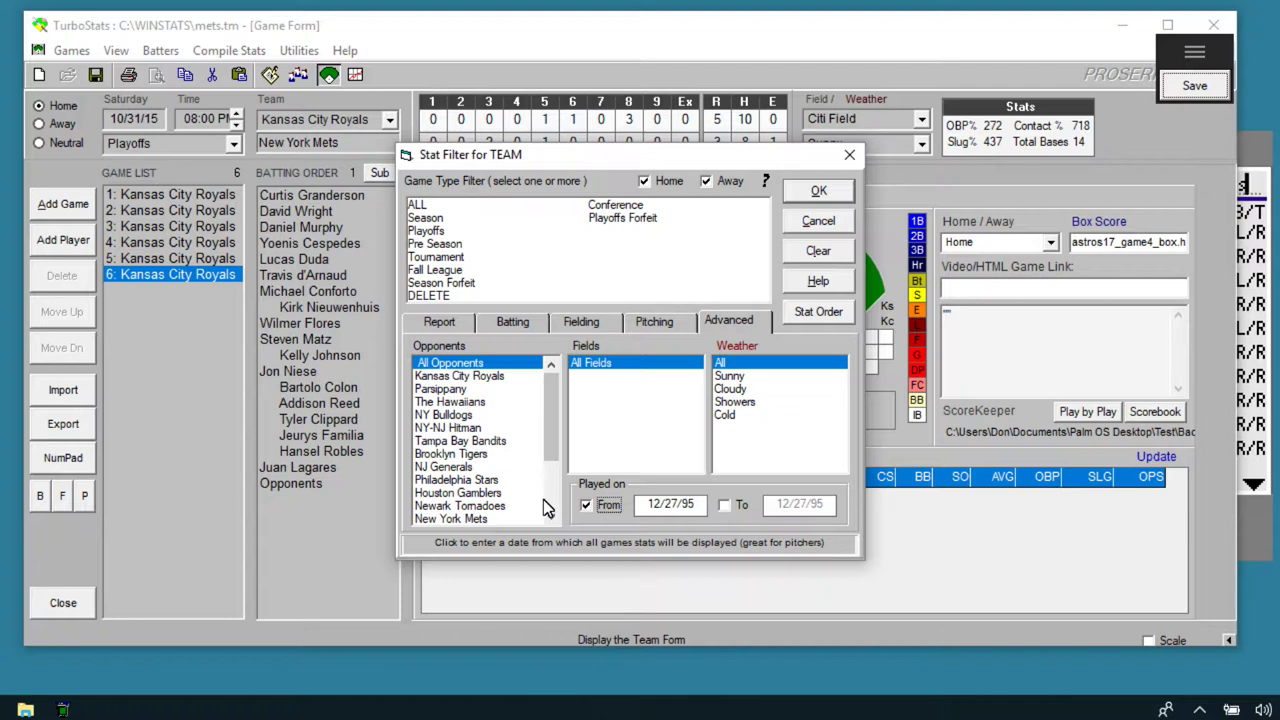
pyautogui.click(588, 510)
pyautogui.click(723, 507)
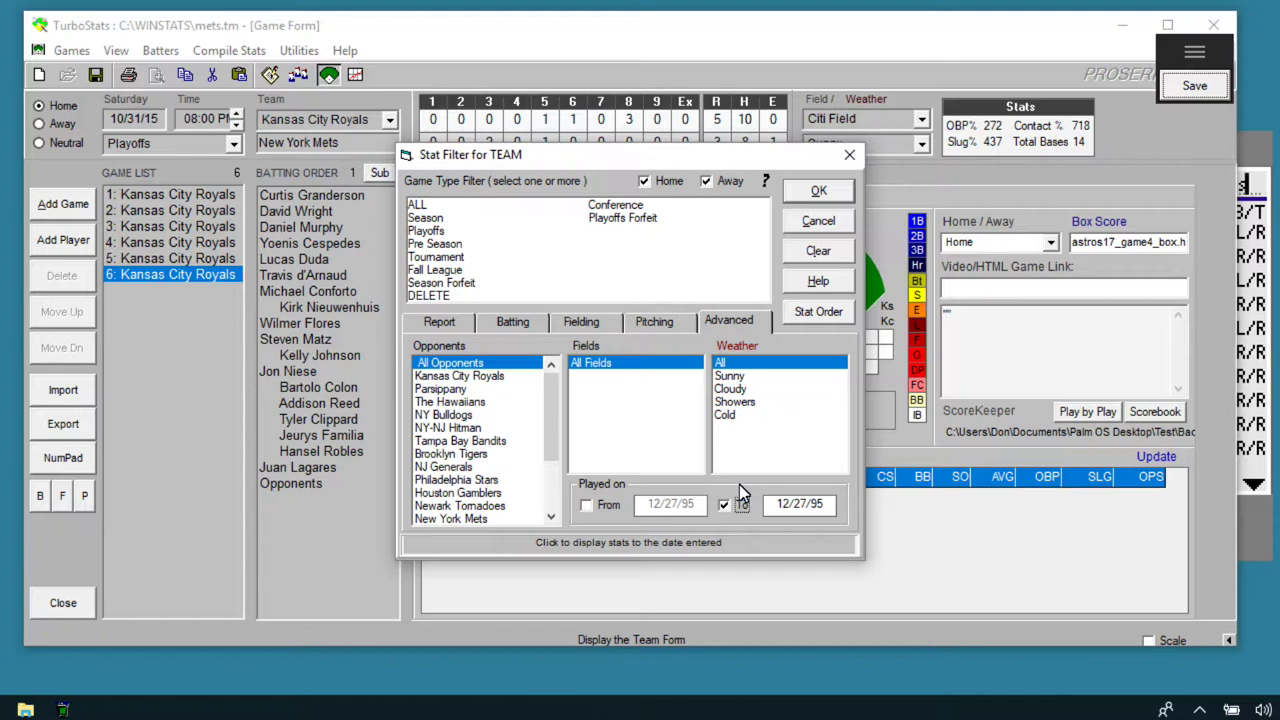
pyautogui.click(586, 505)
pyautogui.click(724, 507)
pyautogui.click(590, 510)
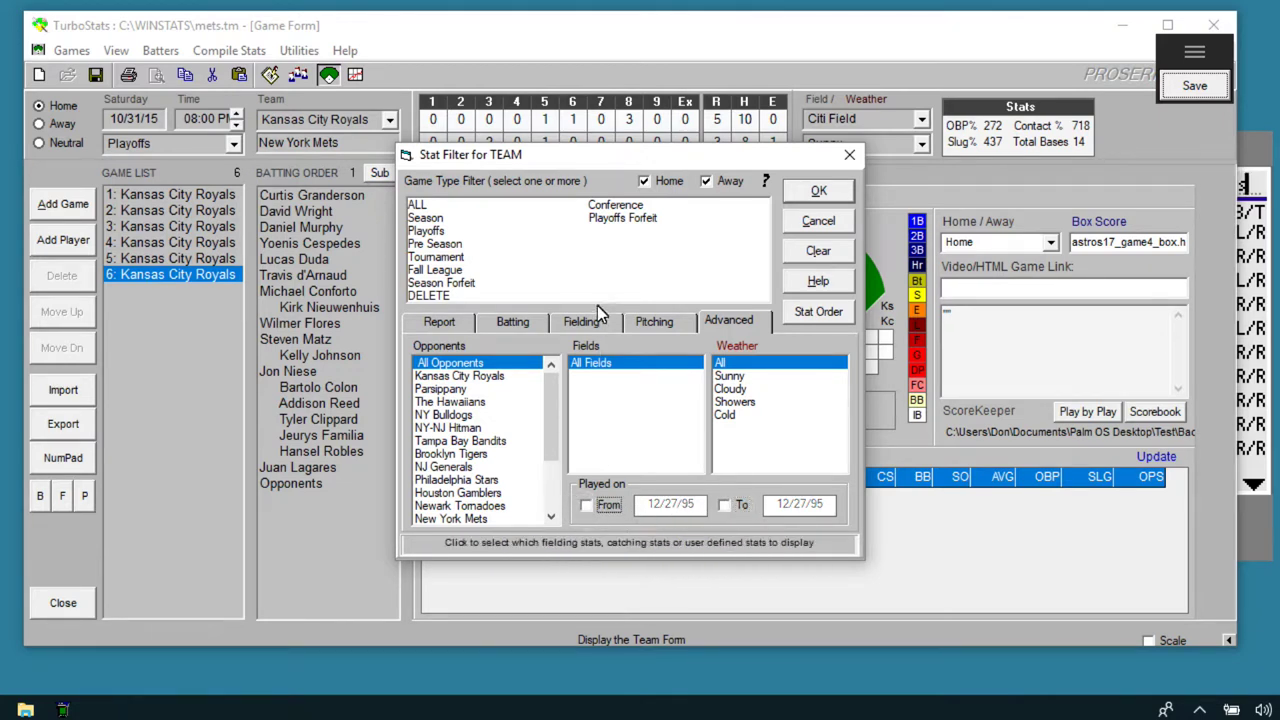
pyautogui.click(462, 377)
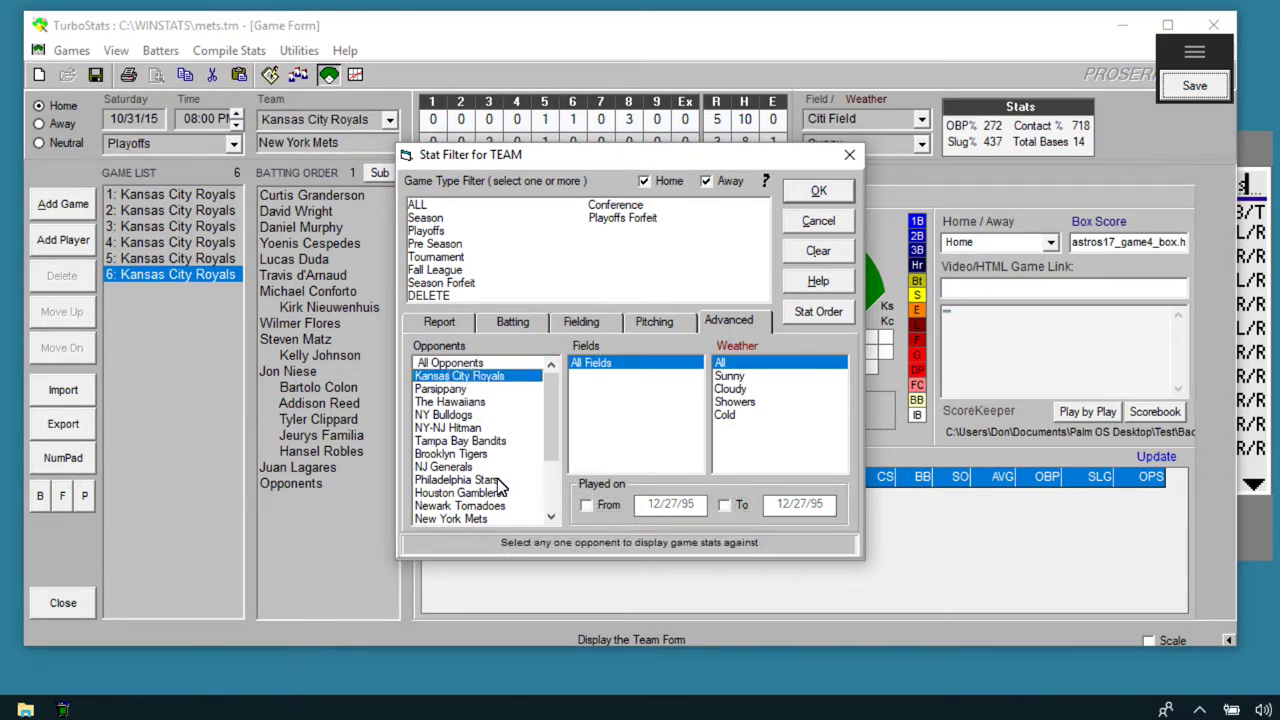
pyautogui.click(505, 364)
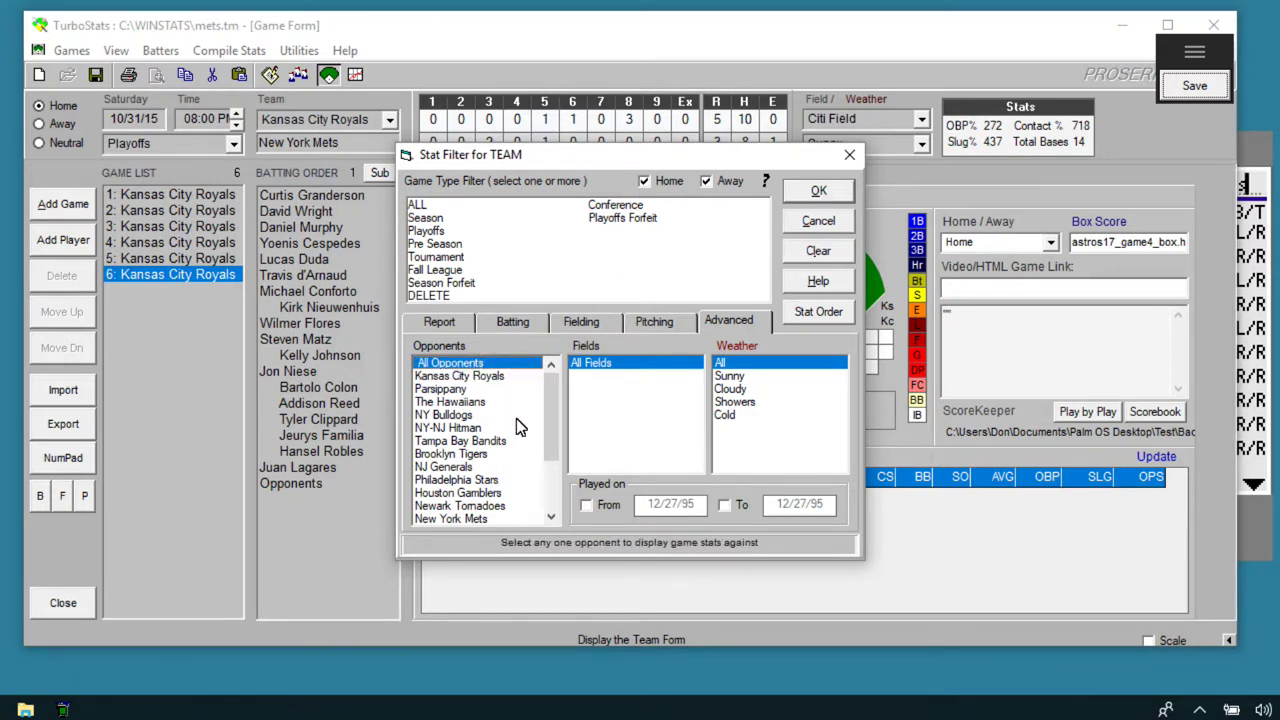
# Step: Include Hit 2 Left, Hit 2 Center and Hit 2 Right in the team batting stats
pyautogui.click(436, 323)
pyautogui.click(513, 321)
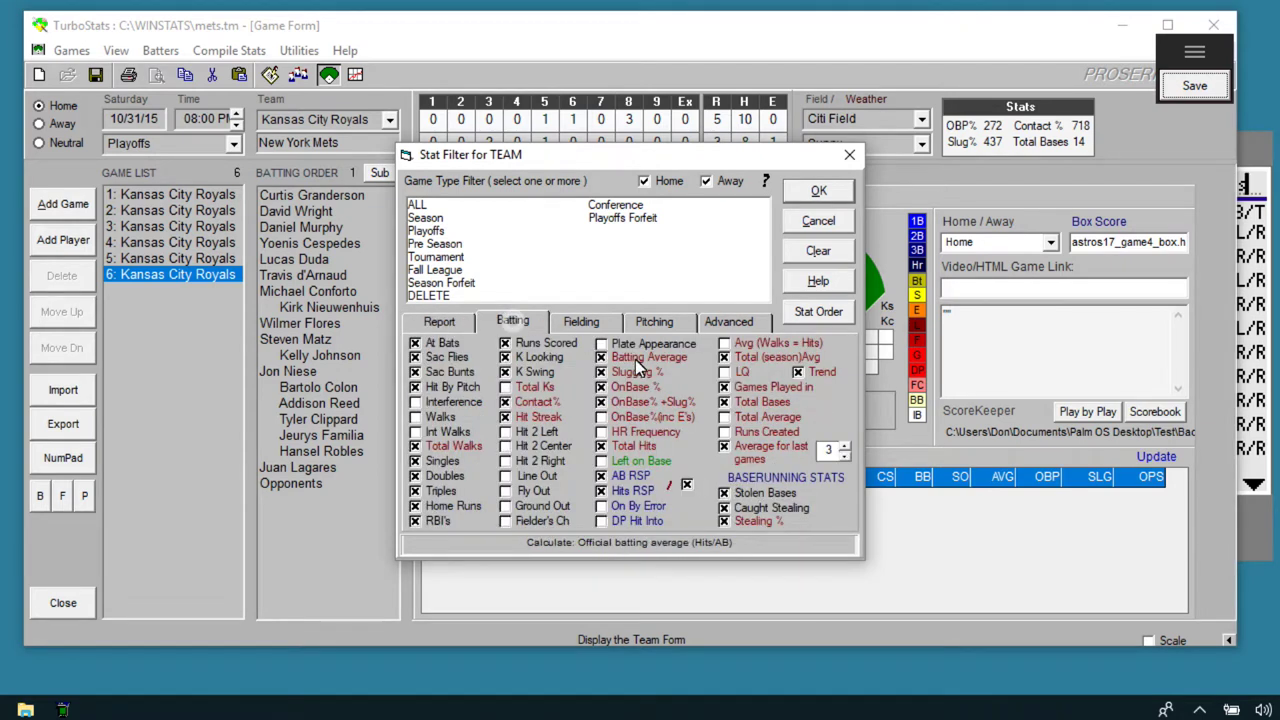
pyautogui.click(505, 431)
pyautogui.click(505, 446)
pyautogui.click(505, 461)
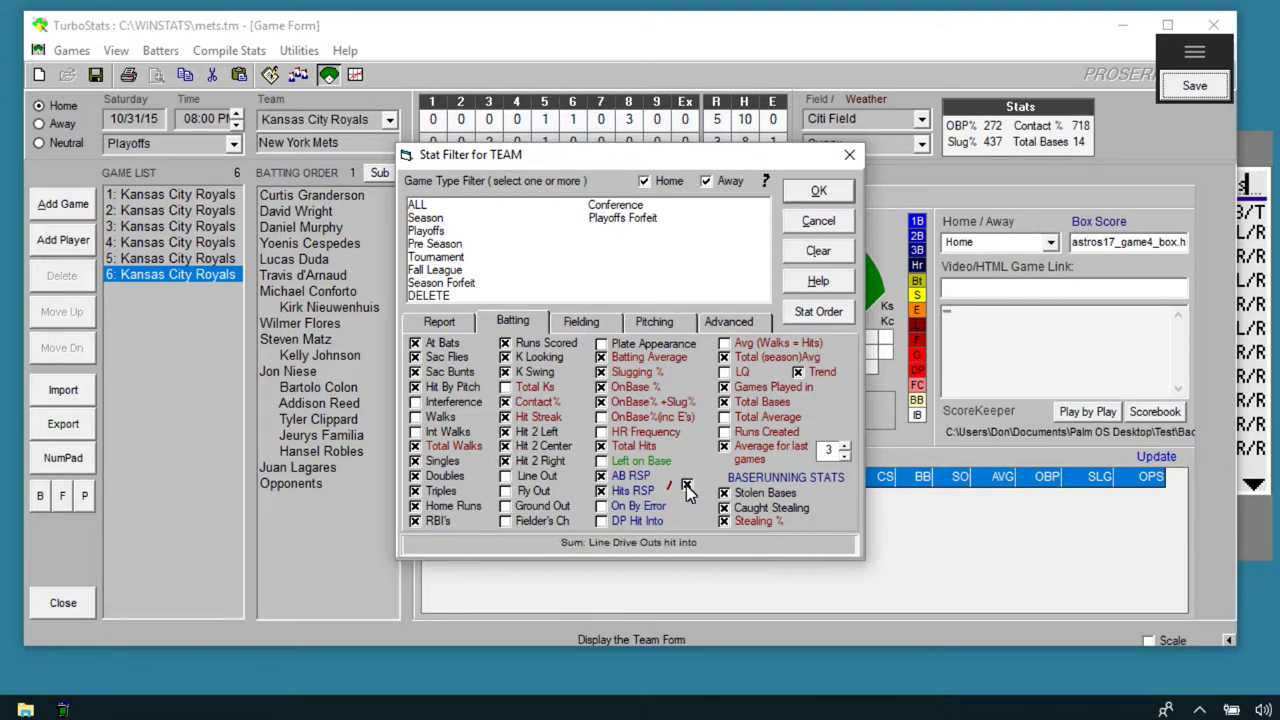
# Step: Add Fastball, Slider and Split to the pitching stats and generate the team stats report
pyautogui.click(590, 324)
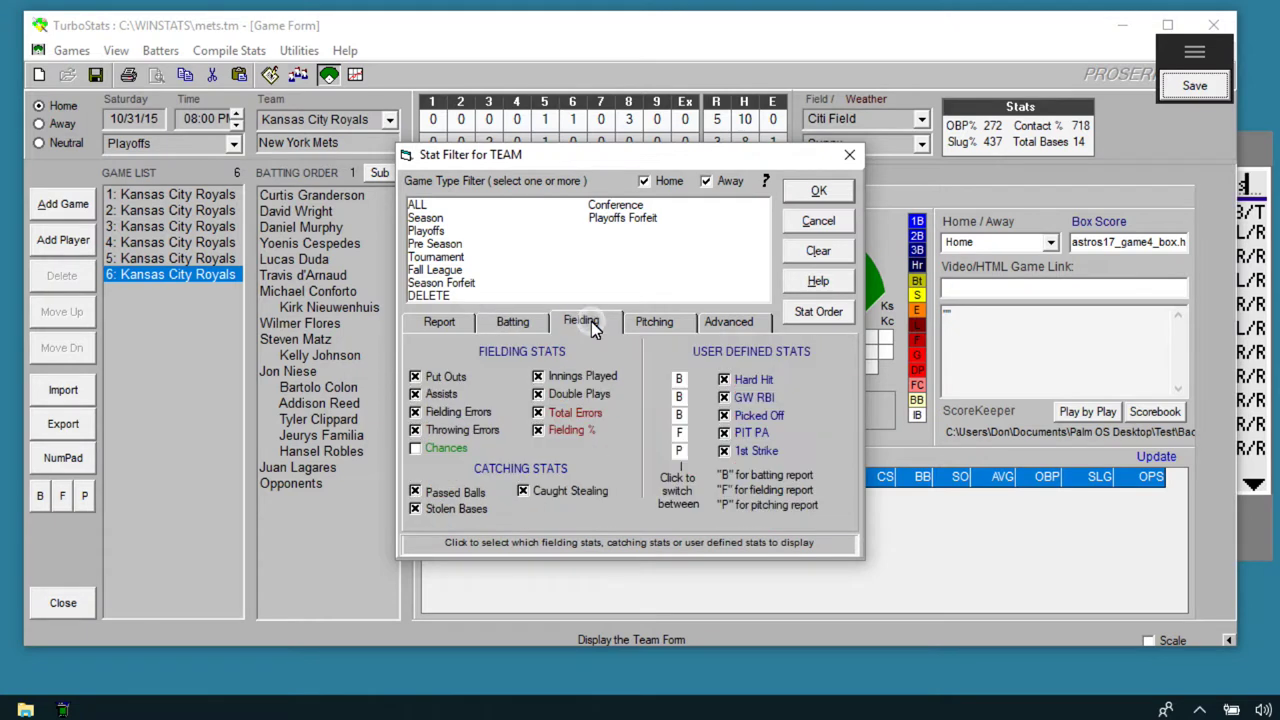
pyautogui.click(654, 325)
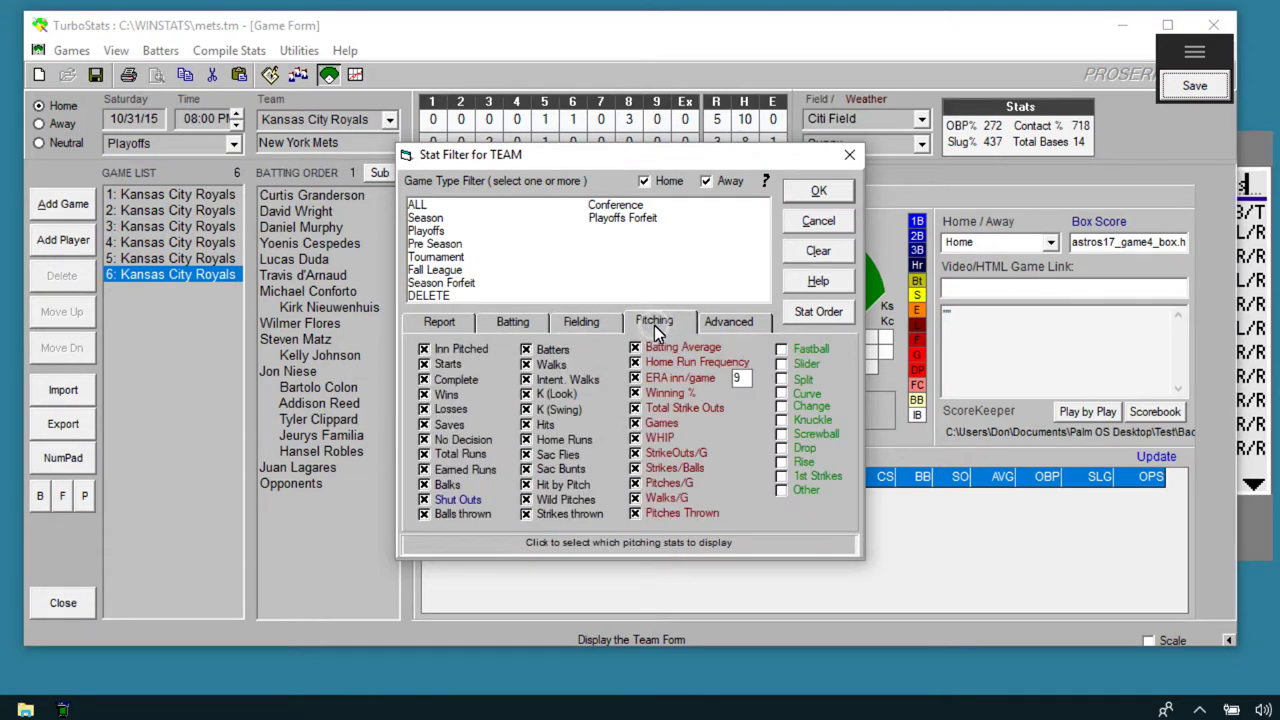
pyautogui.click(781, 349)
pyautogui.click(781, 364)
pyautogui.click(781, 379)
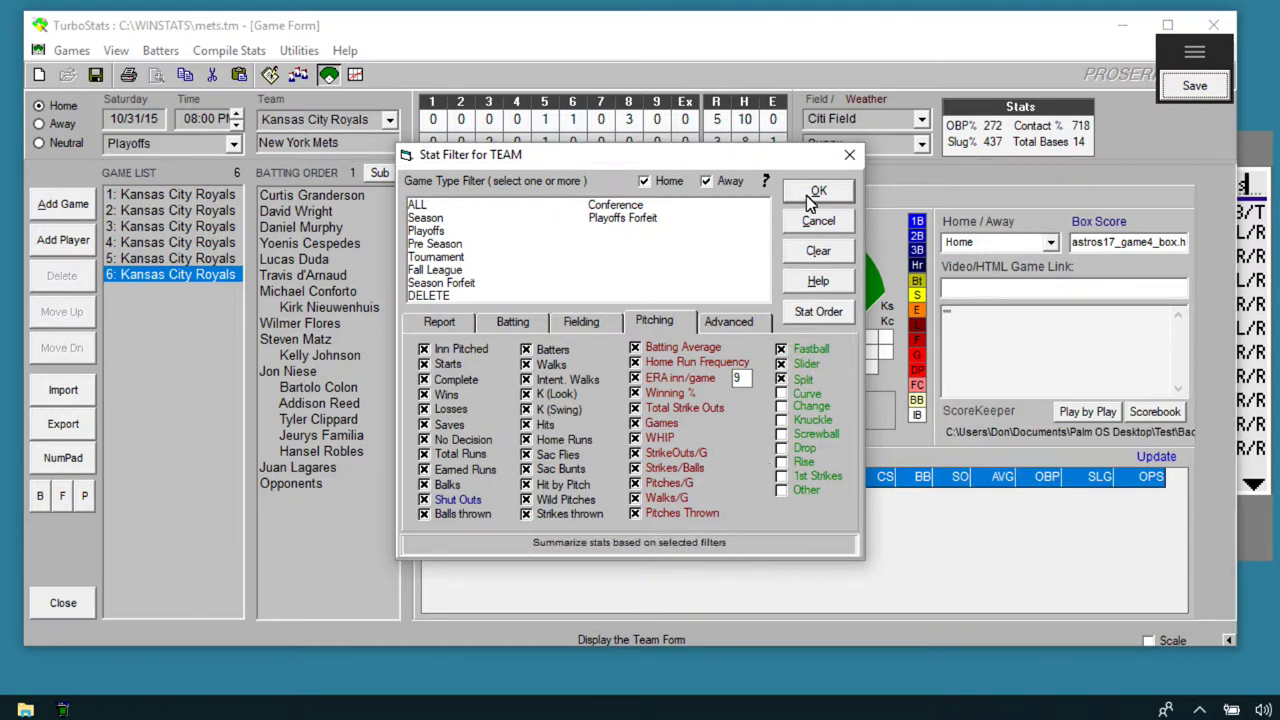
pyautogui.press('Return')
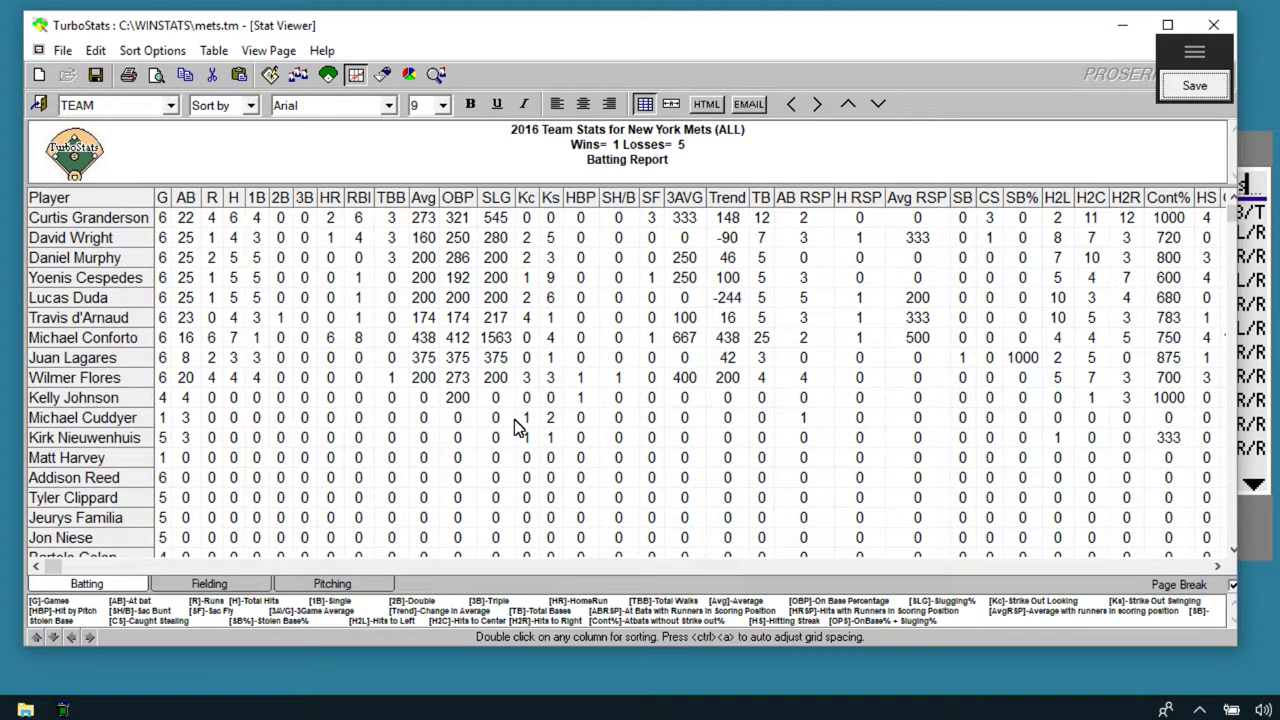
# Step: Review the fielding, pitching and batting reports of the New York Mets team stats
pyautogui.click(210, 585)
pyautogui.click(331, 585)
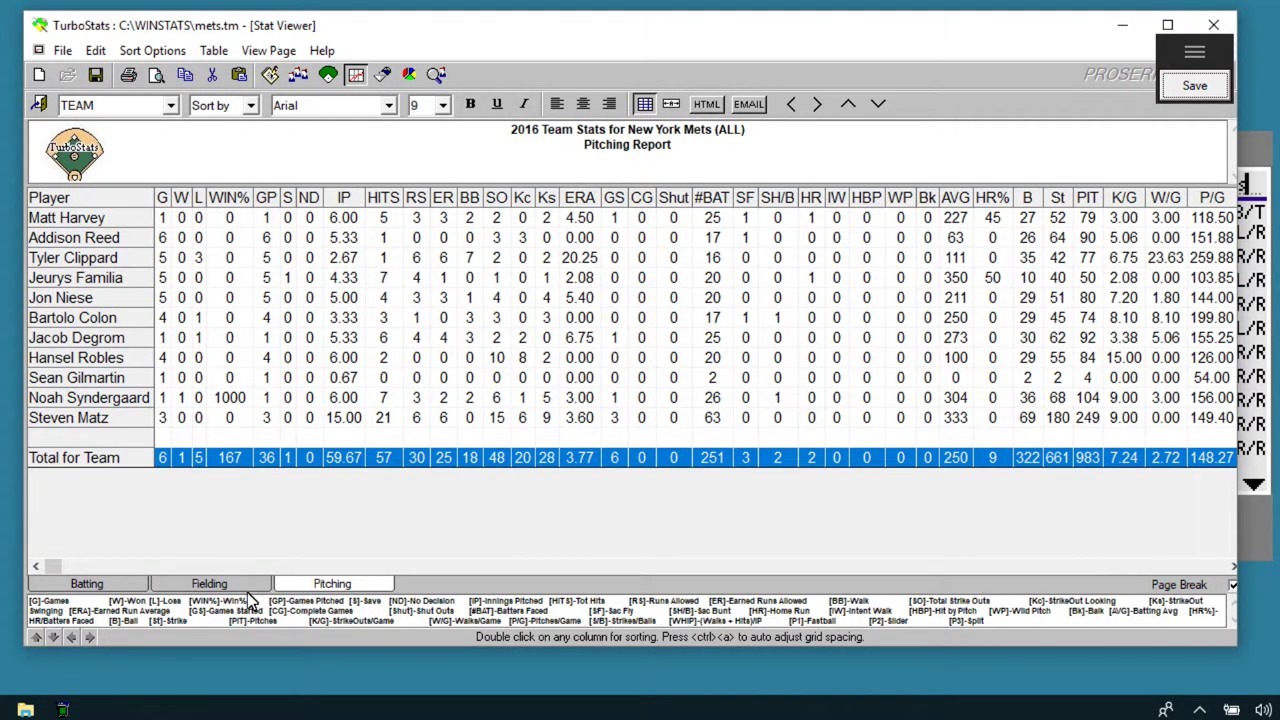
pyautogui.click(212, 584)
pyautogui.click(101, 584)
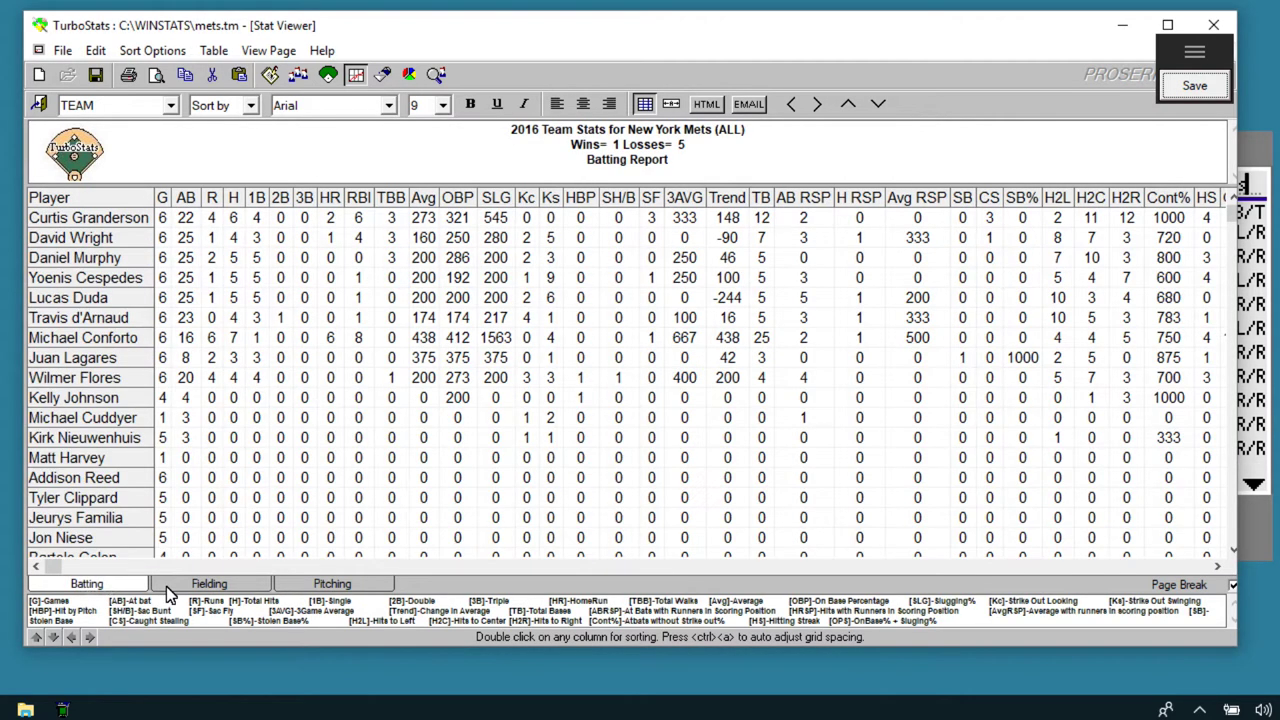
pyautogui.click(332, 585)
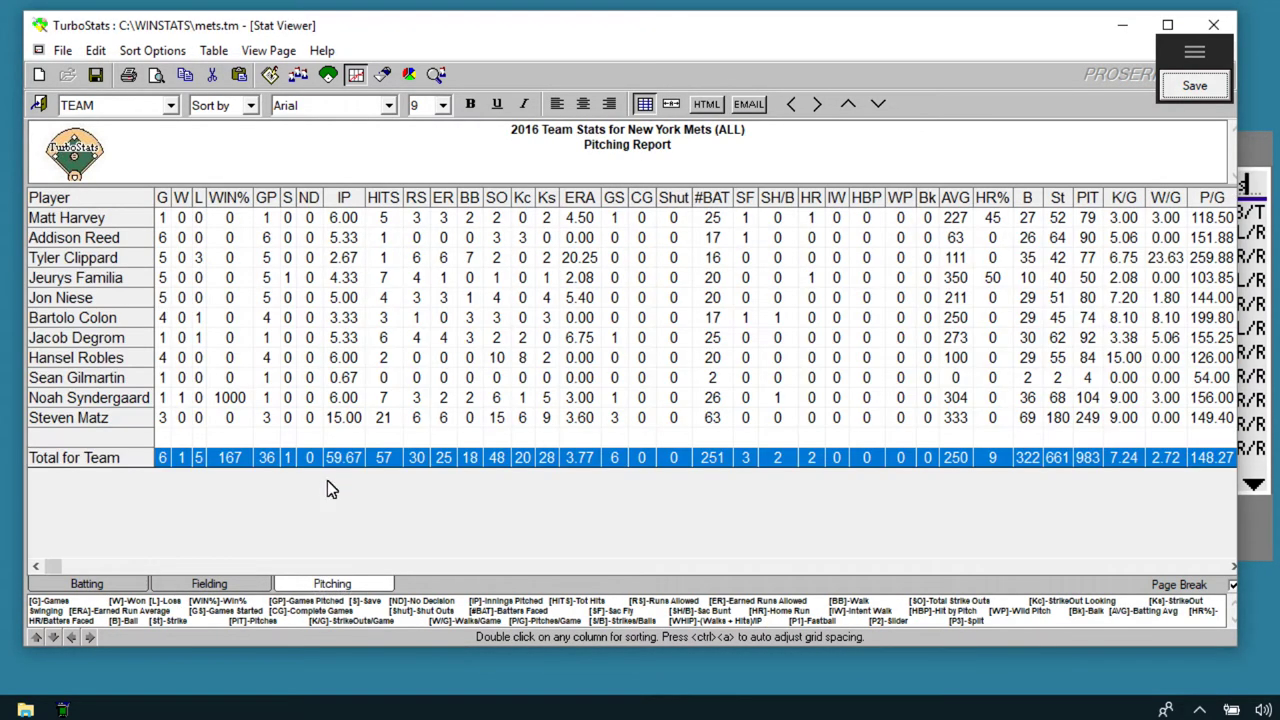
pyautogui.click(90, 584)
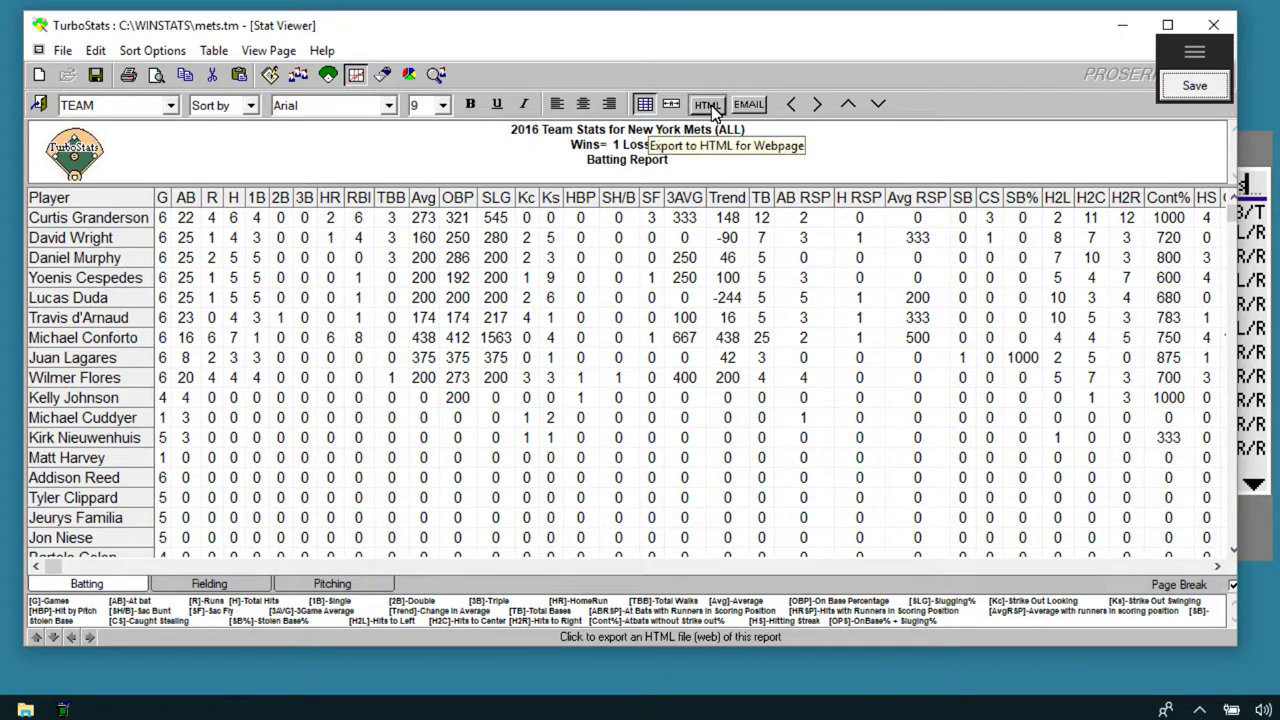
# Step: Leave the stat report and game form, and open the online posting options for the New York Mets website
pyautogui.click(40, 105)
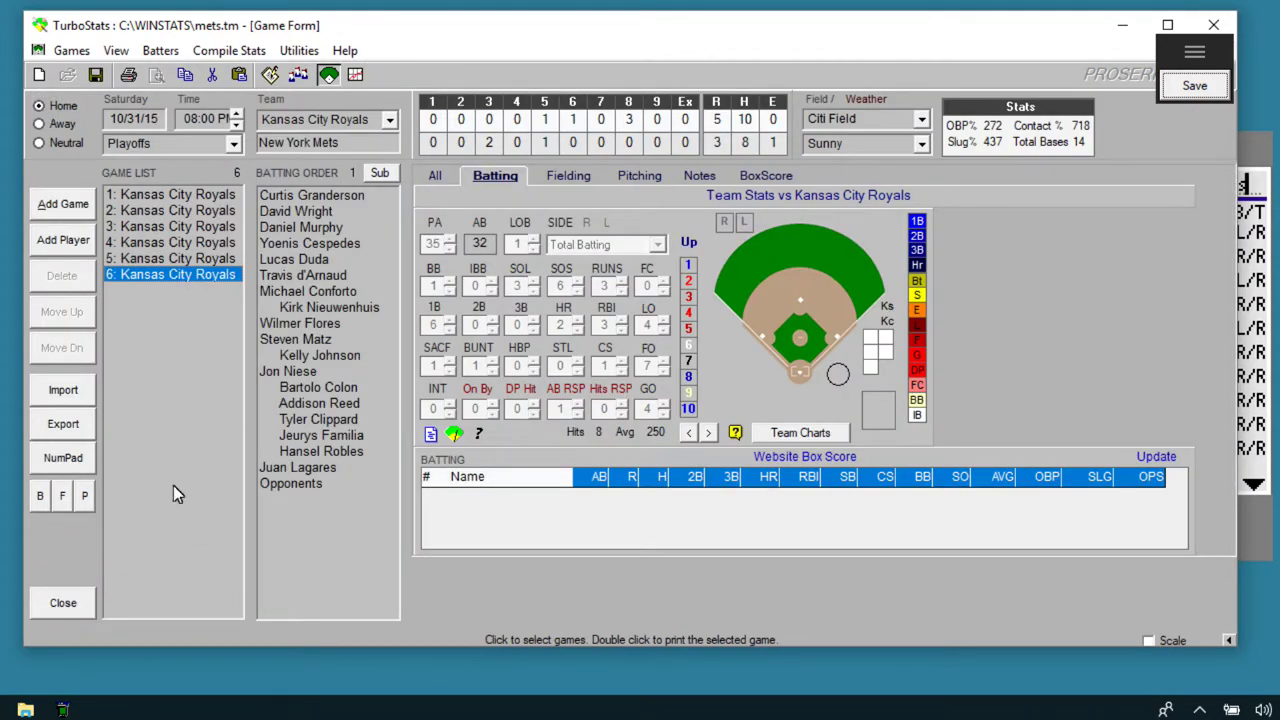
pyautogui.click(72, 604)
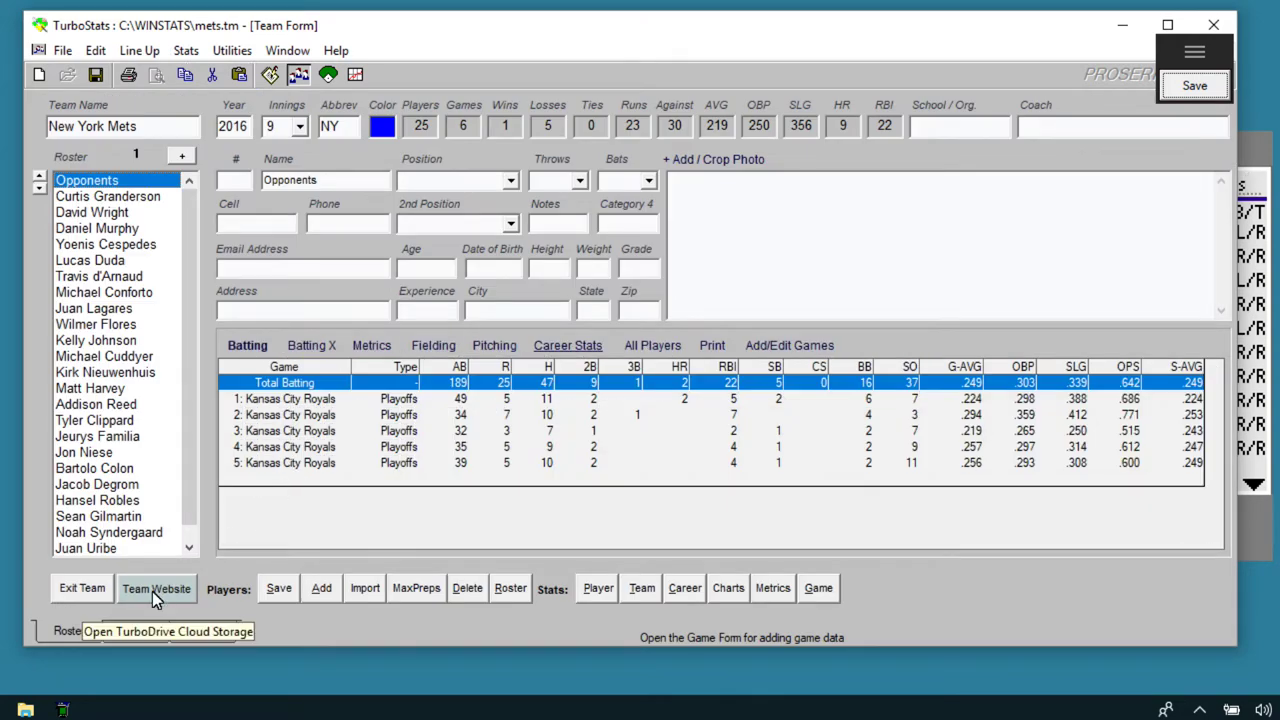
pyautogui.click(160, 584)
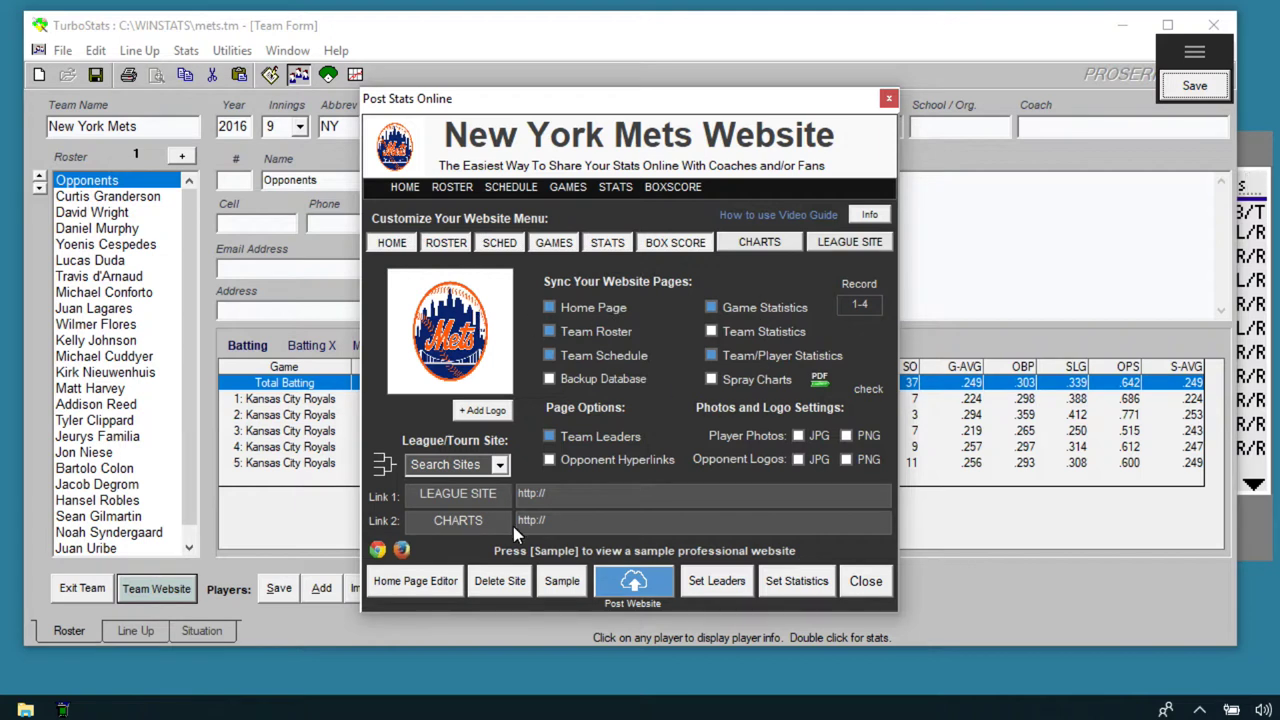
# Step: Open the home page editor, expand the photo caption settings and try to turn on Twitter embedding
pyautogui.click(412, 580)
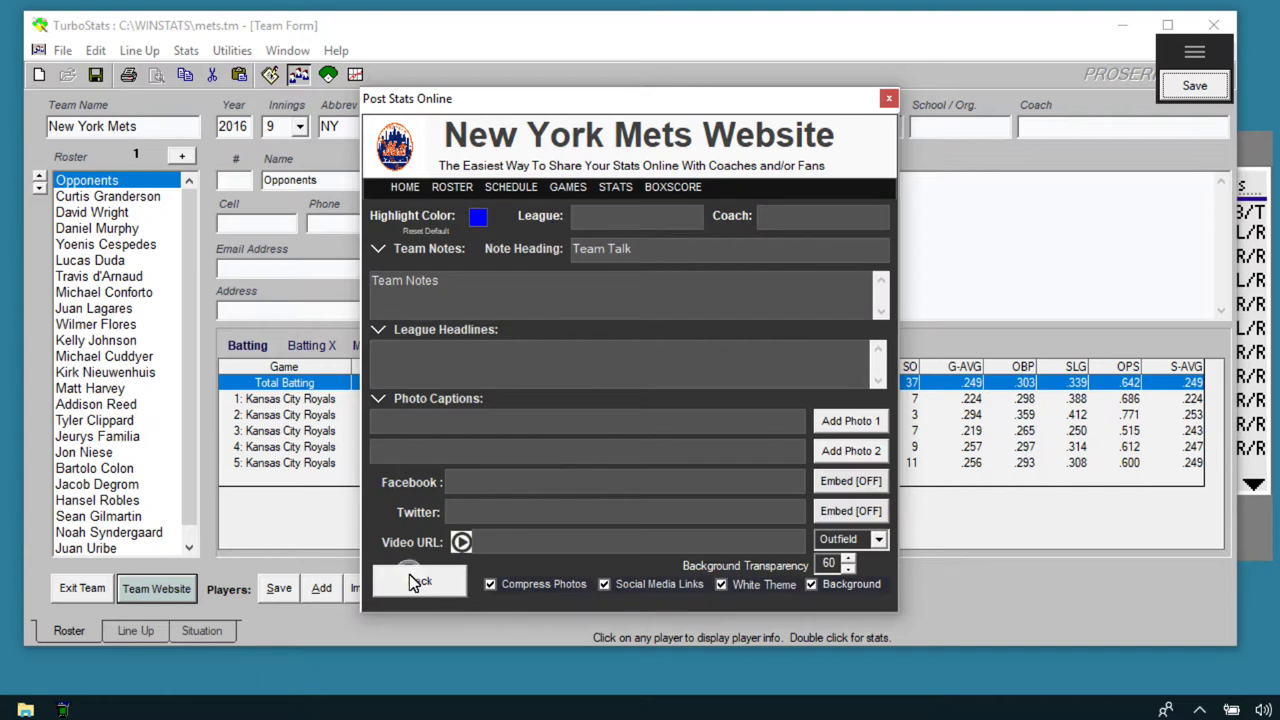
pyautogui.click(545, 423)
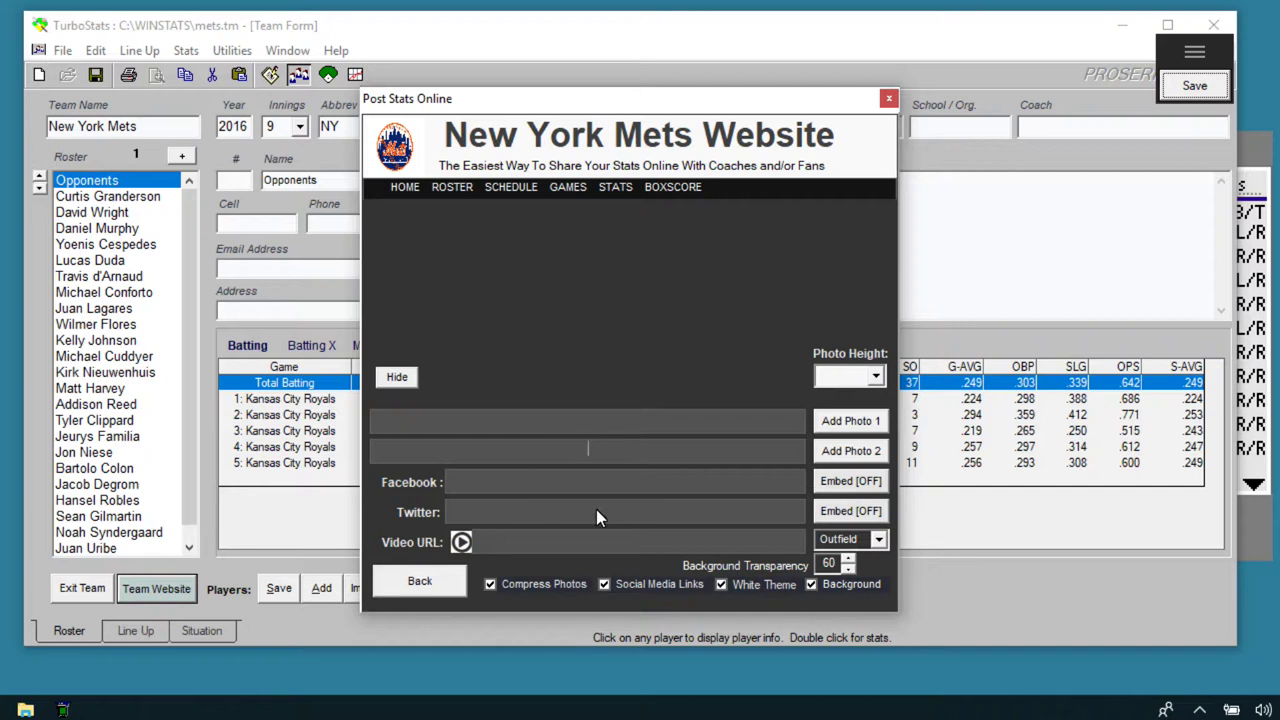
pyautogui.click(851, 512)
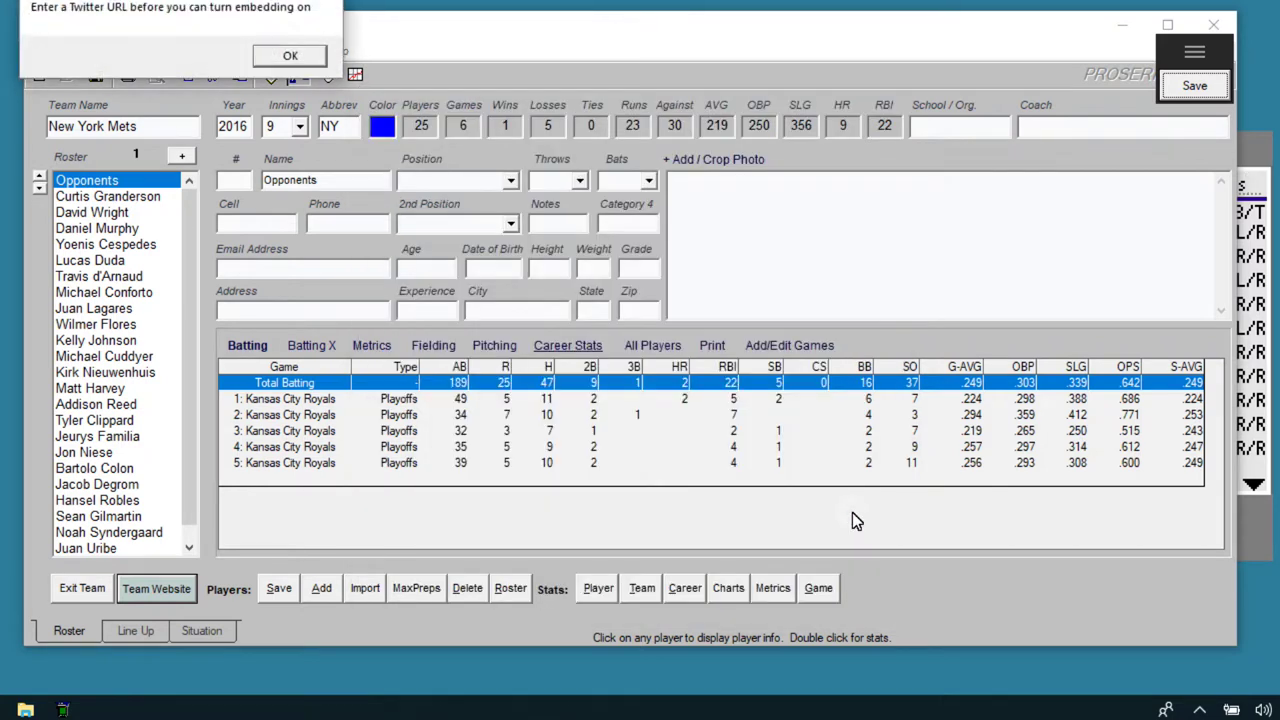
pyautogui.click(290, 55)
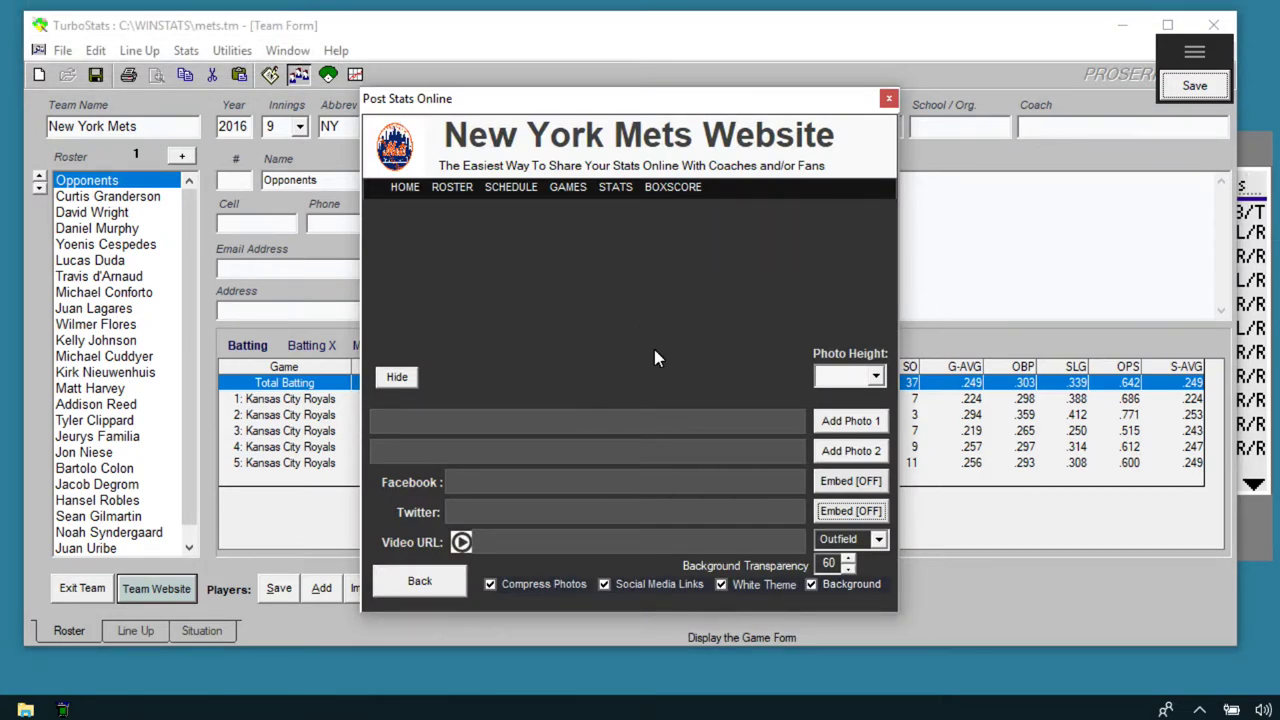
# Step: Look through the home page background choices and the video URL setting, and return to the main posting options
pyautogui.click(879, 543)
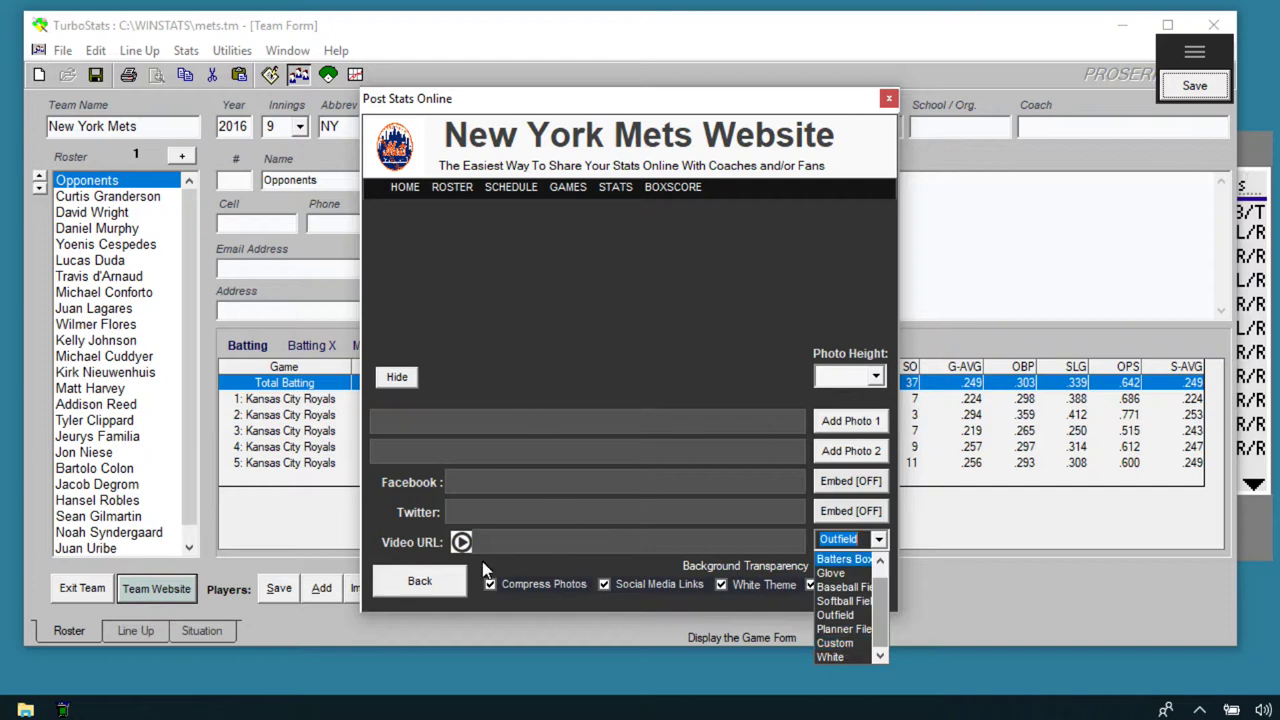
pyautogui.click(437, 580)
pyautogui.click(527, 543)
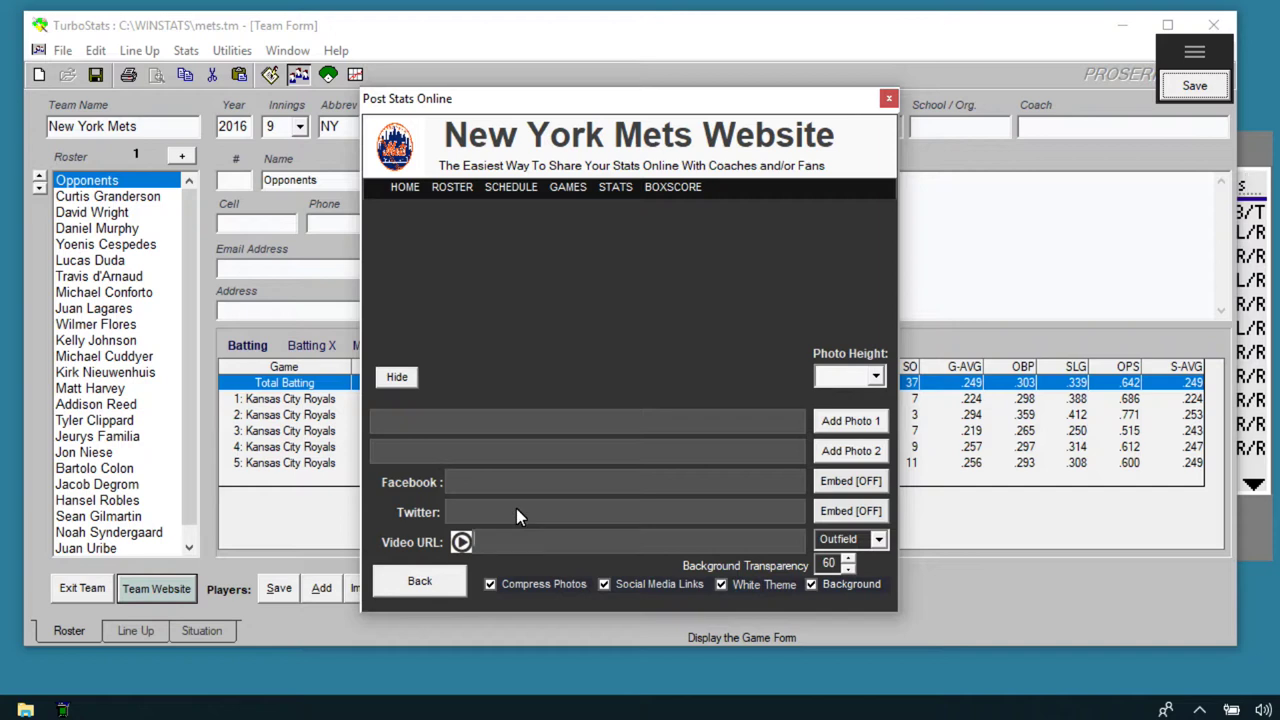
pyautogui.click(510, 545)
pyautogui.click(420, 583)
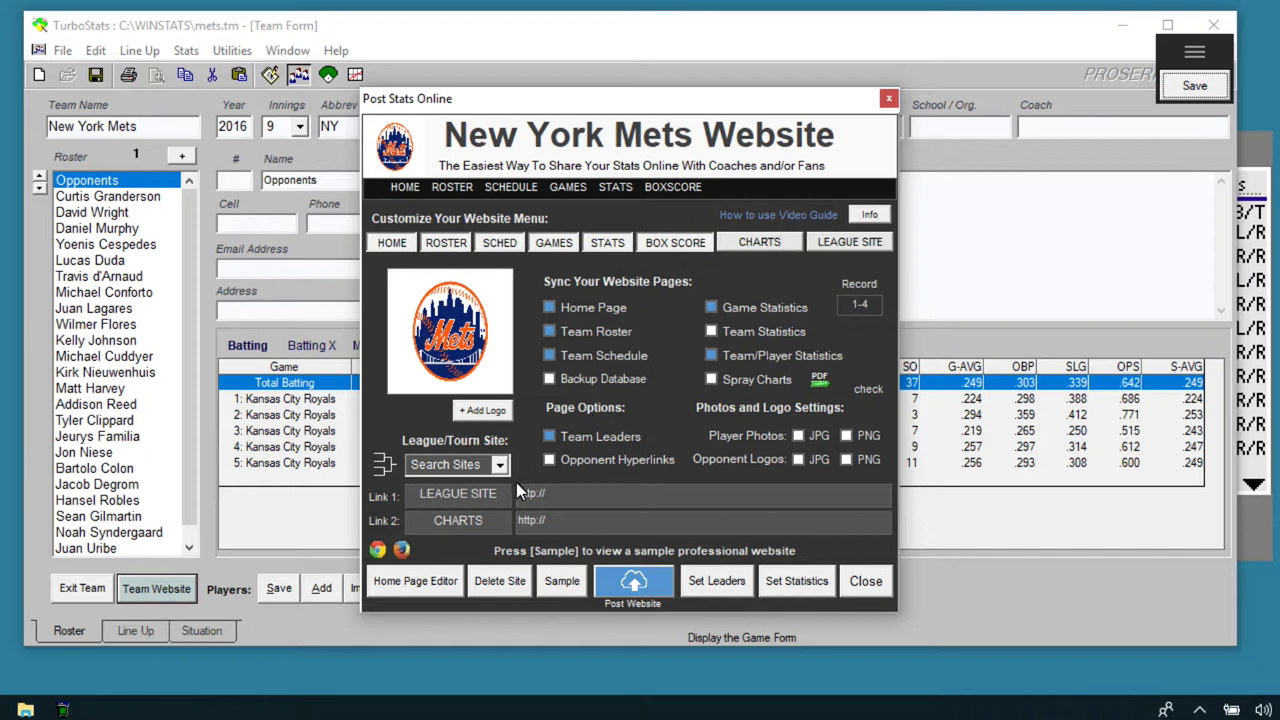
# Step: Rename the first website link to LEAGUE, add it to the website menu and close the online posting options
pyautogui.press('BackSpace')
pyautogui.press('BackSpace')
pyautogui.press('BackSpace')
pyautogui.press('BackSpace')
pyautogui.press('BackSpace')
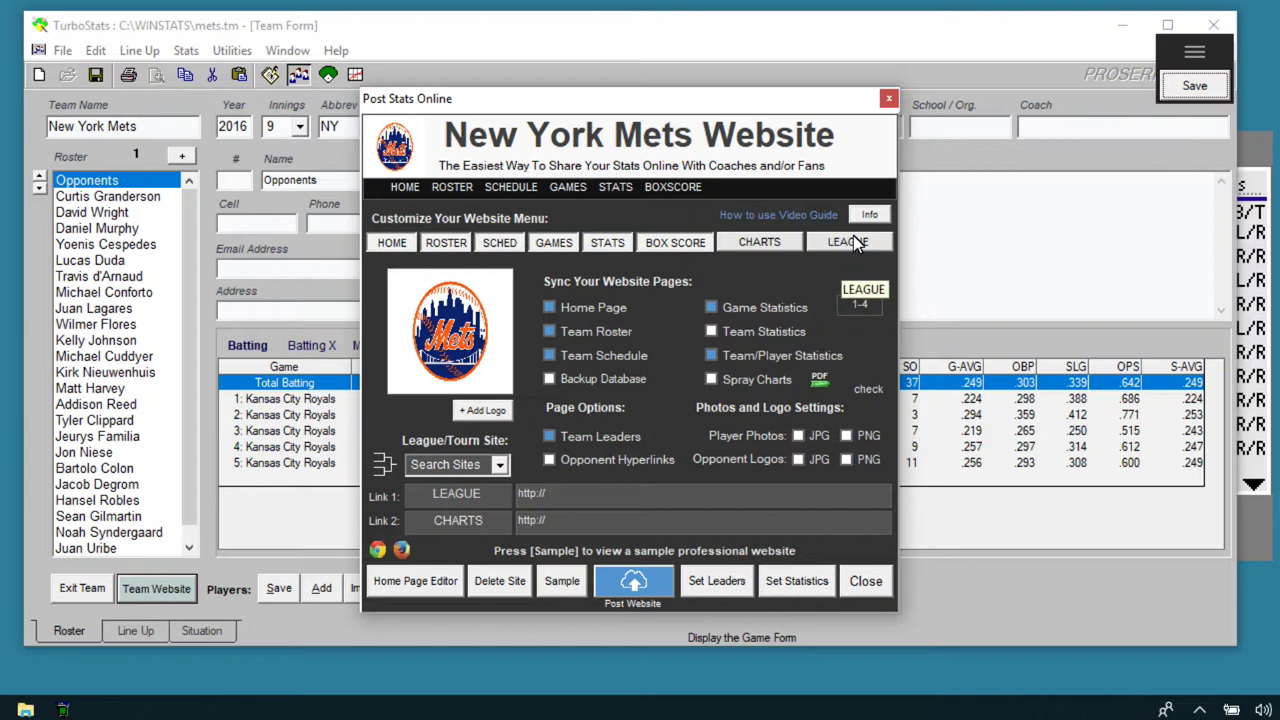
pyautogui.click(857, 242)
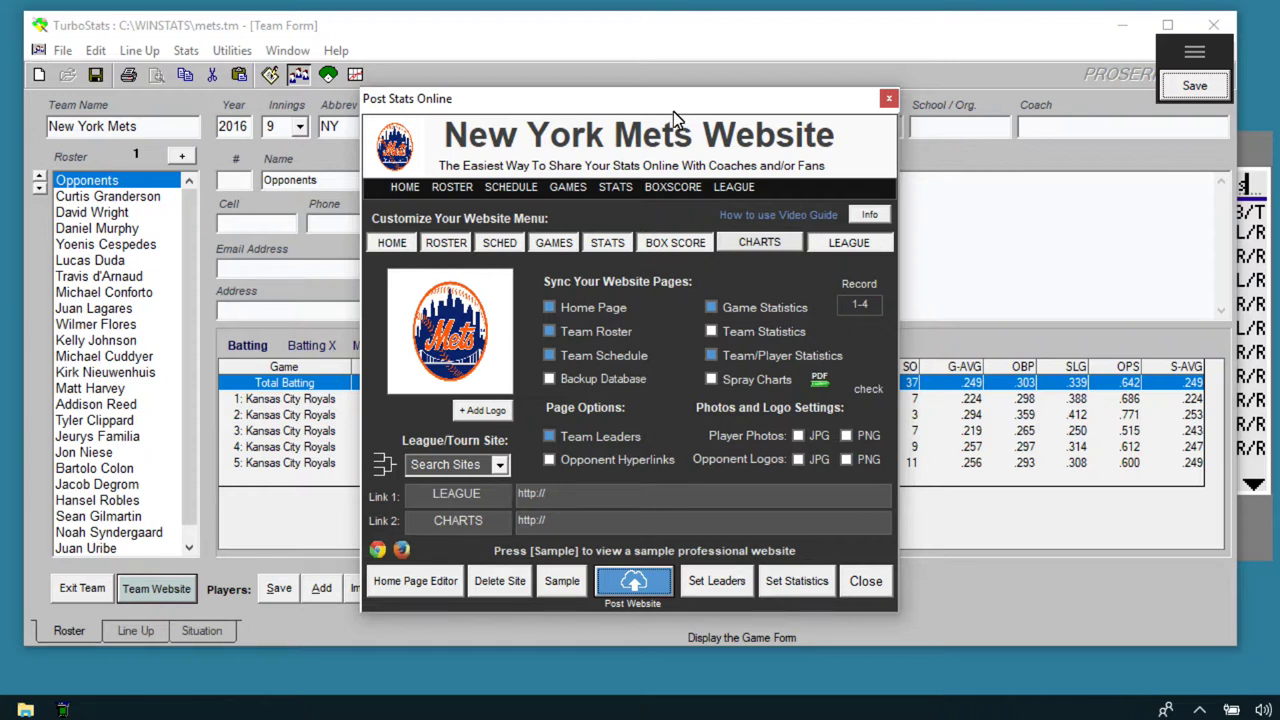
pyautogui.moveTo(671, 104); pyautogui.dragTo(754, 104)
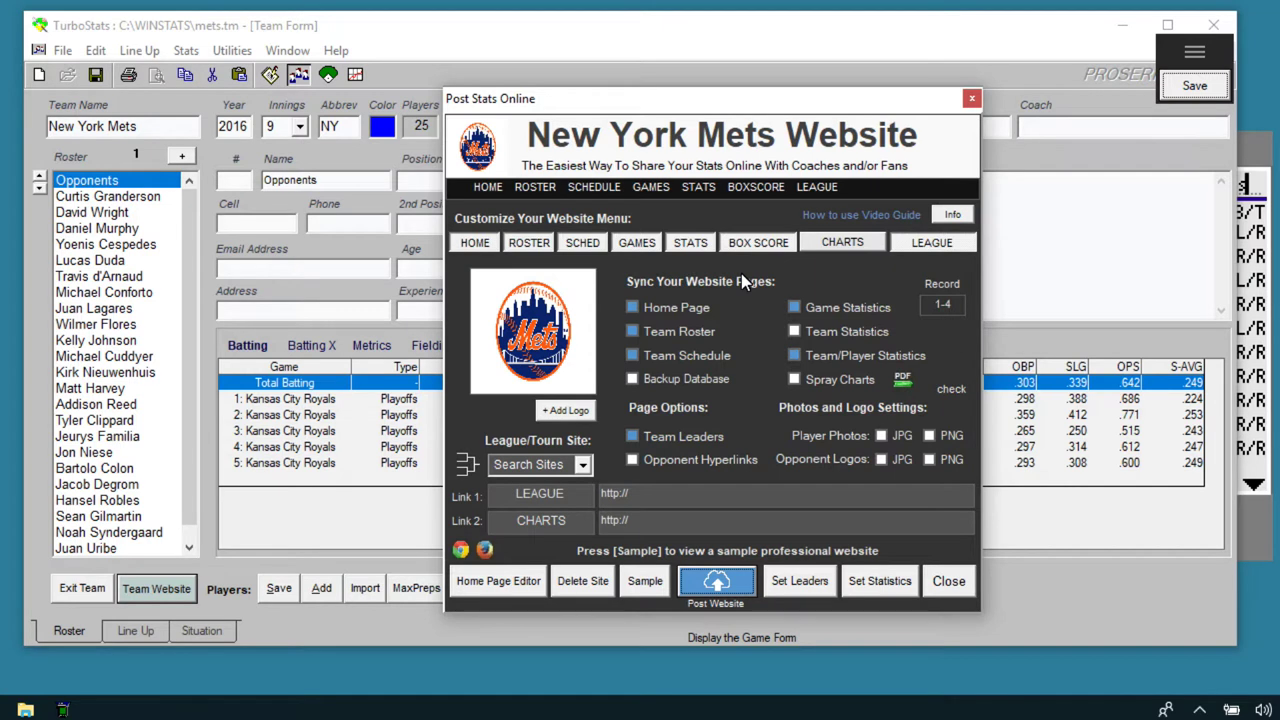
pyautogui.click(948, 581)
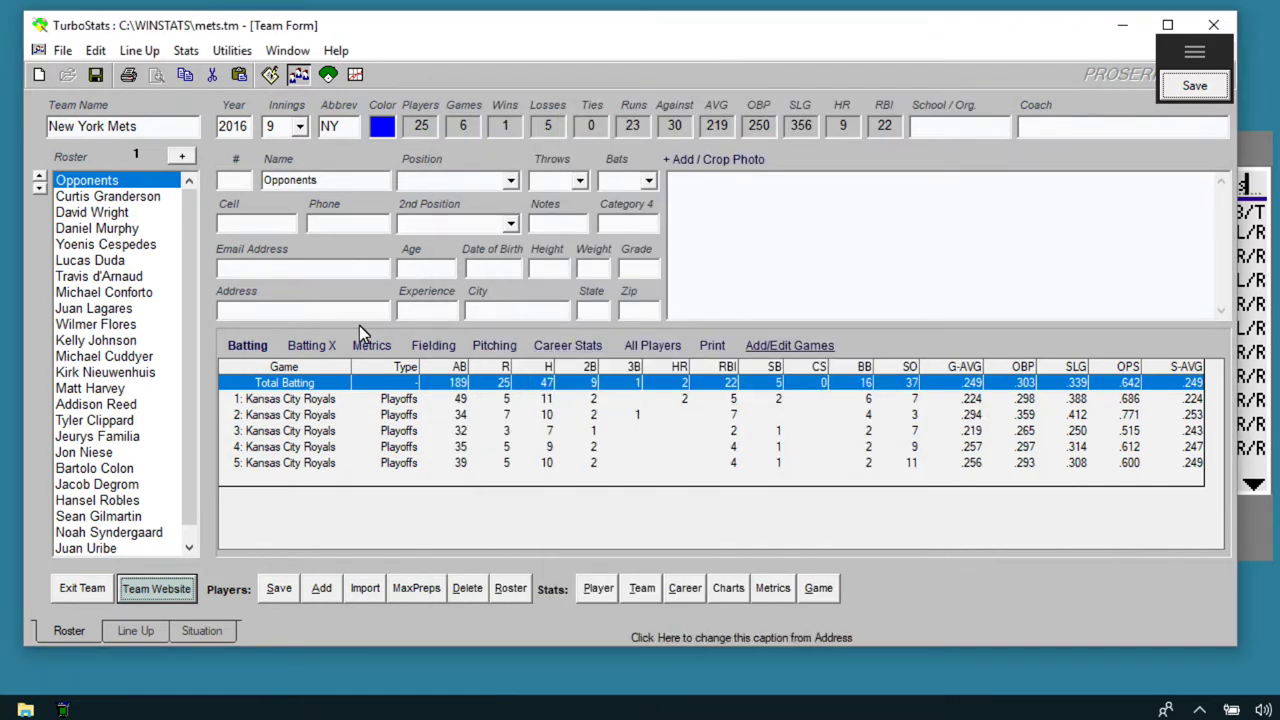
# Step: Select Lucas Duda in the Mets roster and load a group photo for his player picture
pyautogui.click(112, 229)
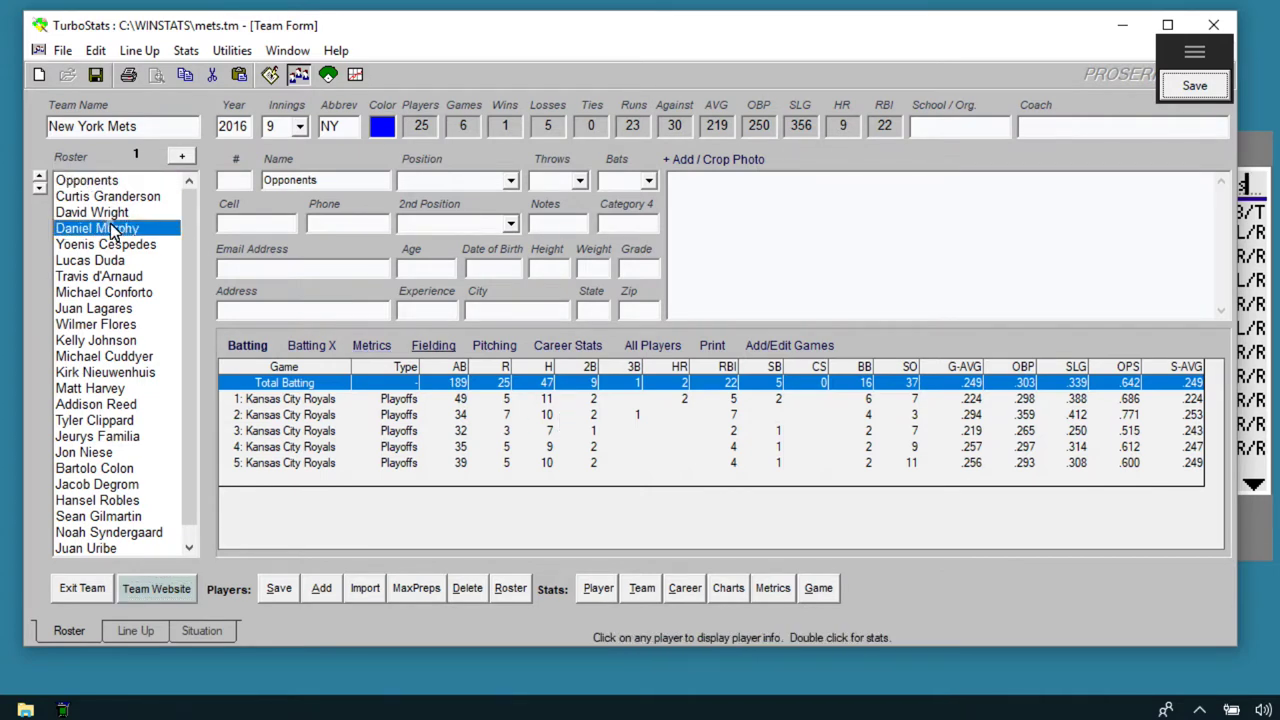
pyautogui.click(108, 244)
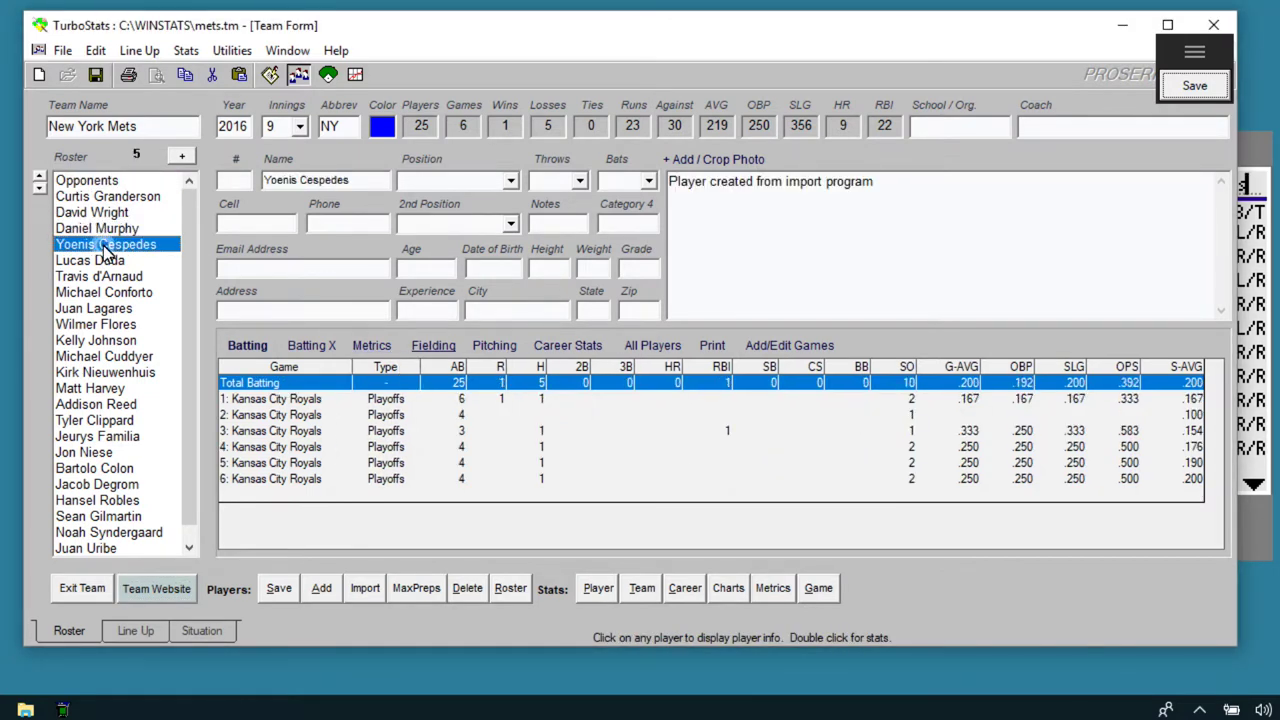
pyautogui.click(110, 260)
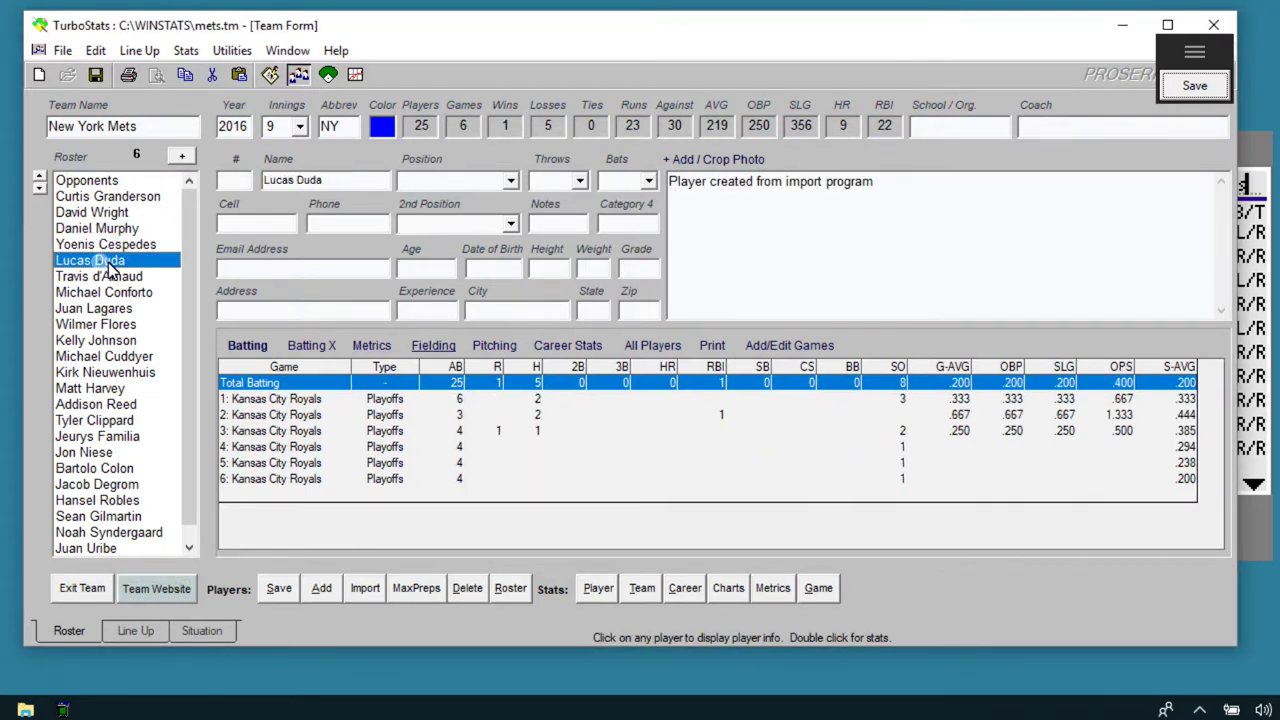
pyautogui.click(727, 162)
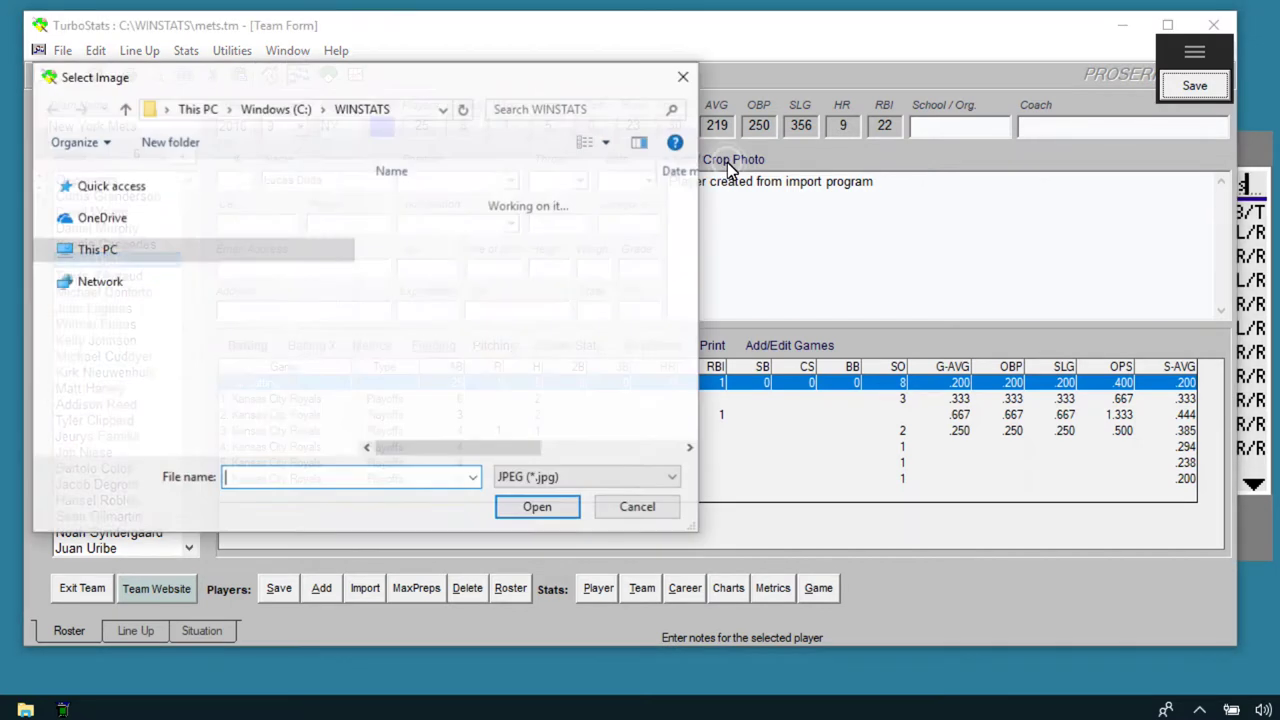
pyautogui.moveTo(685, 202); pyautogui.dragTo(703, 384)
pyautogui.click(588, 299)
pyautogui.click(548, 516)
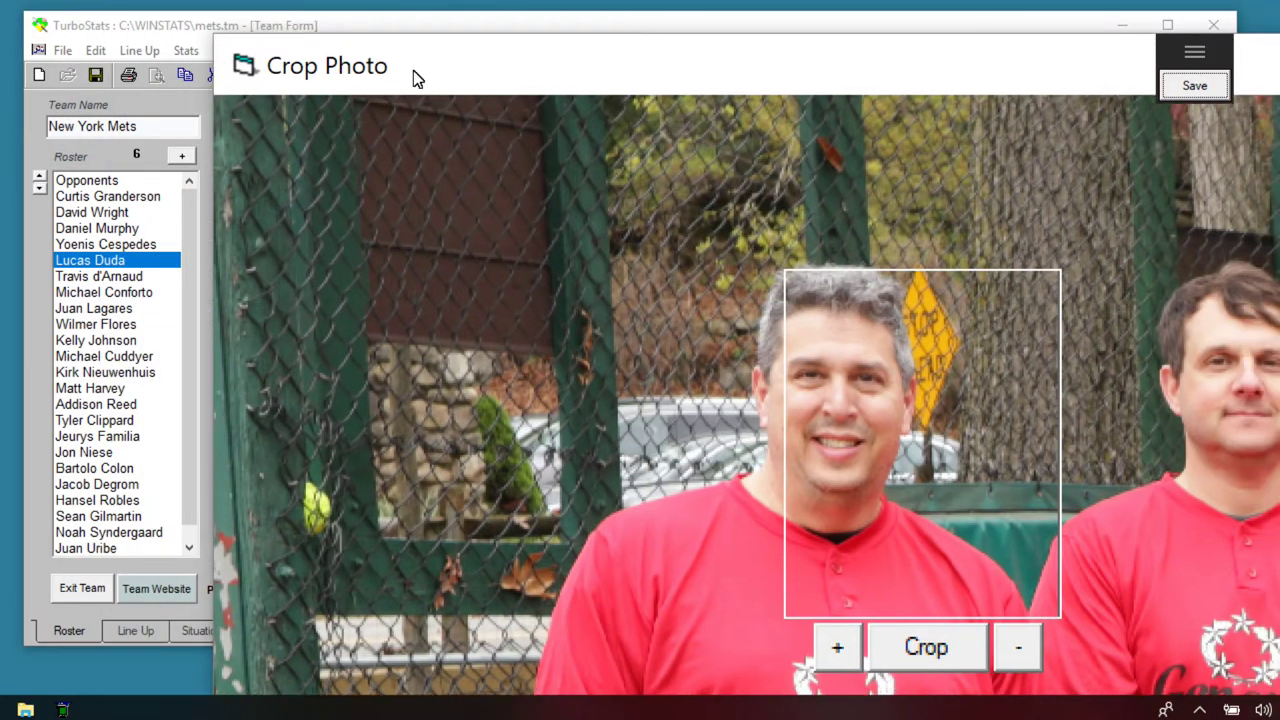
# Step: Crop the photo around the second man's head and shoulders, and decline loading it to the team website
pyautogui.moveTo(413, 70); pyautogui.dragTo(270, 53)
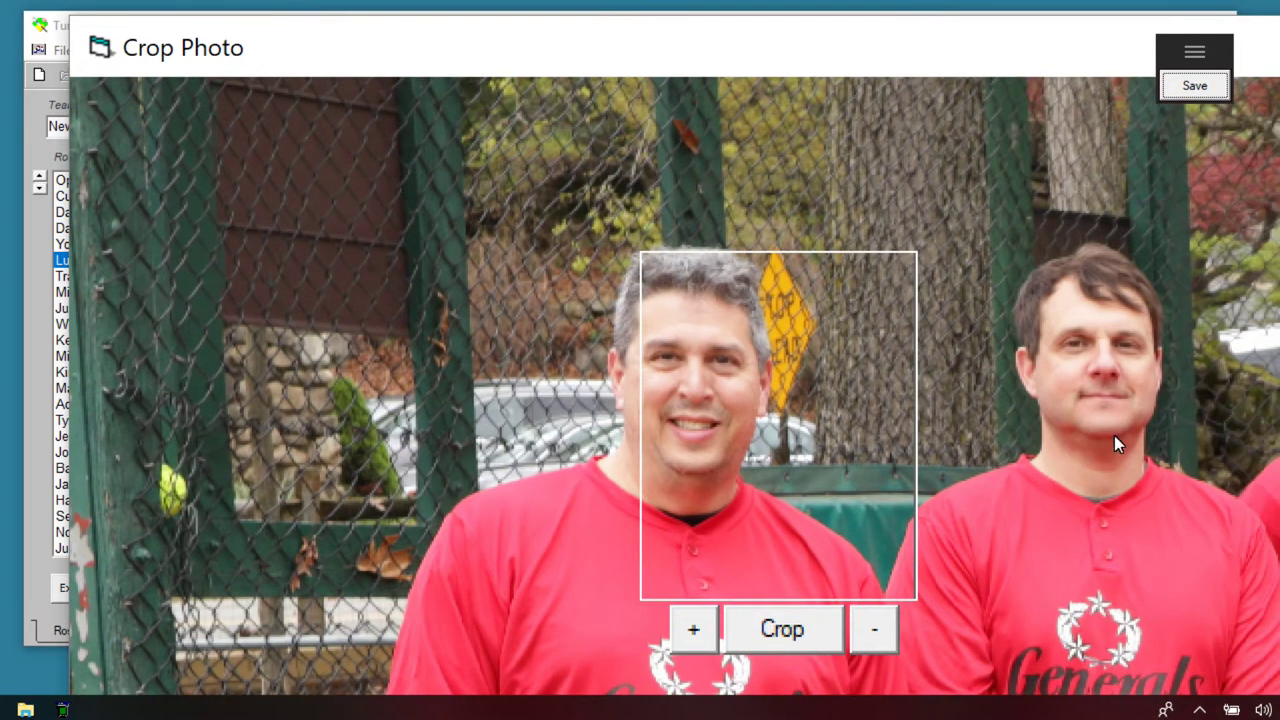
pyautogui.moveTo(893, 455); pyautogui.dragTo(1195, 416)
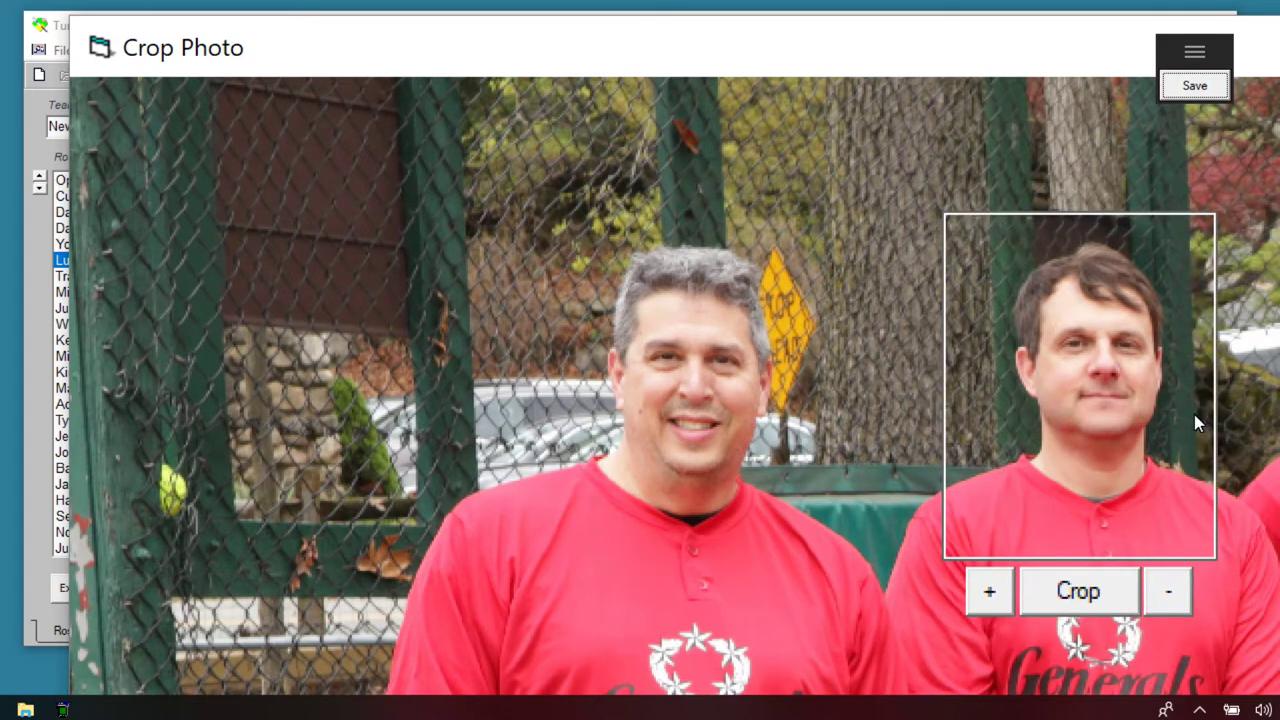
pyautogui.click(1089, 596)
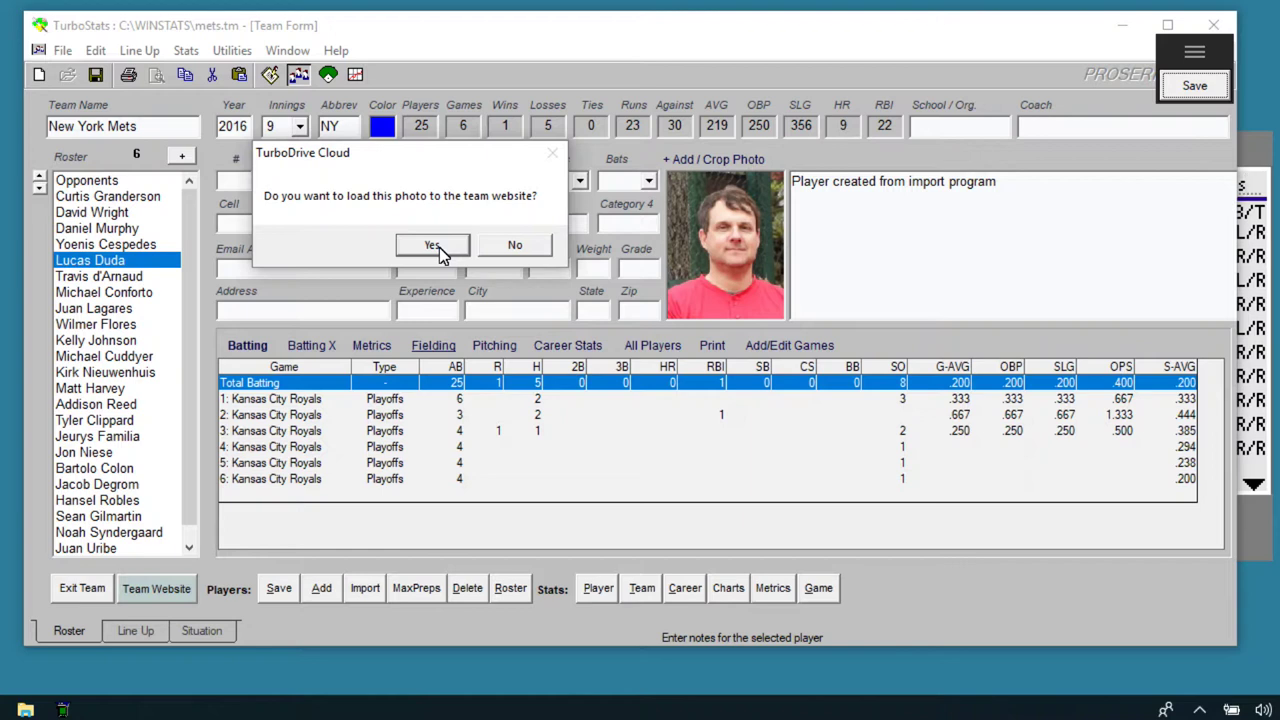
pyautogui.click(516, 247)
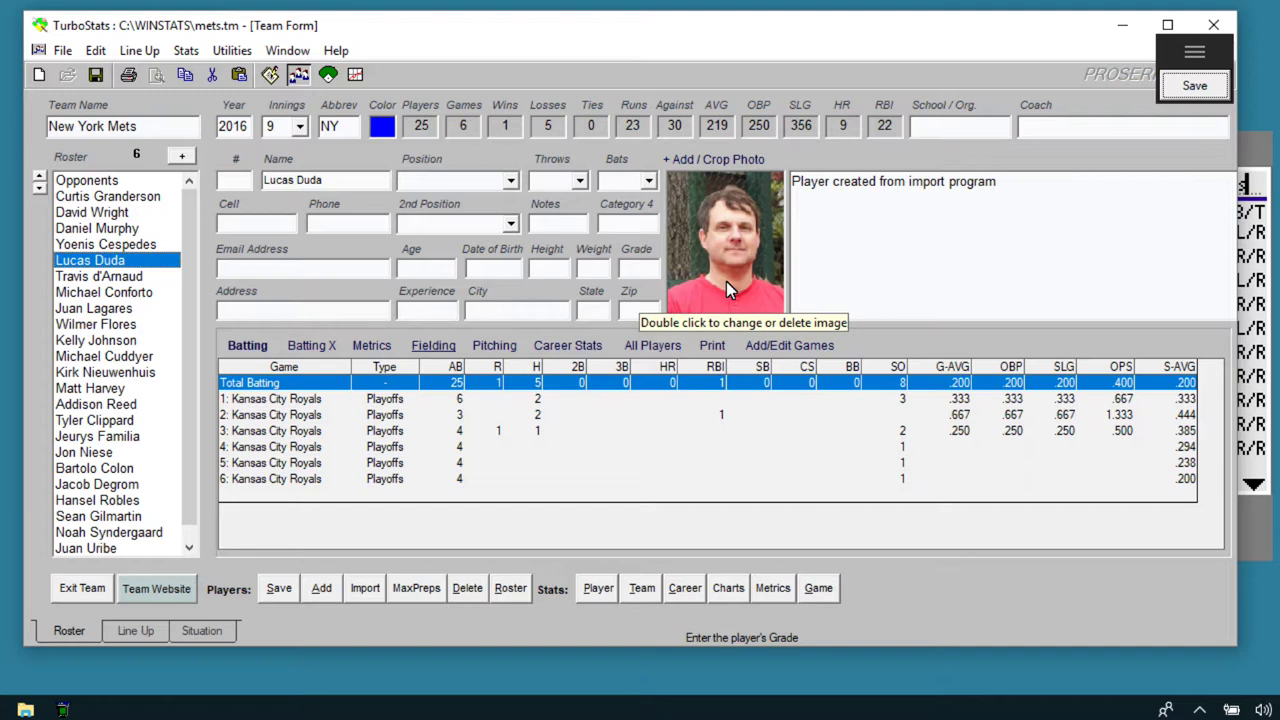
# Step: Switch to the ScoreKeeper, leave its lineup for the scoring field and return to the Mets team form
pyautogui.click(1255, 152)
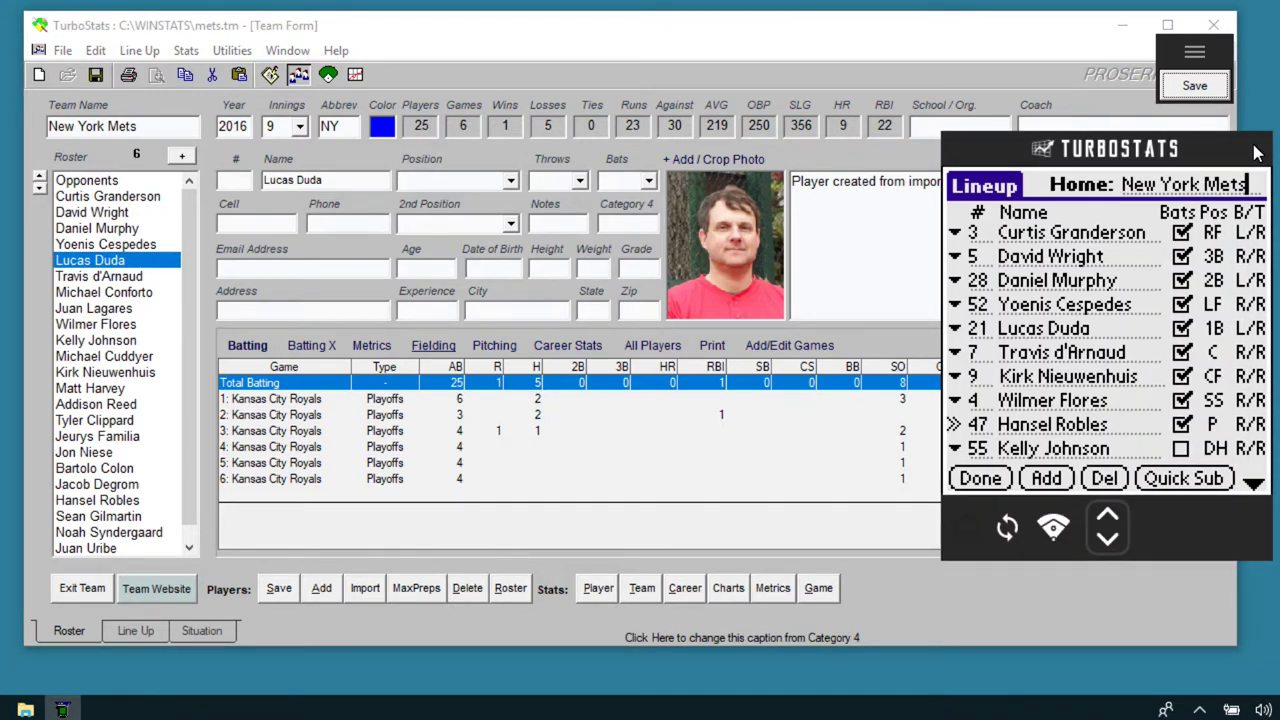
pyautogui.press('Return')
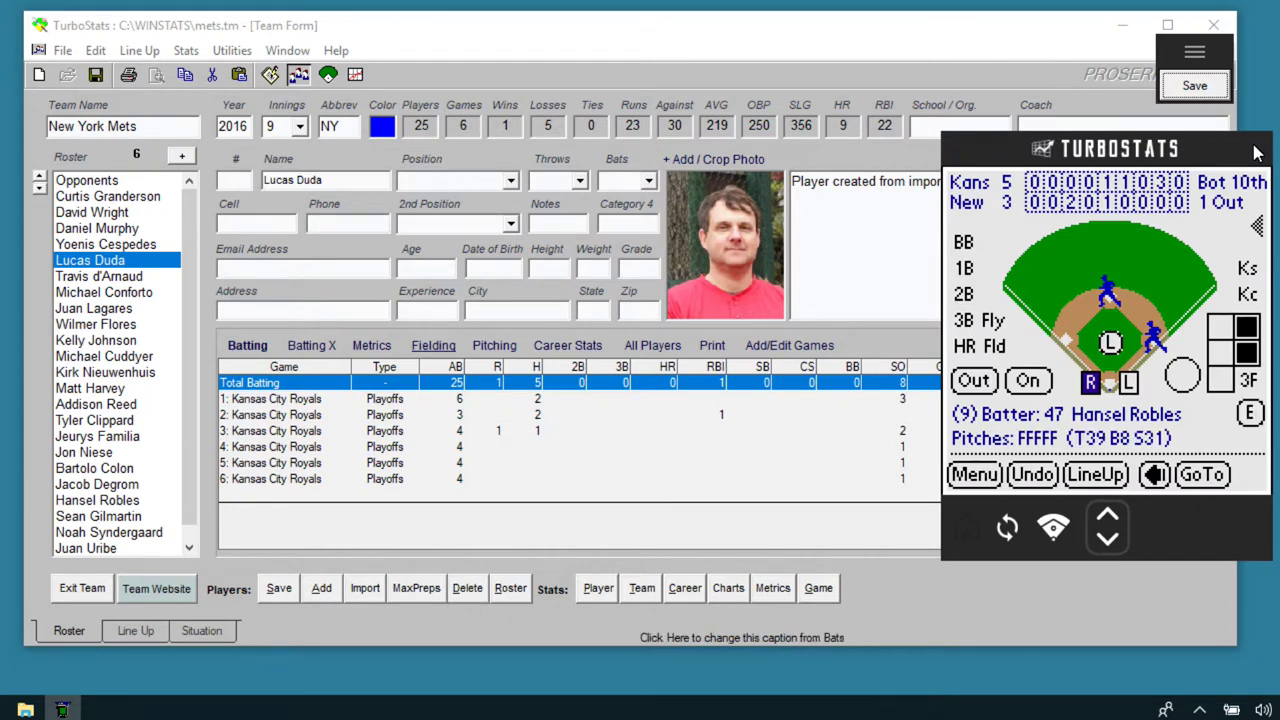
pyautogui.click(285, 422)
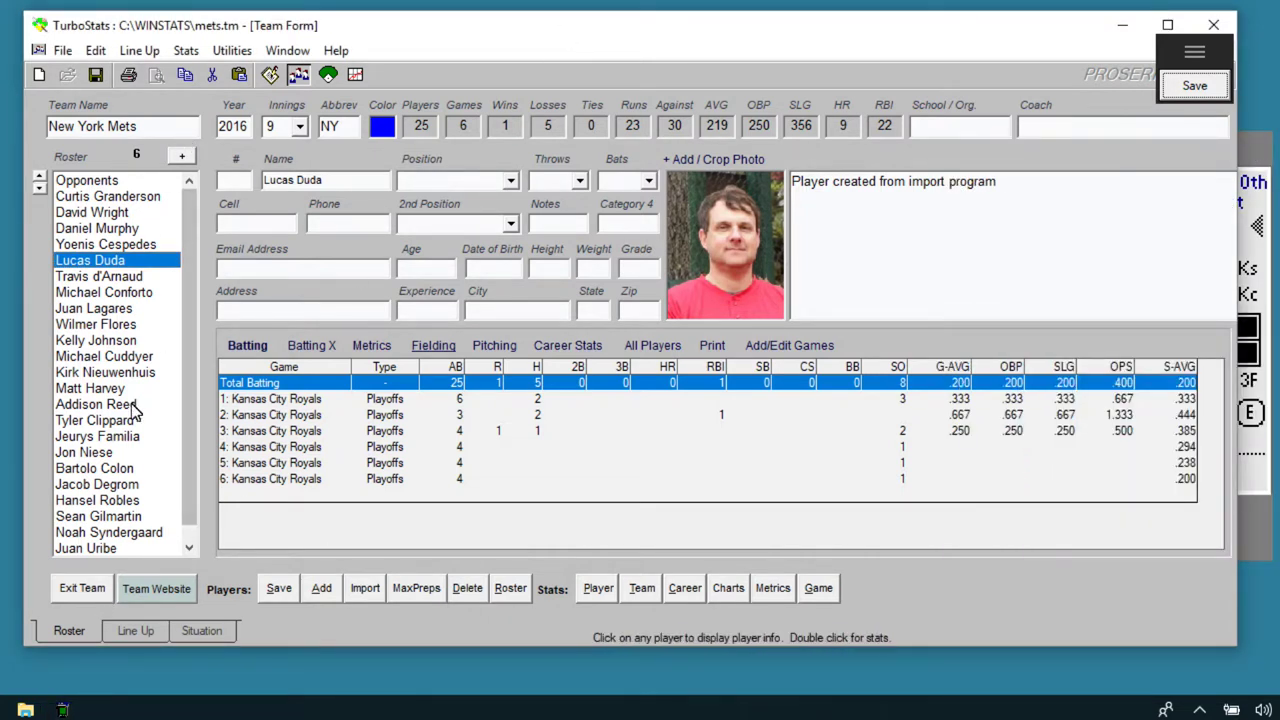
# Step: Exit the Mets team and create a new team file named reds
pyautogui.click(84, 587)
pyautogui.click(102, 57)
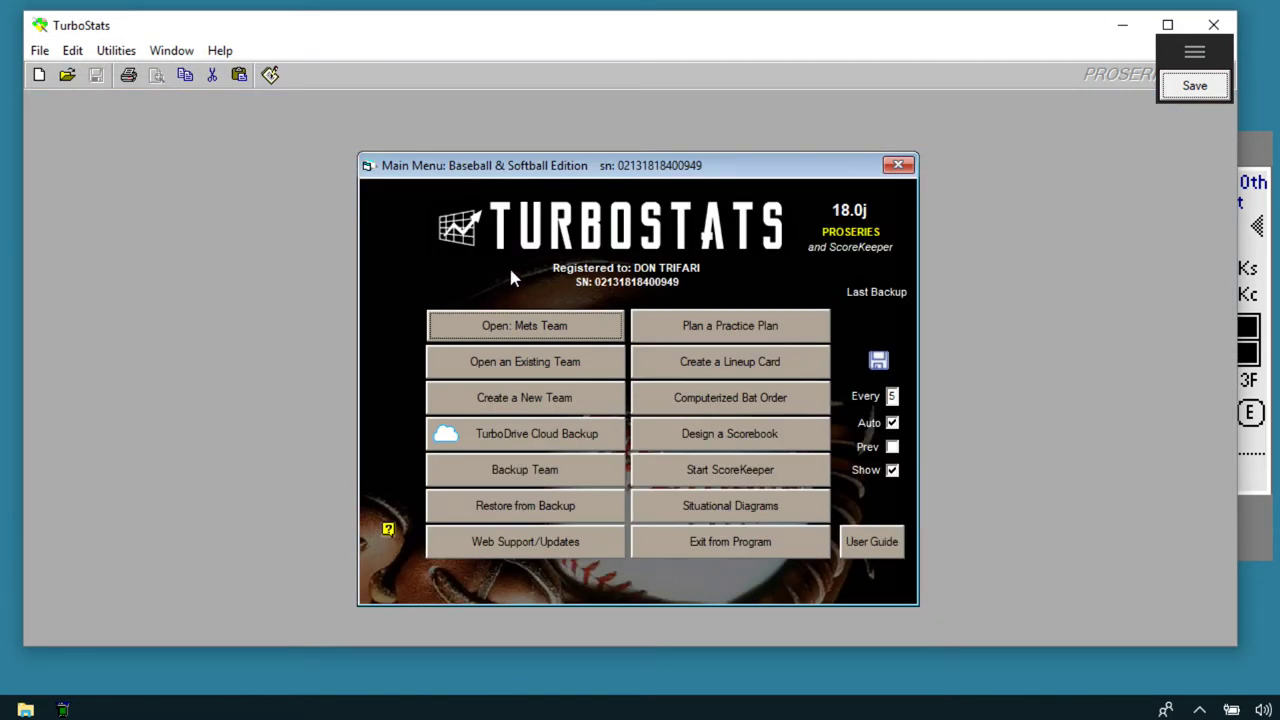
pyautogui.click(528, 397)
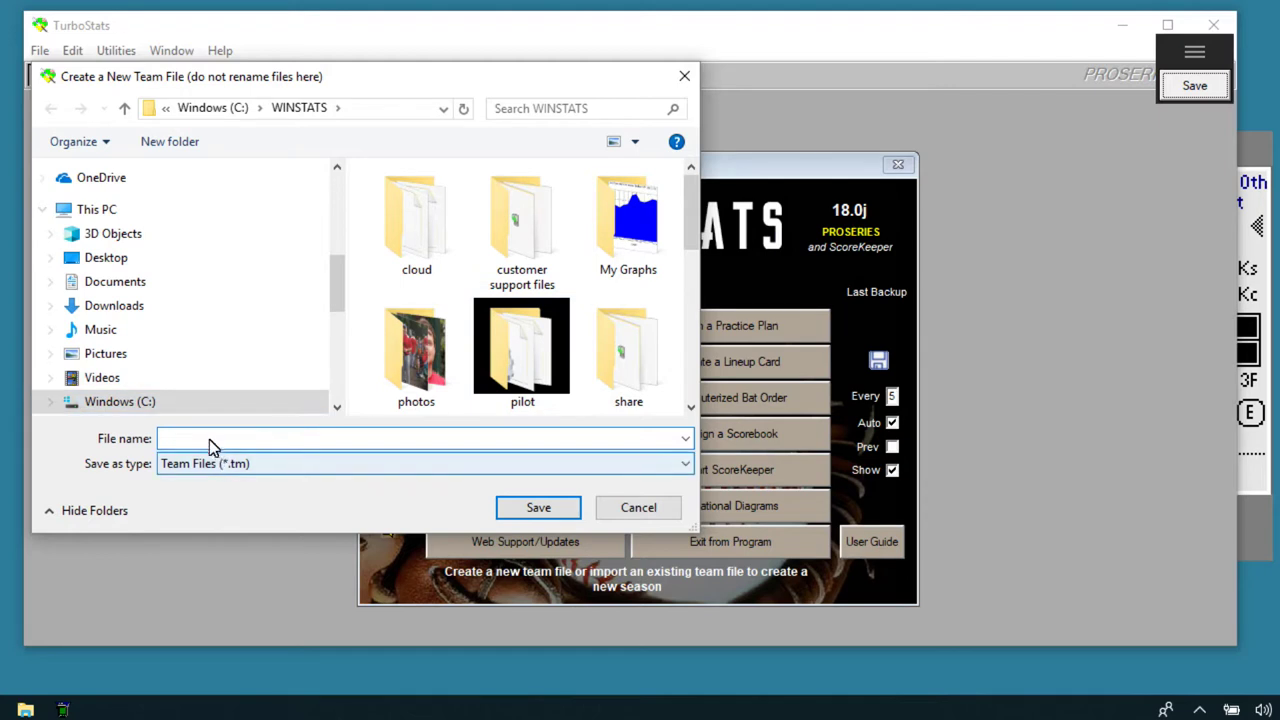
pyautogui.write('reds')
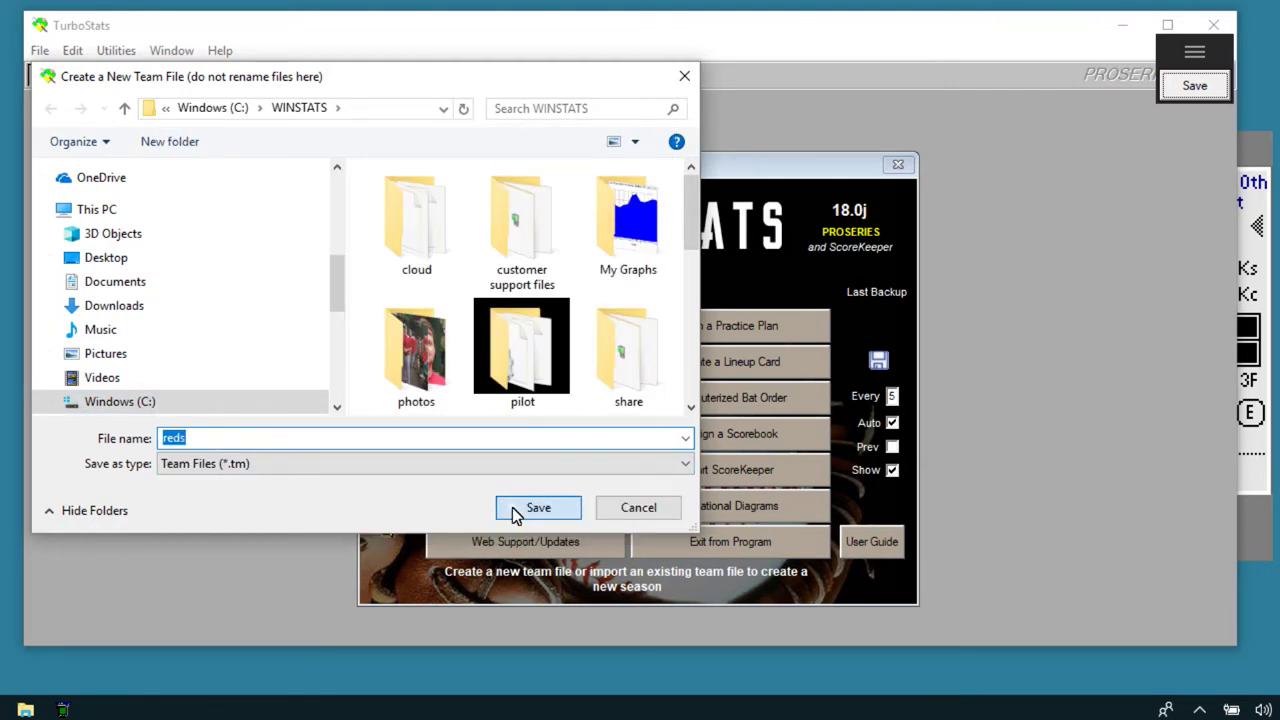
pyautogui.click(513, 510)
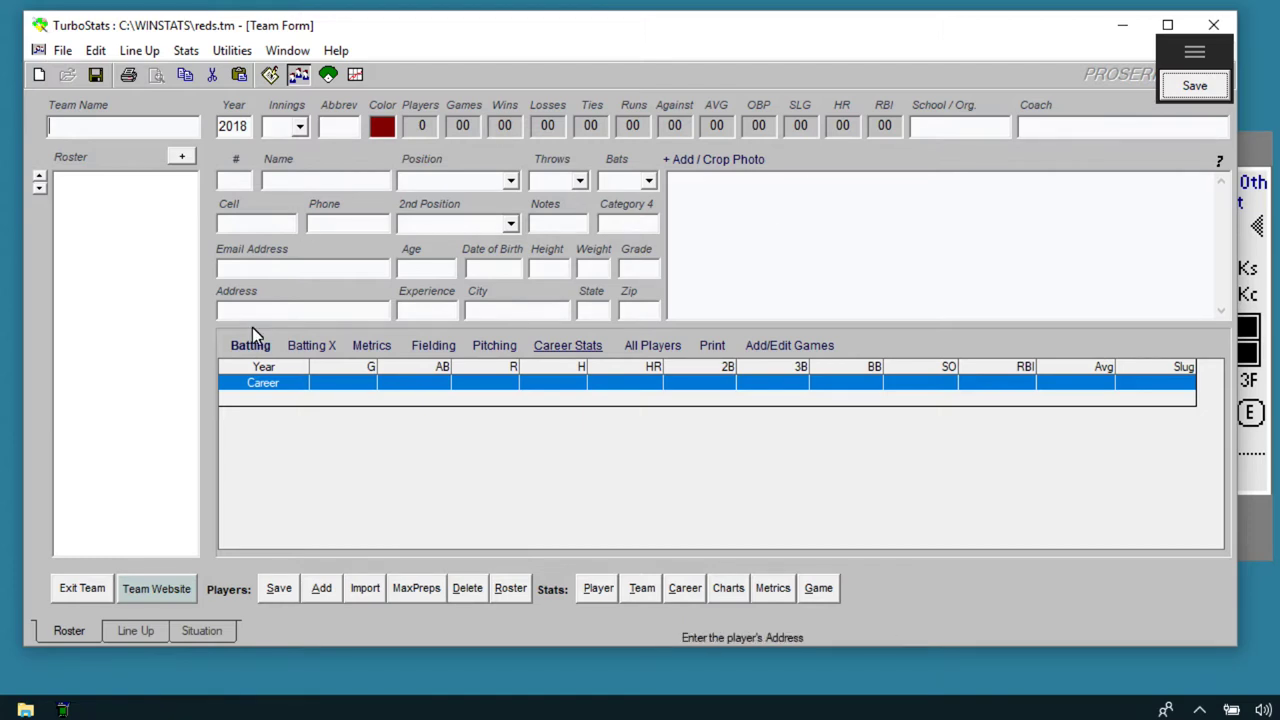
# Step: Exit the new Reds team and open the existing Mets team file
pyautogui.click(71, 591)
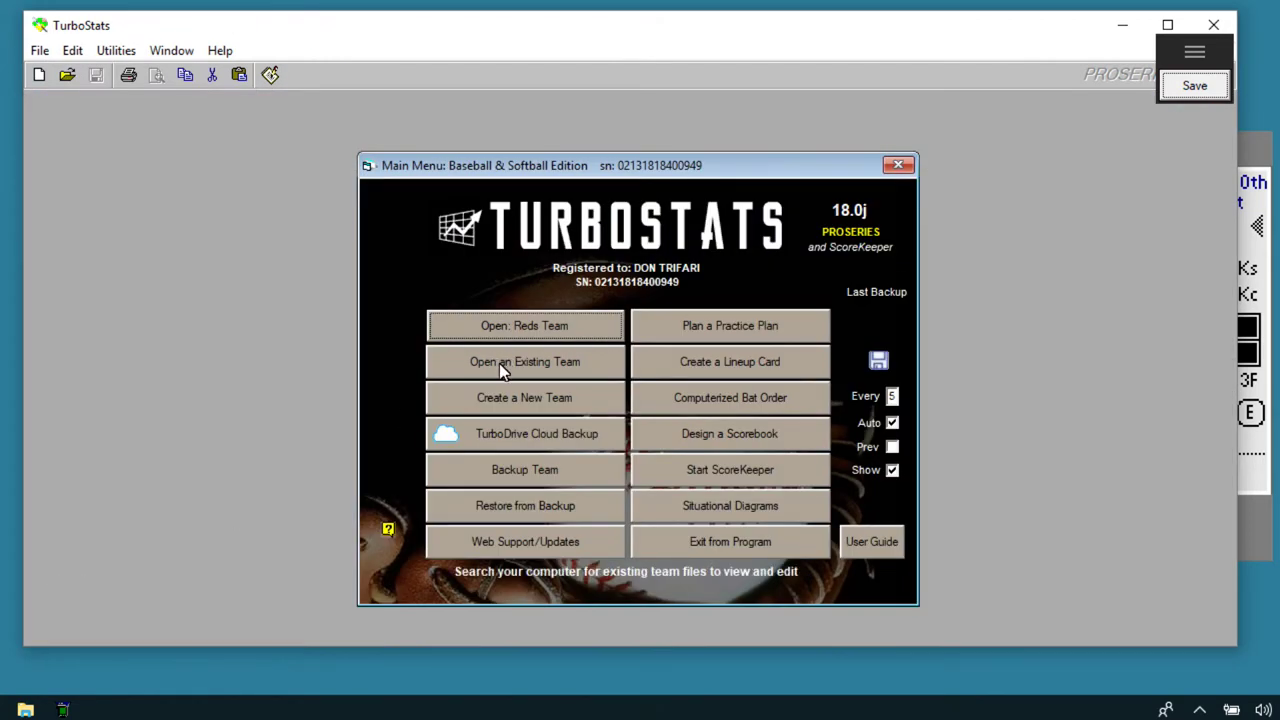
pyautogui.click(499, 363)
pyautogui.moveTo(689, 196); pyautogui.dragTo(697, 331)
pyautogui.doubleClick(436, 218)
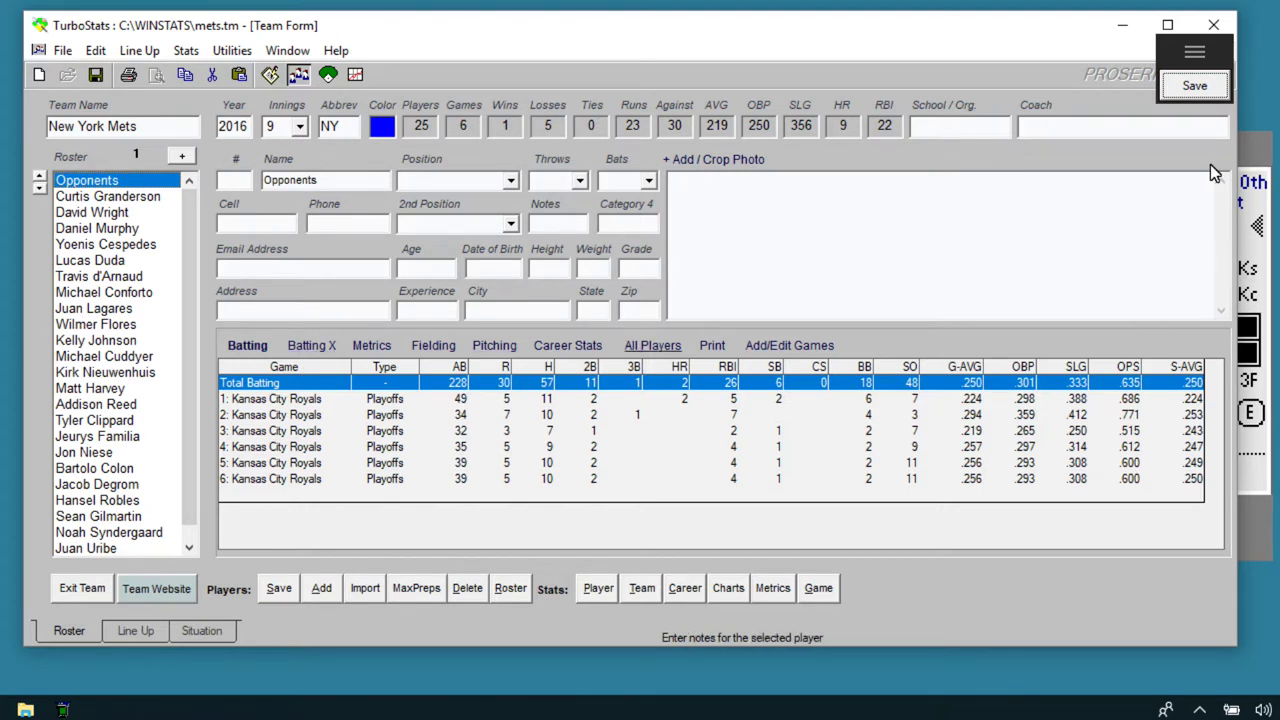
# Step: In the Line Up Creator, place Curtis Granderson in left field, David Wright at first base and Daniel Murphy in center field
pyautogui.click(131, 631)
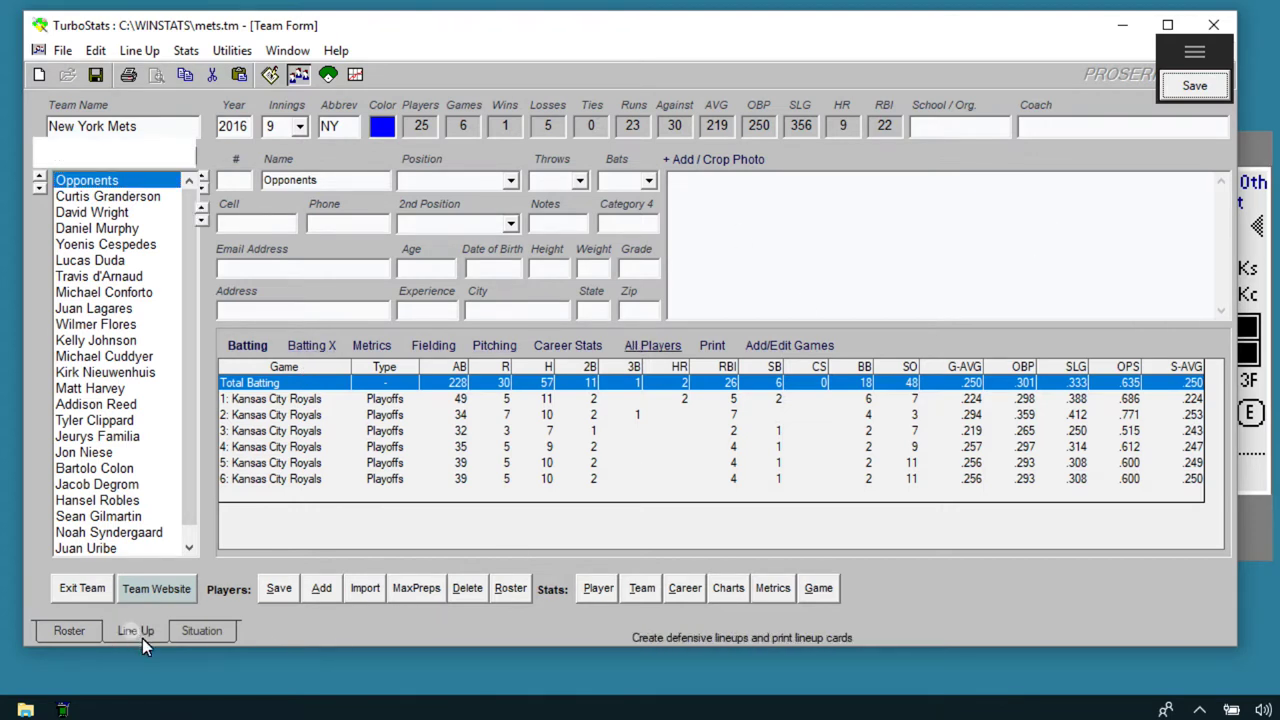
pyautogui.moveTo(118, 234); pyautogui.dragTo(725, 165)
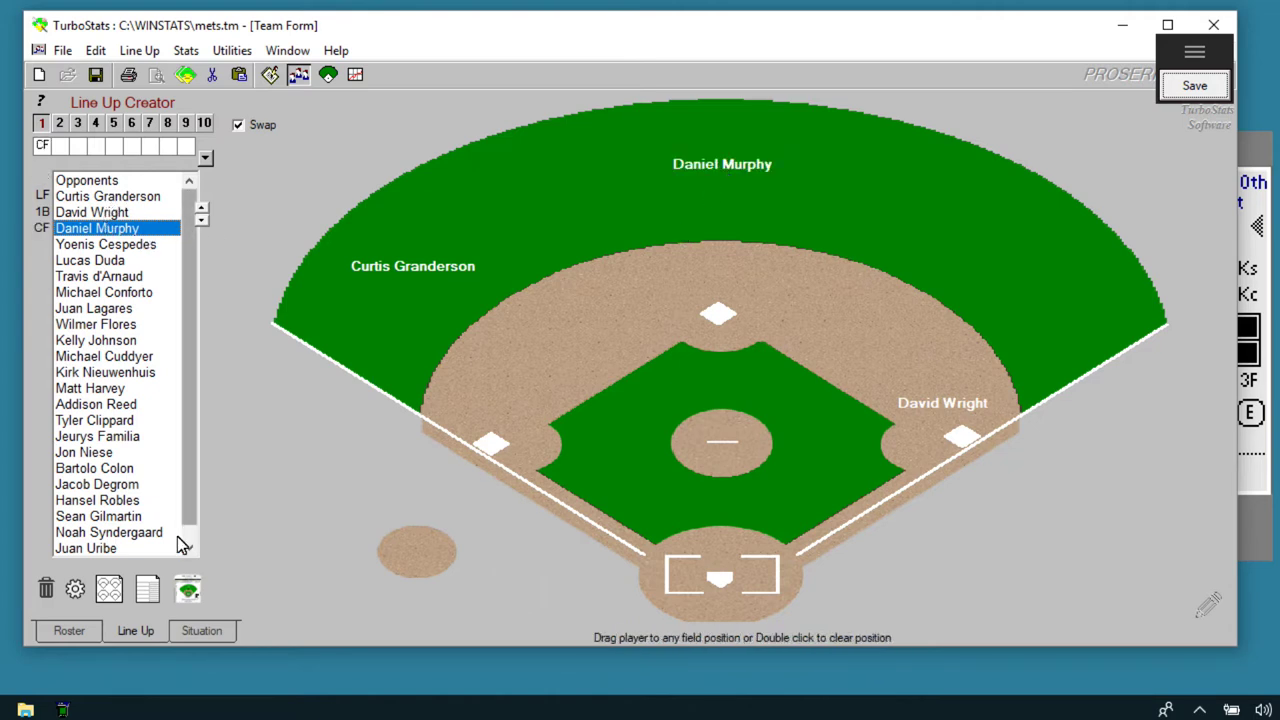
# Step: Open the official batting order lineup card and try to add Lucas Duda from the roster
pyautogui.click(147, 589)
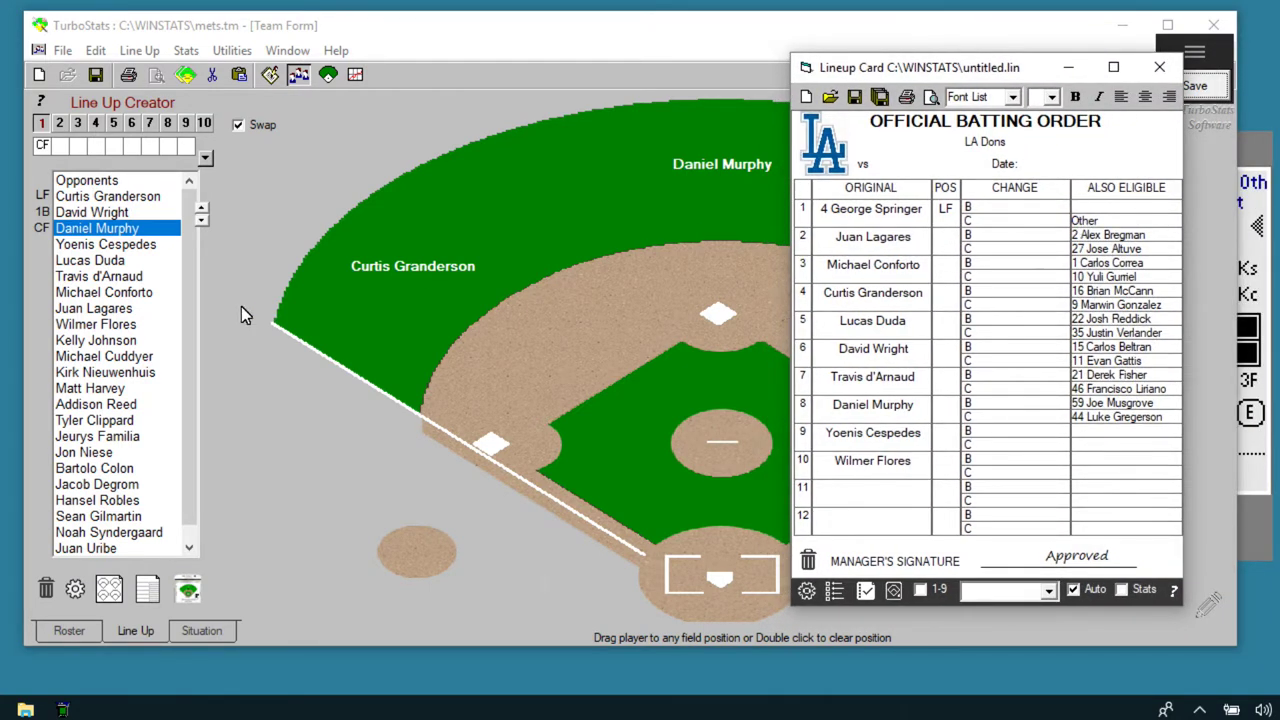
pyautogui.moveTo(98, 262); pyautogui.dragTo(812, 298)
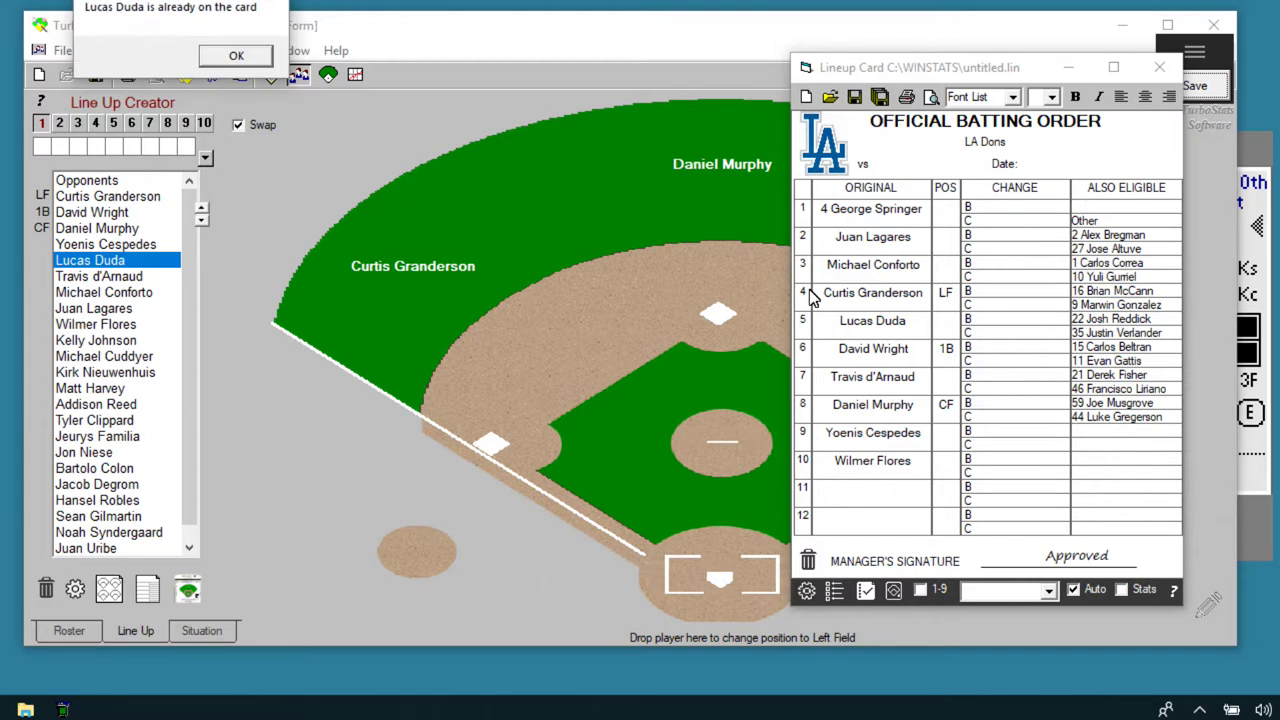
pyautogui.click(236, 55)
# Step: Reorder the lineup card to bat Curtis Granderson first, Michael Conforto second, Juan Lagares third and George Springer fourth, and assign Conforto to left field
pyautogui.moveTo(847, 242); pyautogui.dragTo(889, 210)
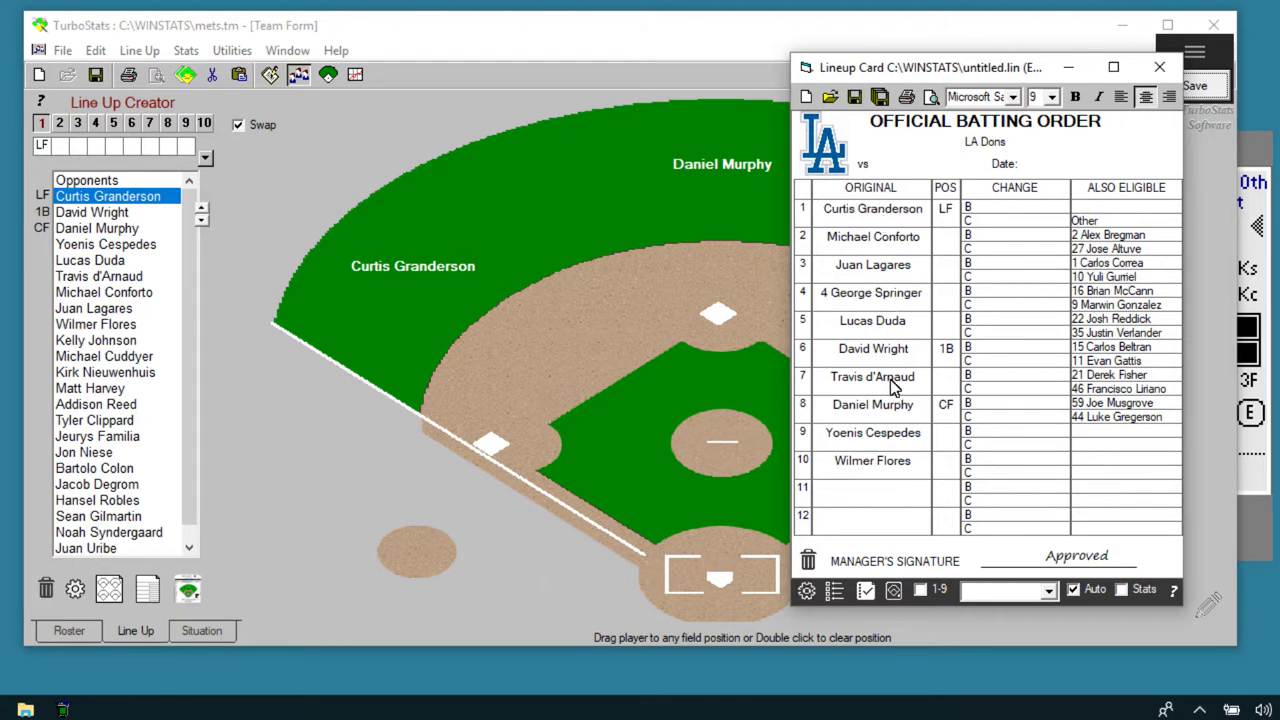
pyautogui.click(949, 239)
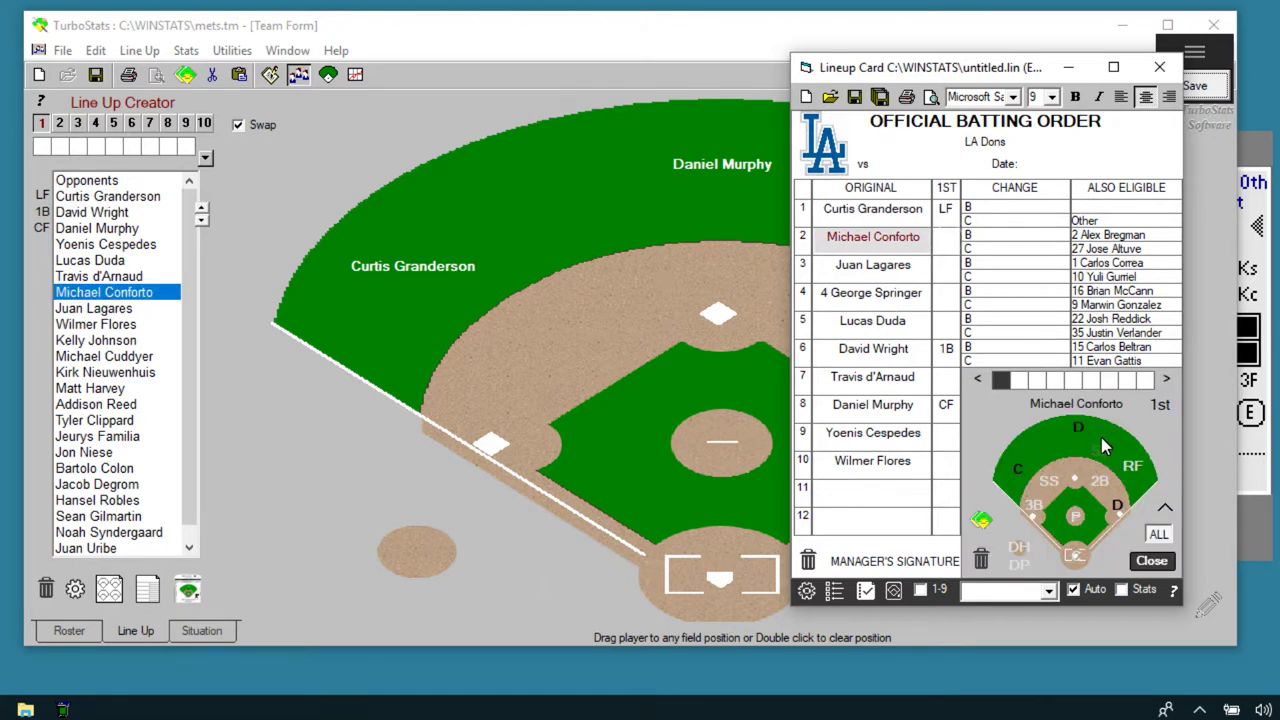
pyautogui.click(1019, 470)
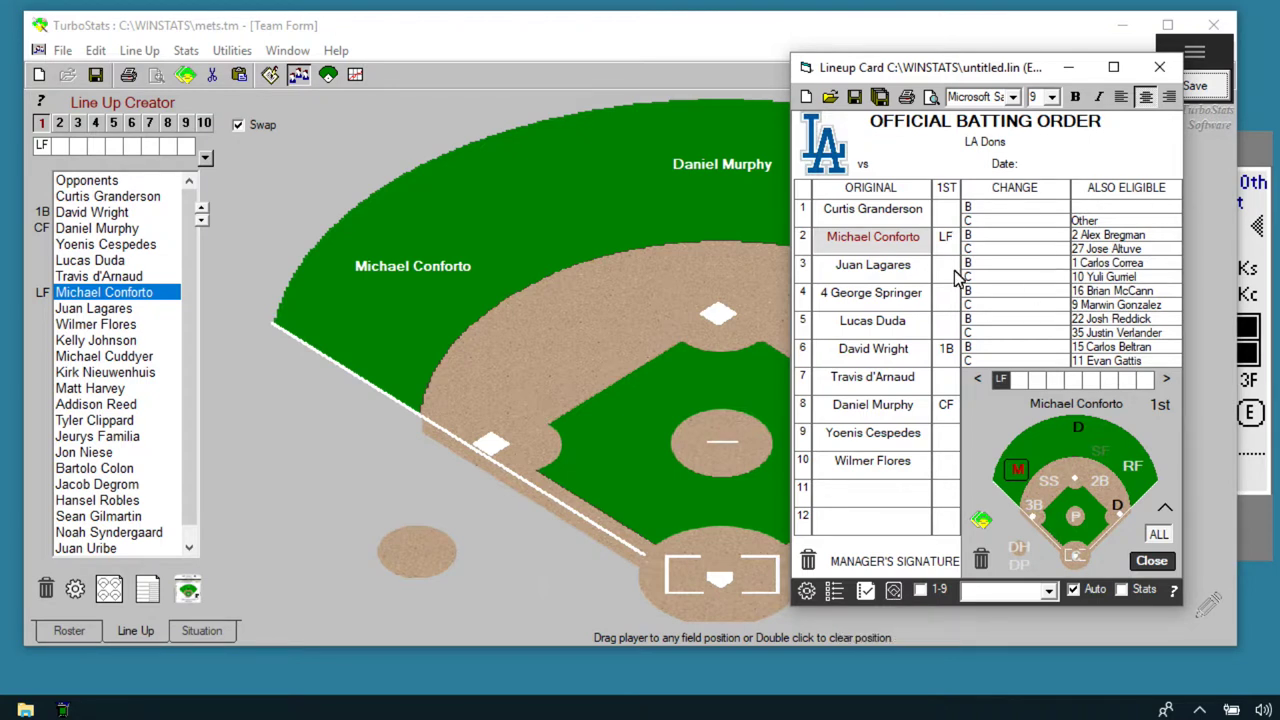
# Step: Start a ScoreKeeper game export for the Mets, browse for an opponent team file to import, and cancel the export
pyautogui.click(893, 592)
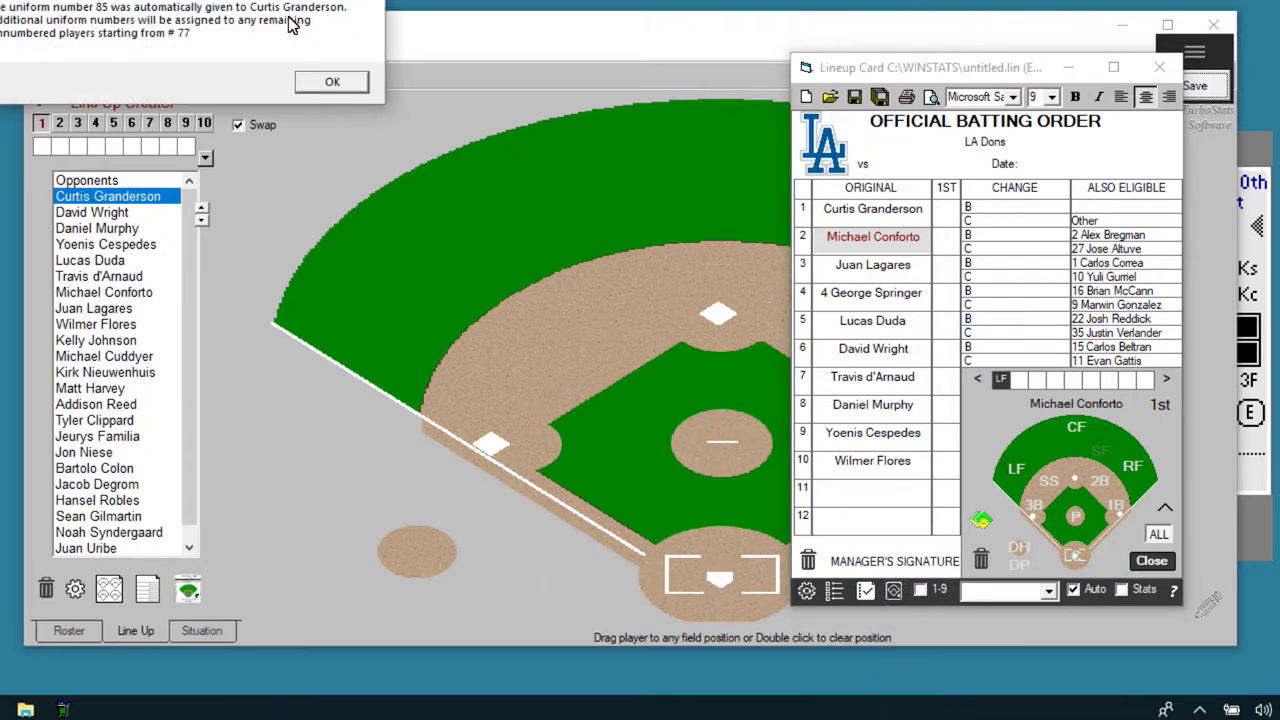
pyautogui.click(328, 83)
pyautogui.moveTo(583, 180); pyautogui.dragTo(400, 145)
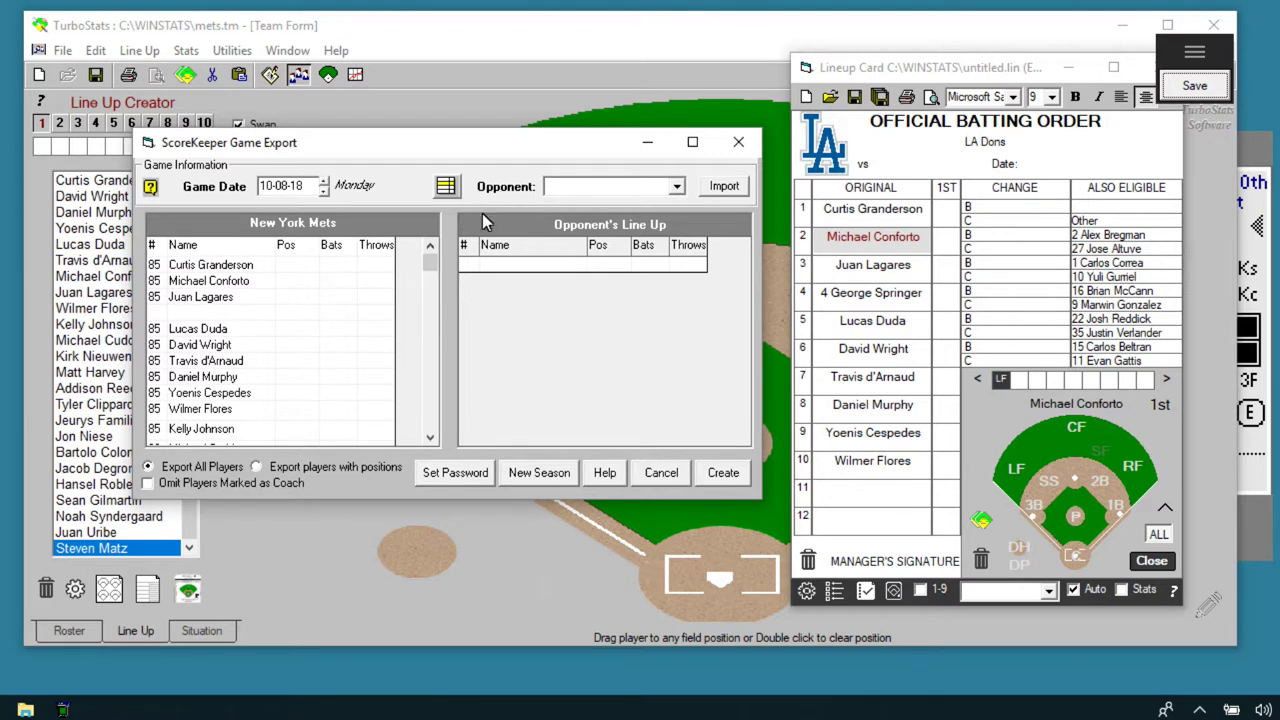
pyautogui.click(726, 190)
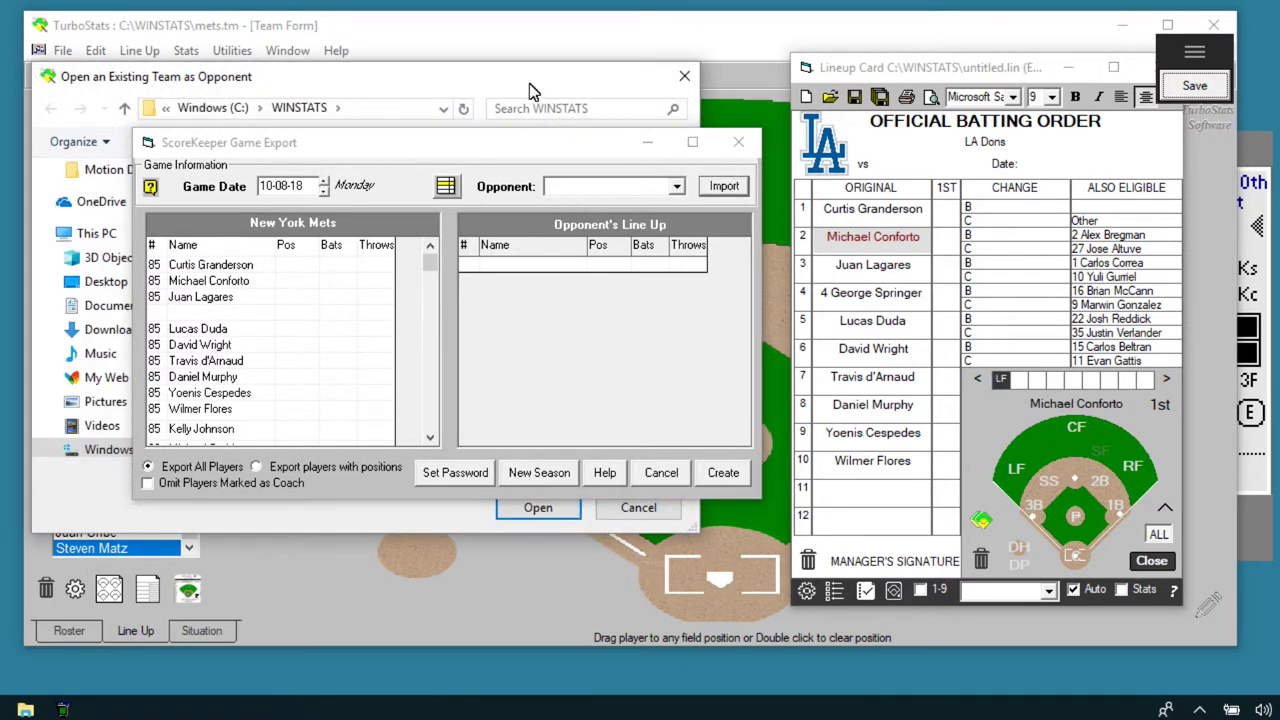
pyautogui.moveTo(531, 78); pyautogui.dragTo(470, 204)
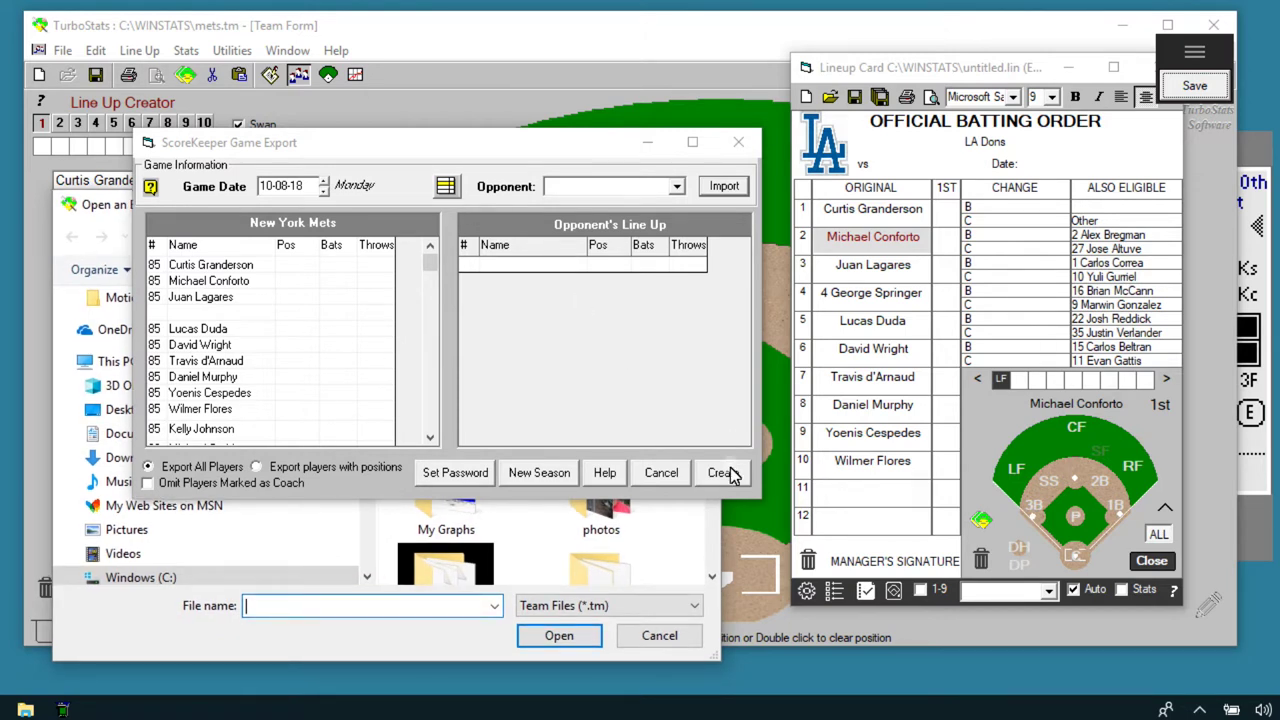
pyautogui.click(659, 635)
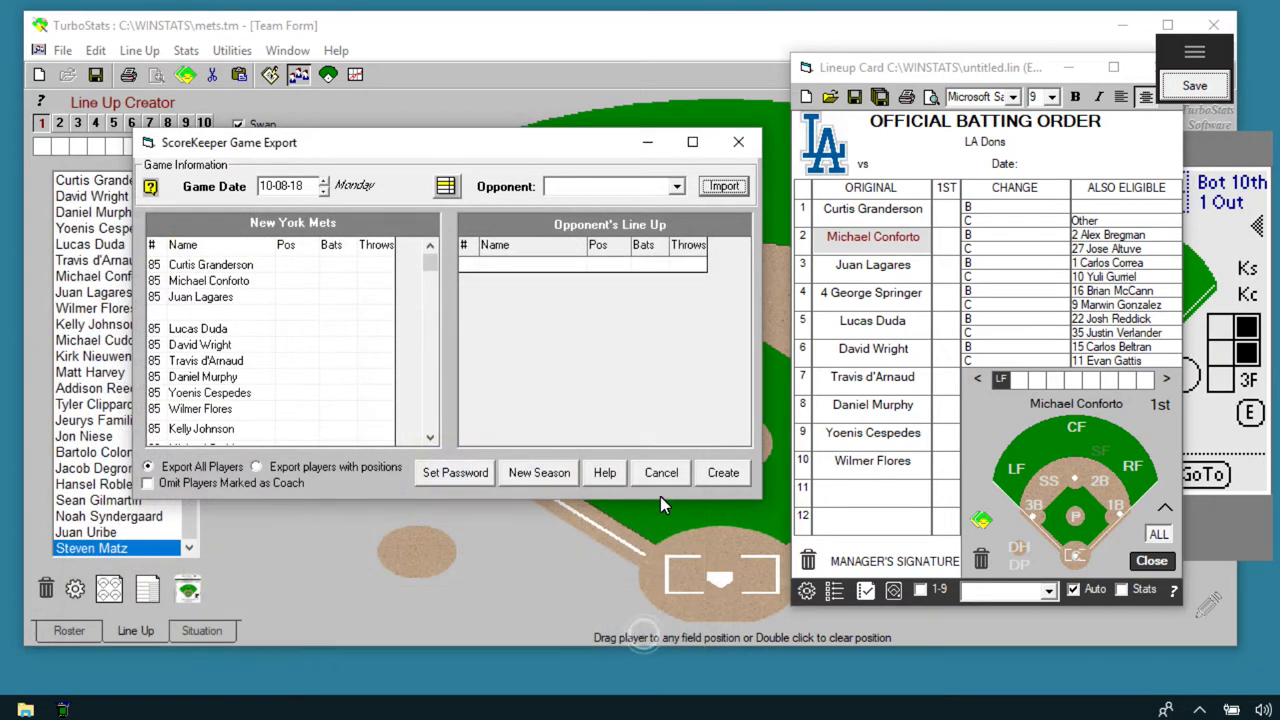
pyautogui.click(661, 472)
# Step: Close the official lineup card and cancel saving it to a file
pyautogui.click(1161, 67)
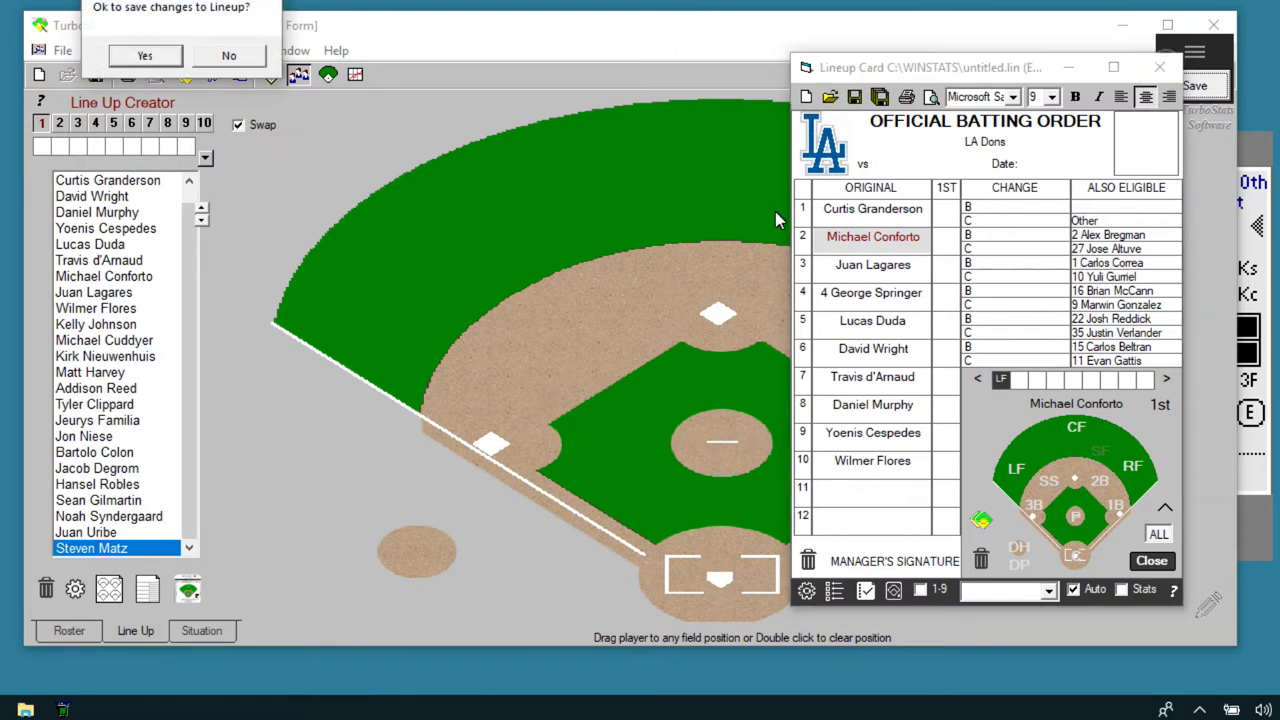
pyautogui.click(144, 58)
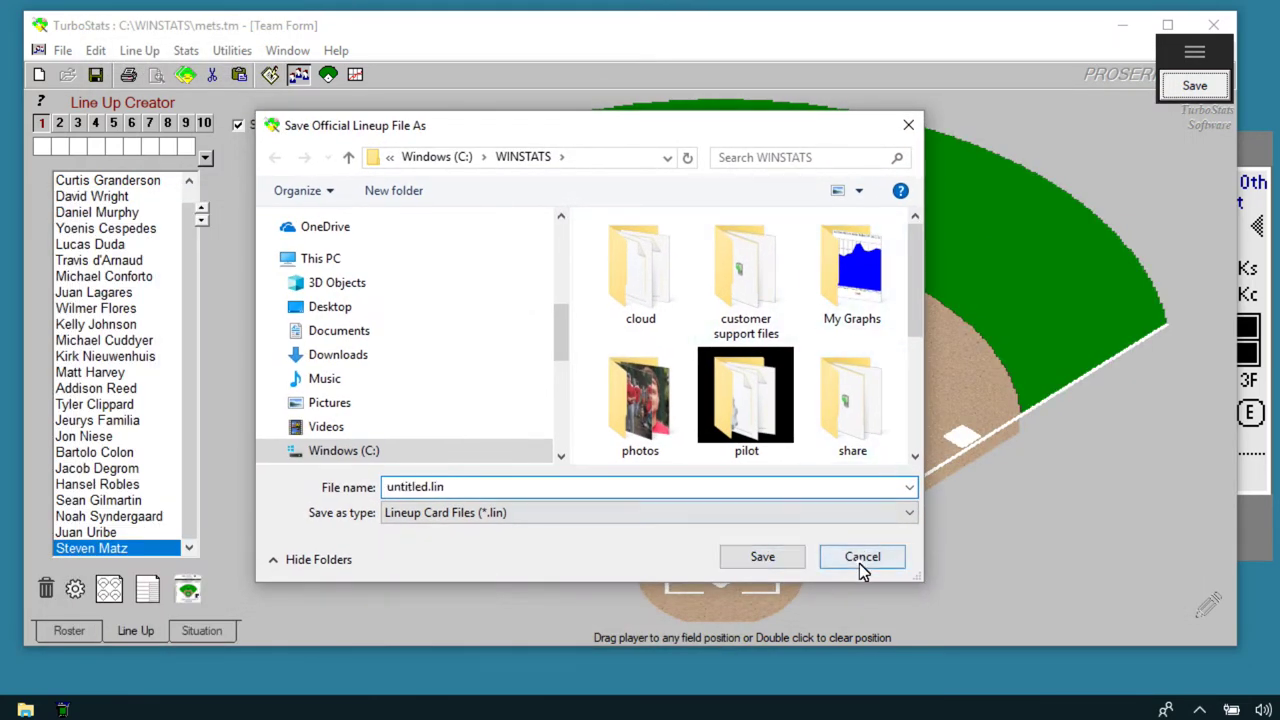
pyautogui.click(859, 563)
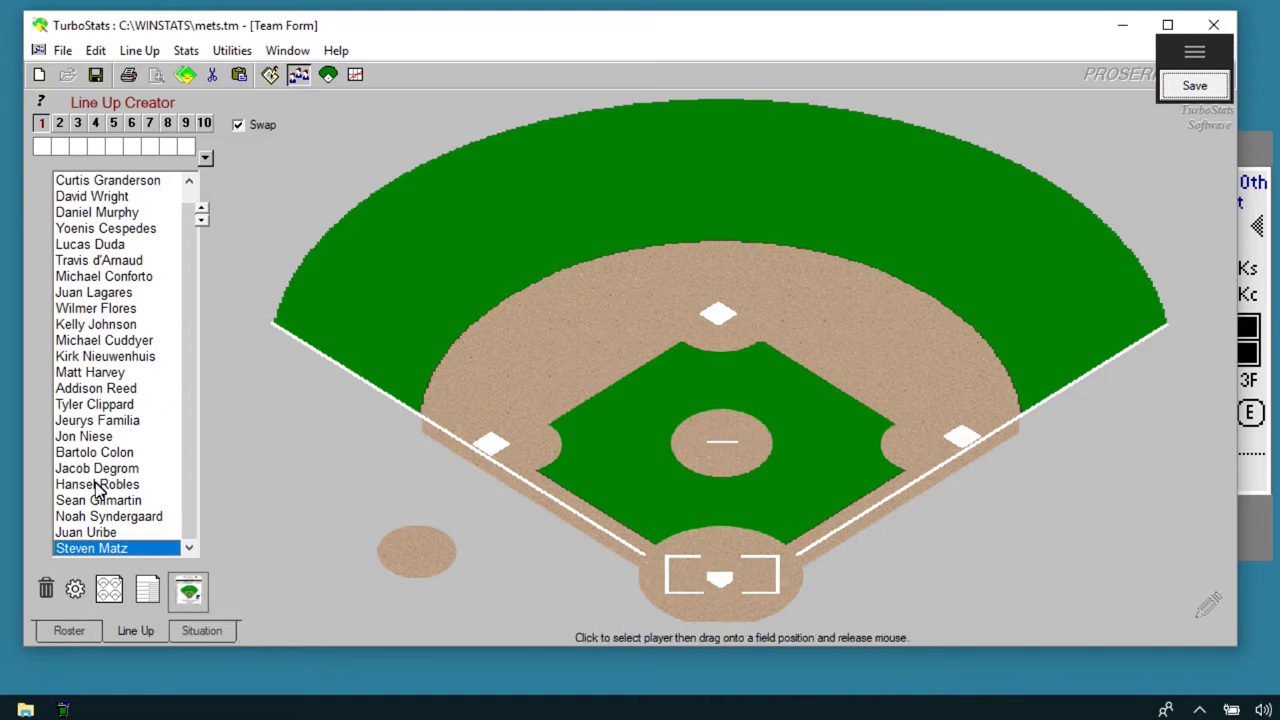
# Step: For inning 1, place Curtis Granderson in left field and David Wright in center field
pyautogui.click(60, 123)
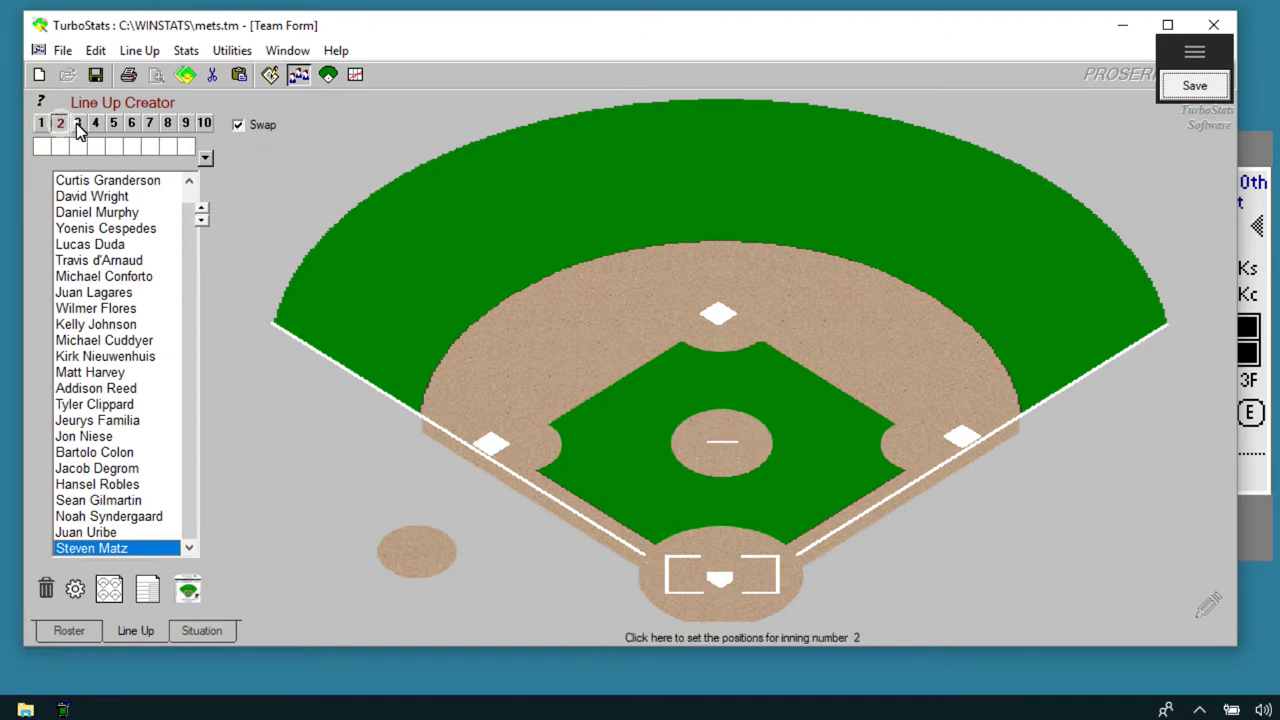
pyautogui.click(41, 123)
pyautogui.moveTo(85, 186); pyautogui.dragTo(439, 283)
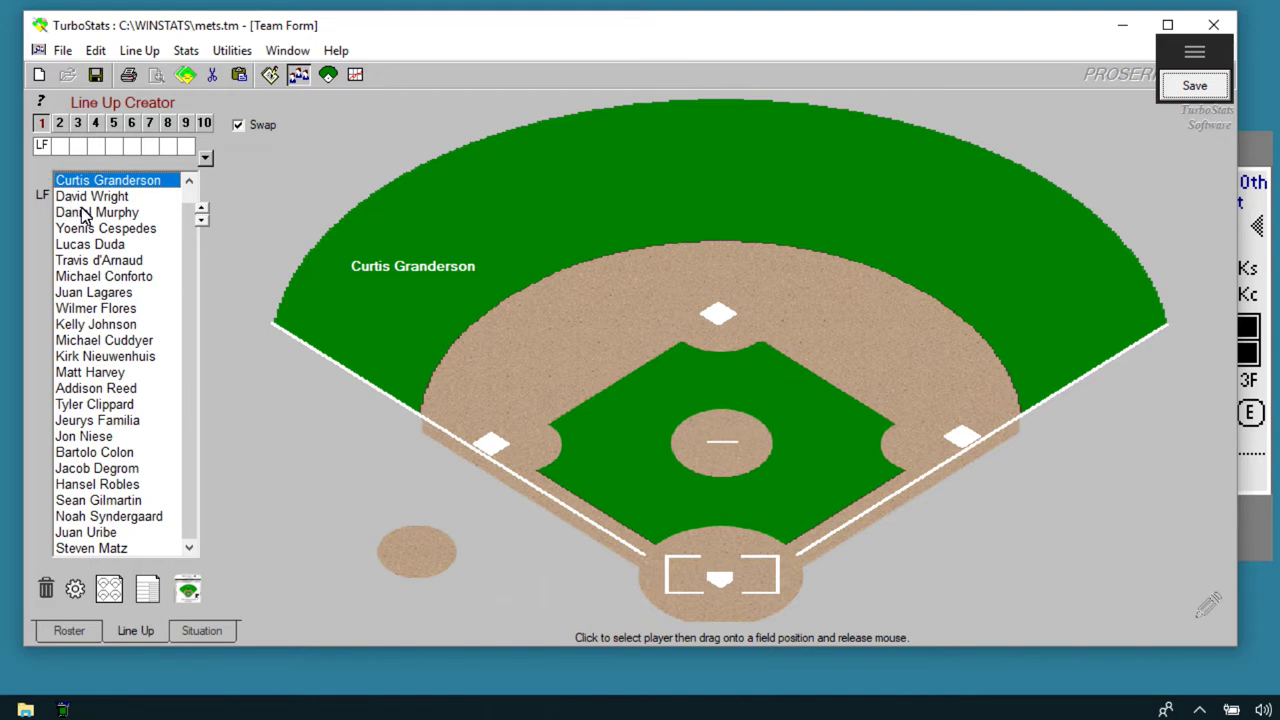
pyautogui.click(189, 182)
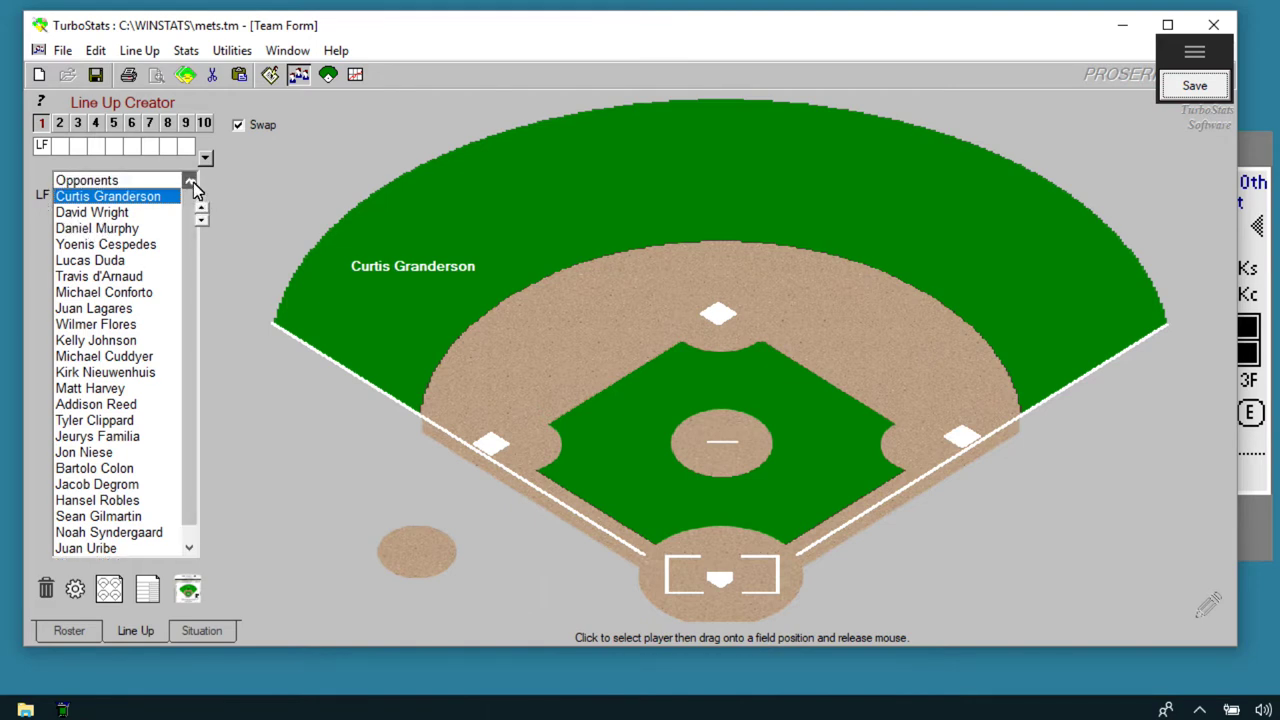
pyautogui.moveTo(114, 214); pyautogui.dragTo(745, 179)
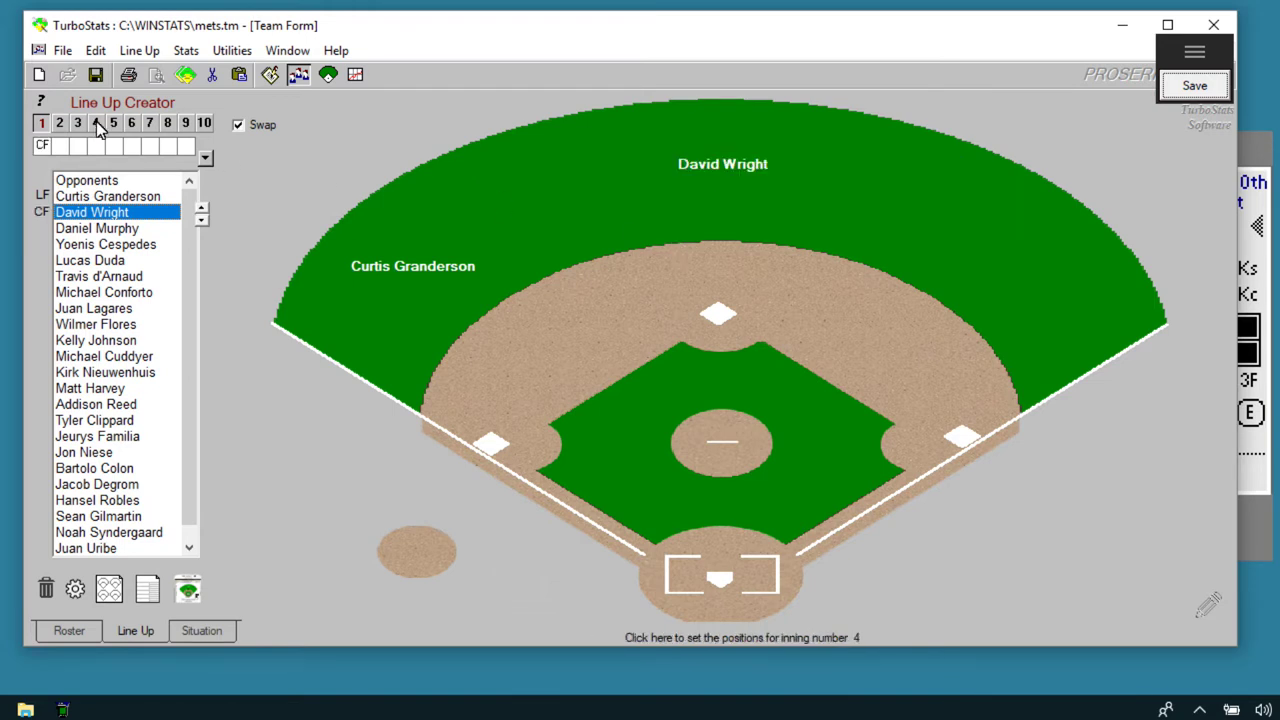
# Step: Place Curtis Granderson in center field for inning 3 and in right field for inning 5
pyautogui.click(61, 123)
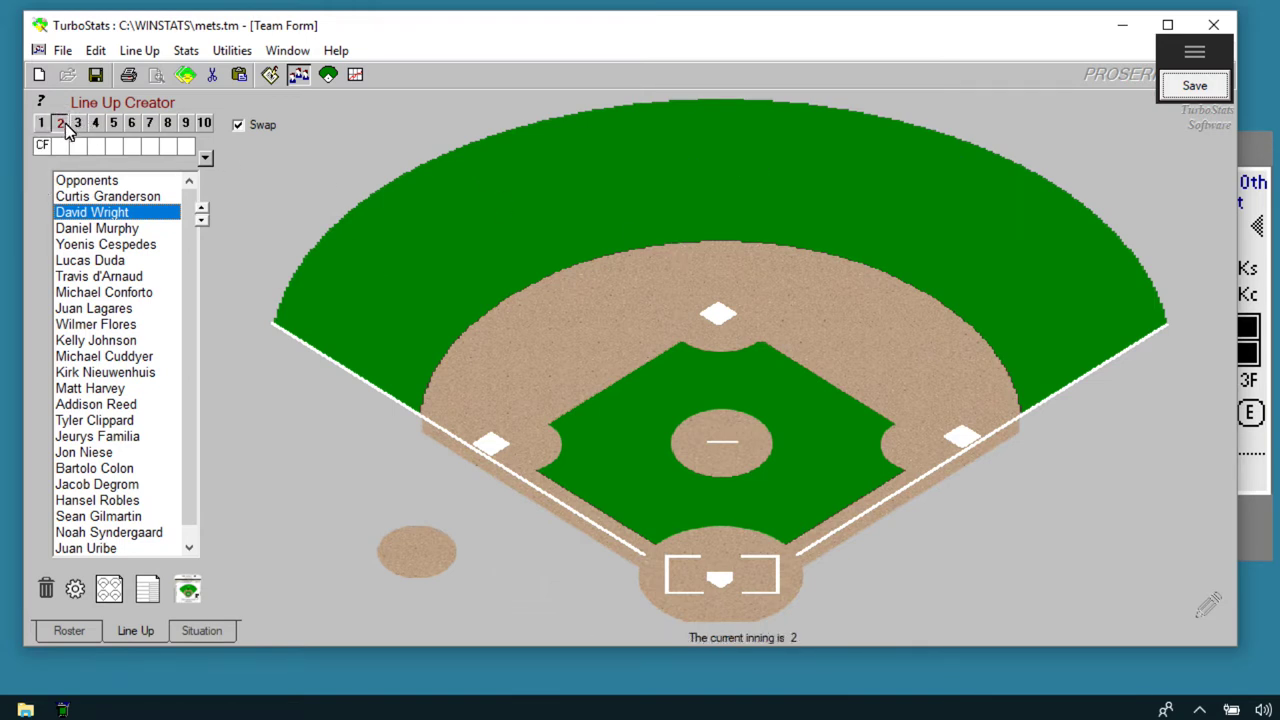
pyautogui.click(78, 123)
pyautogui.moveTo(108, 196); pyautogui.dragTo(754, 174)
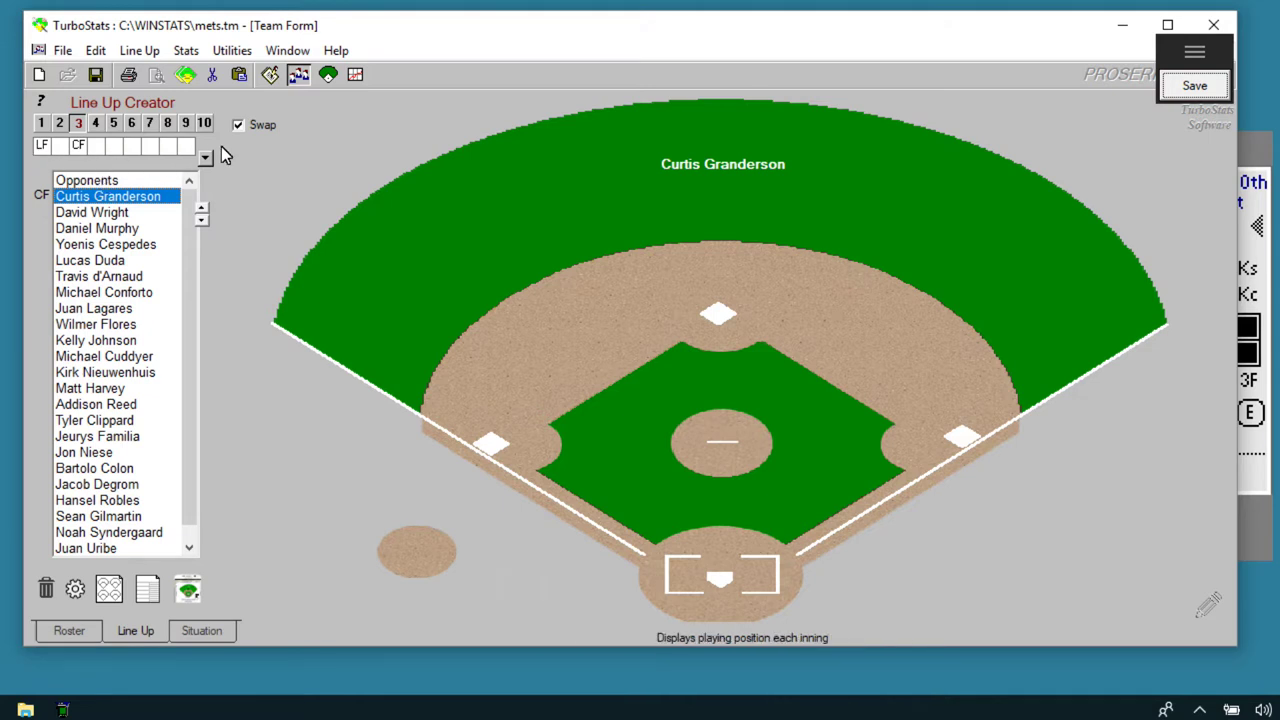
pyautogui.click(113, 122)
pyautogui.moveTo(137, 197); pyautogui.dragTo(1021, 277)
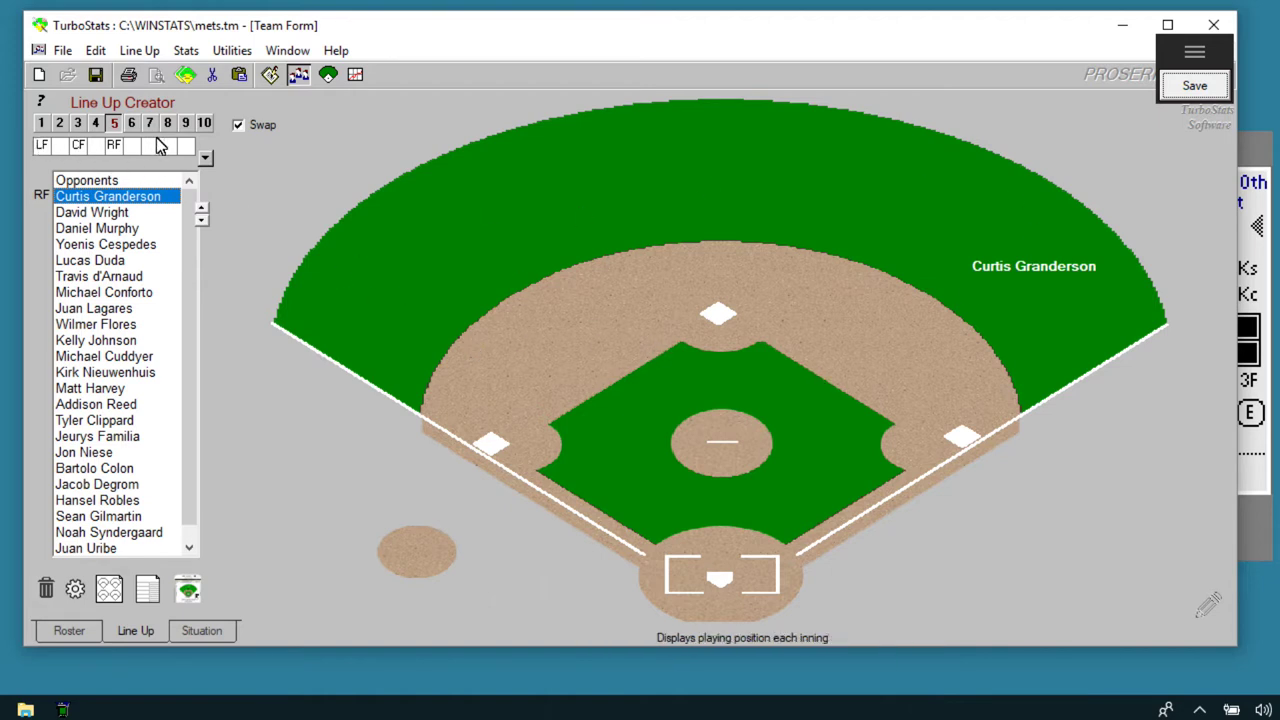
# Step: Create a multi-inning lineup card covering 7 innings, and return from the report to the Line Up Creator
pyautogui.click(110, 590)
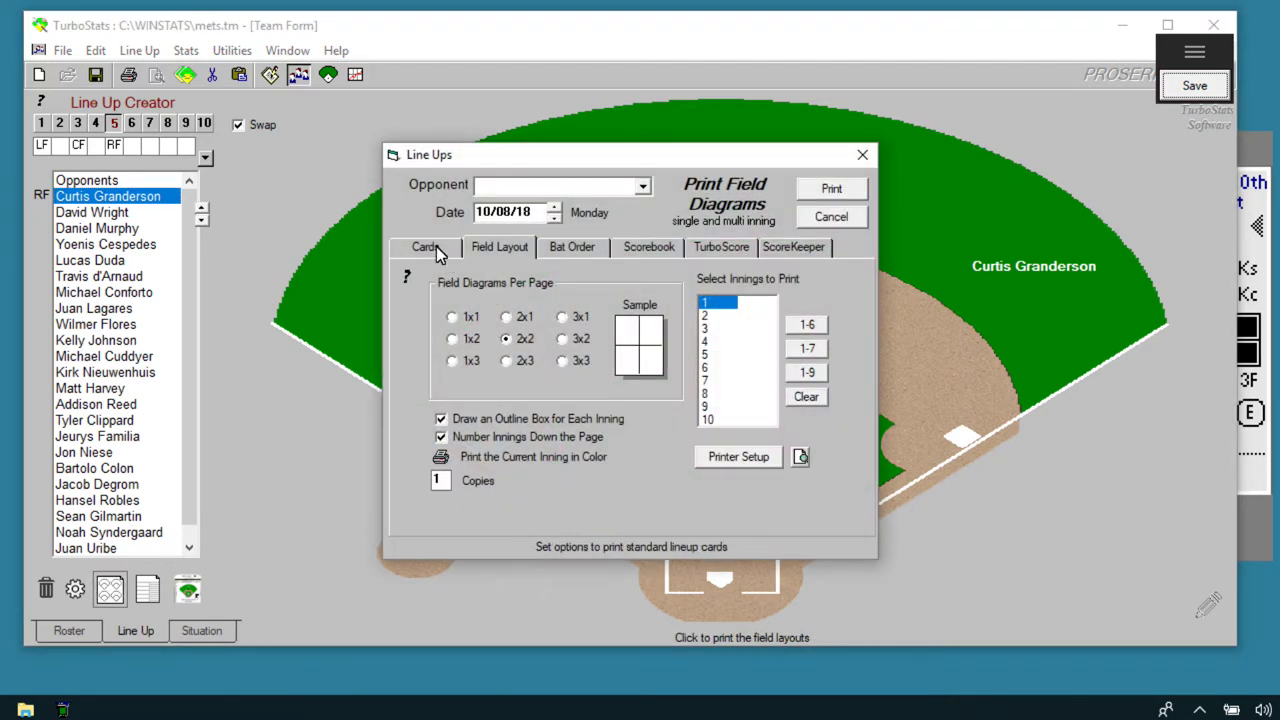
pyautogui.click(436, 254)
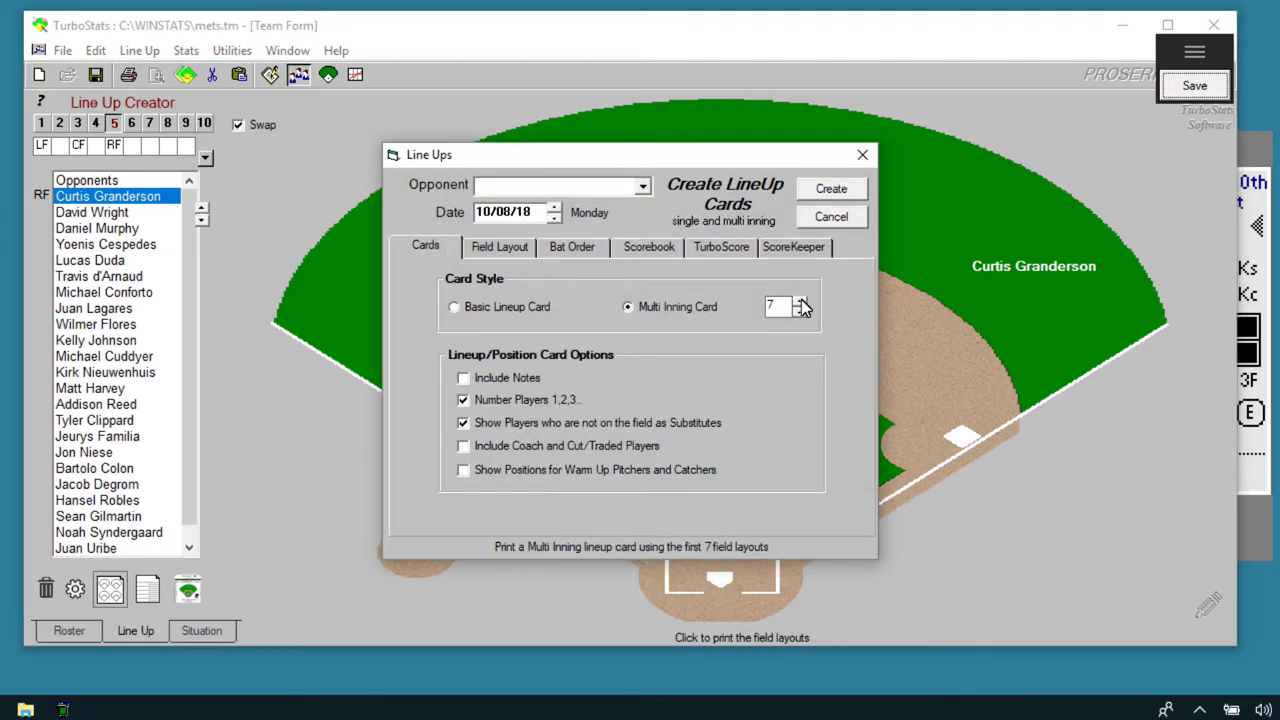
pyautogui.click(829, 190)
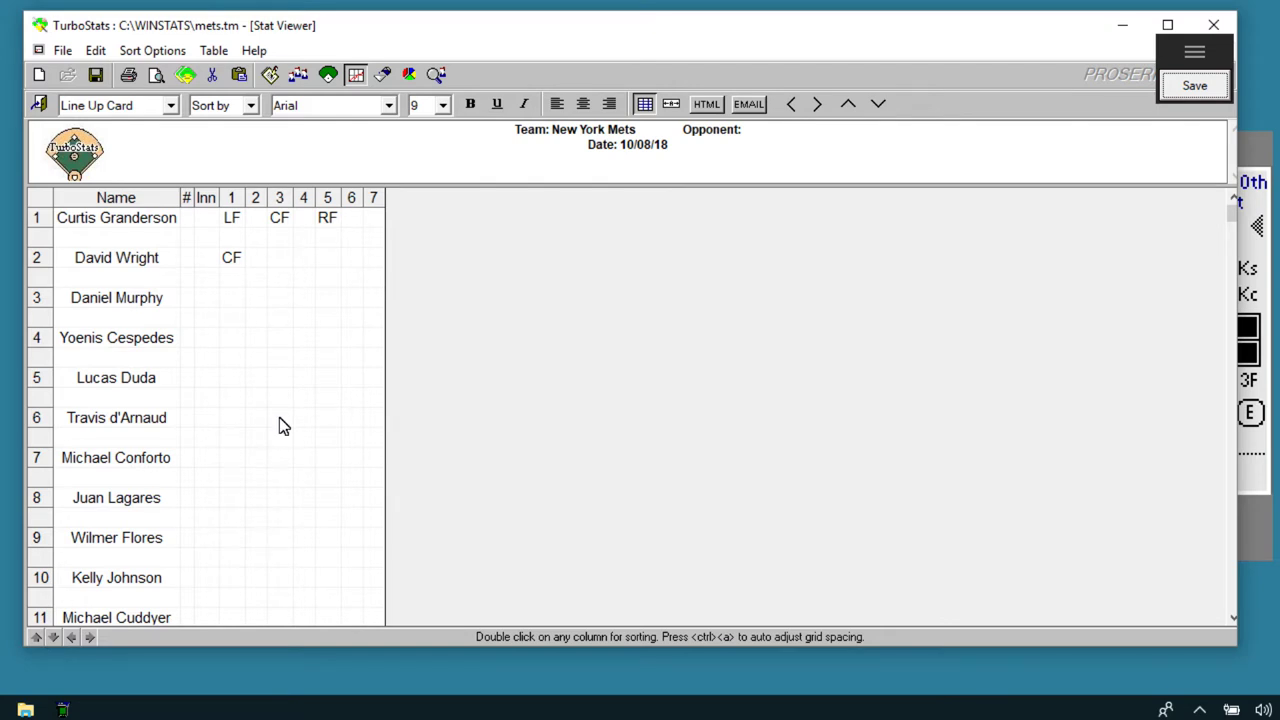
pyautogui.click(38, 104)
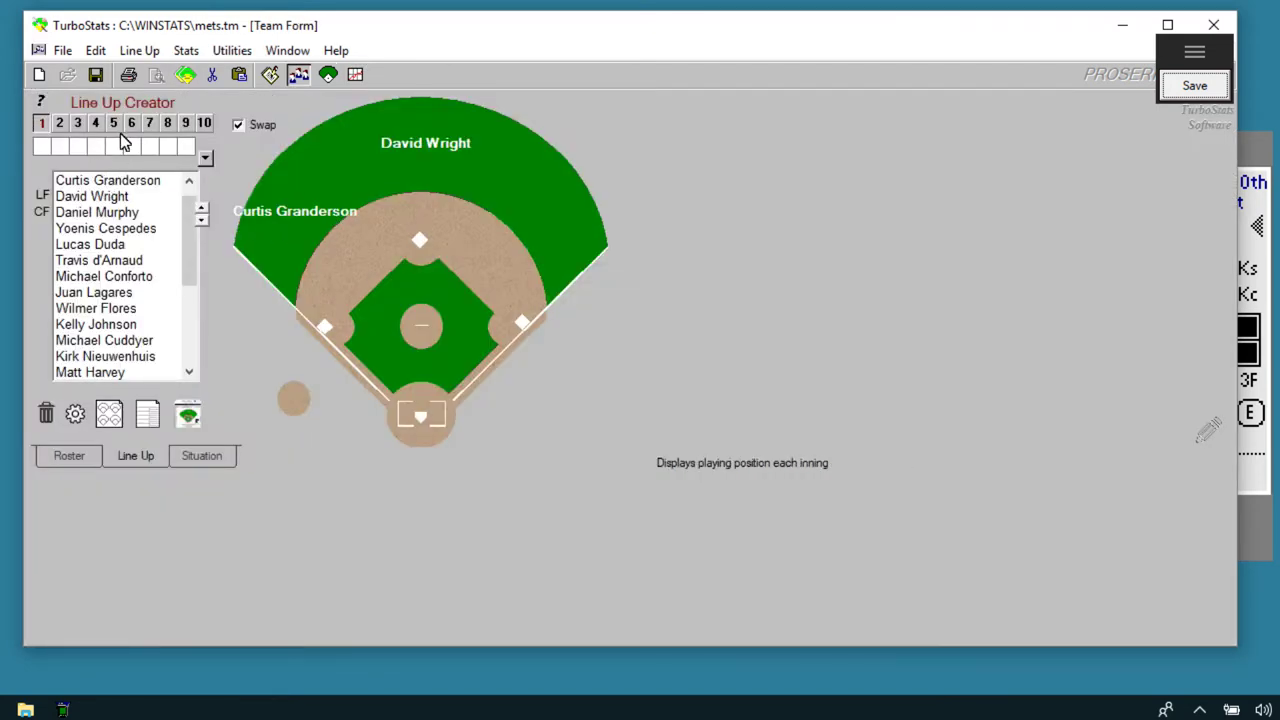
# Step: Preview the field diagrams for innings 1 to 6 in a 2x3 page layout, and leave without printing
pyautogui.click(130, 76)
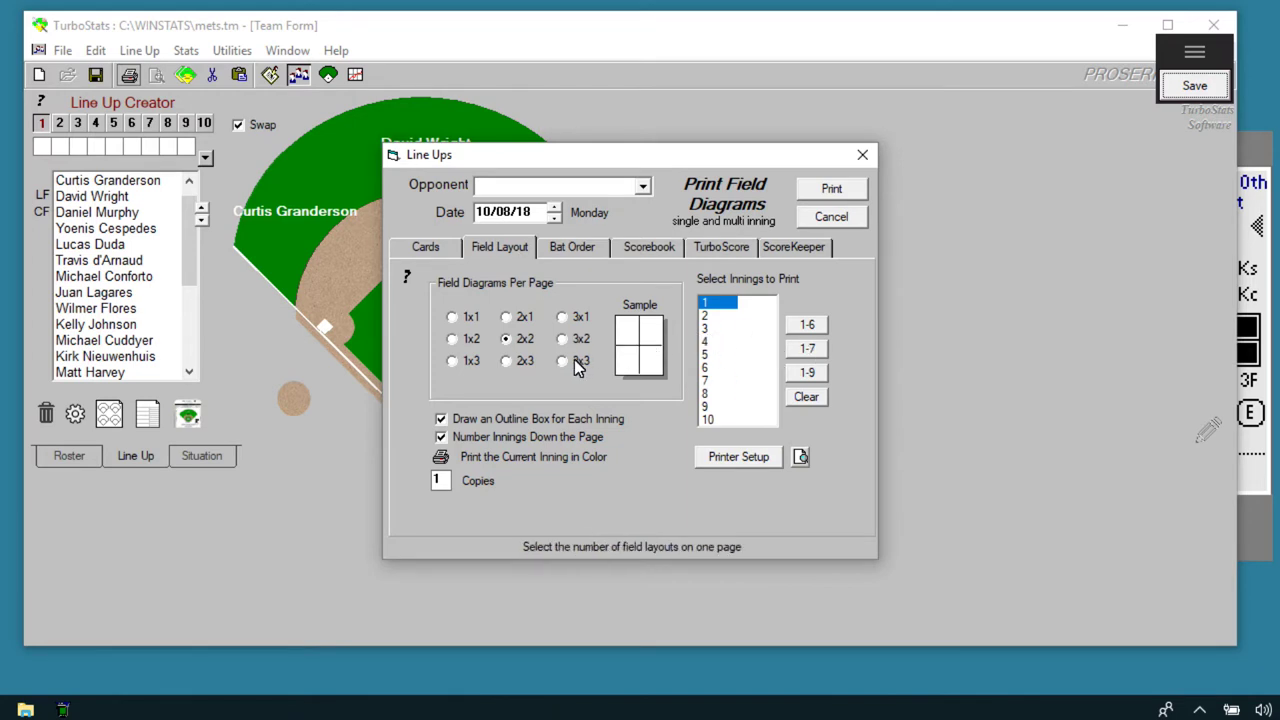
pyautogui.click(518, 365)
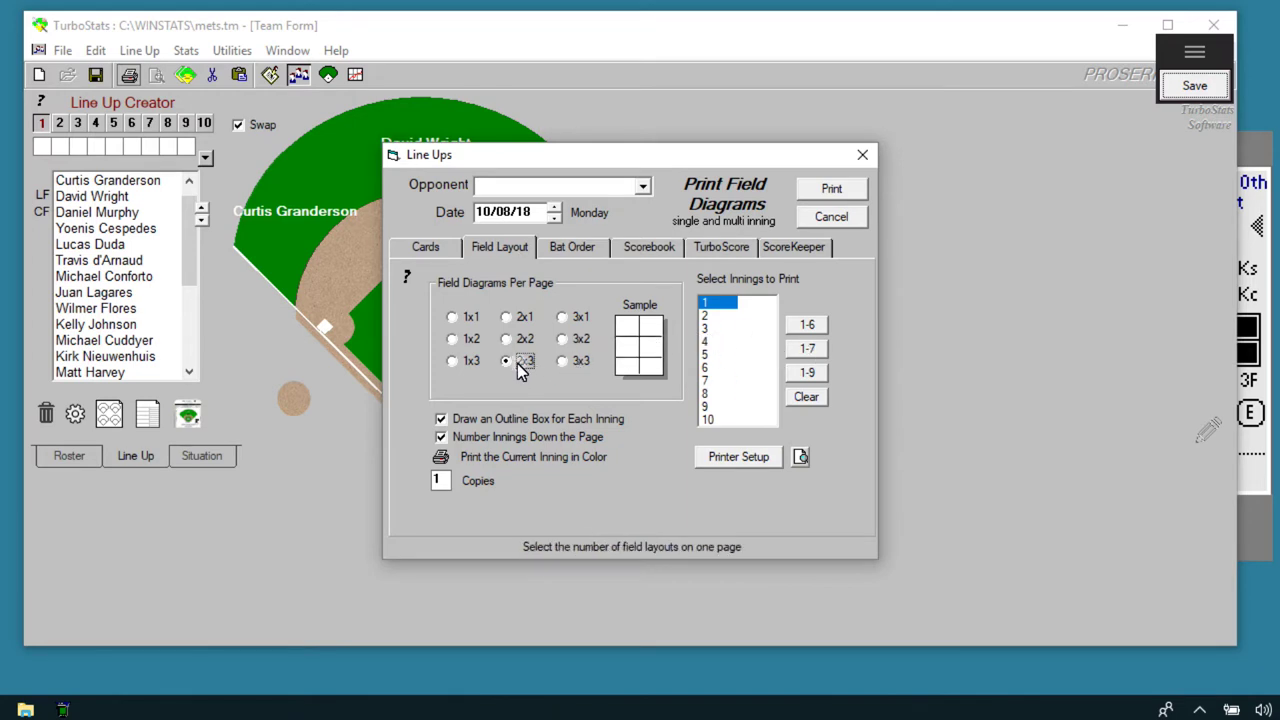
pyautogui.click(807, 325)
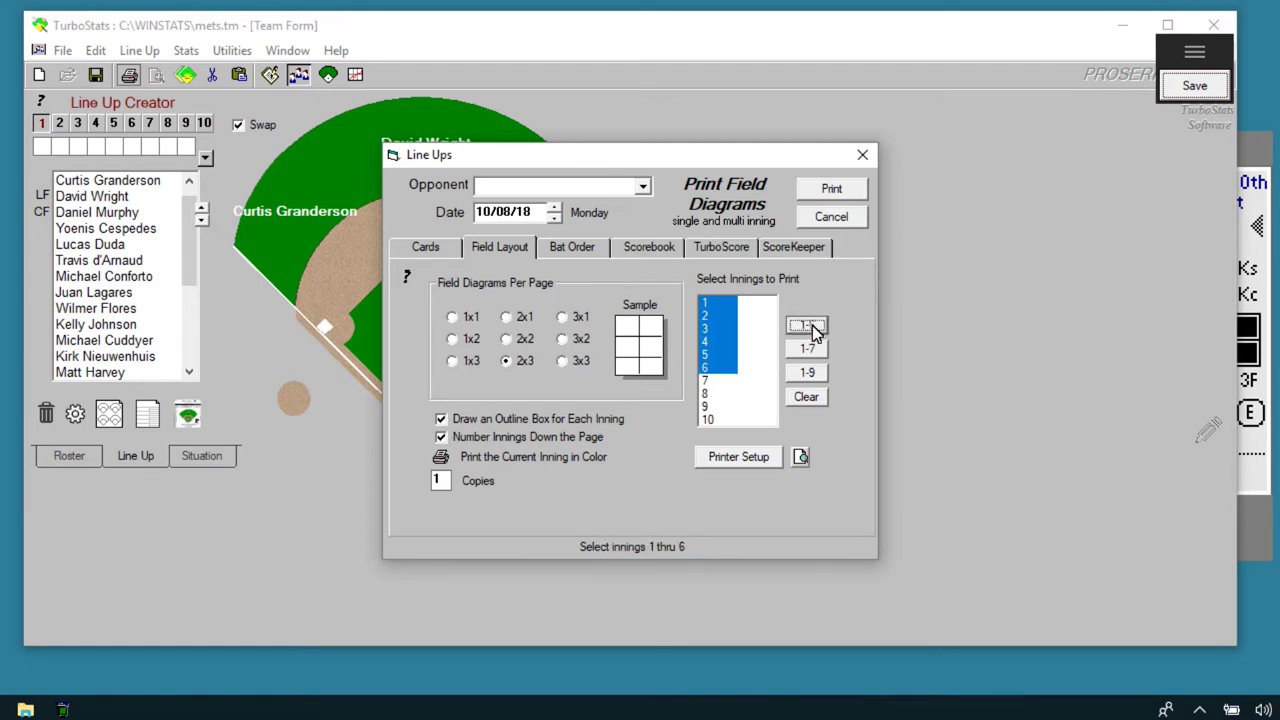
pyautogui.click(800, 458)
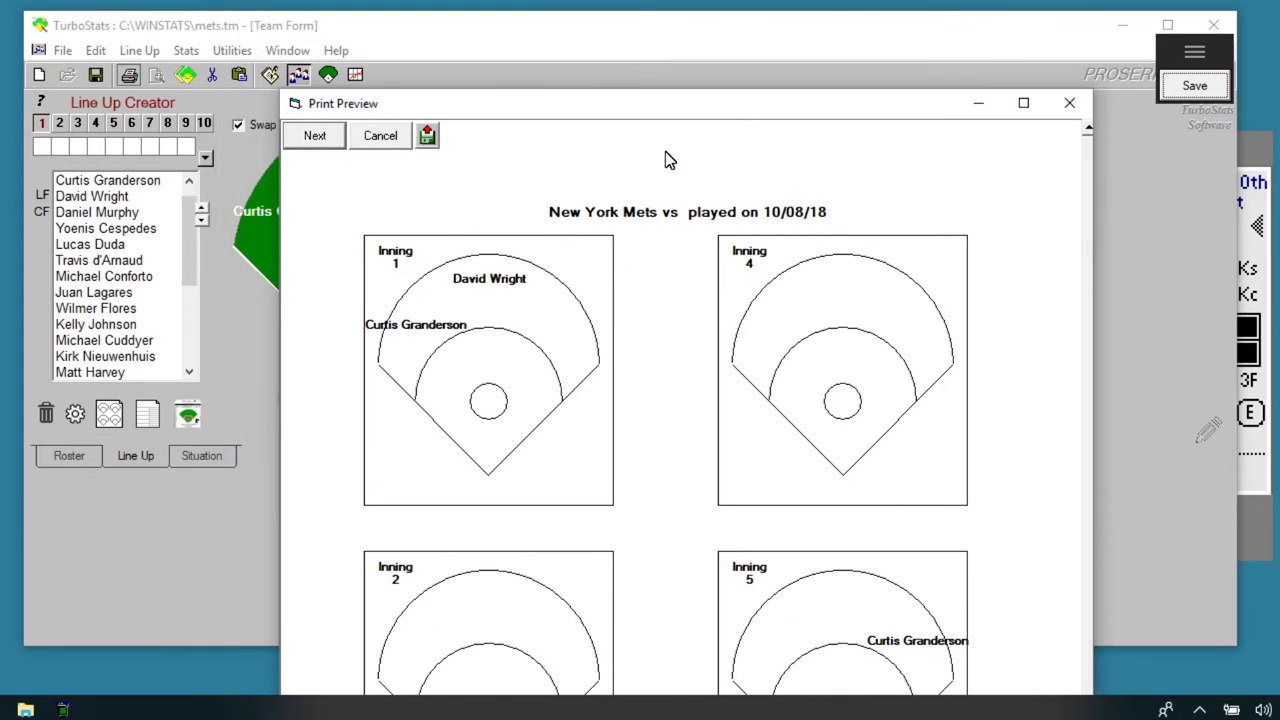
pyautogui.moveTo(655, 103); pyautogui.dragTo(548, 64)
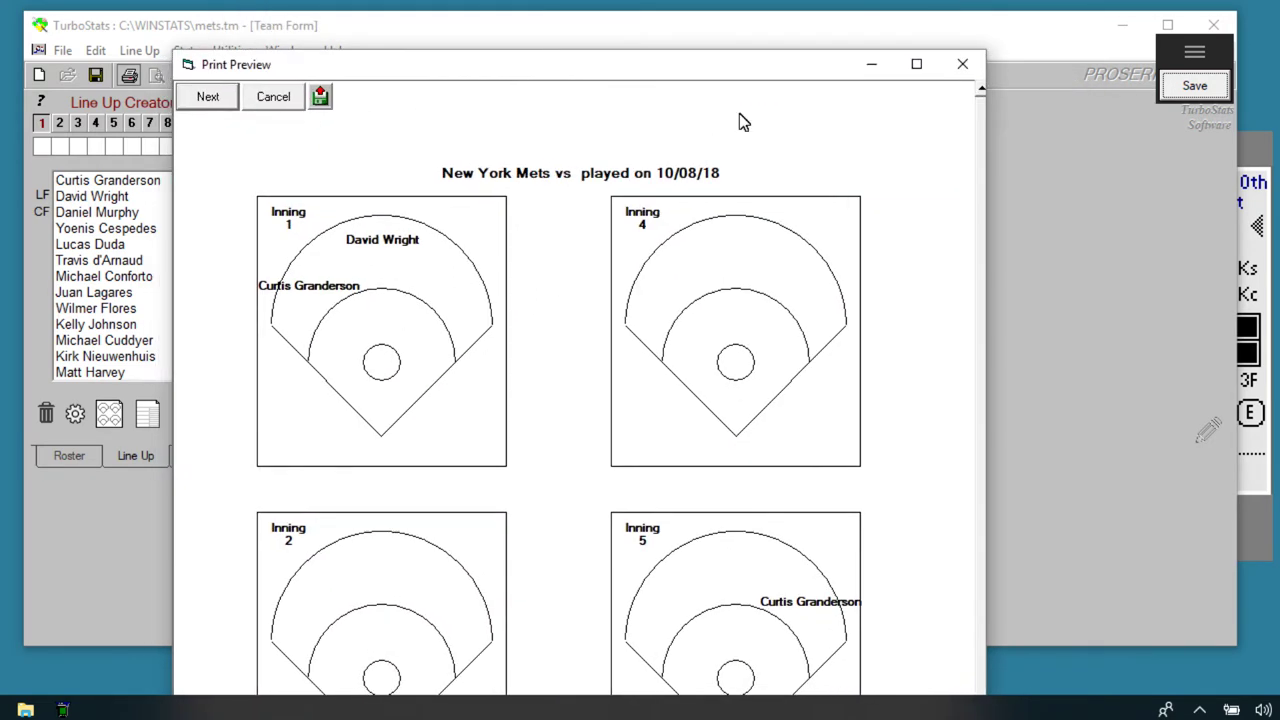
pyautogui.click(963, 66)
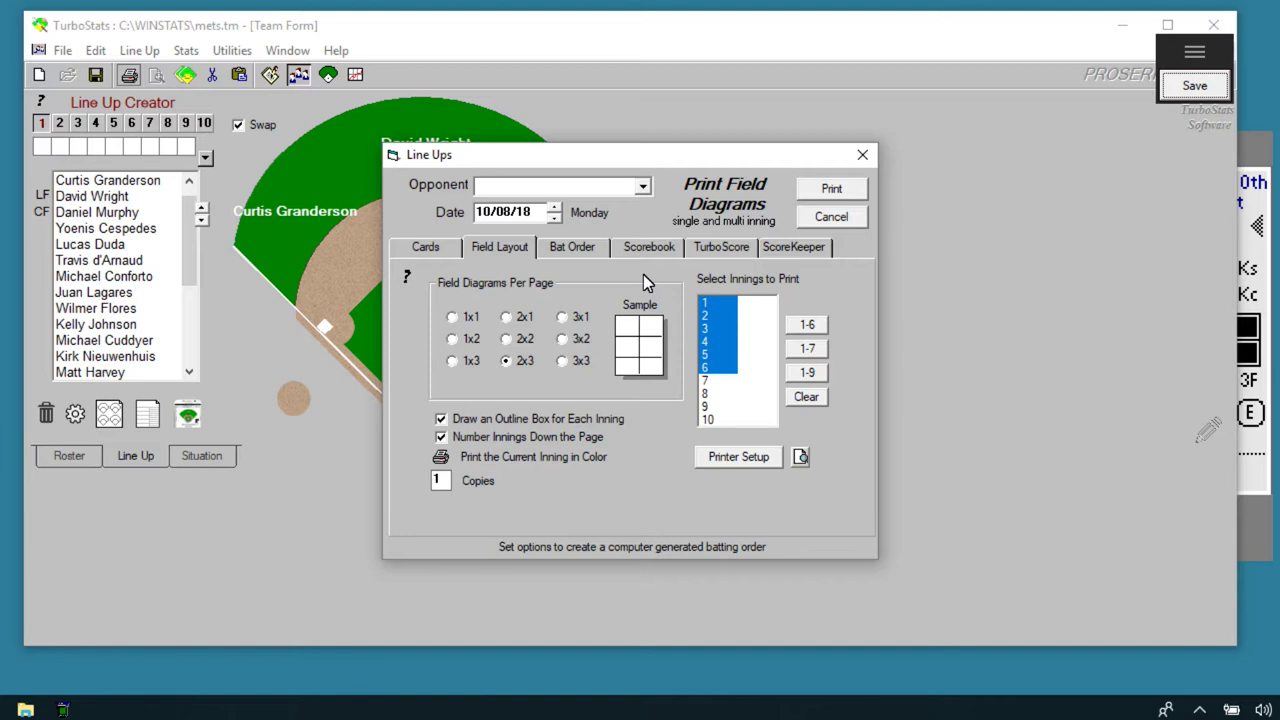
pyautogui.click(831, 218)
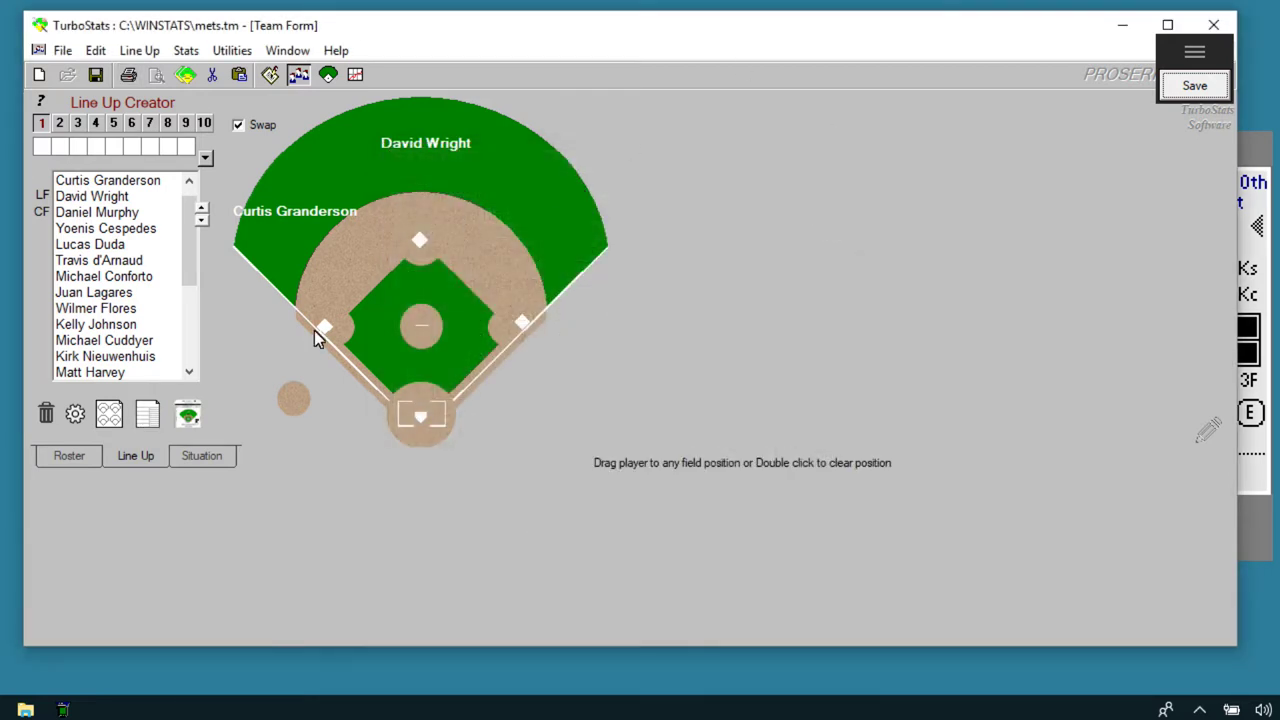
# Step: Open the ScoreKeeper game export with automatic uniform numbers and import royals.tm as the opponent's lineup
pyautogui.click(190, 420)
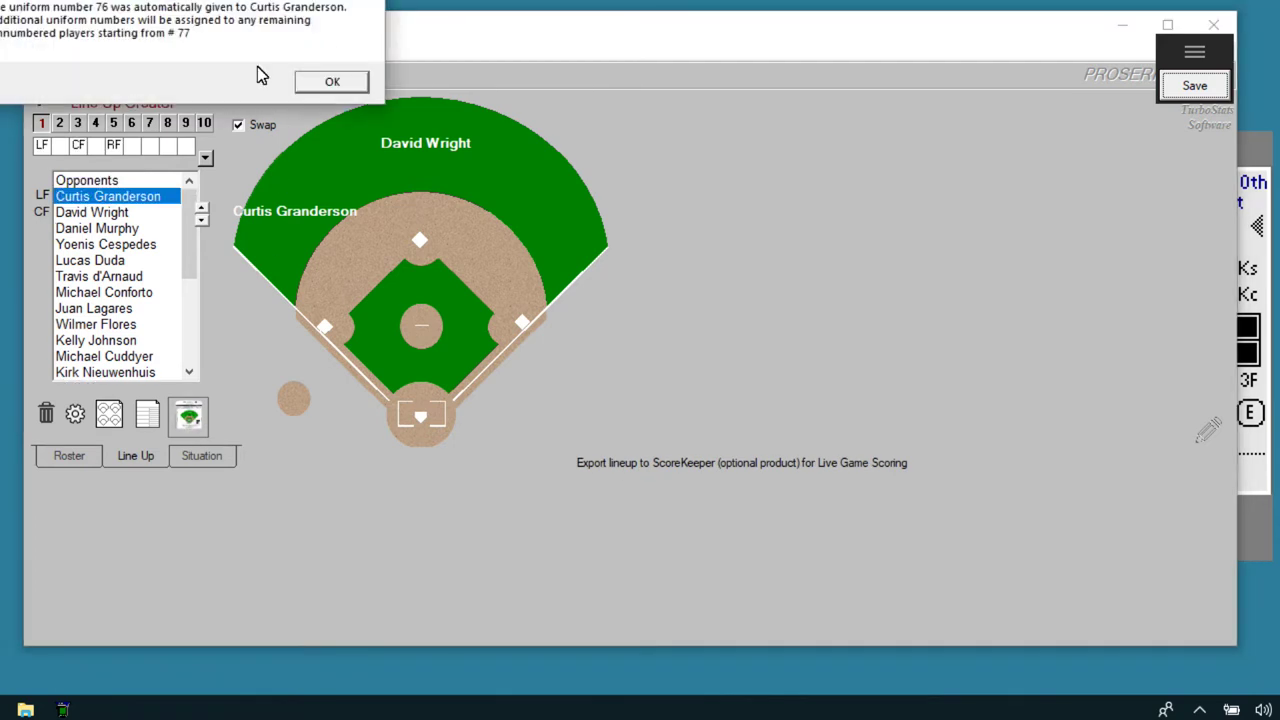
pyautogui.click(326, 88)
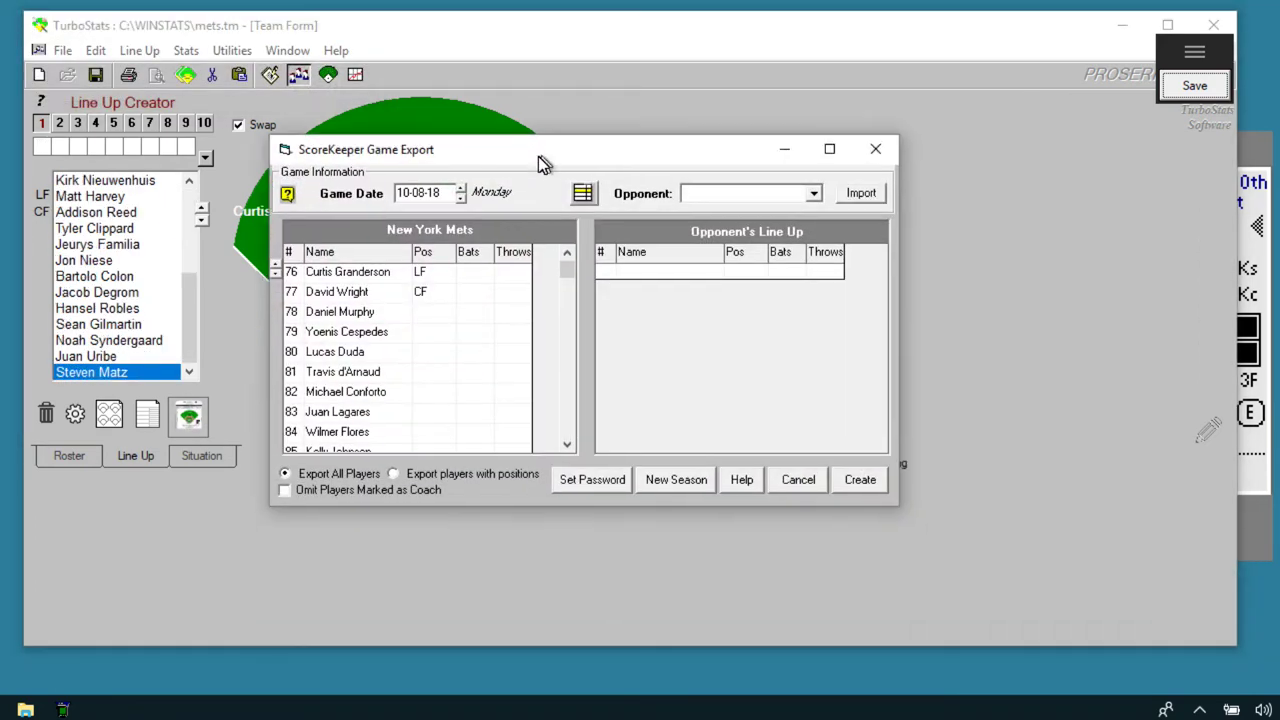
pyautogui.click(853, 196)
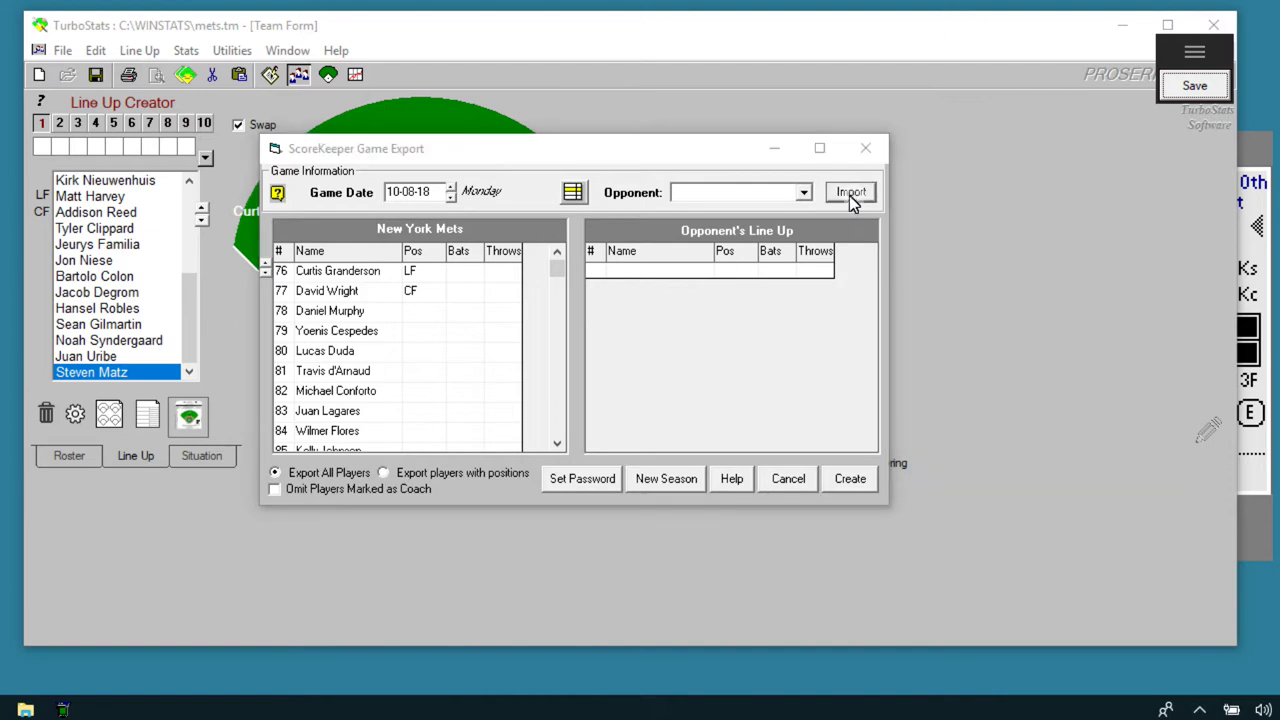
pyautogui.moveTo(914, 249); pyautogui.dragTo(953, 458)
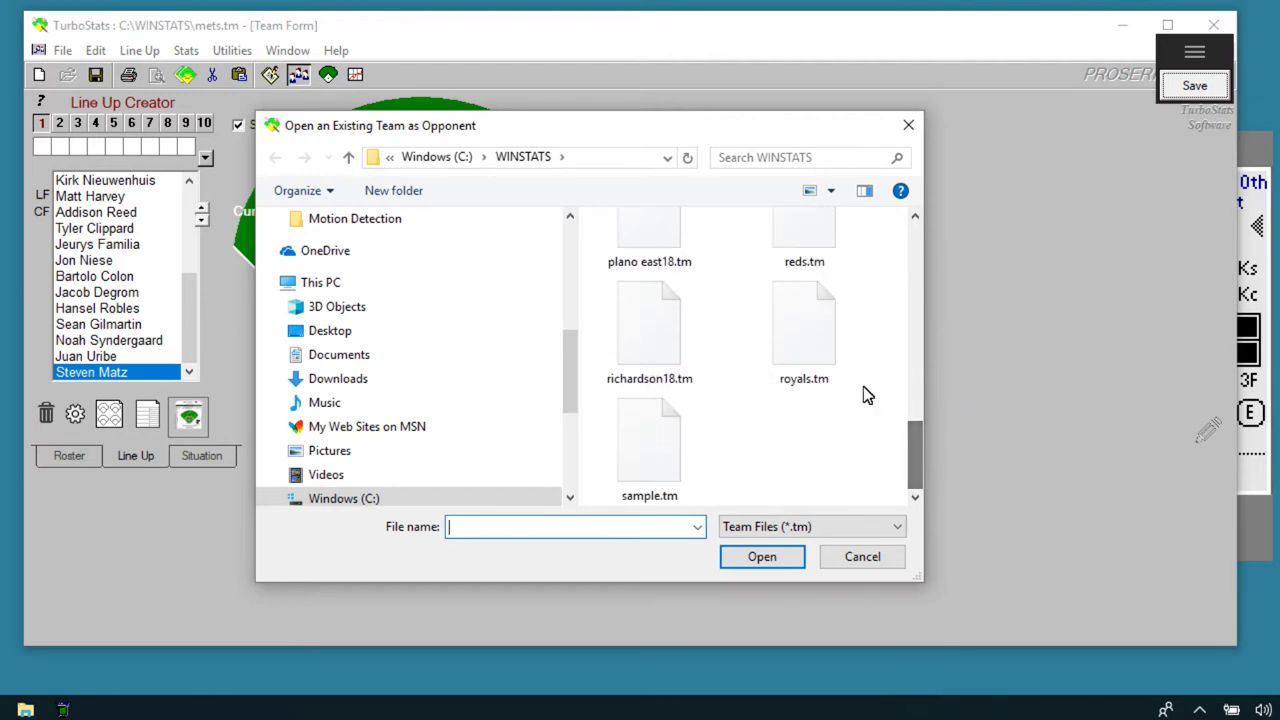
pyautogui.click(814, 334)
pyautogui.click(764, 553)
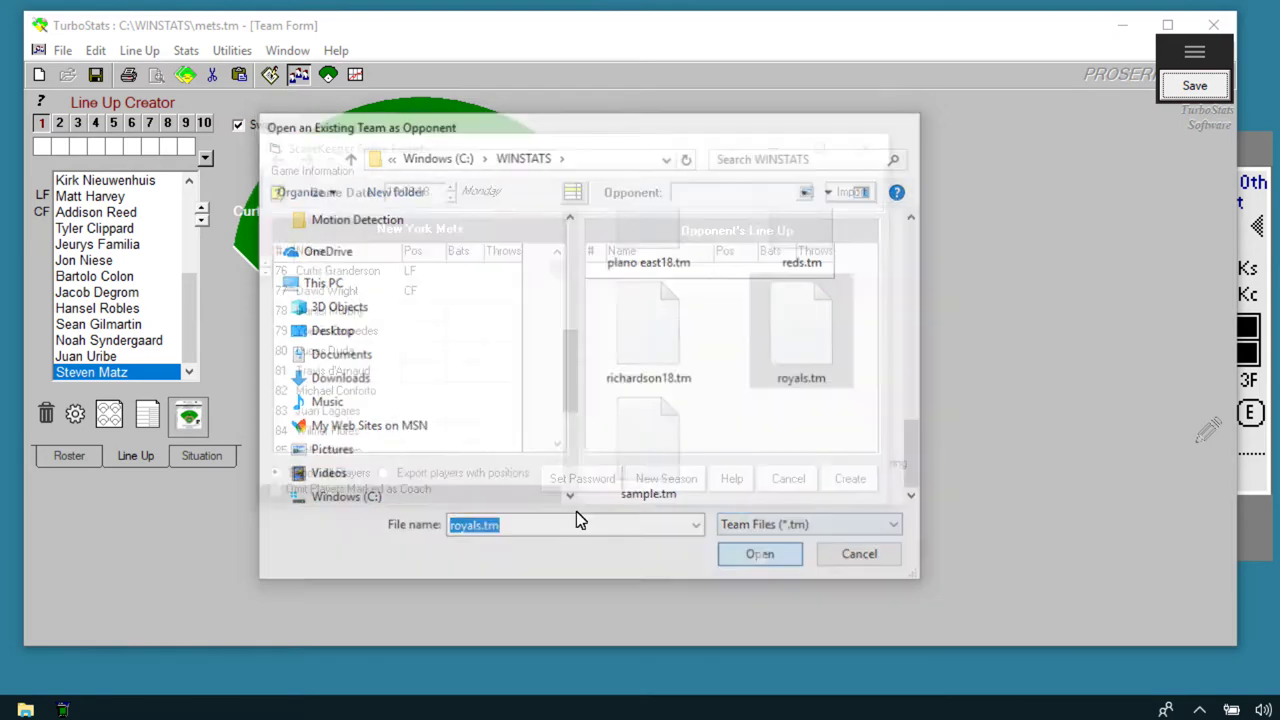
pyautogui.click(328, 88)
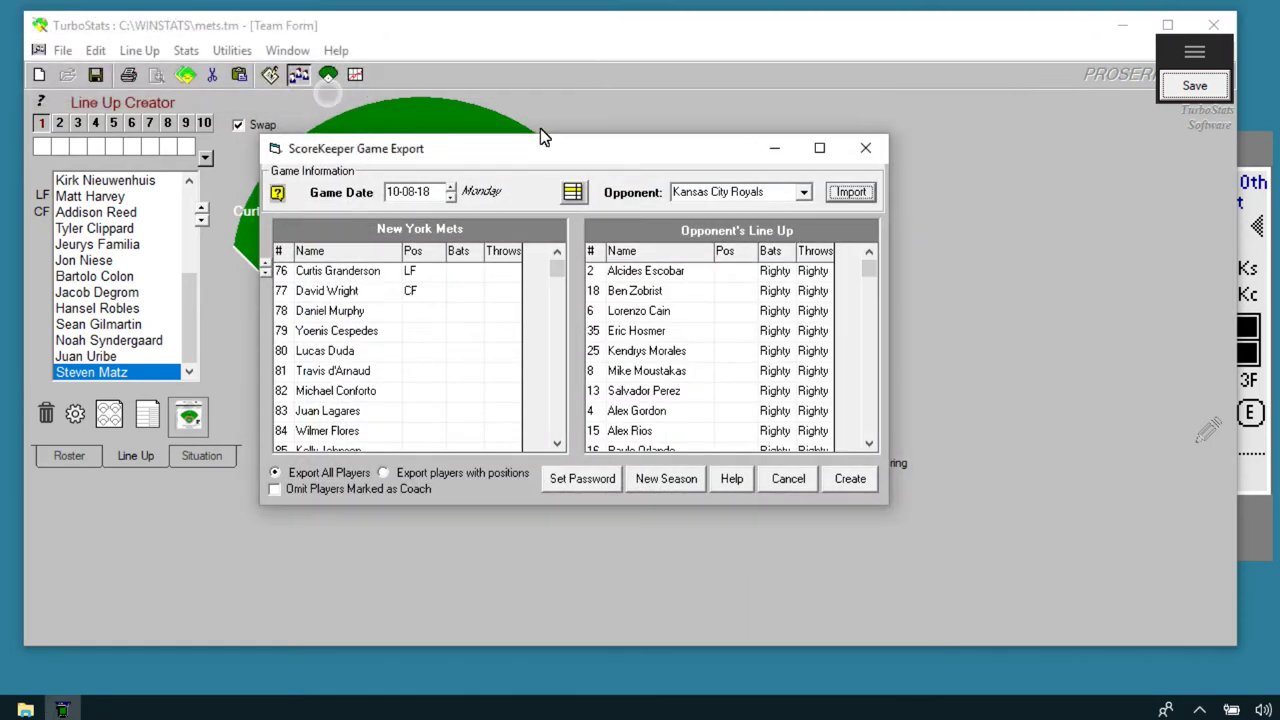
# Step: Create the ScoreKeeper lineup export and set the New York Mets as visitor against the Kansas City Royals
pyautogui.click(849, 479)
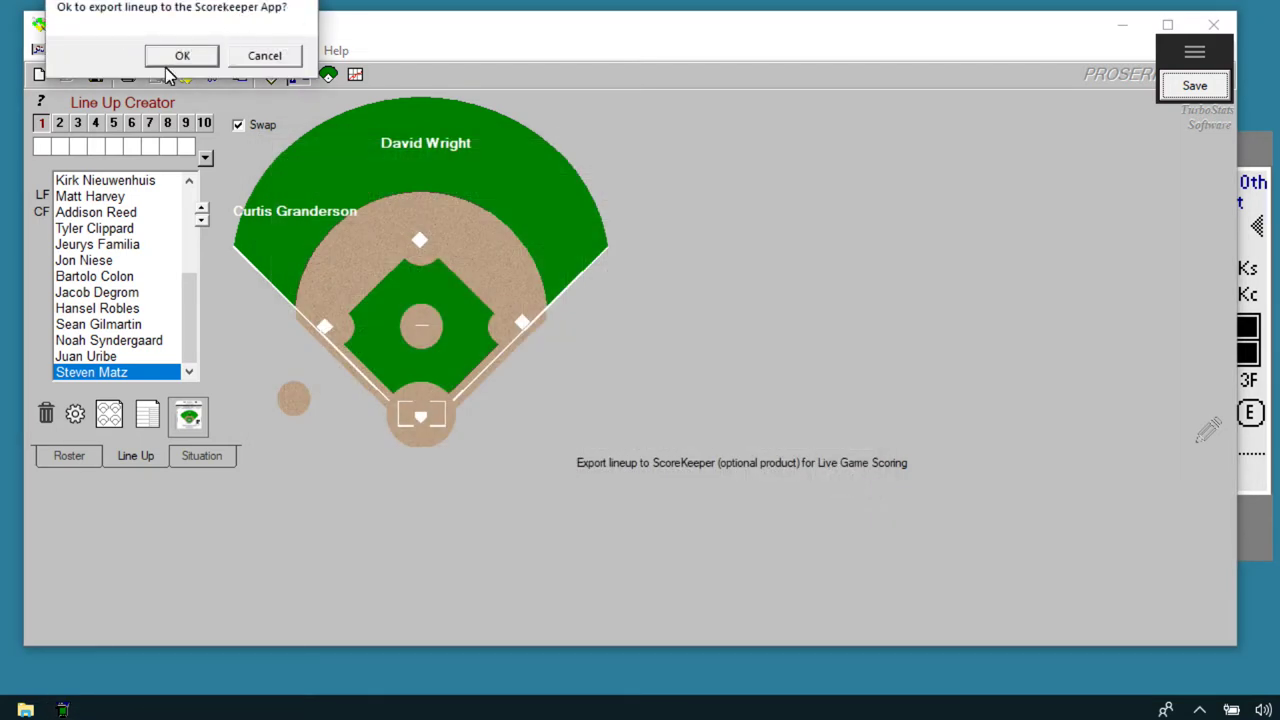
pyautogui.click(174, 58)
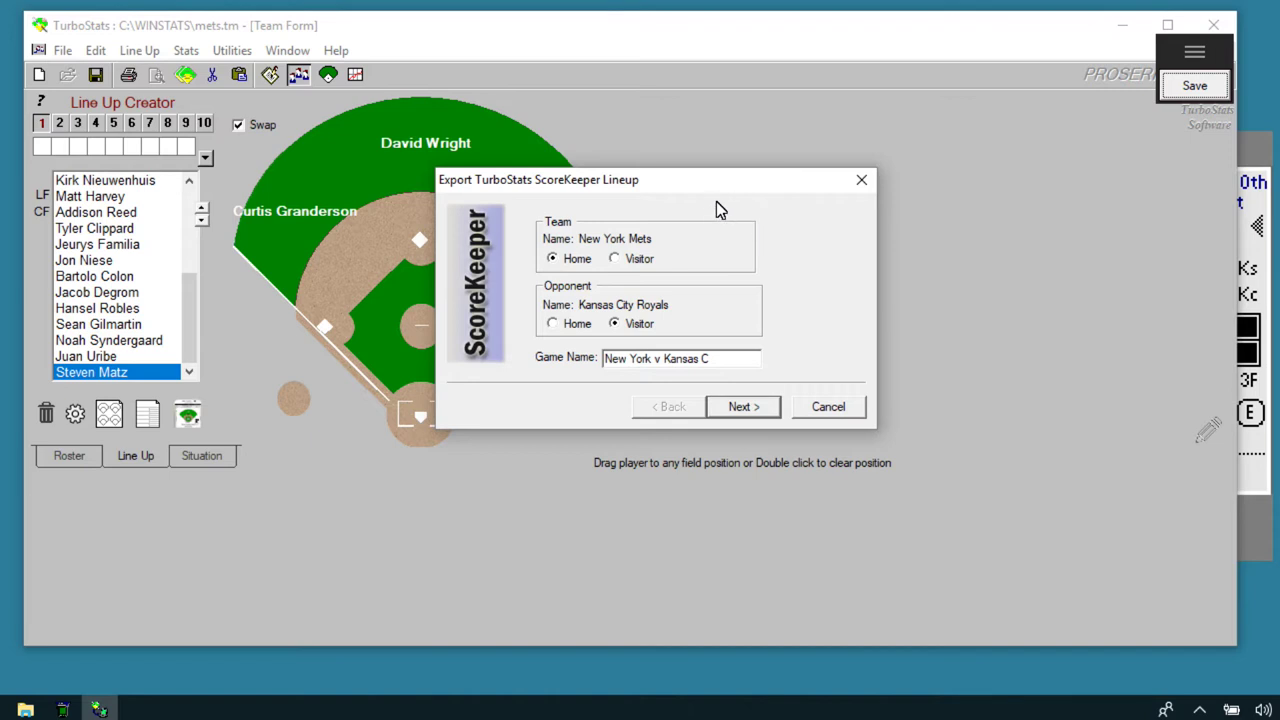
pyautogui.click(633, 261)
pyautogui.moveTo(709, 362); pyautogui.dragTo(572, 366)
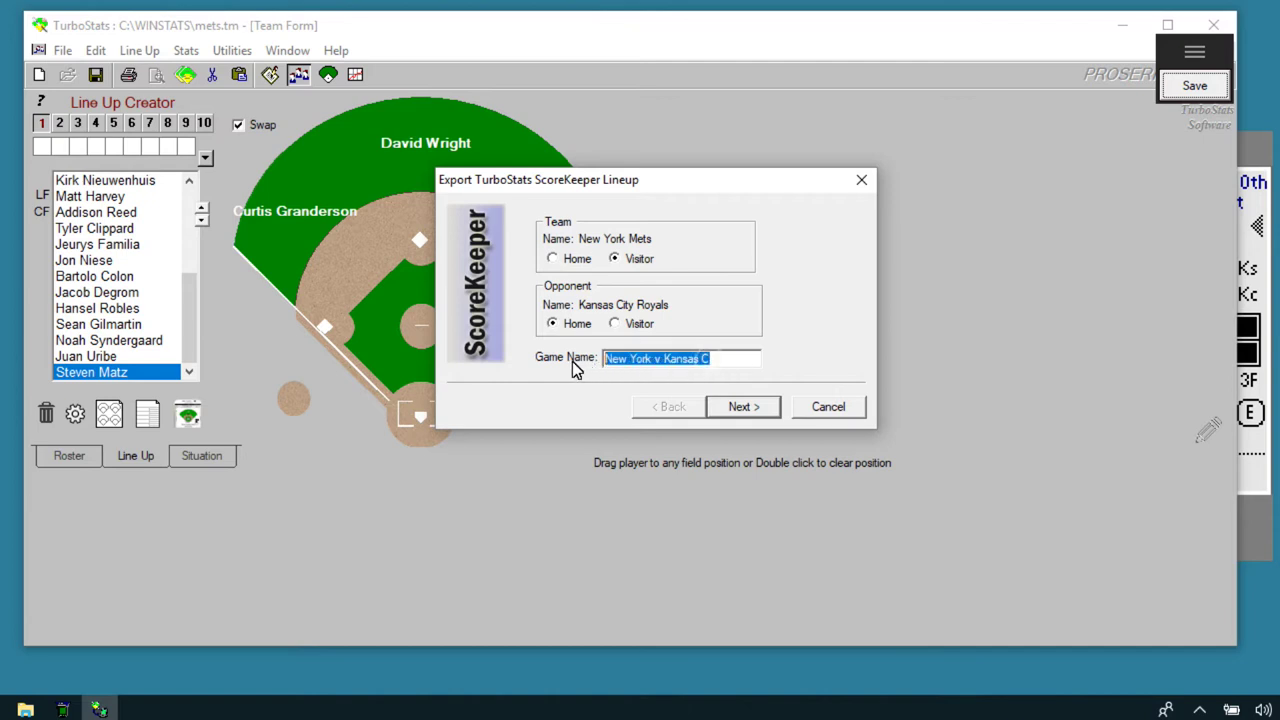
# Step: Switch to the ScoreKeeper app and leave the current game to show its game list
pyautogui.click(1262, 158)
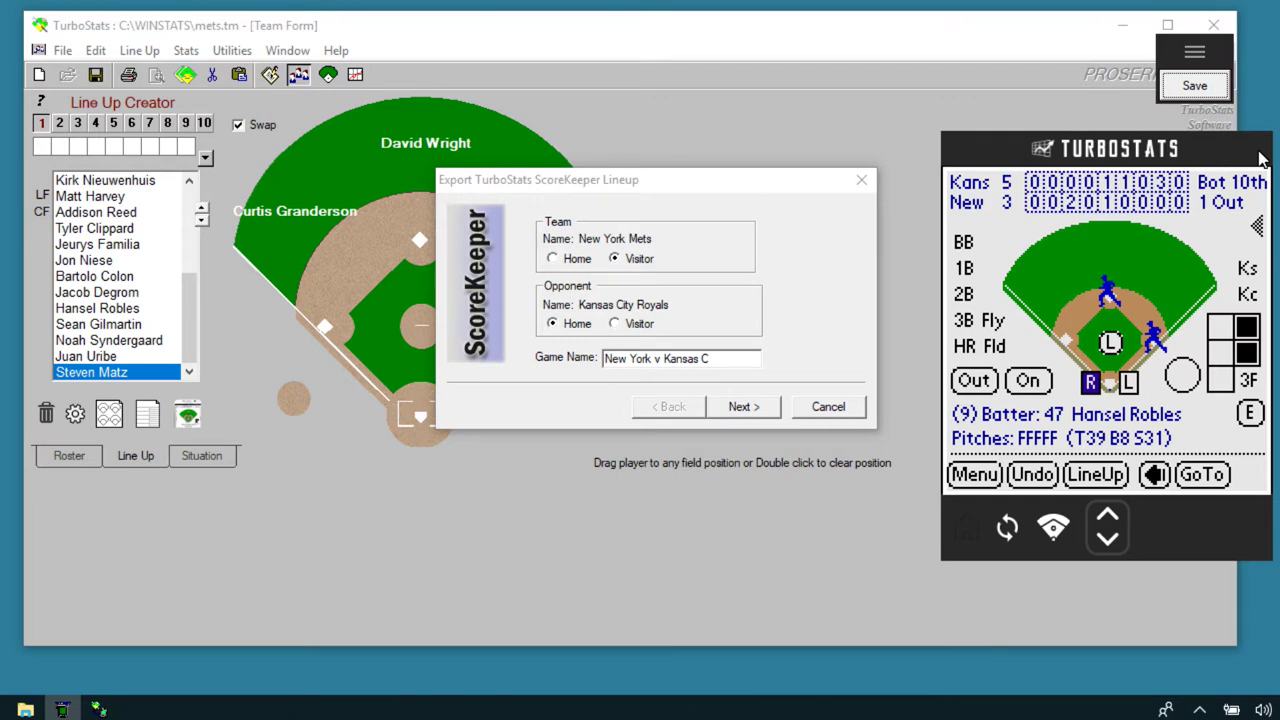
pyautogui.press('F10')
pyautogui.press('q')
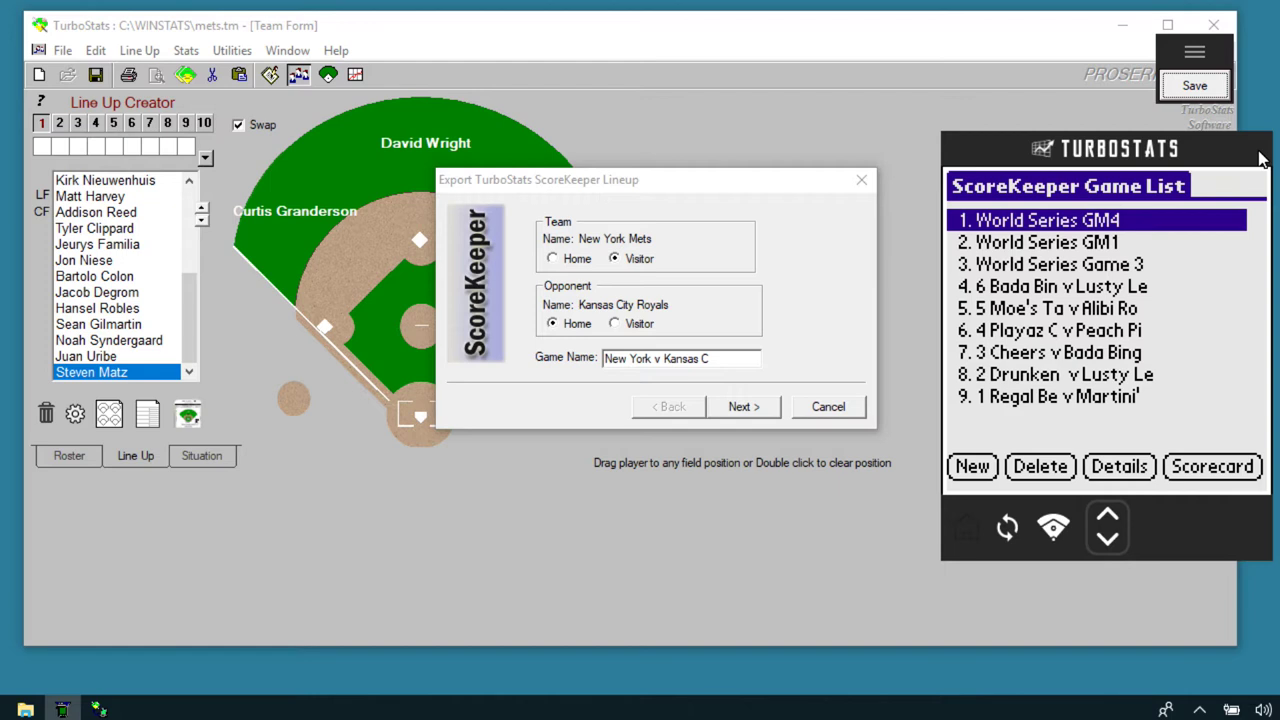
pyautogui.click(627, 358)
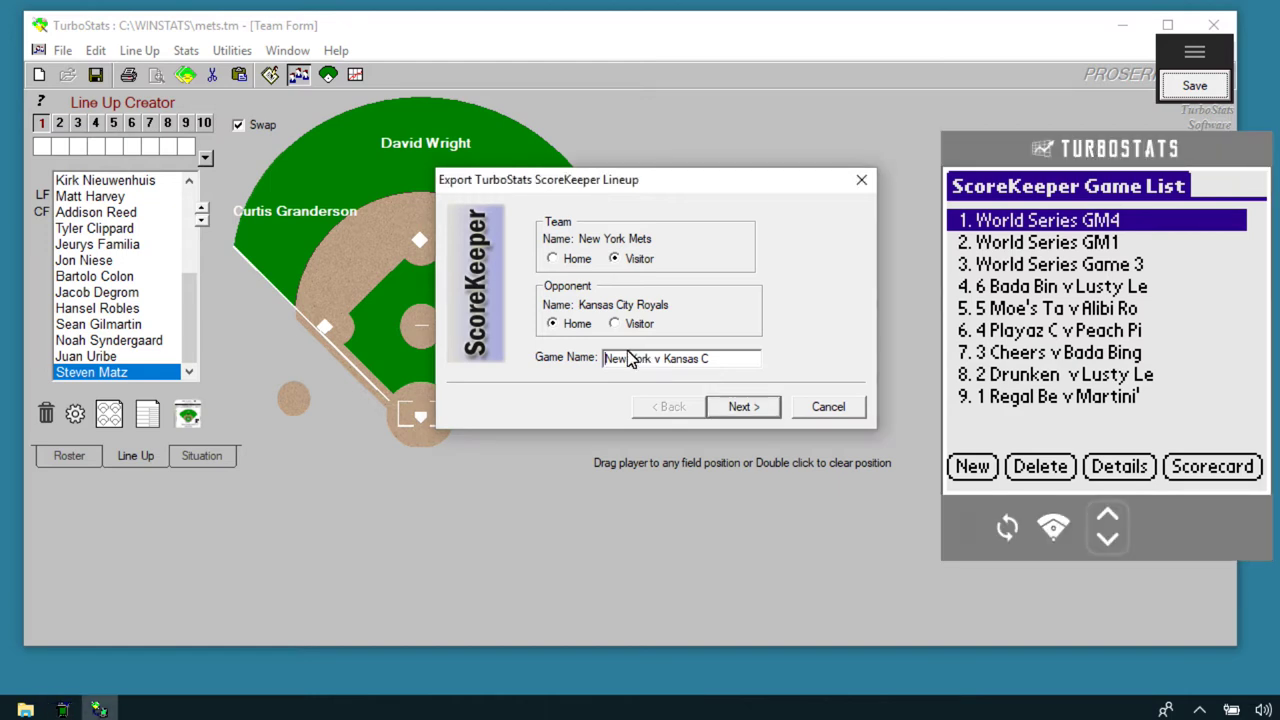
pyautogui.write('1')
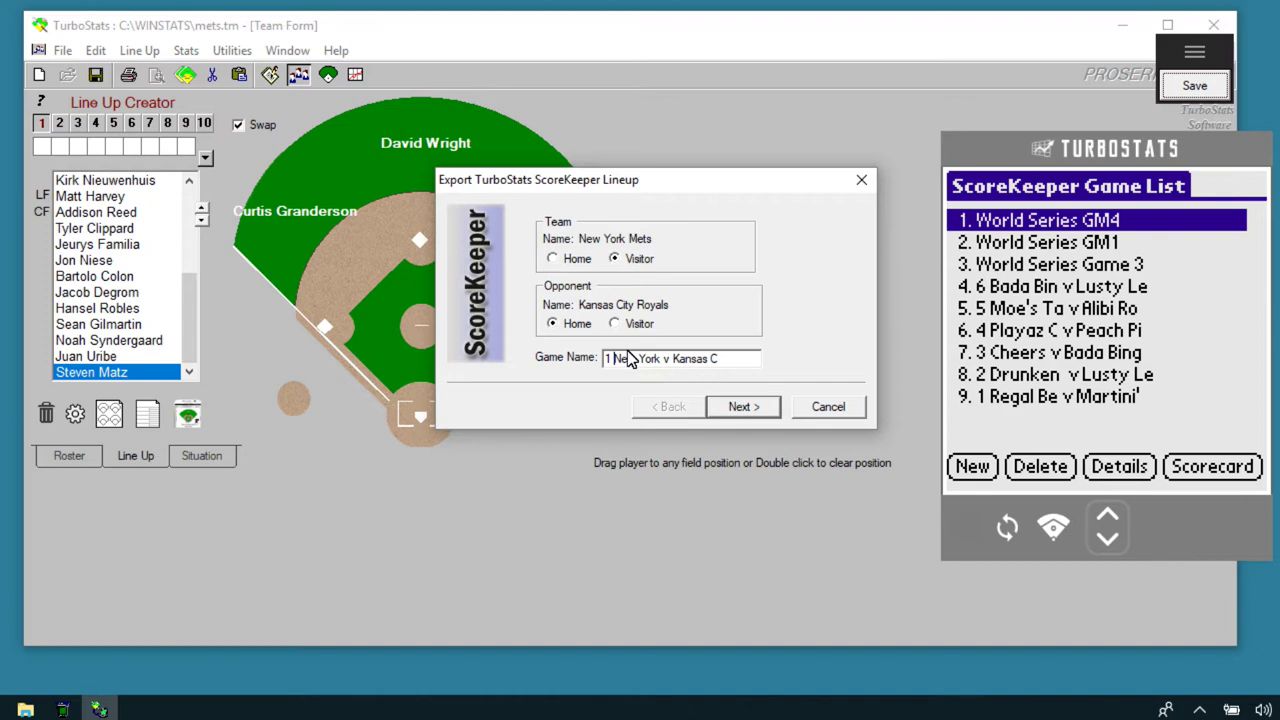
pyautogui.press('BackSpace')
pyautogui.press('BackSpace')
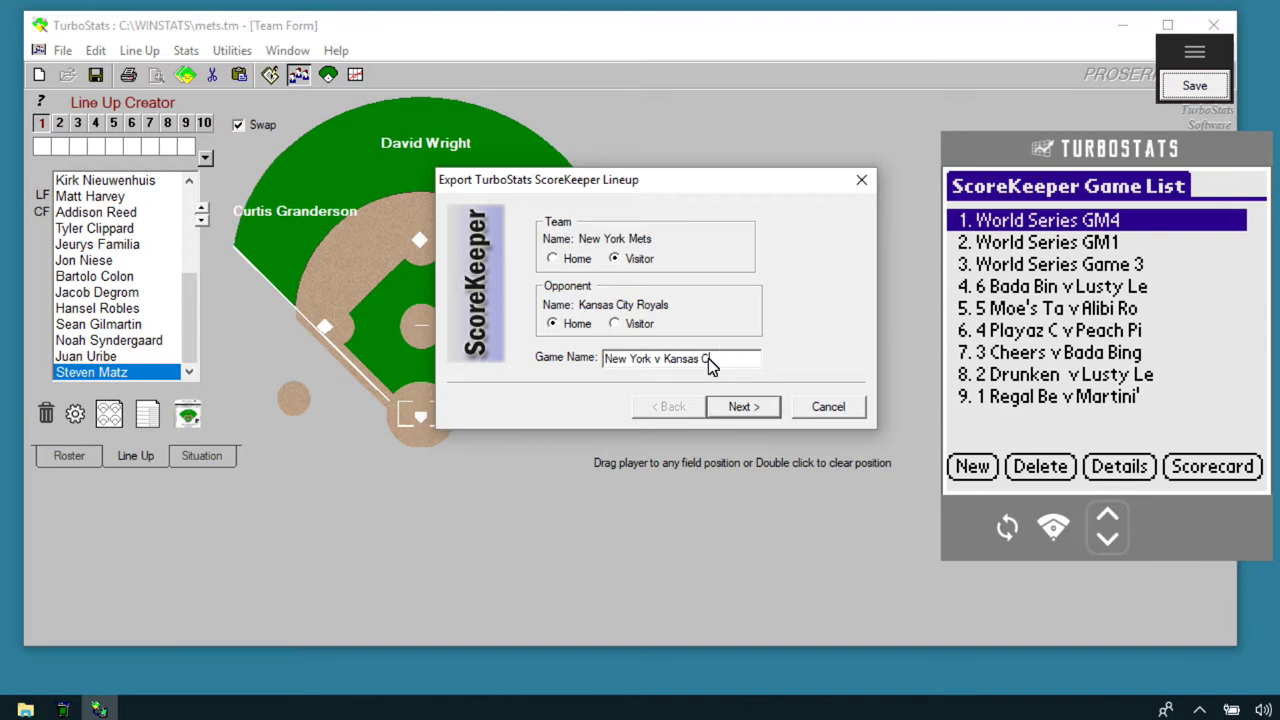
pyautogui.write('10/')
pyautogui.press('BackSpace')
pyautogui.write('_25_18')
pyautogui.press('BackSpace')
pyautogui.press('BackSpace')
pyautogui.press('BackSpace')
pyautogui.press('BackSpace')
pyautogui.press('BackSpace')
pyautogui.press('BackSpace')
# Step: Finish the ScoreKeeper export with the game name New York v Kansas C
pyautogui.click(753, 408)
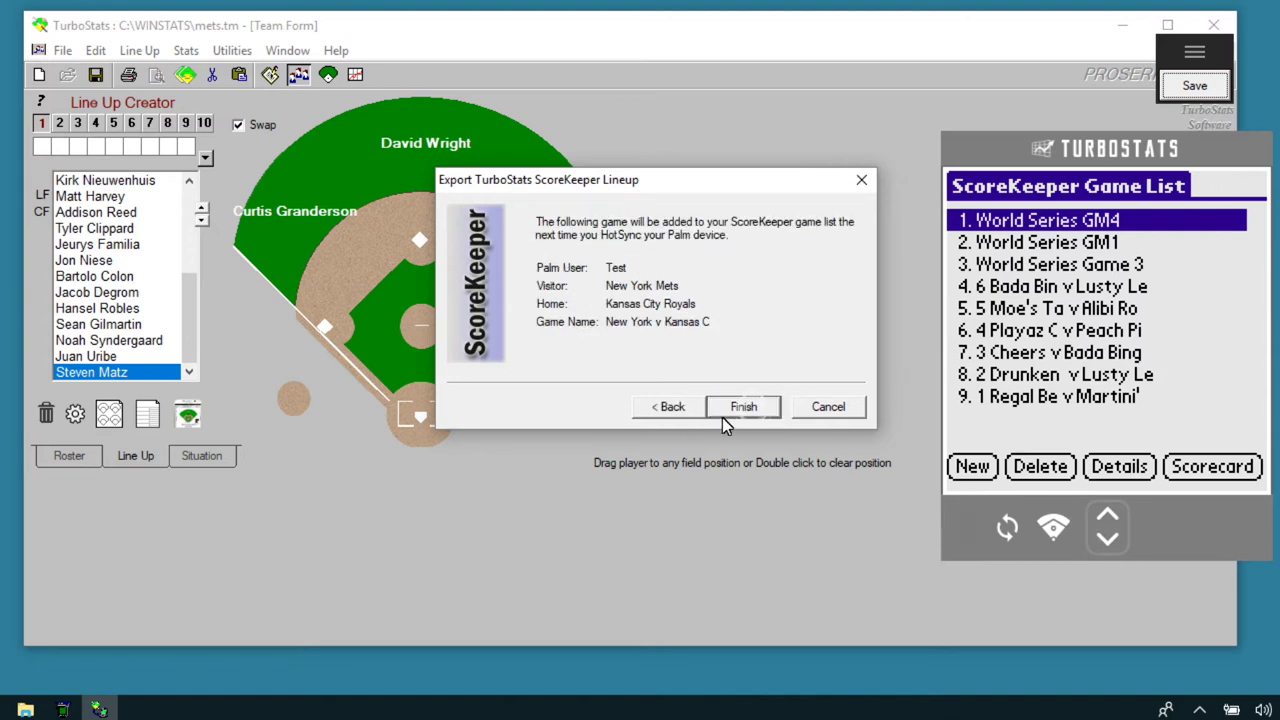
pyautogui.click(750, 409)
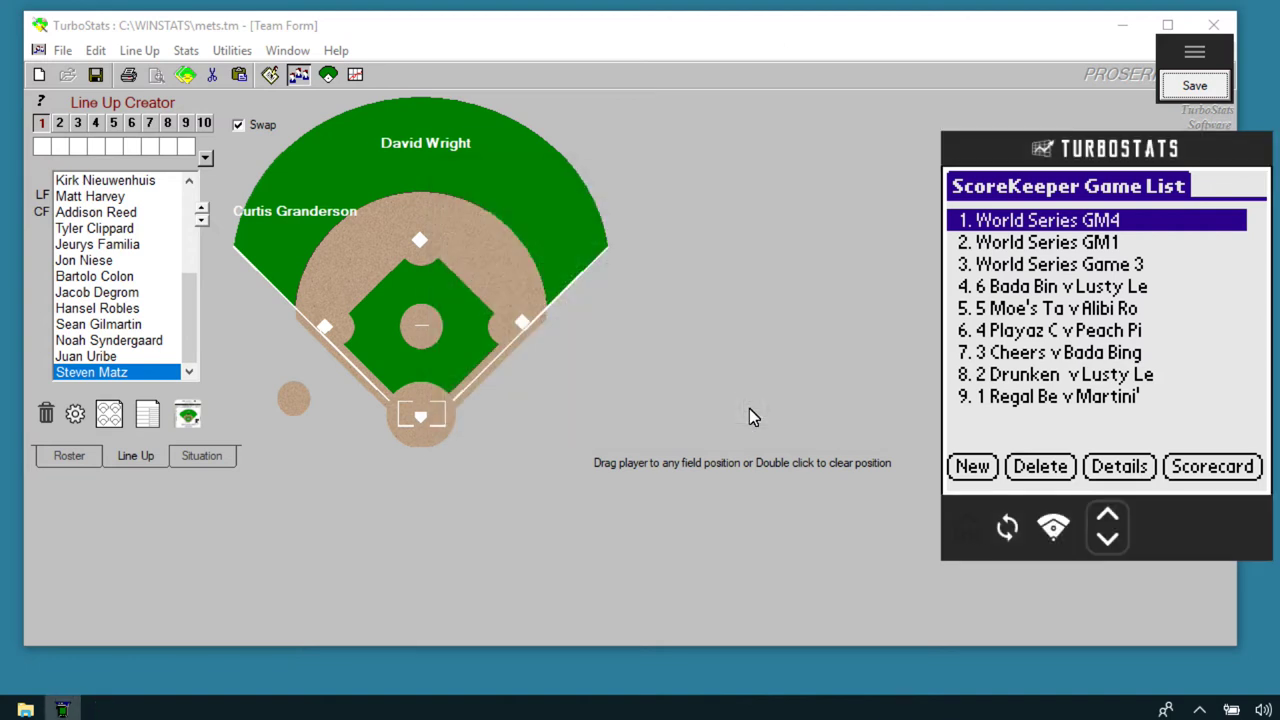
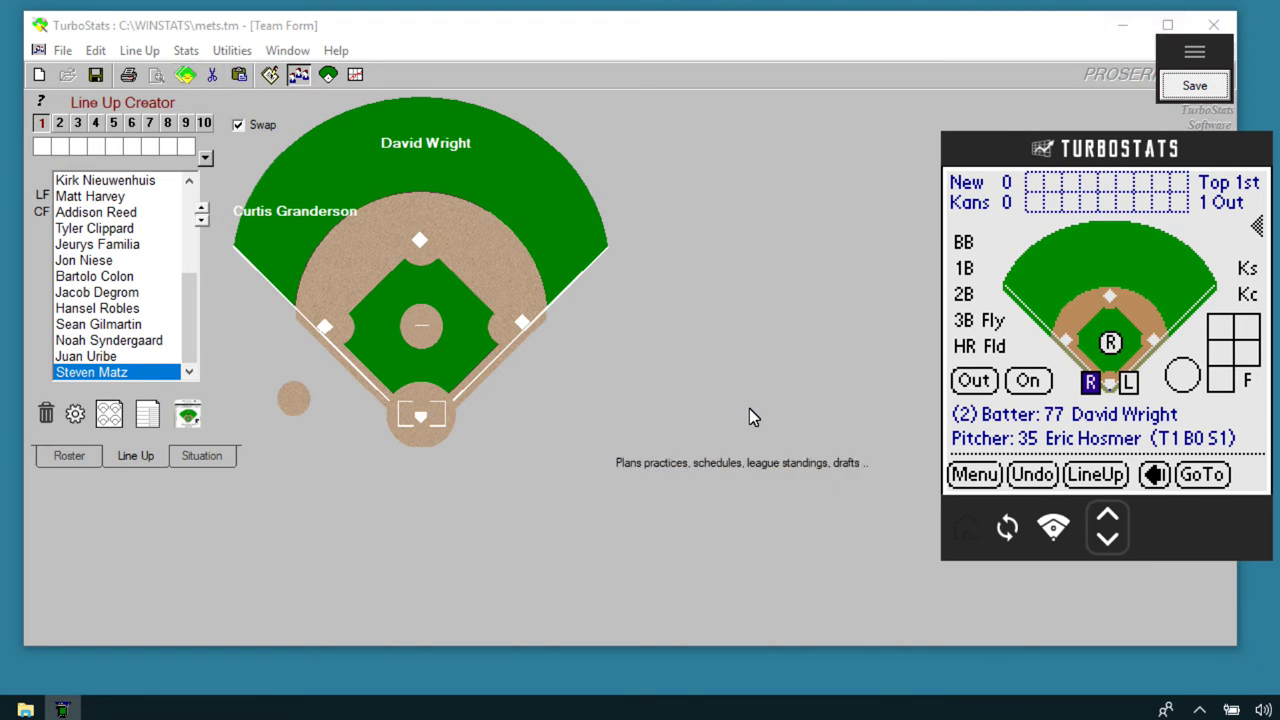
# Step: Generate a team stat report with righty/lefty splits for batting and pitching and fielding stats by position
pyautogui.click(356, 76)
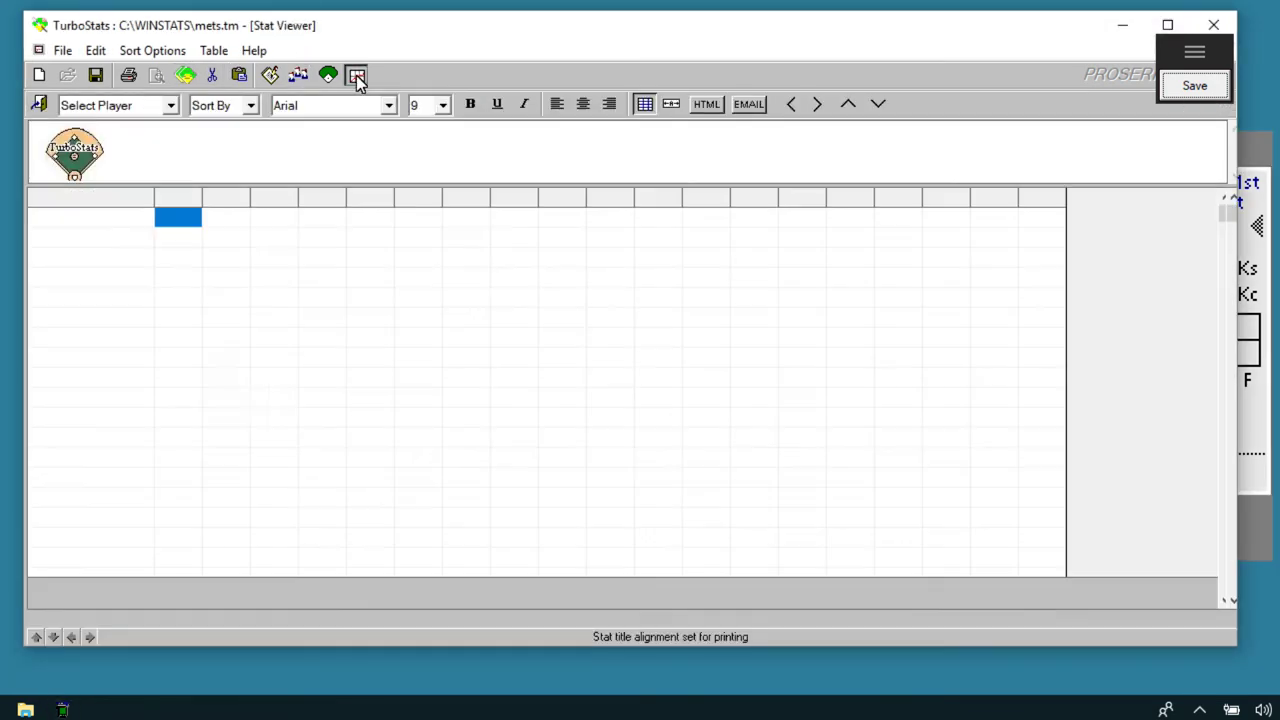
pyautogui.click(171, 107)
pyautogui.click(109, 128)
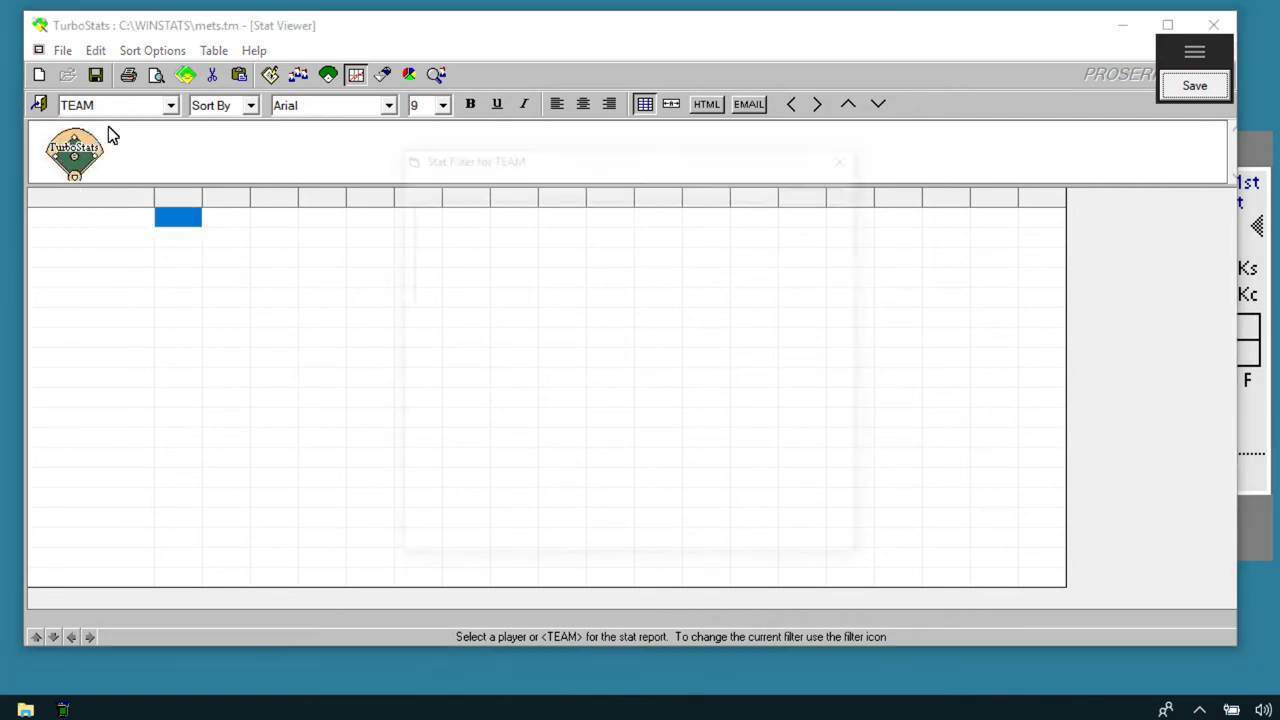
pyautogui.click(489, 376)
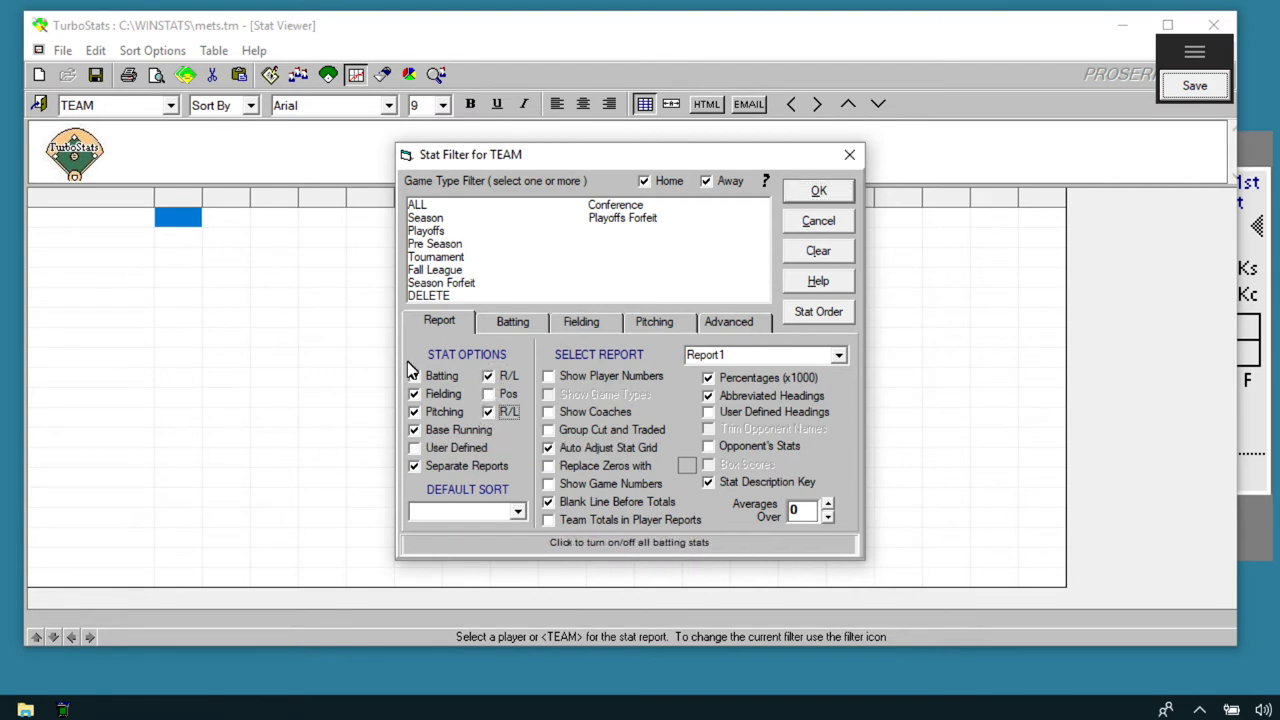
pyautogui.click(488, 395)
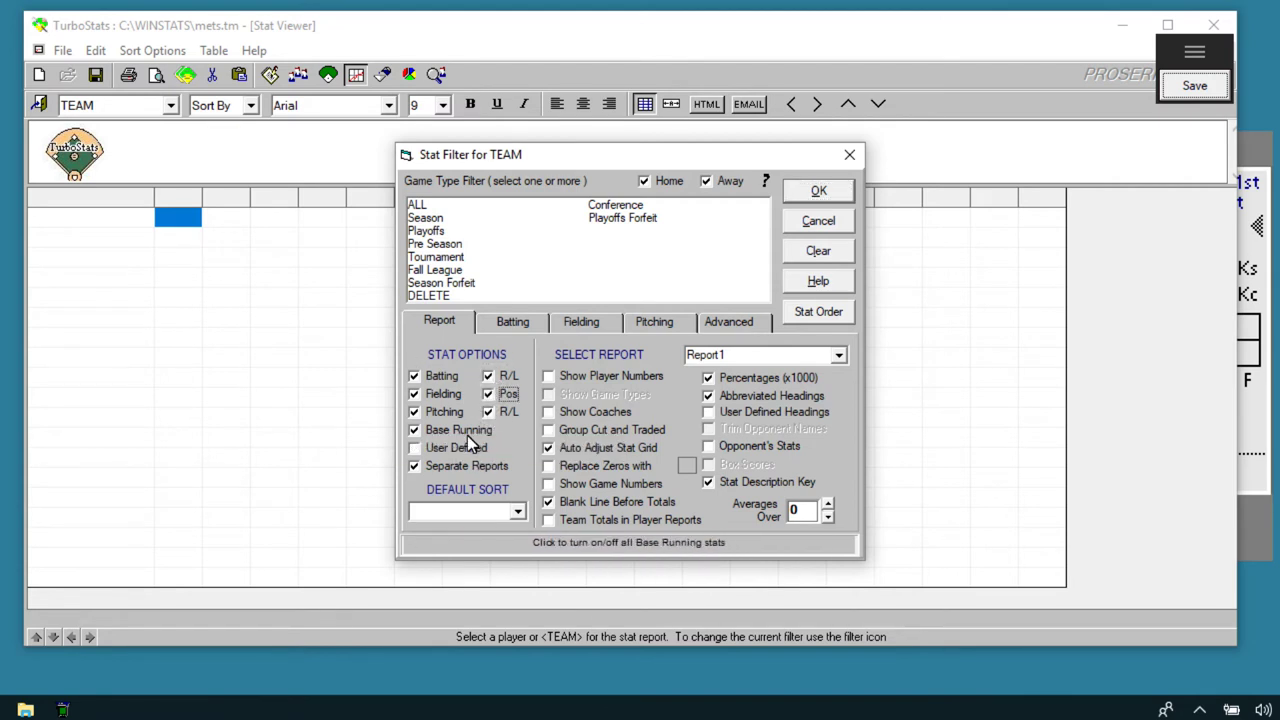
pyautogui.click(820, 192)
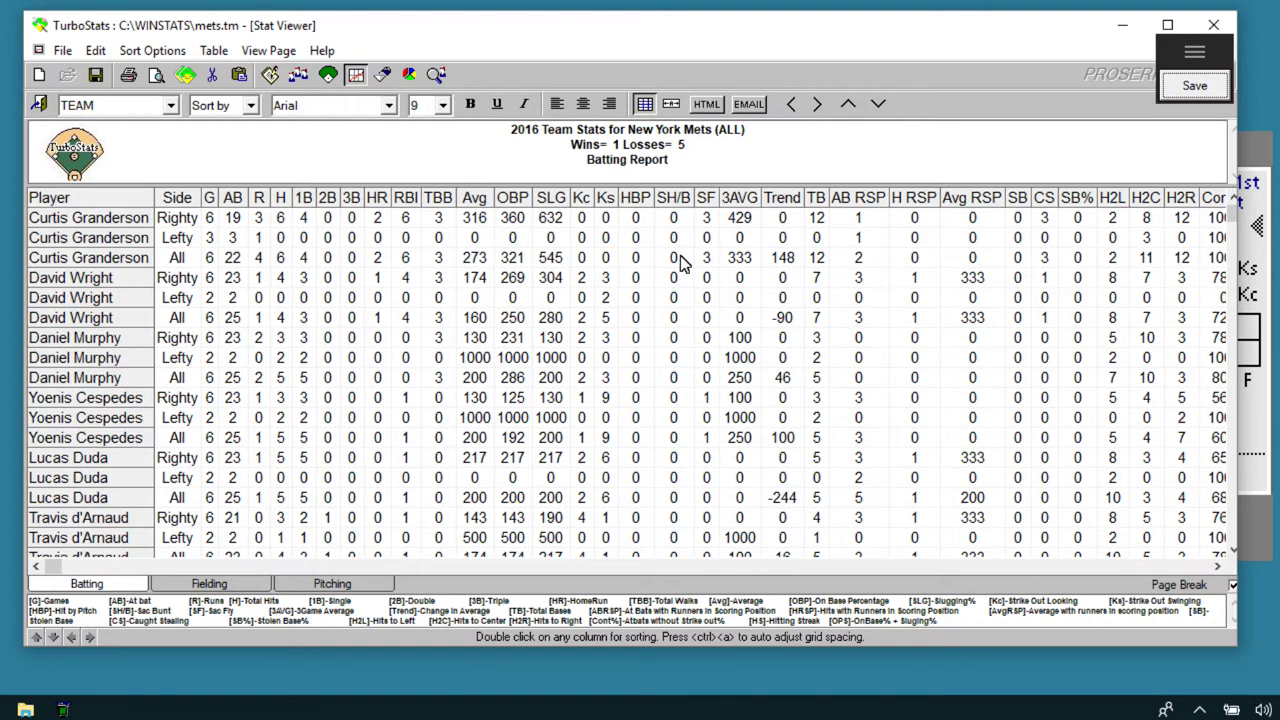
# Step: Review the team's pitching, fielding and batting reports, and leave the Stat Viewer
pyautogui.click(330, 584)
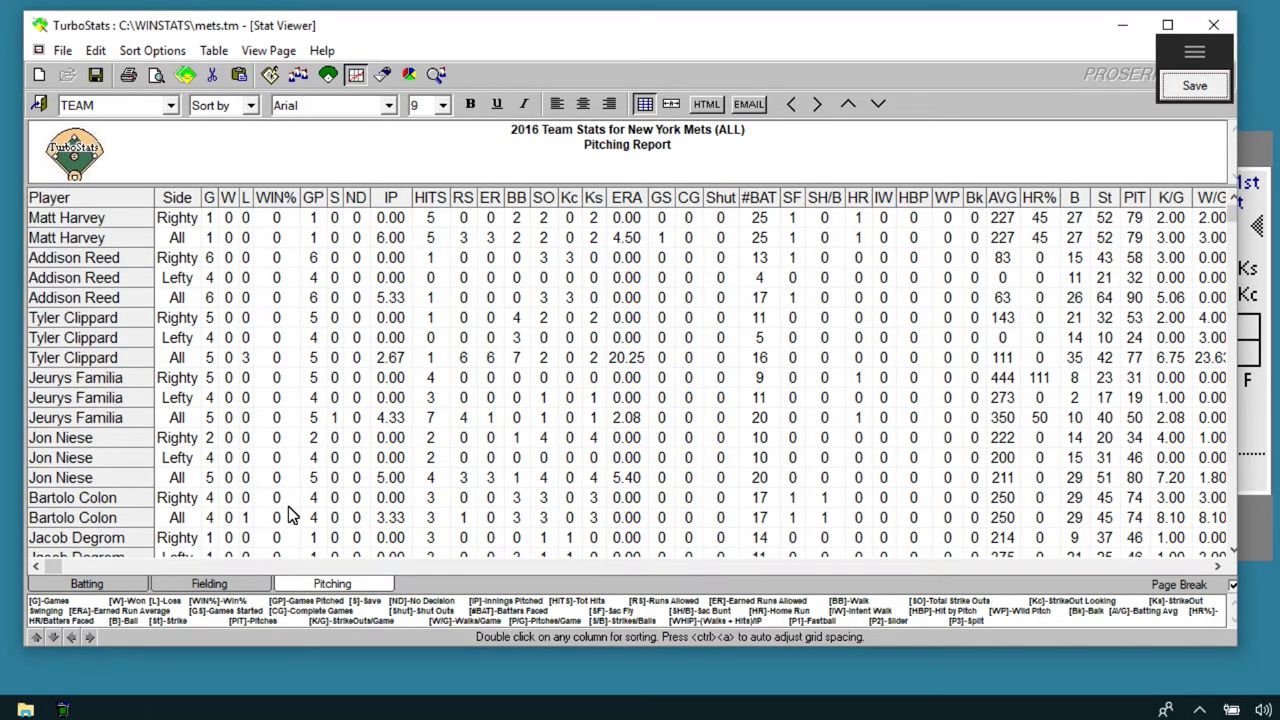
pyautogui.click(228, 586)
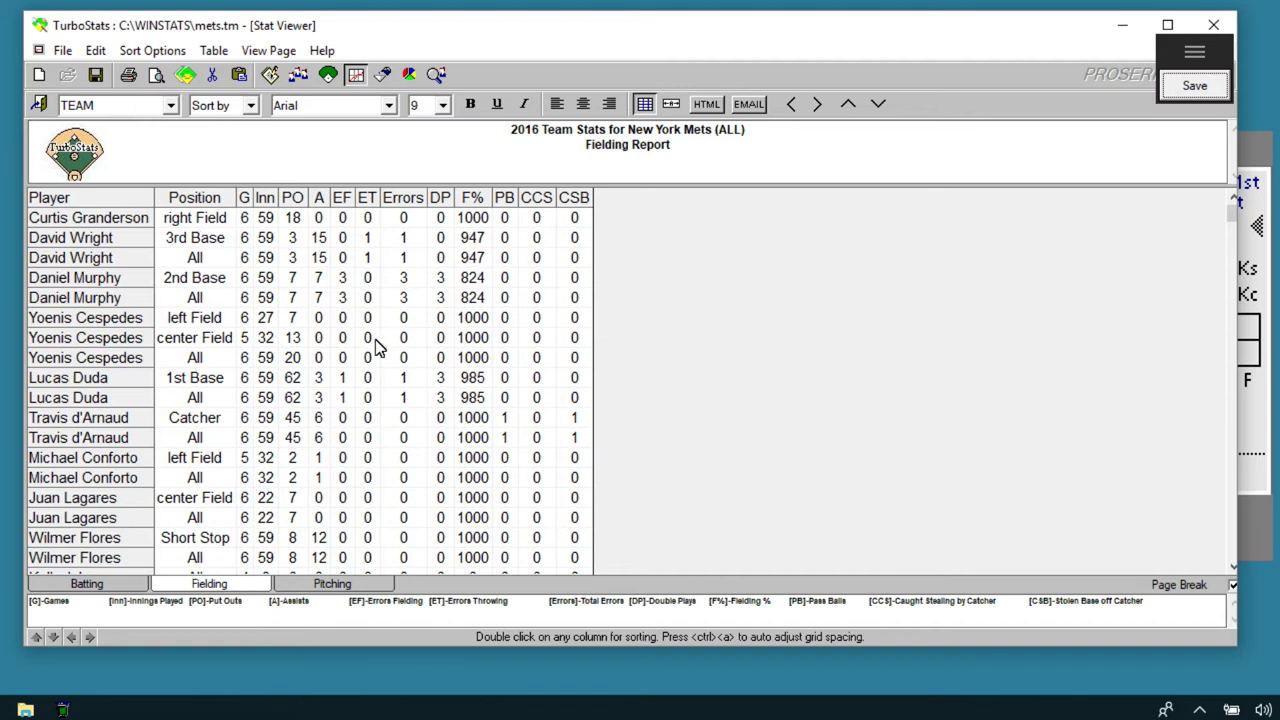
pyautogui.click(87, 584)
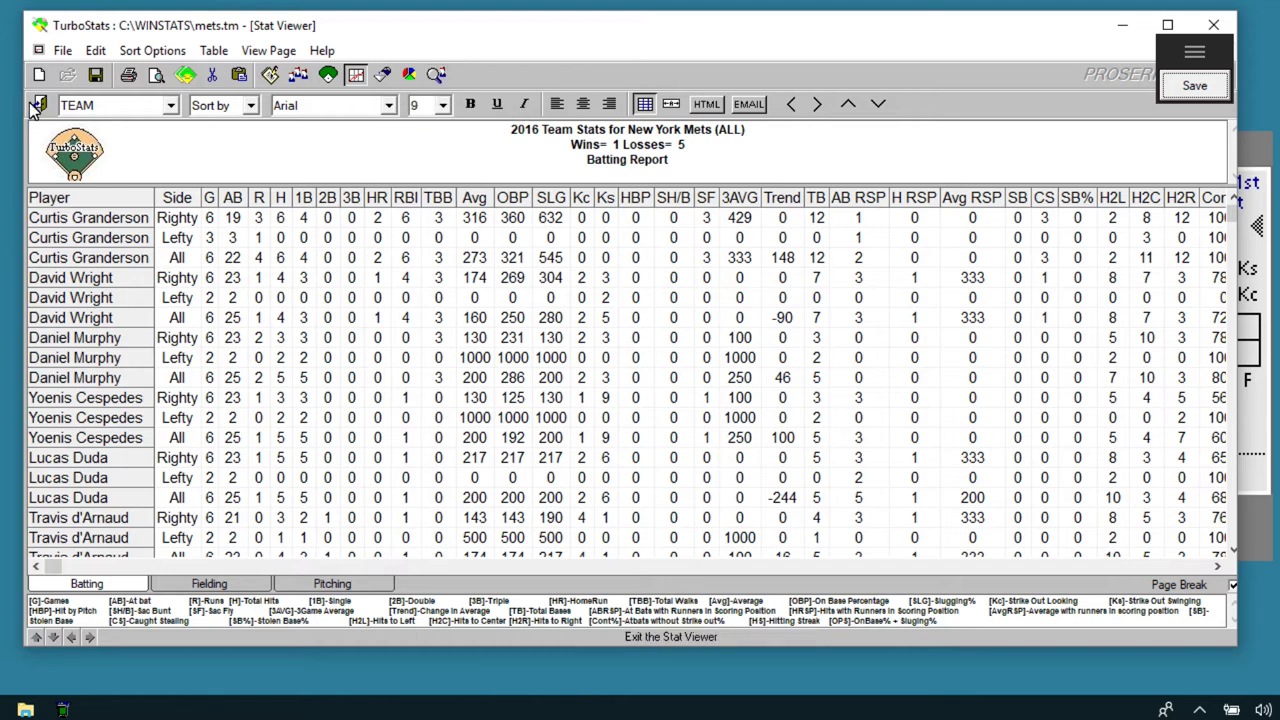
pyautogui.click(355, 74)
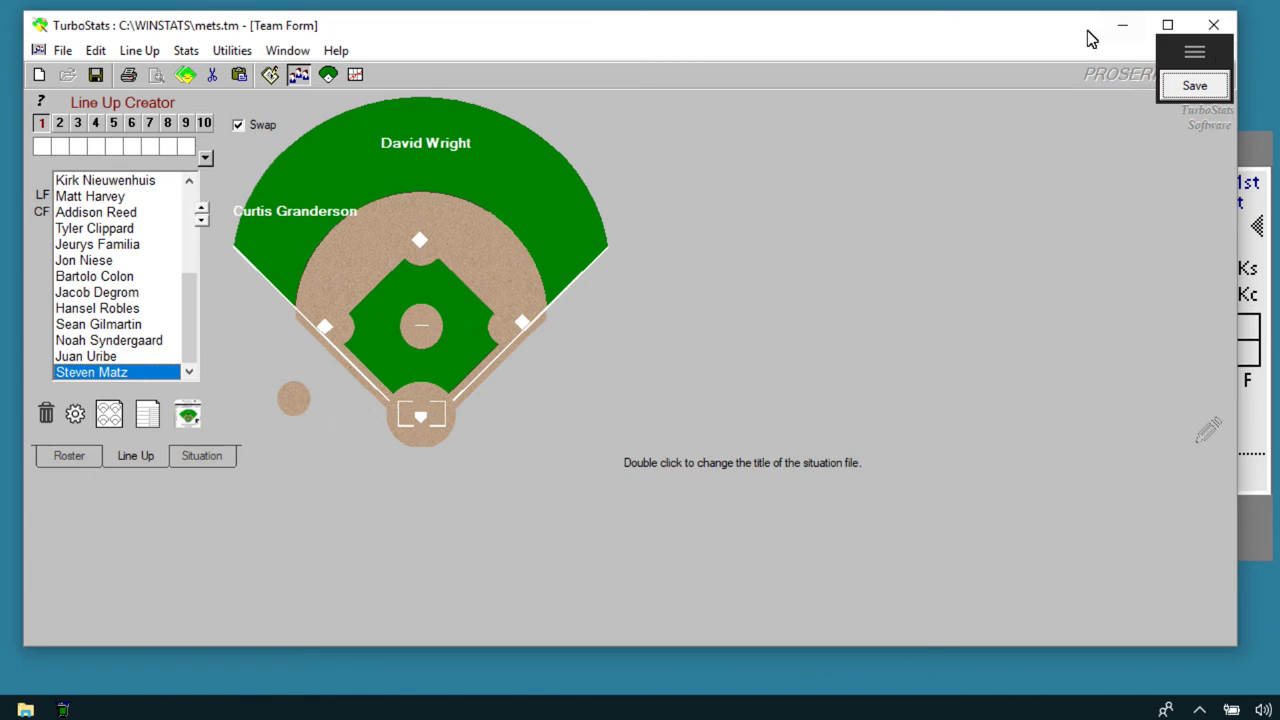
# Step: Restore the Team Form as a floating window within the program and show its roster page
pyautogui.moveTo(1091, 38); pyautogui.dragTo(1016, 34)
pyautogui.click(1135, 53)
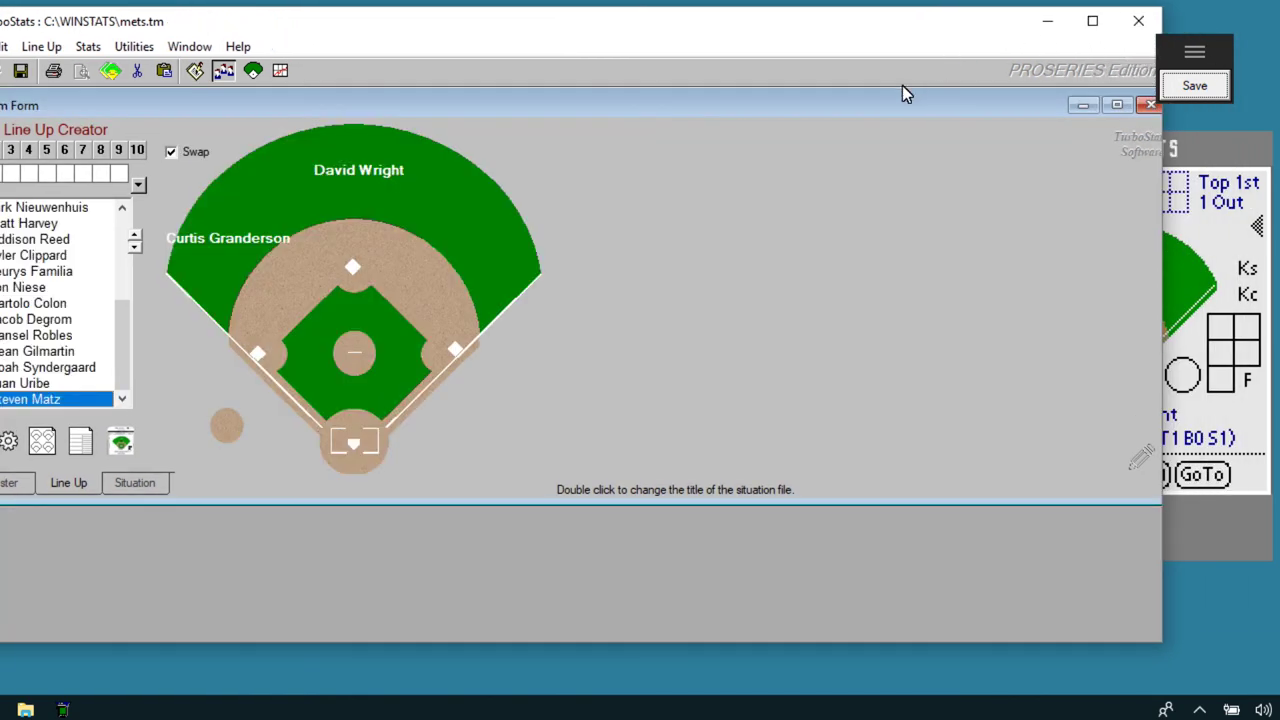
pyautogui.moveTo(870, 110); pyautogui.dragTo(953, 146)
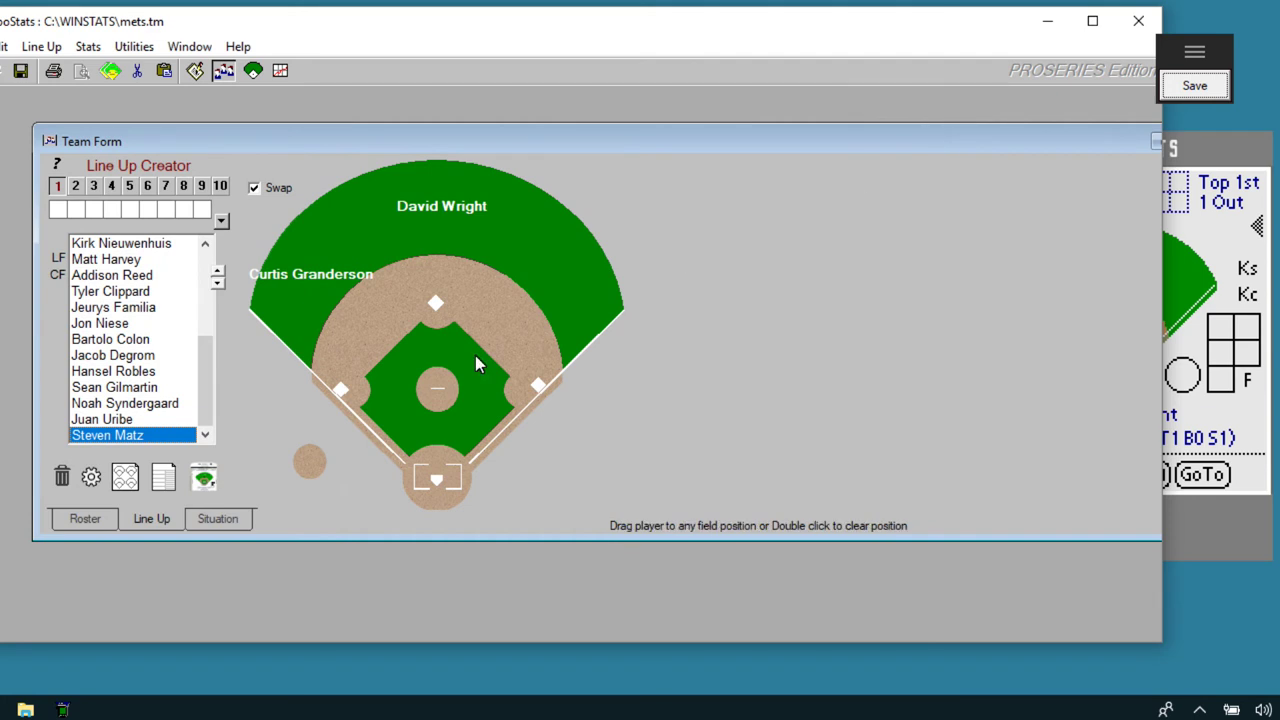
pyautogui.click(85, 518)
pyautogui.moveTo(436, 152)
pyautogui.mouseDown()
pyautogui.moveTo(393, 144)
pyautogui.moveTo(419, 145)
pyautogui.mouseUp()
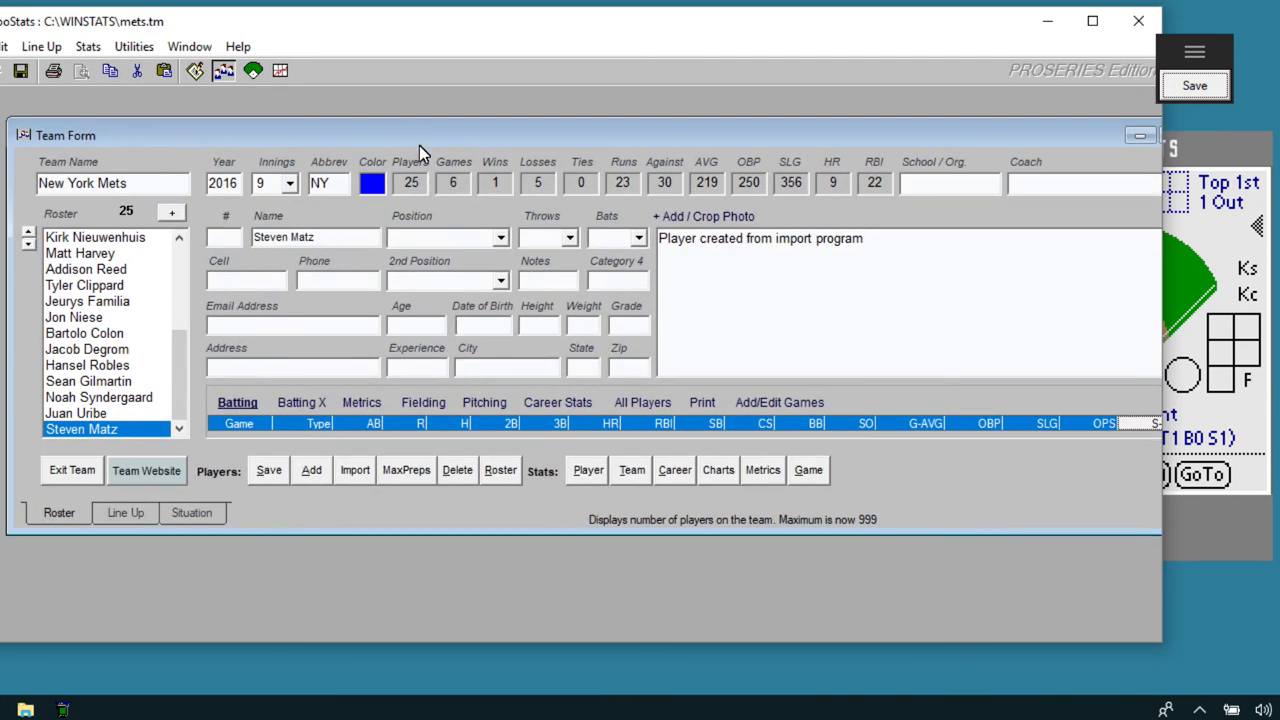
# Step: Open the Player Analyzer with the default stat filter and display David Wright's stats by count
pyautogui.click(762, 470)
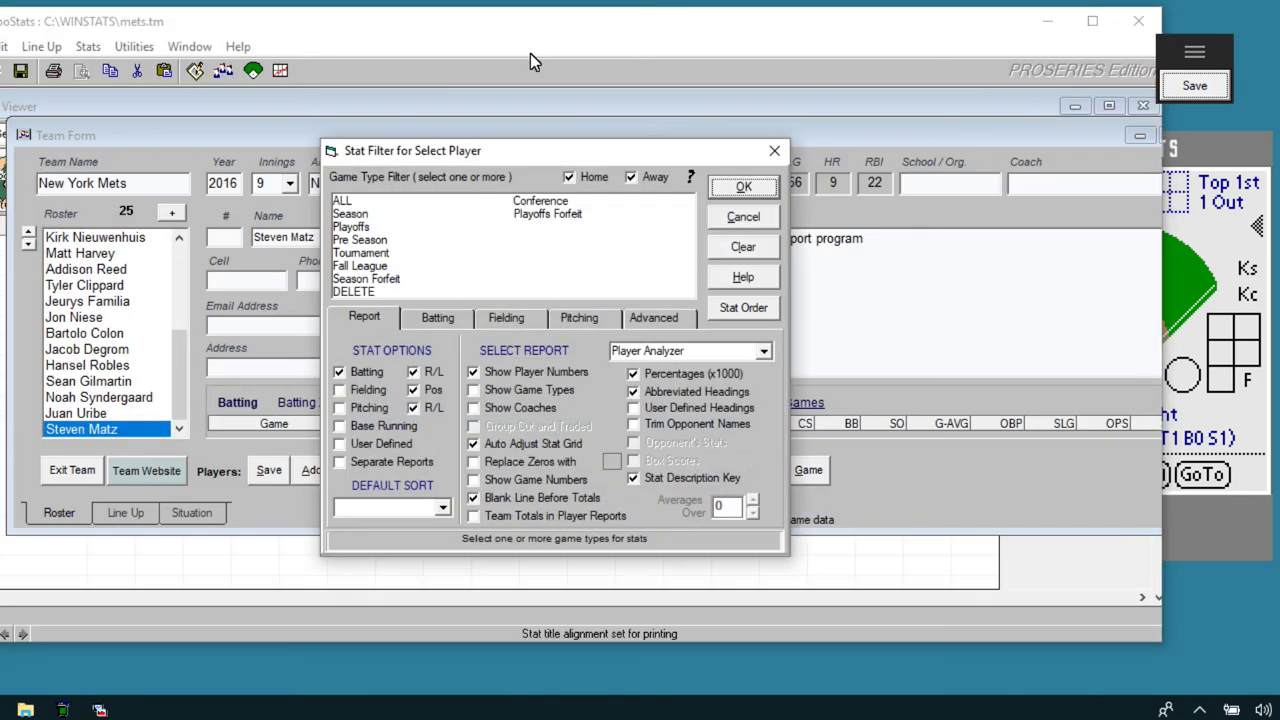
pyautogui.click(752, 186)
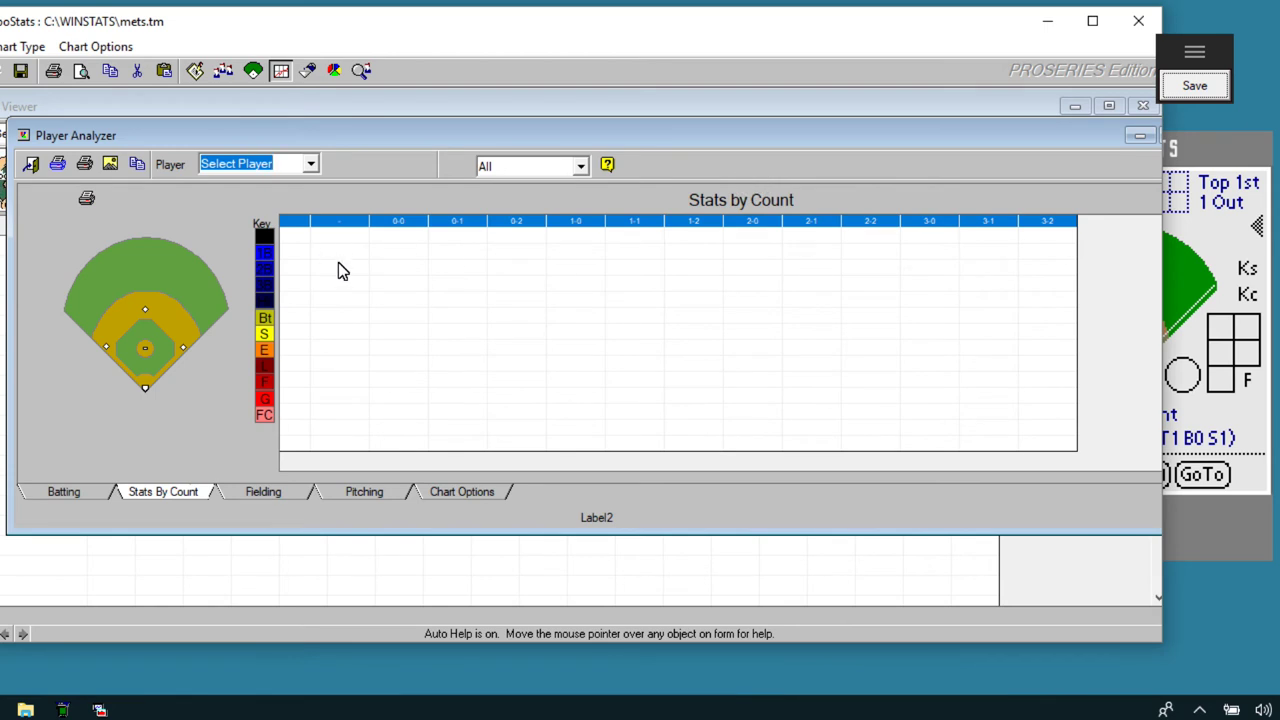
pyautogui.click(310, 163)
pyautogui.click(266, 215)
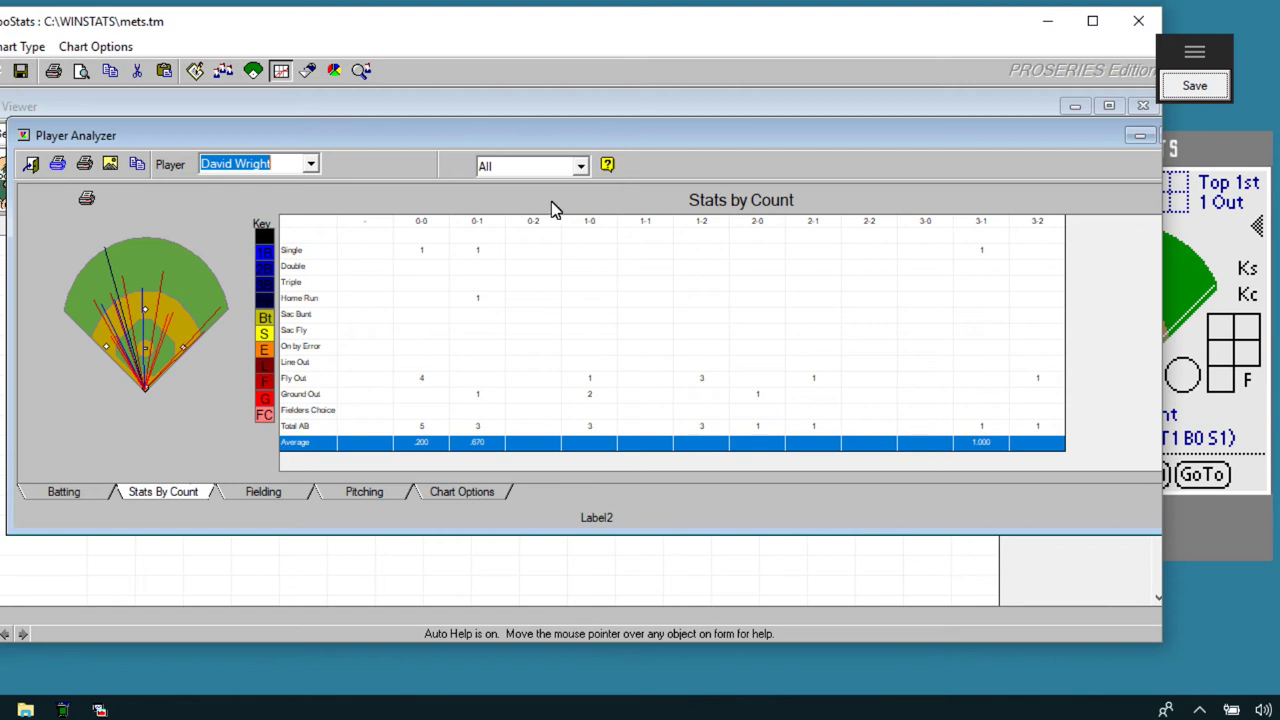
# Step: Display Daniel Murphy's stats by count, and close the Player Analyzer
pyautogui.click(311, 164)
pyautogui.click(256, 196)
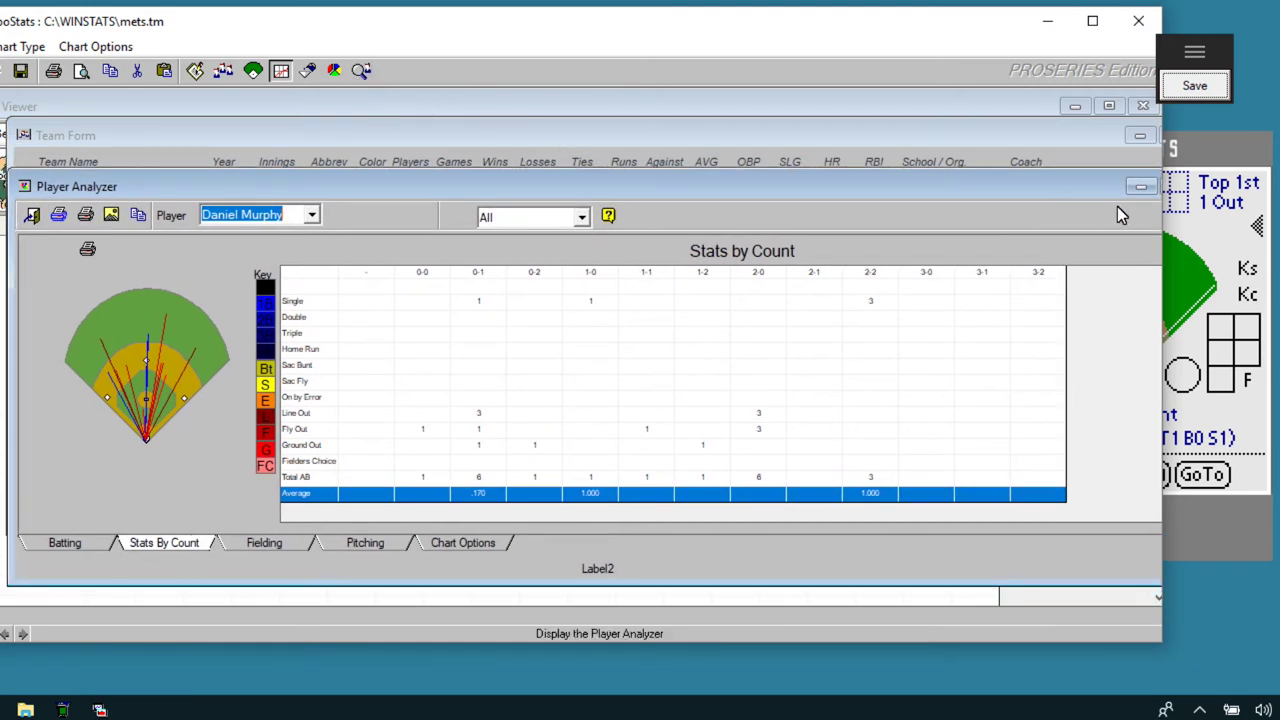
pyautogui.moveTo(1035, 196); pyautogui.dragTo(966, 190)
pyautogui.click(1139, 181)
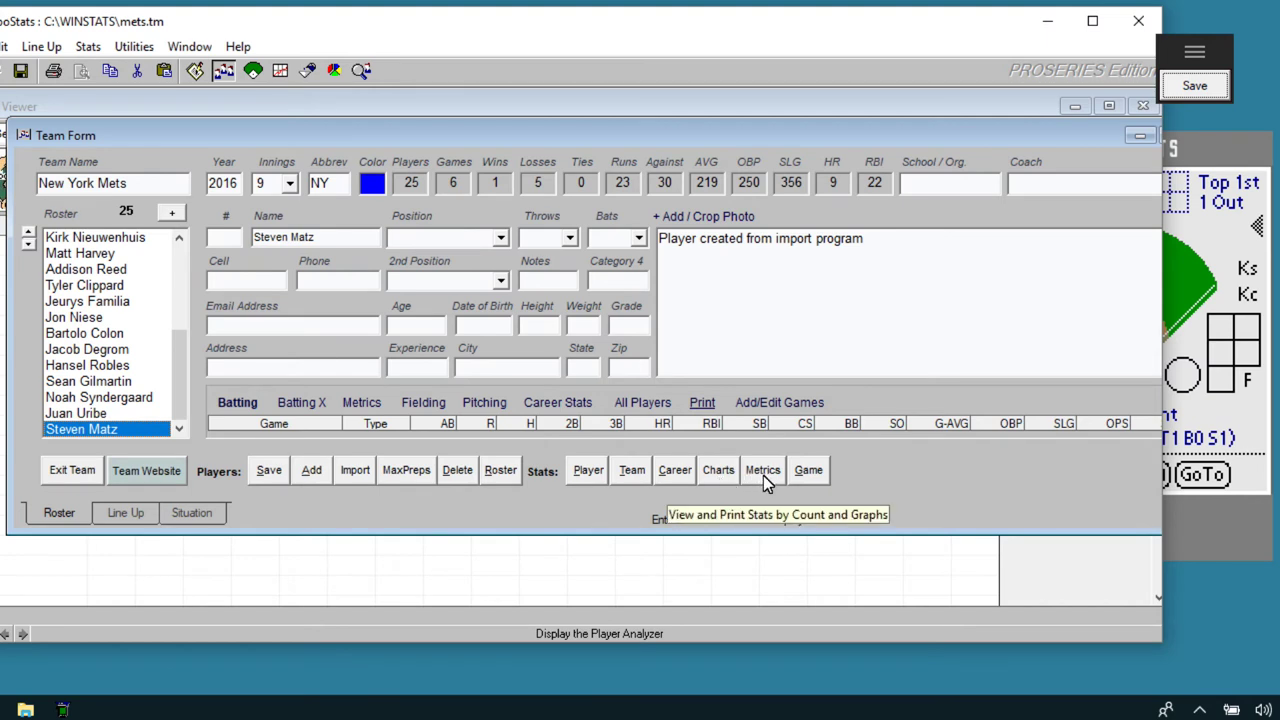
# Step: Open shot chart printing for all games and select Curtis Granderson, Daniel Murphy and Yoenis Cespedes
pyautogui.click(720, 472)
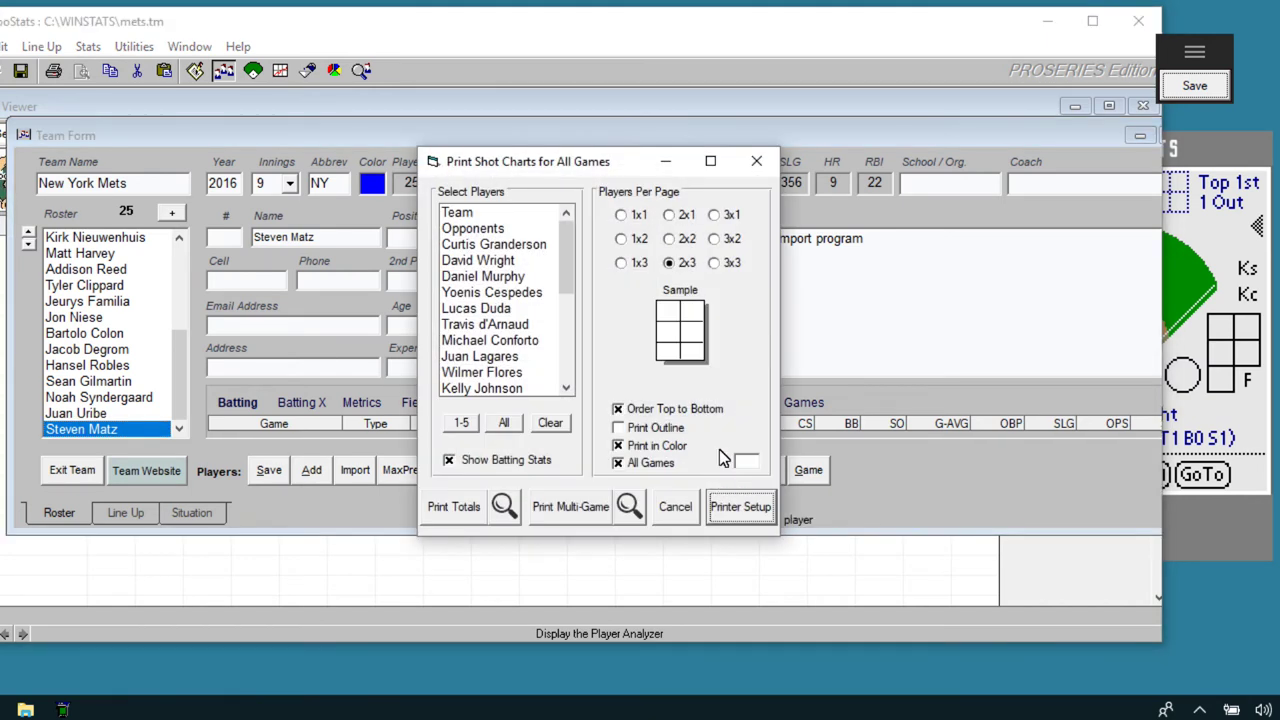
pyautogui.click(511, 250)
pyautogui.click(490, 276)
pyautogui.click(495, 292)
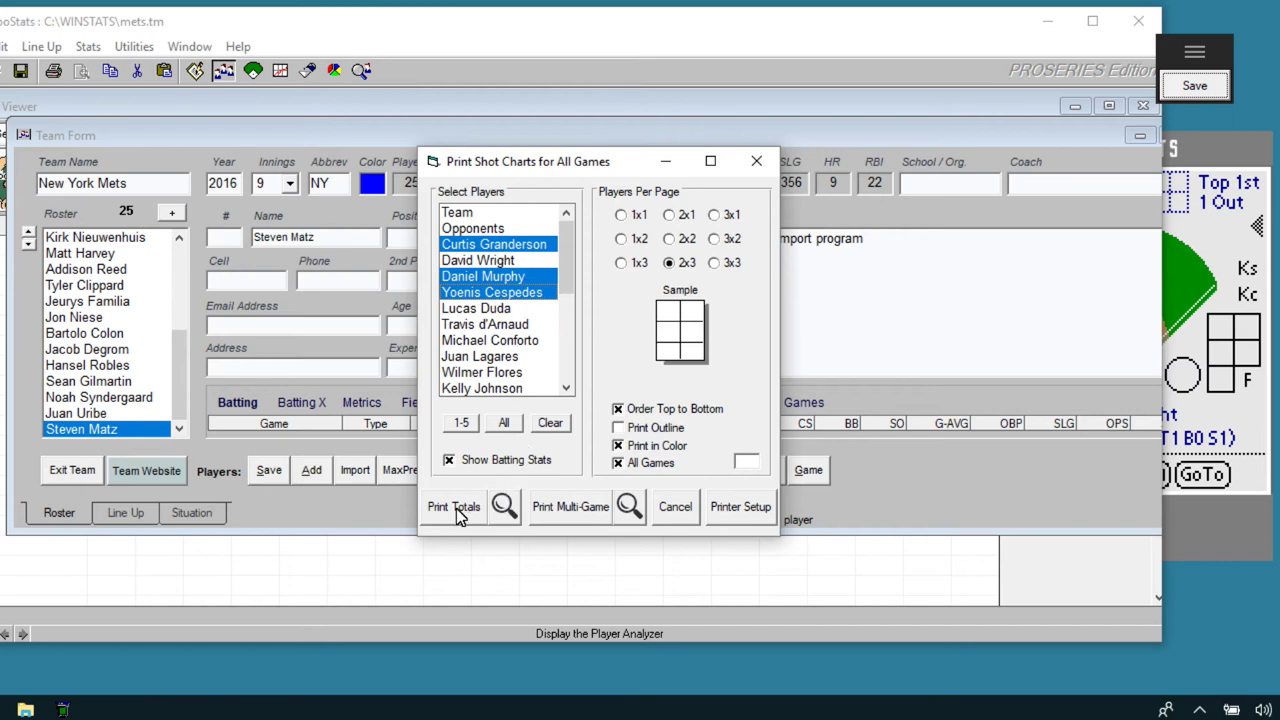
# Step: Preview the selected players' totals shot charts with batting stats in a 2x3 page layout
pyautogui.click(505, 512)
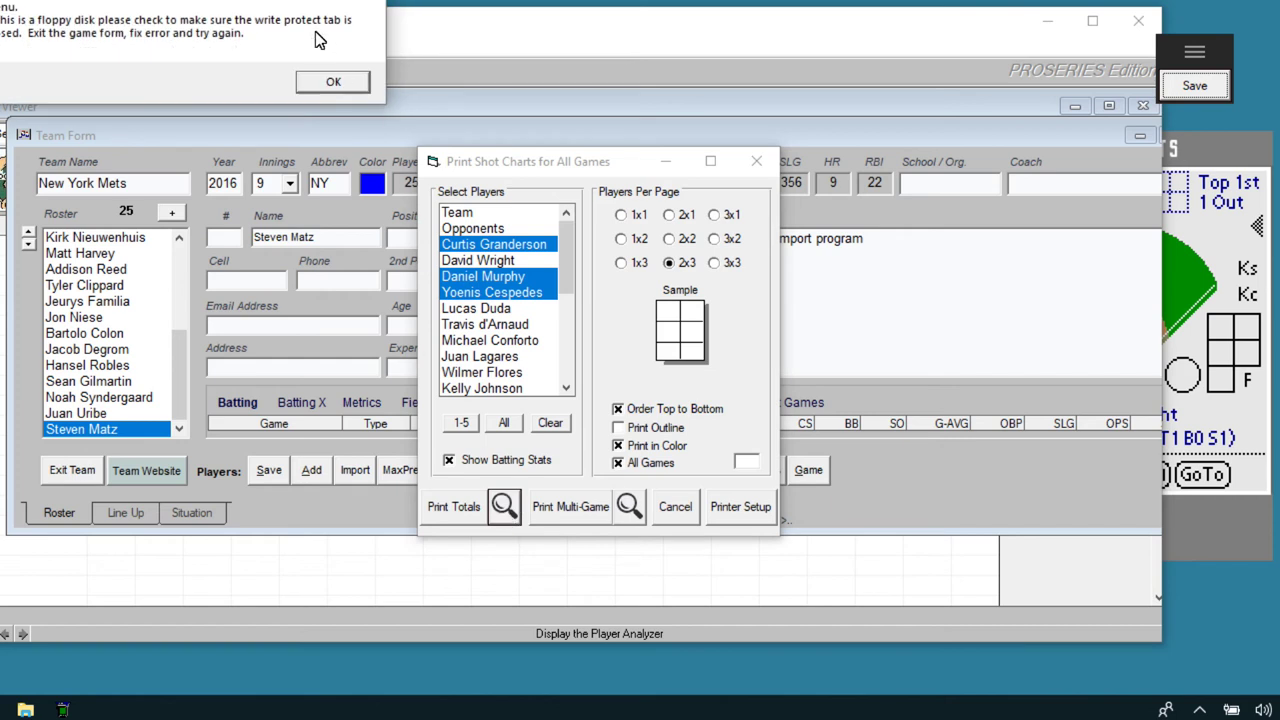
pyautogui.click(338, 84)
pyautogui.click(345, 84)
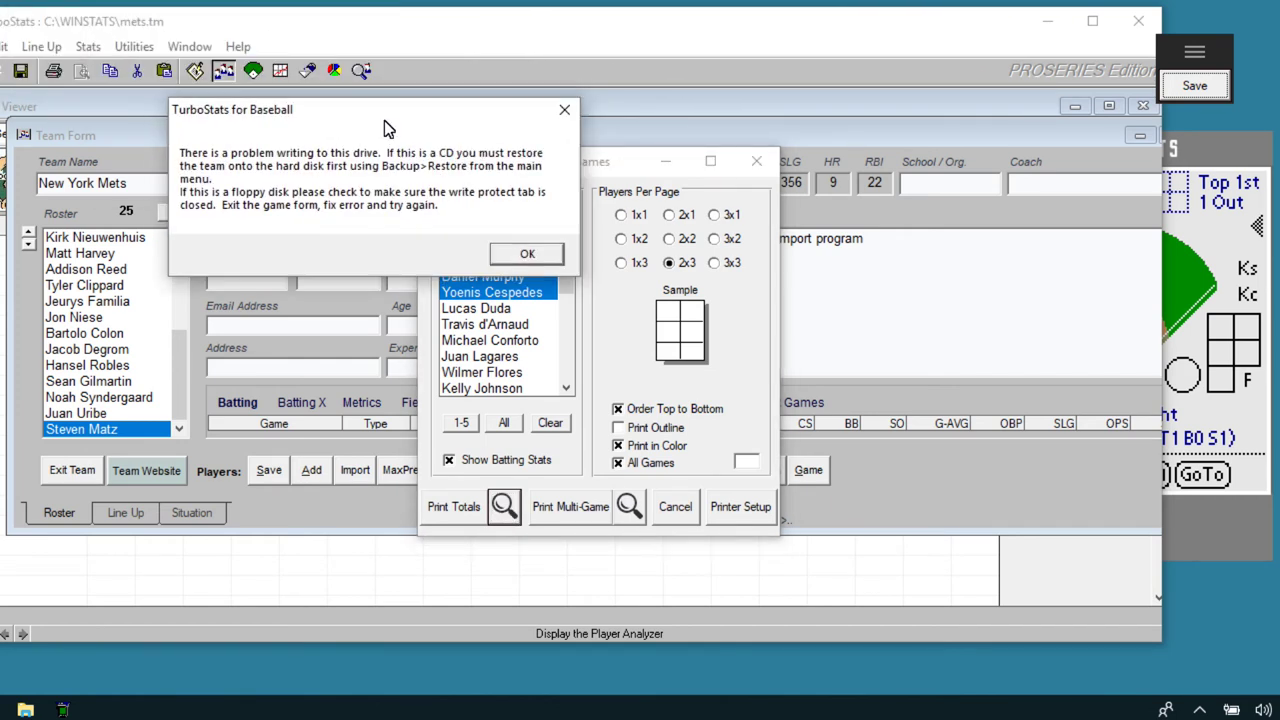
pyautogui.click(525, 253)
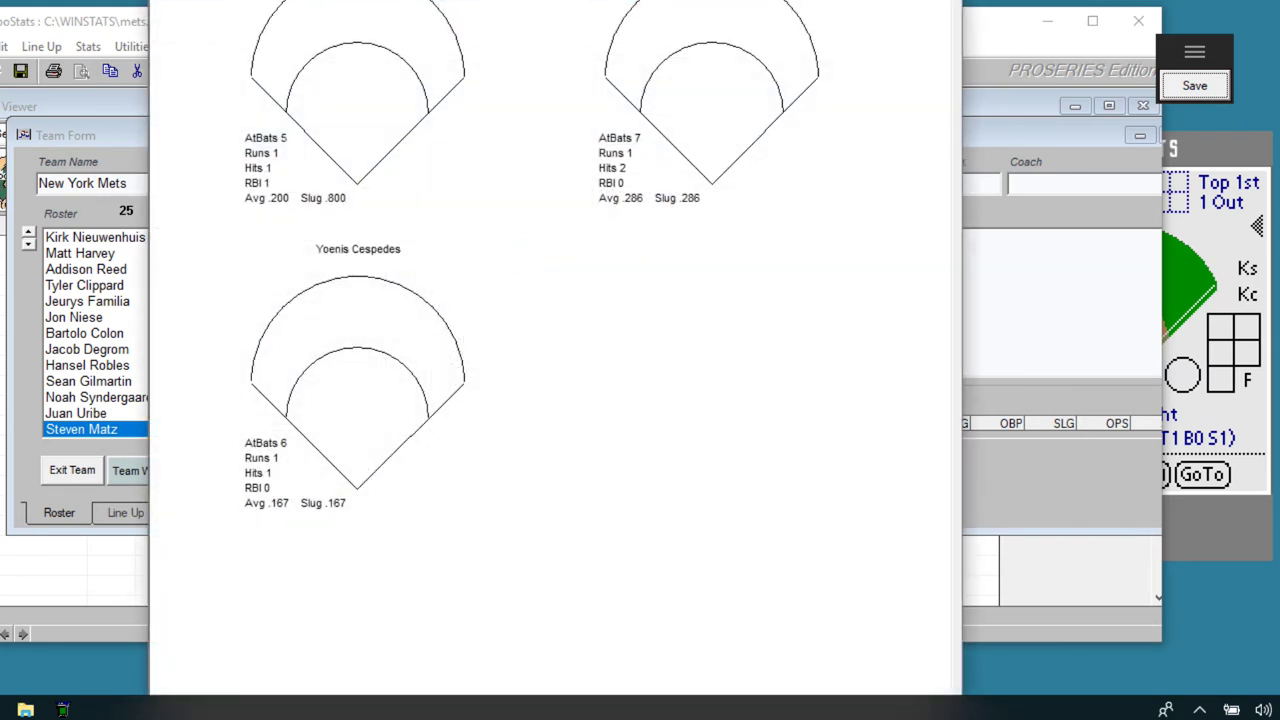
pyautogui.moveTo(557, 57); pyautogui.dragTo(525, 41)
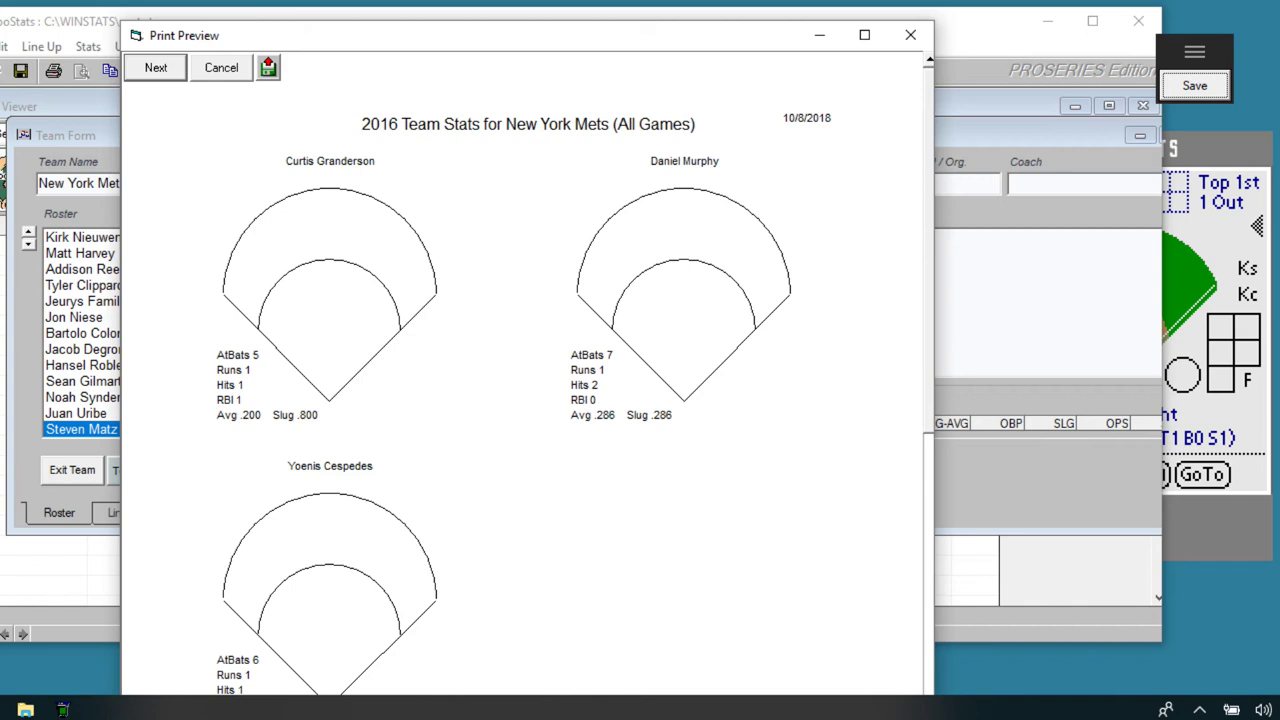
pyautogui.press('super+a')
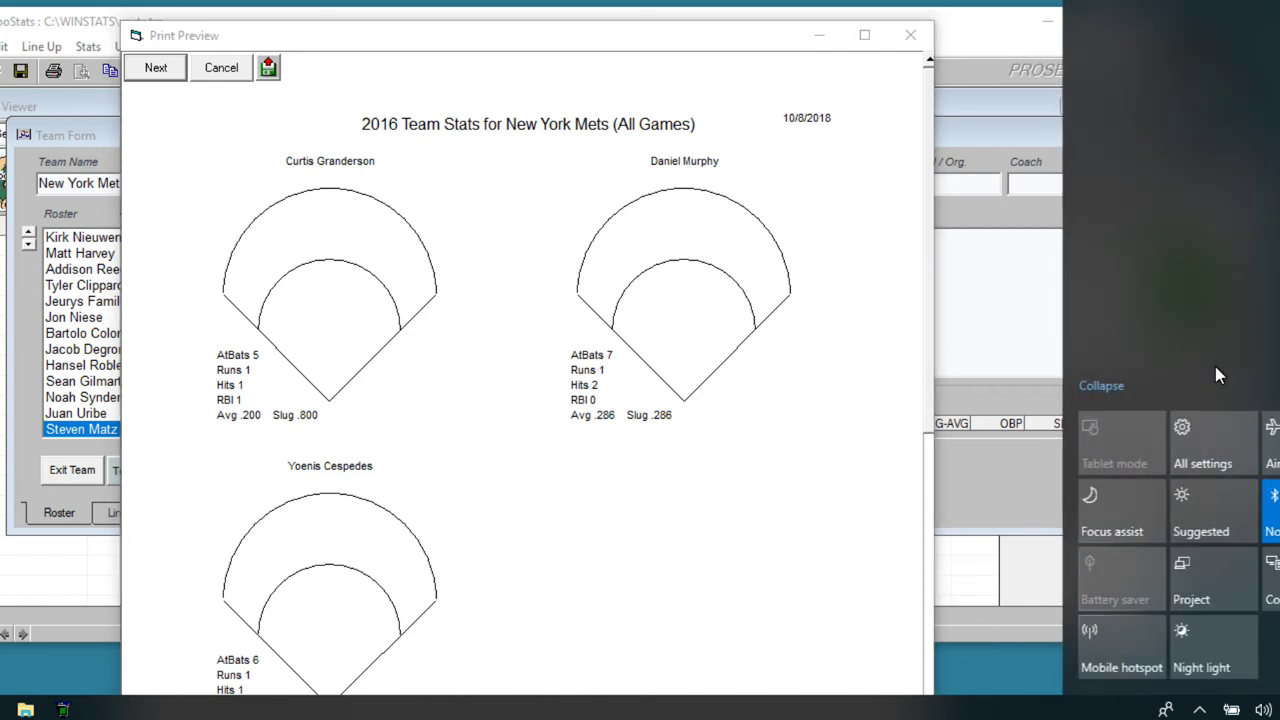
# Step: Open the Windows Printers & scanners settings and review the installed printers and the option to let Windows manage the default printer
pyautogui.click(1206, 445)
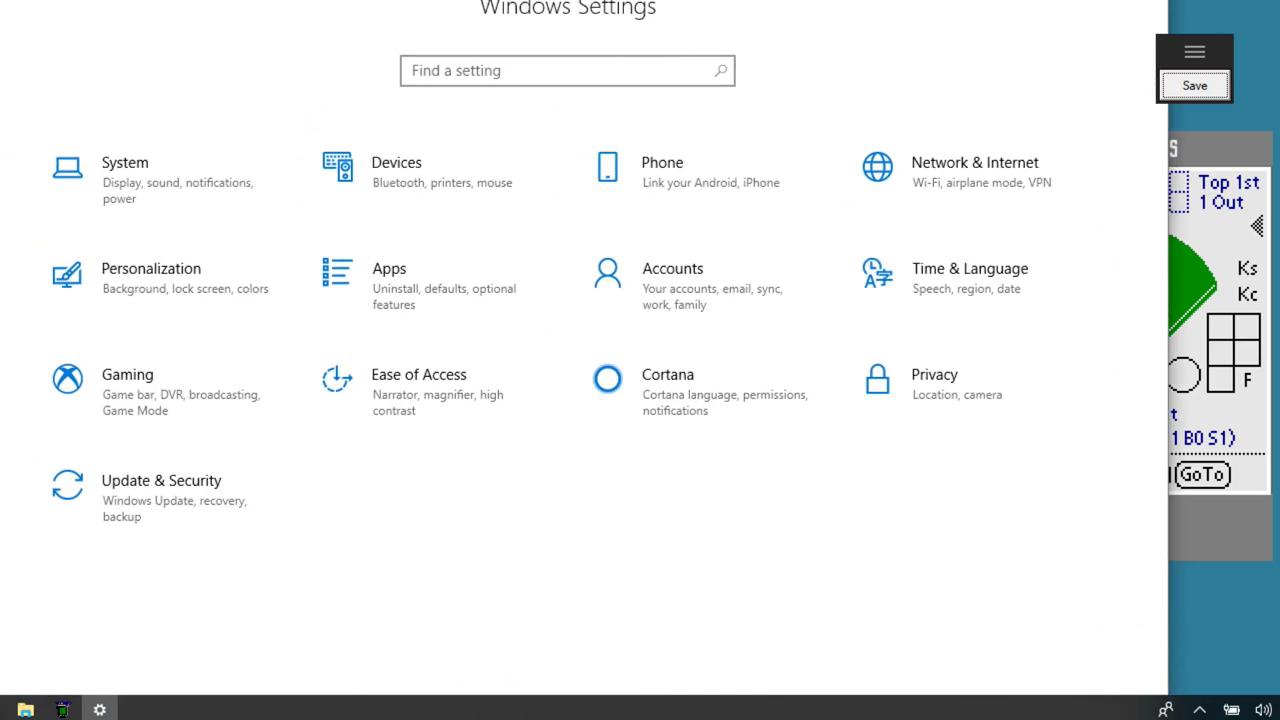
pyautogui.click(434, 176)
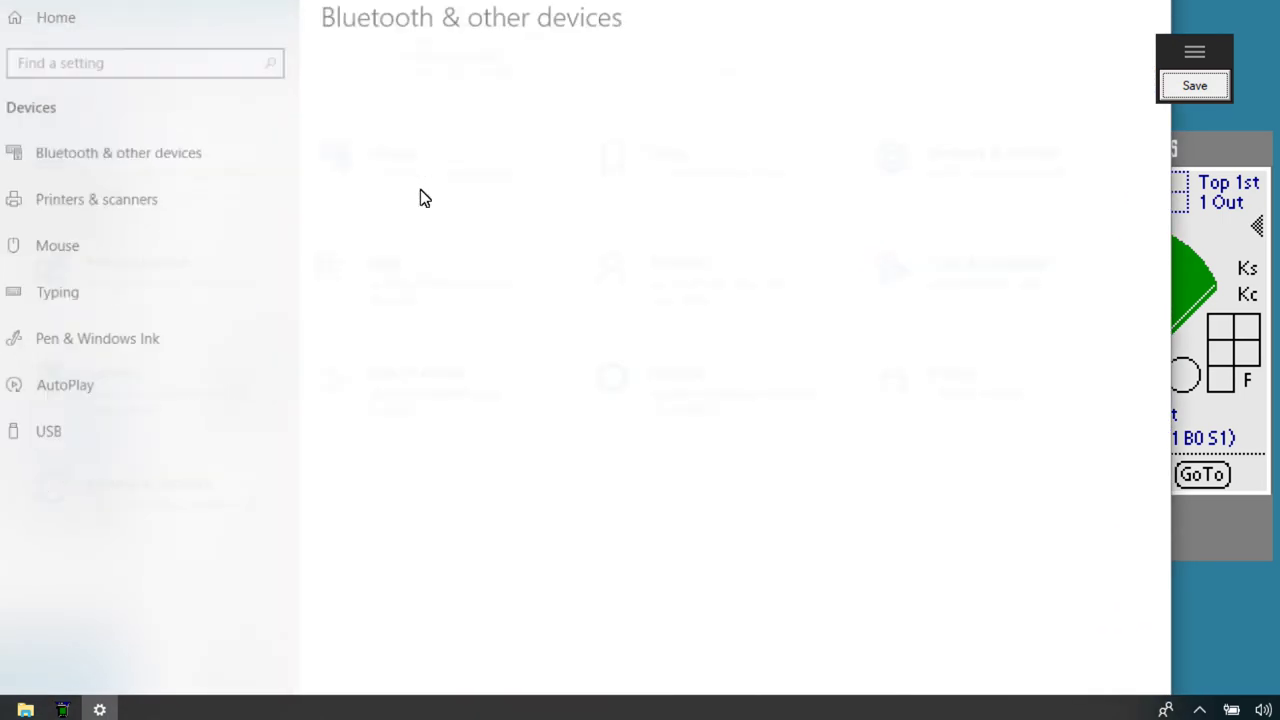
pyautogui.click(99, 195)
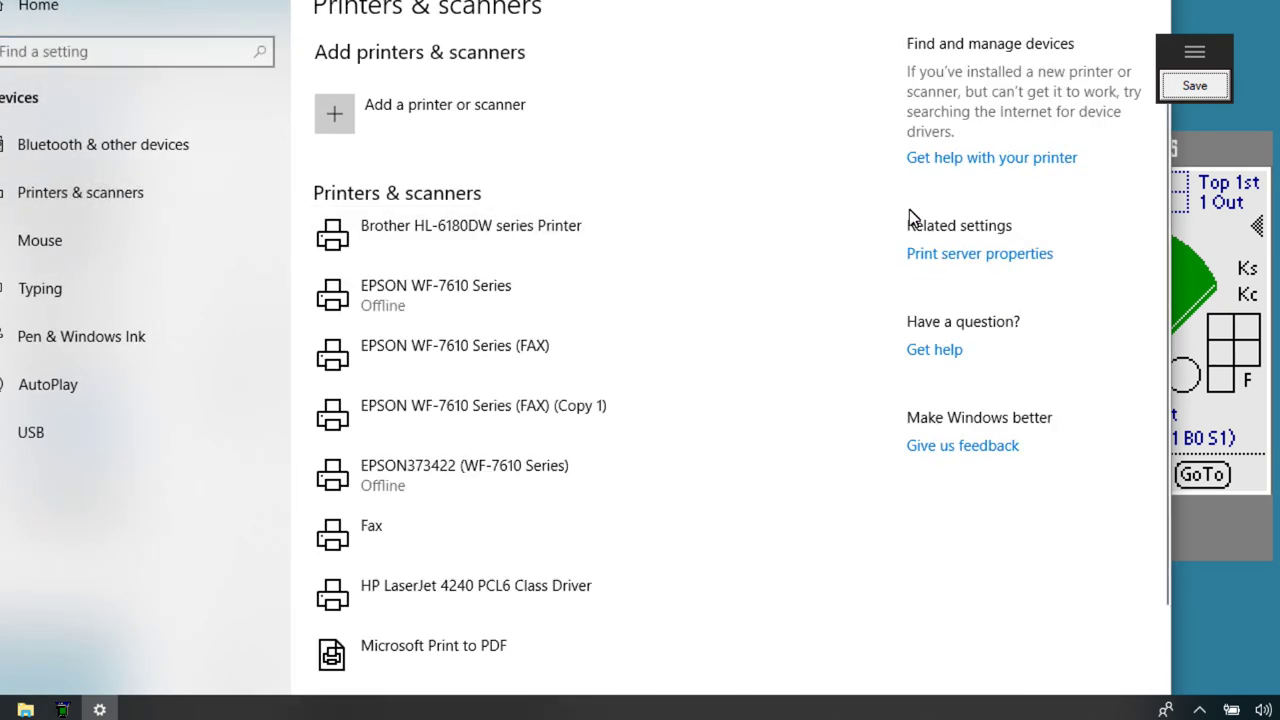
pyautogui.scroll(-1, 623, 311)
pyautogui.scroll(-3, 630, 315)
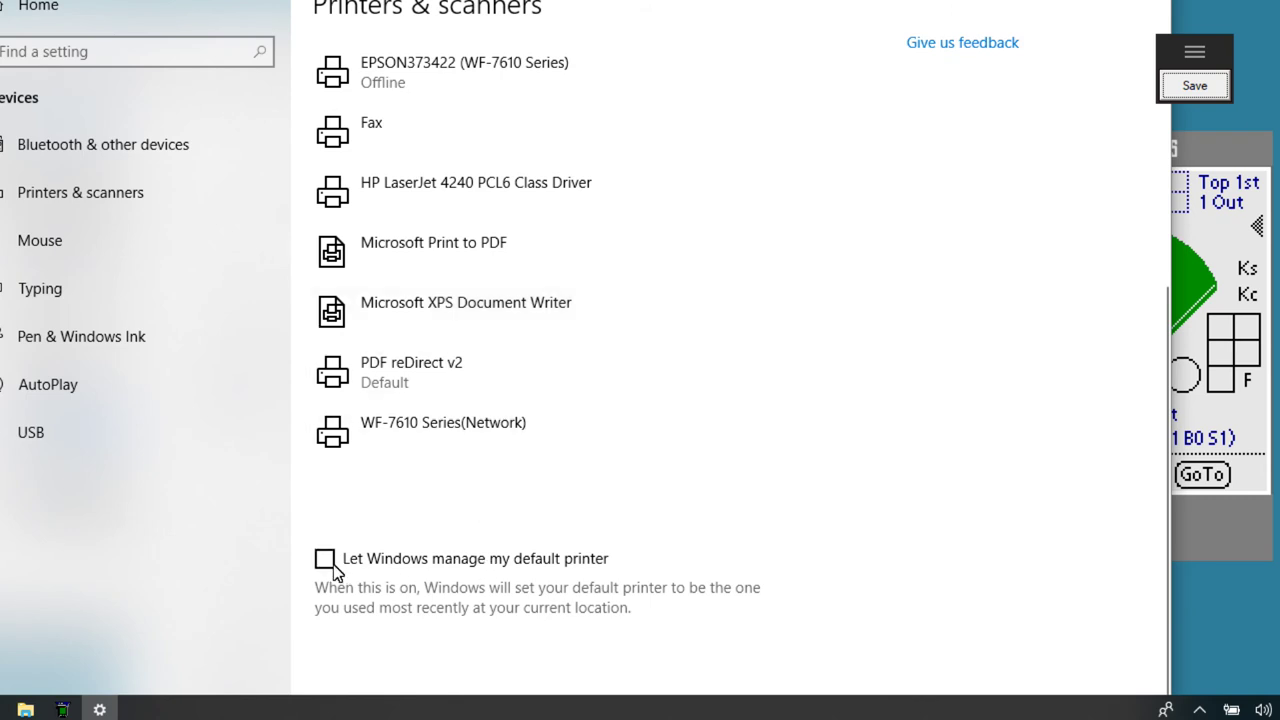
pyautogui.scroll(1, 528, 356)
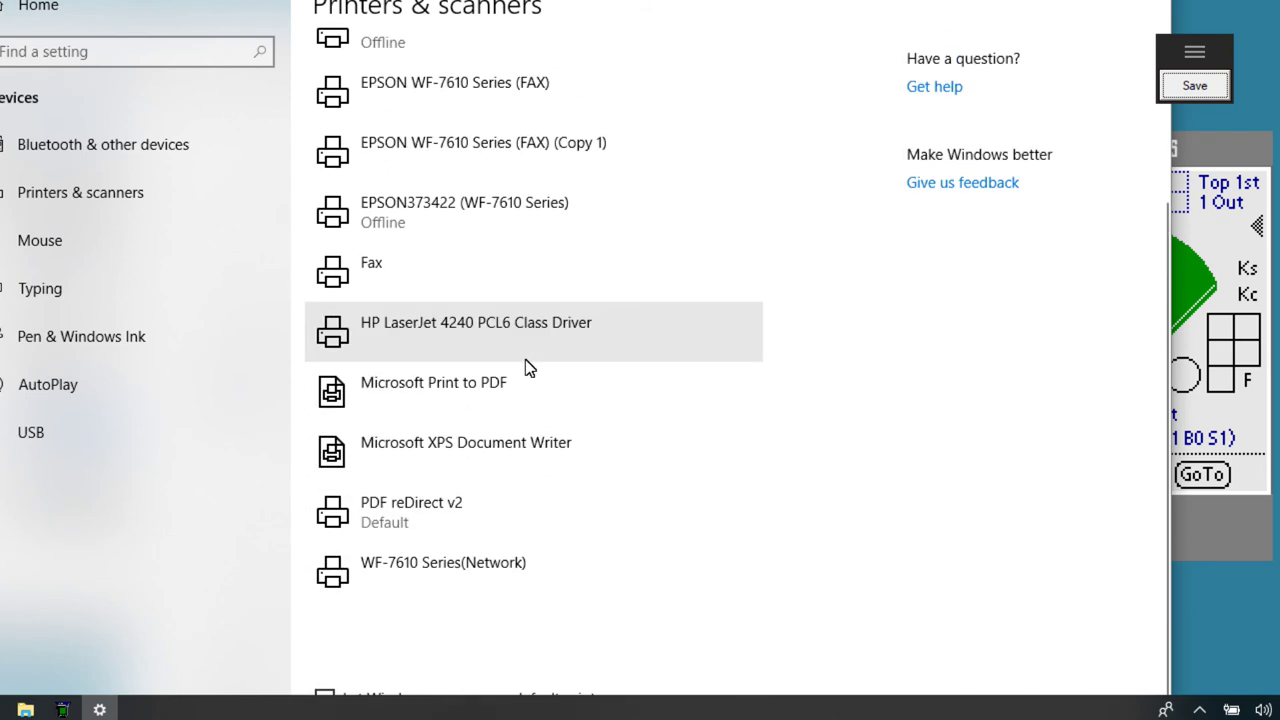
# Step: Open the management page of the PDF reDirect v2 printer to view its default printer option, and close Settings
pyautogui.click(438, 515)
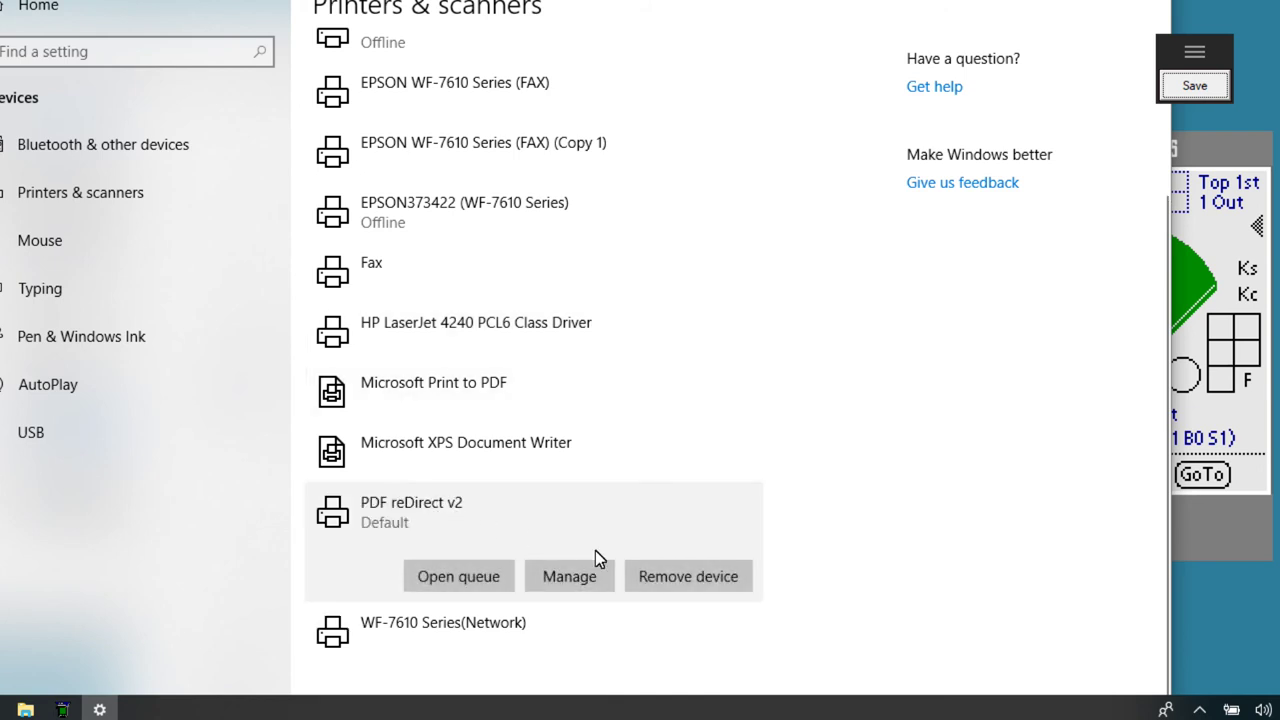
pyautogui.click(584, 578)
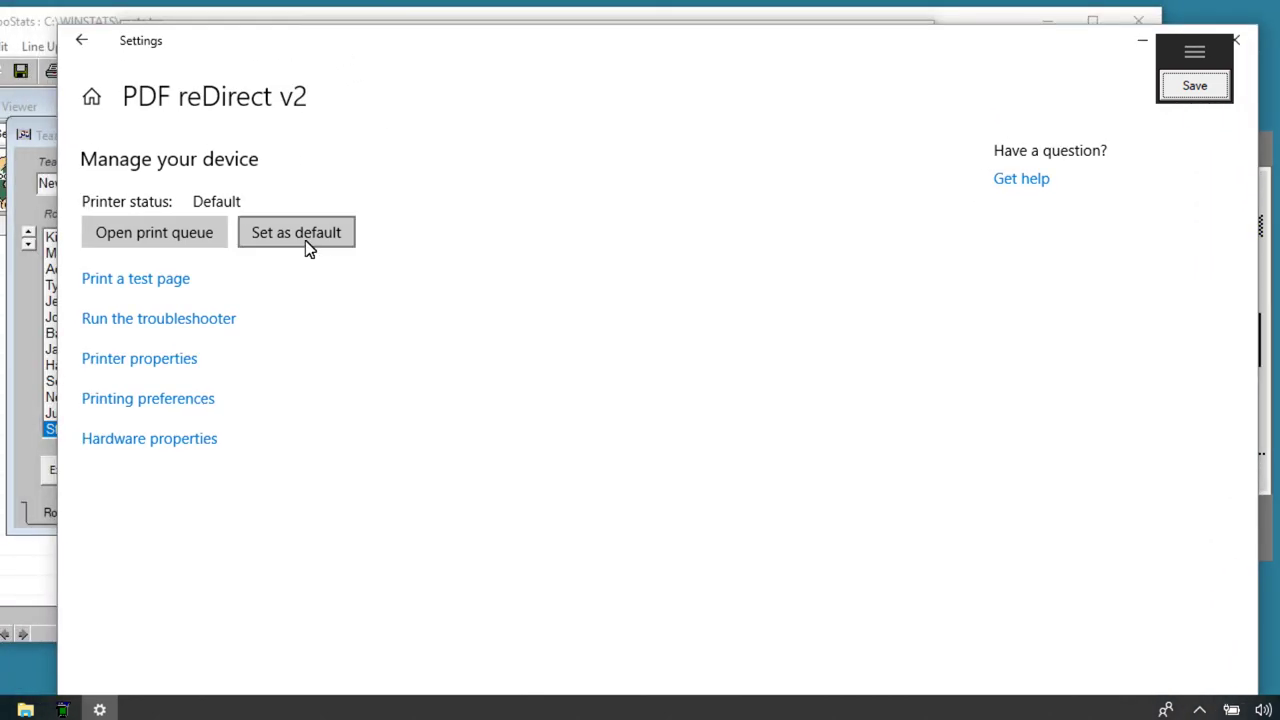
pyautogui.moveTo(610, 38); pyautogui.dragTo(556, 45)
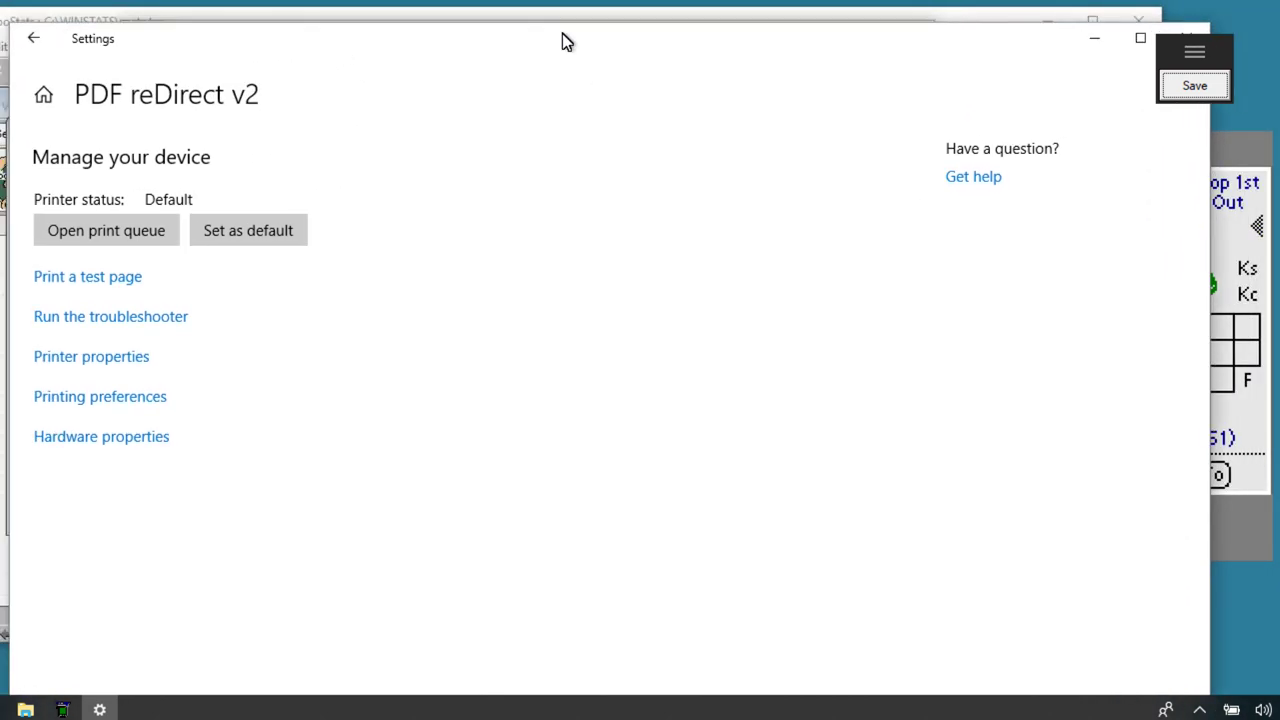
pyautogui.moveTo(883, 51); pyautogui.dragTo(830, 50)
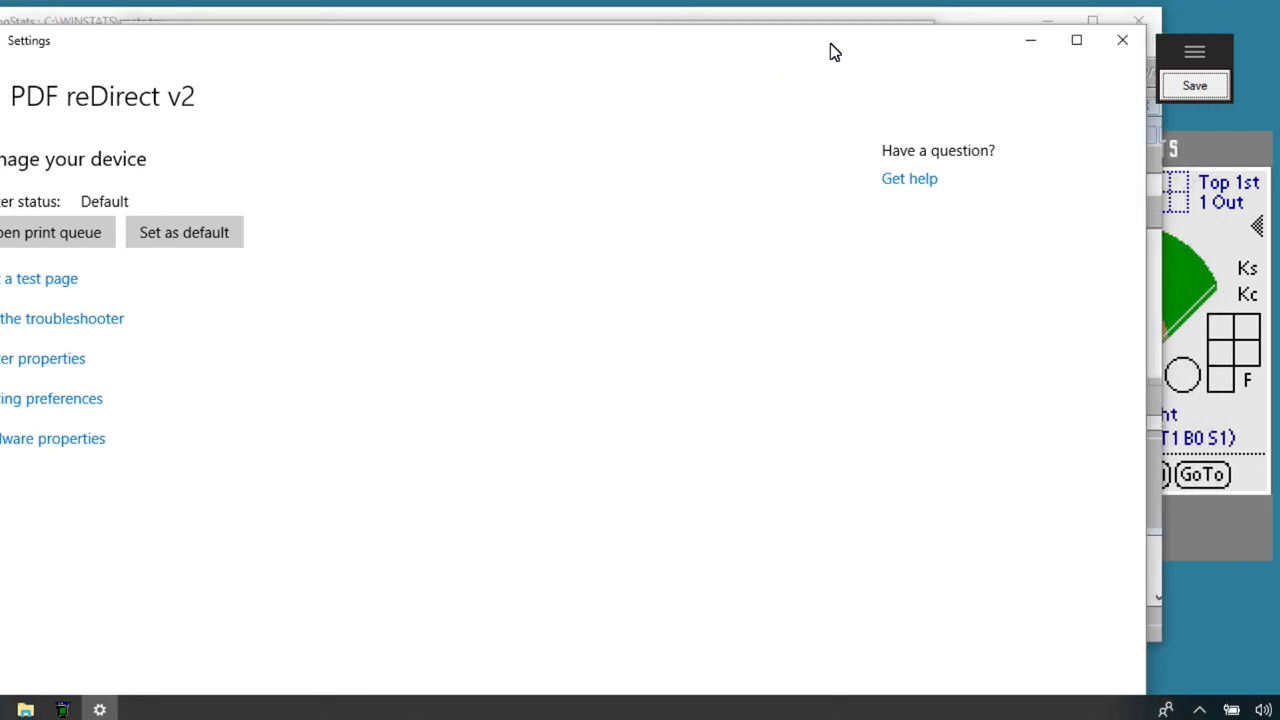
pyautogui.click(1120, 40)
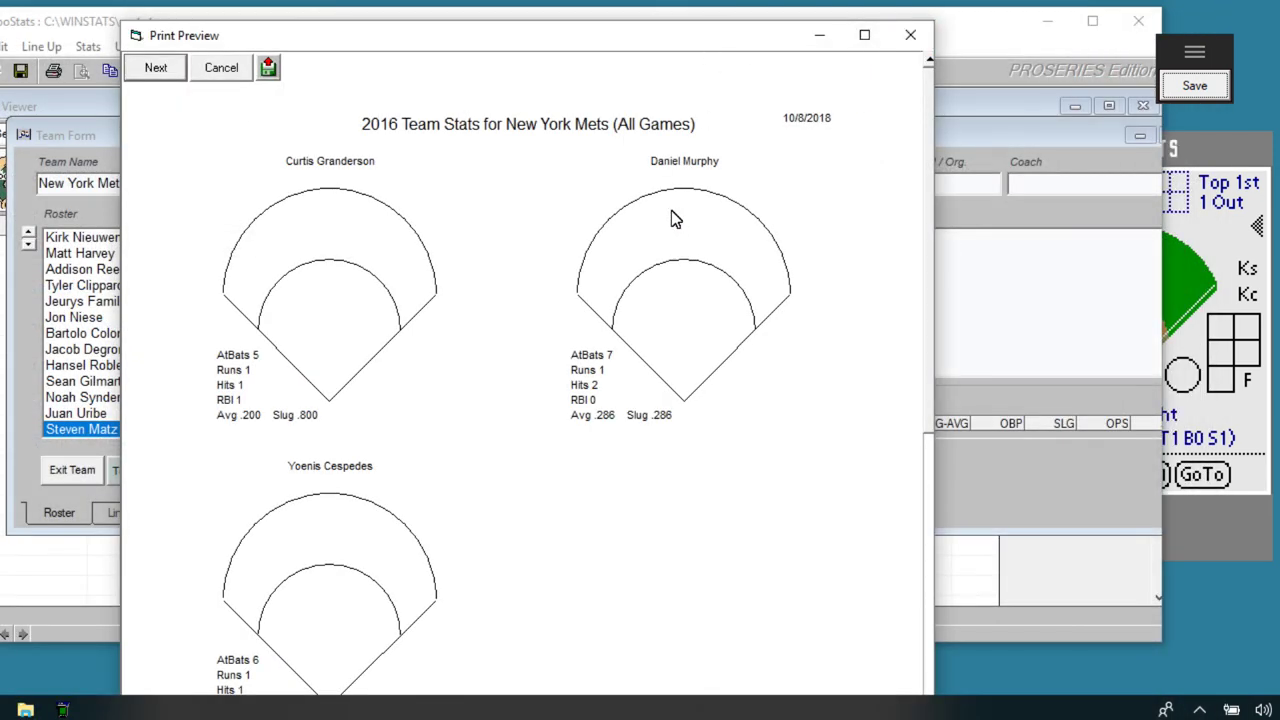
# Step: Preview the multi-game spray charts of Curtis Granderson, Daniel Murphy and Yoenis Cespedes, and close the chart printing dialog and the Game Form
pyautogui.click(158, 71)
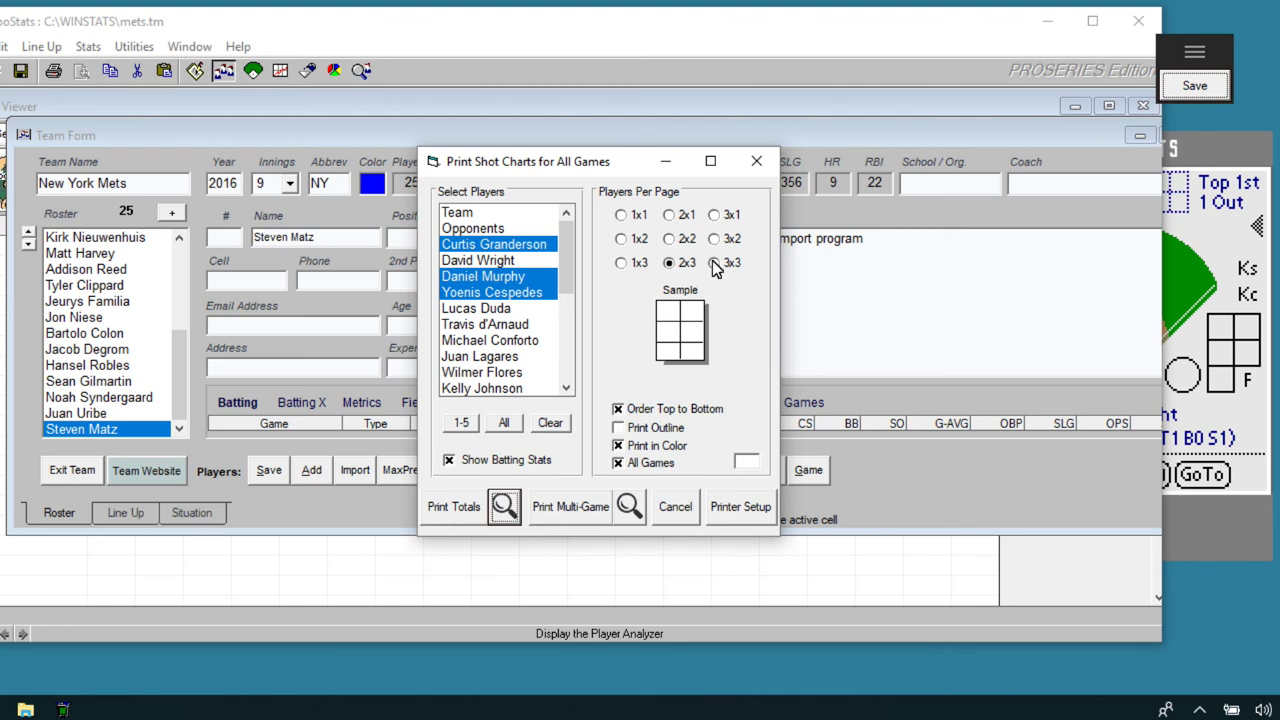
pyautogui.click(628, 509)
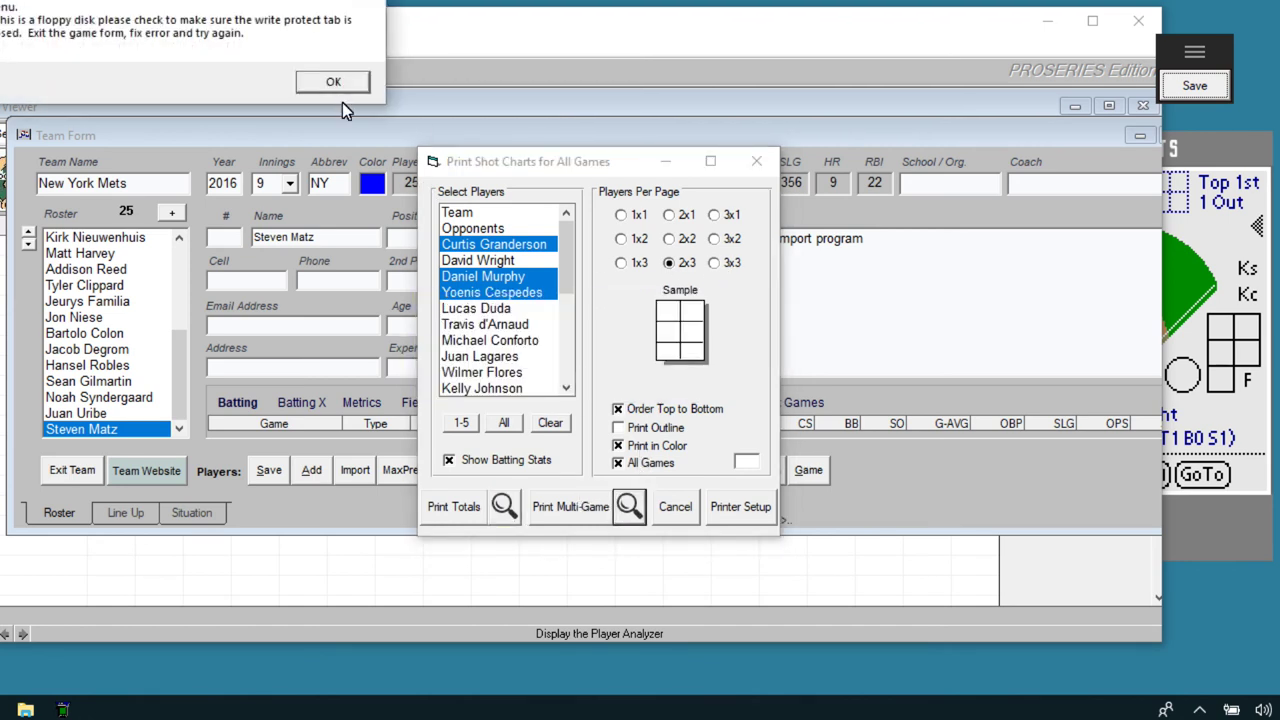
pyautogui.click(336, 81)
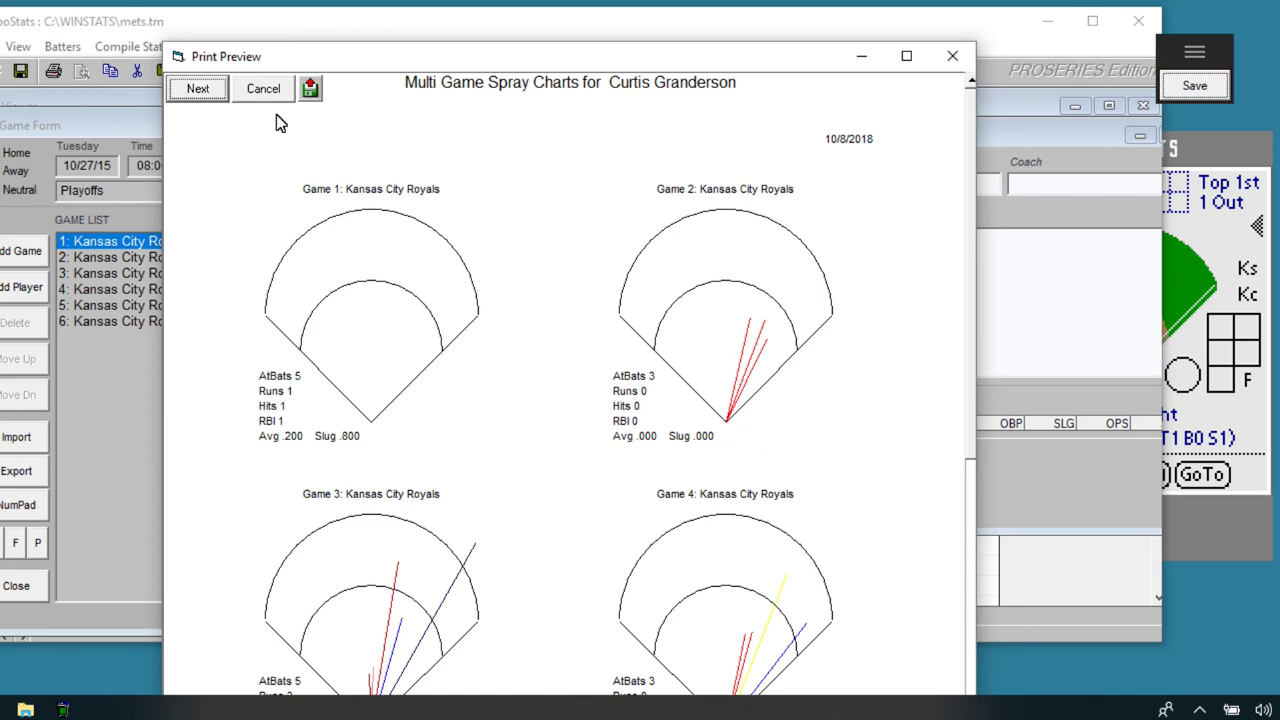
pyautogui.click(198, 89)
pyautogui.click(198, 89)
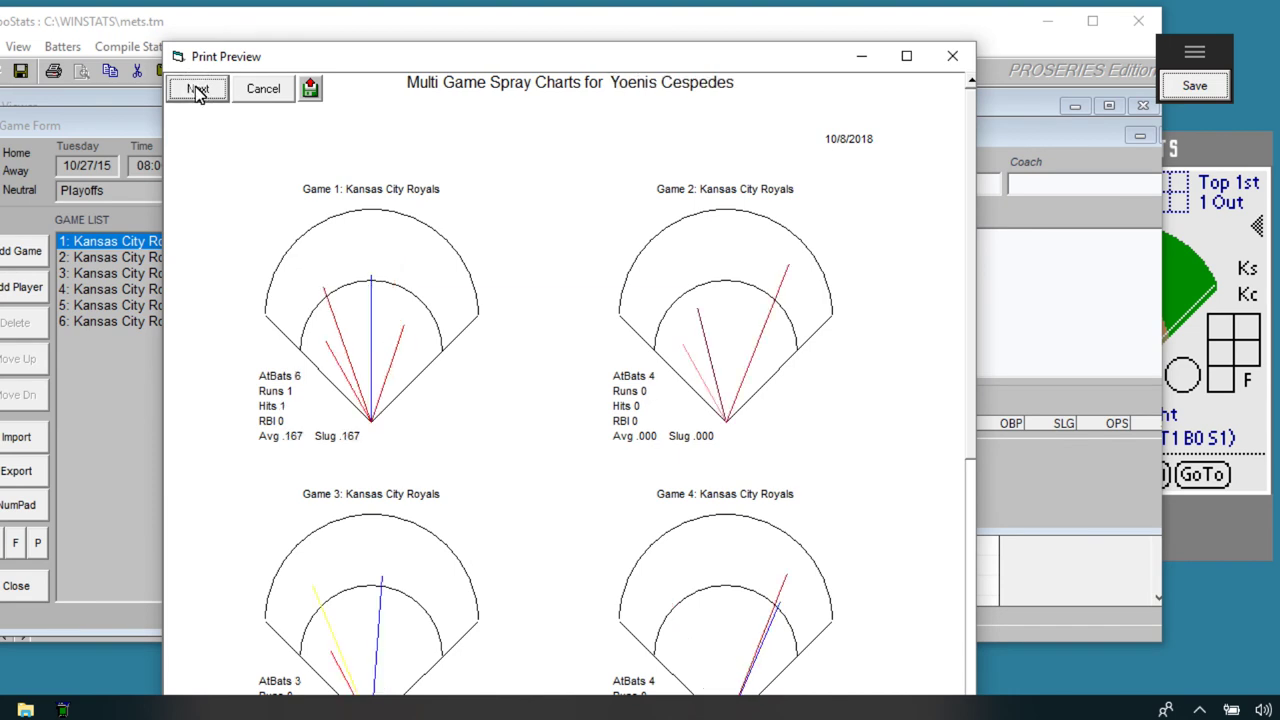
pyautogui.click(198, 89)
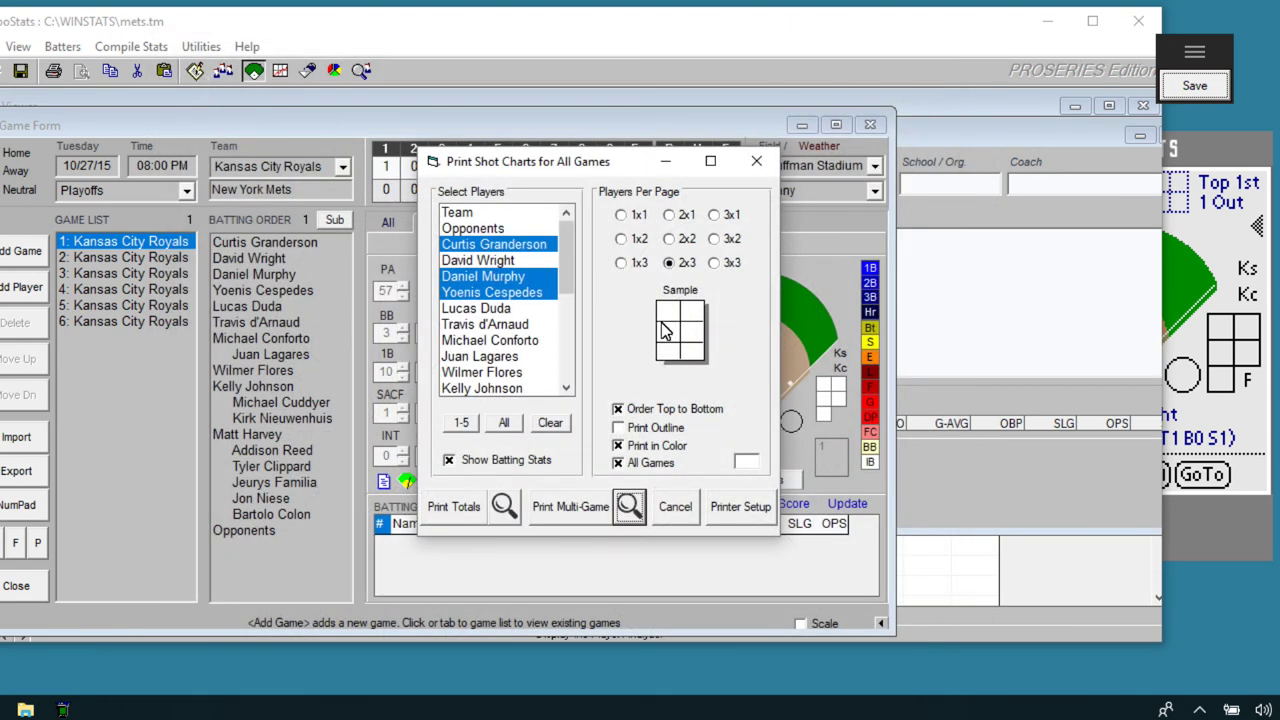
pyautogui.click(755, 162)
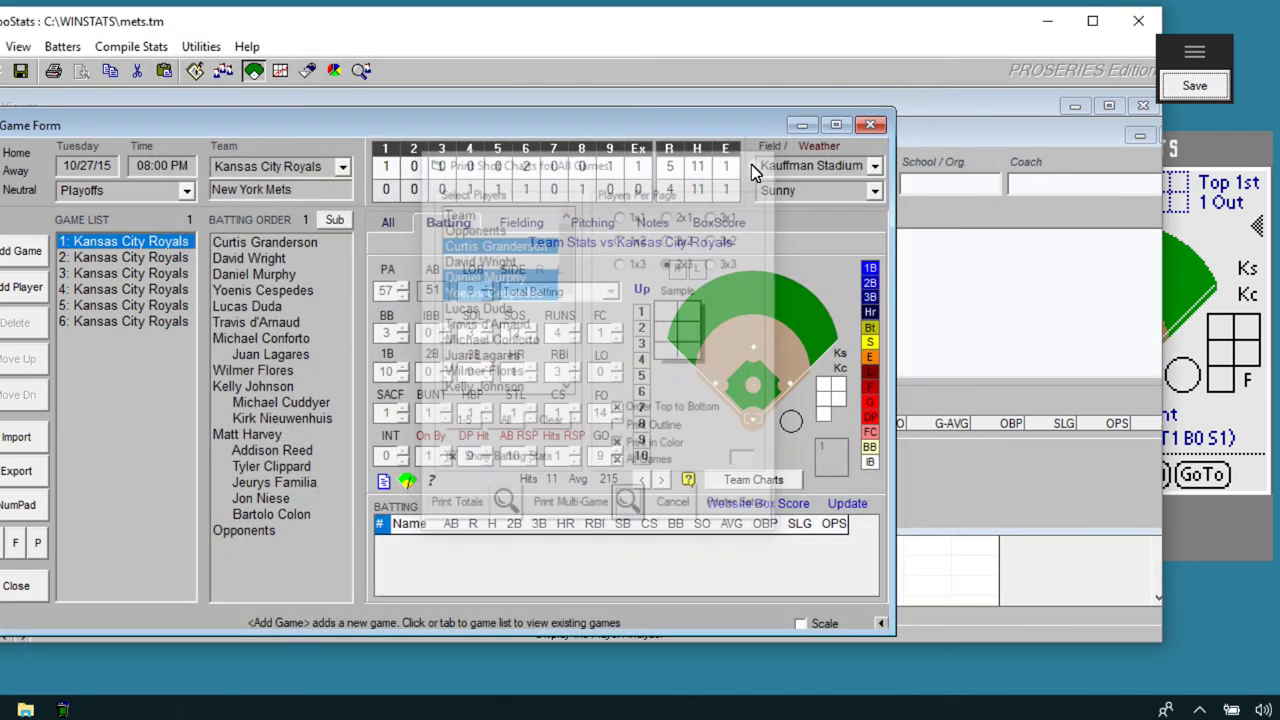
pyautogui.click(16, 586)
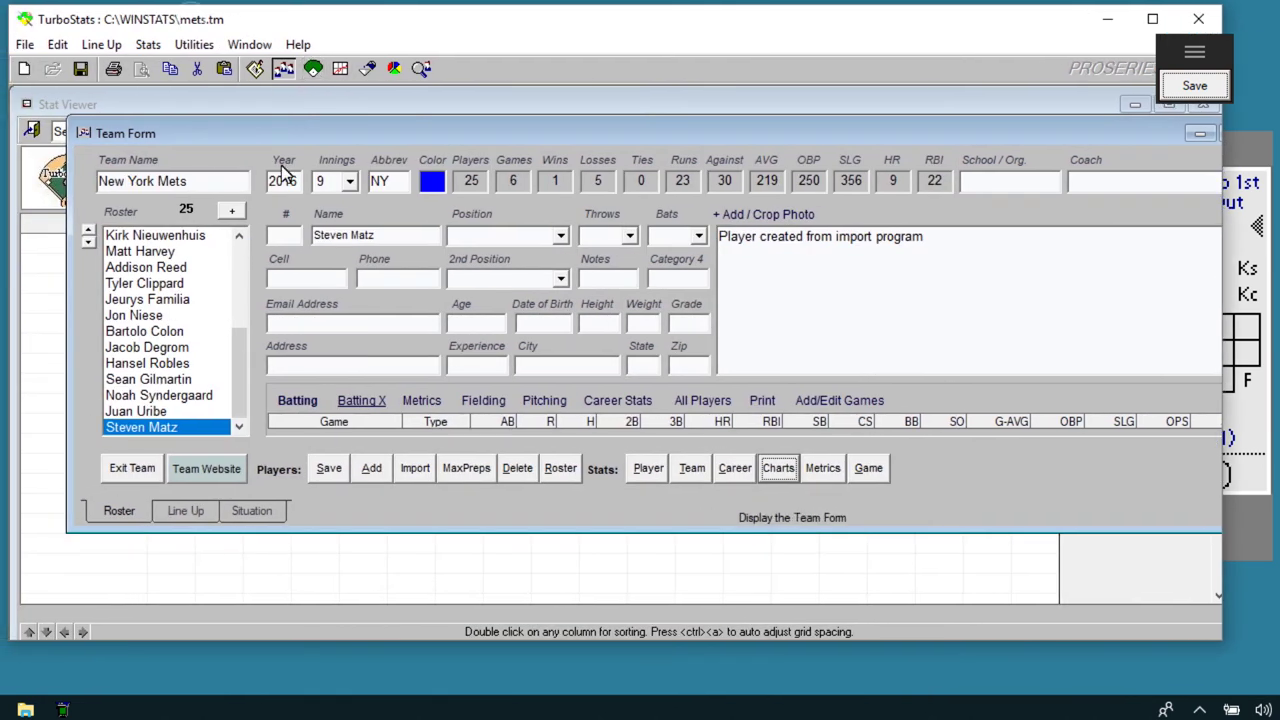
# Step: Add CHARTS to the New York Mets website menu and enable syncing of the Spray Charts page
pyautogui.click(197, 466)
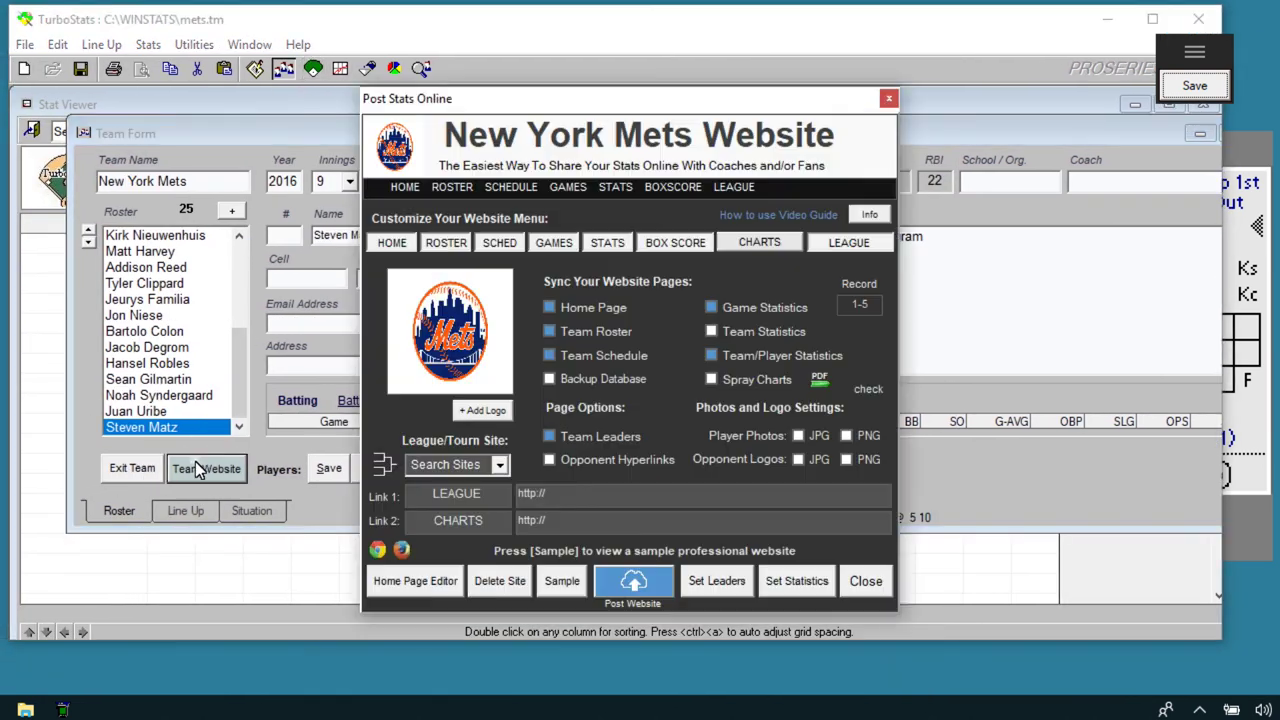
pyautogui.click(763, 243)
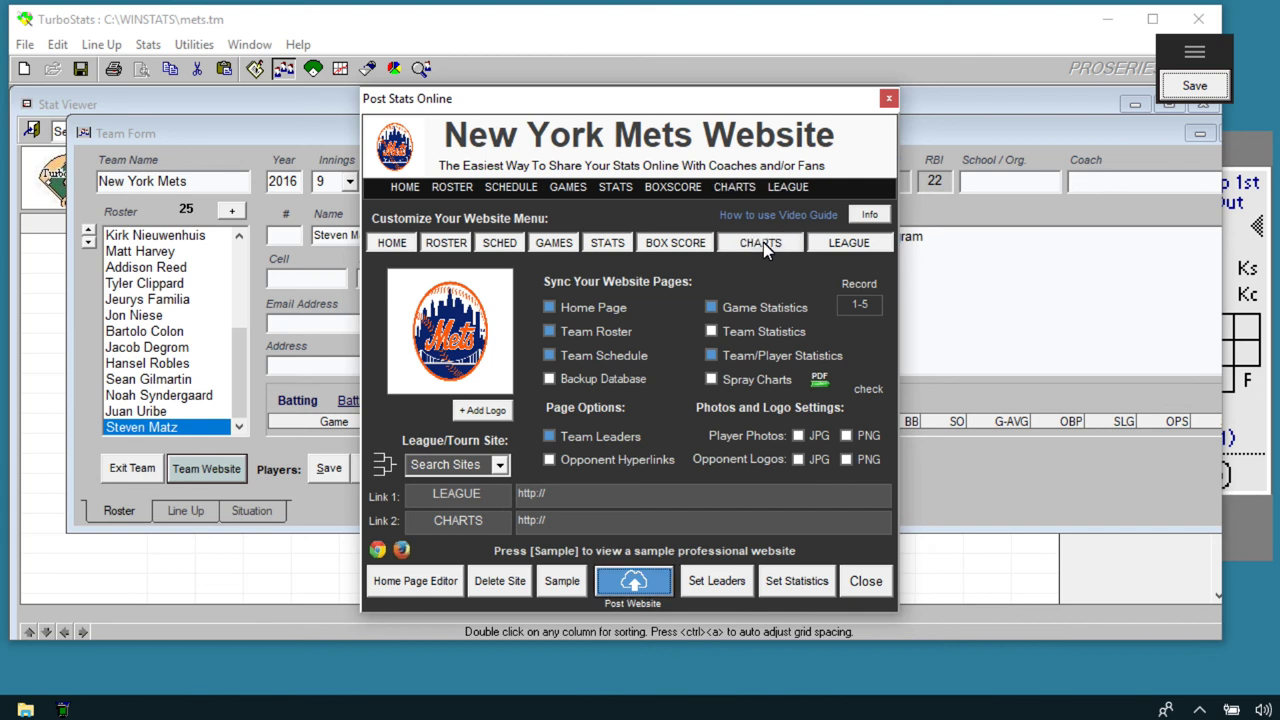
pyautogui.click(725, 381)
pyautogui.click(250, 108)
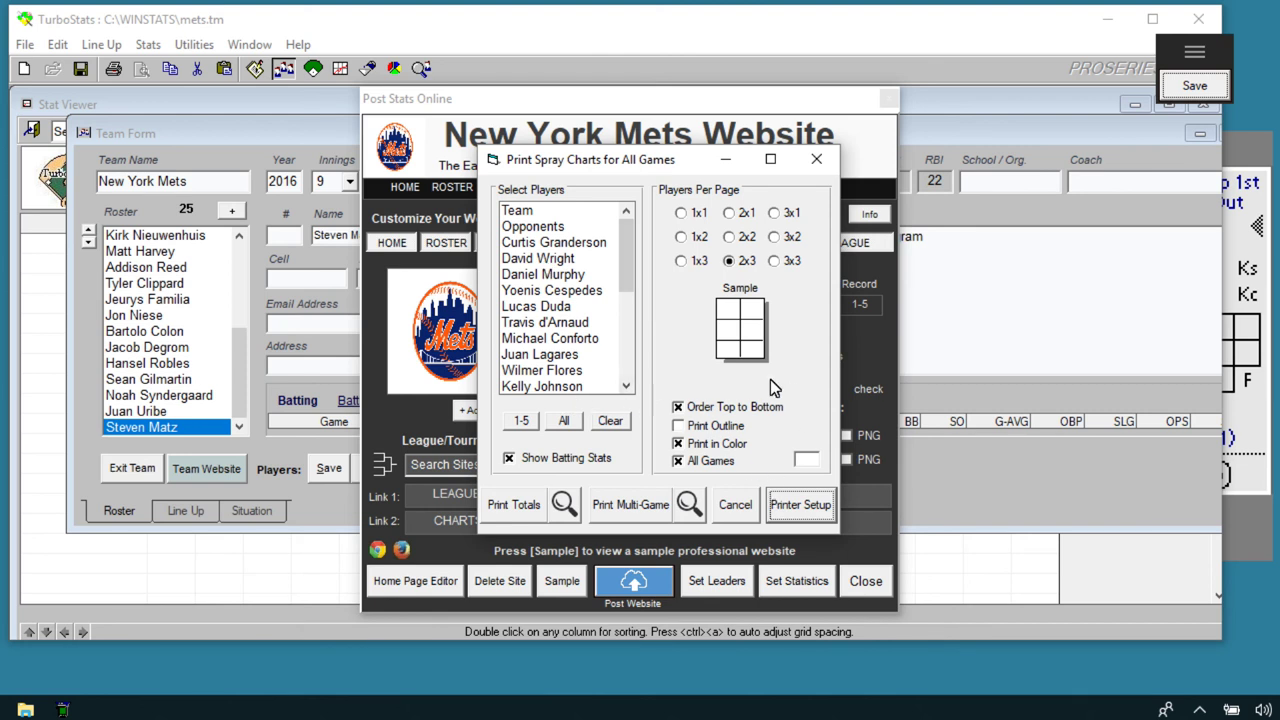
# Step: Cancel the spray chart printing dialog for all games and close the team website settings
pyautogui.moveTo(622, 165)
pyautogui.mouseDown()
pyautogui.moveTo(840, 172)
pyautogui.moveTo(808, 175)
pyautogui.mouseUp()
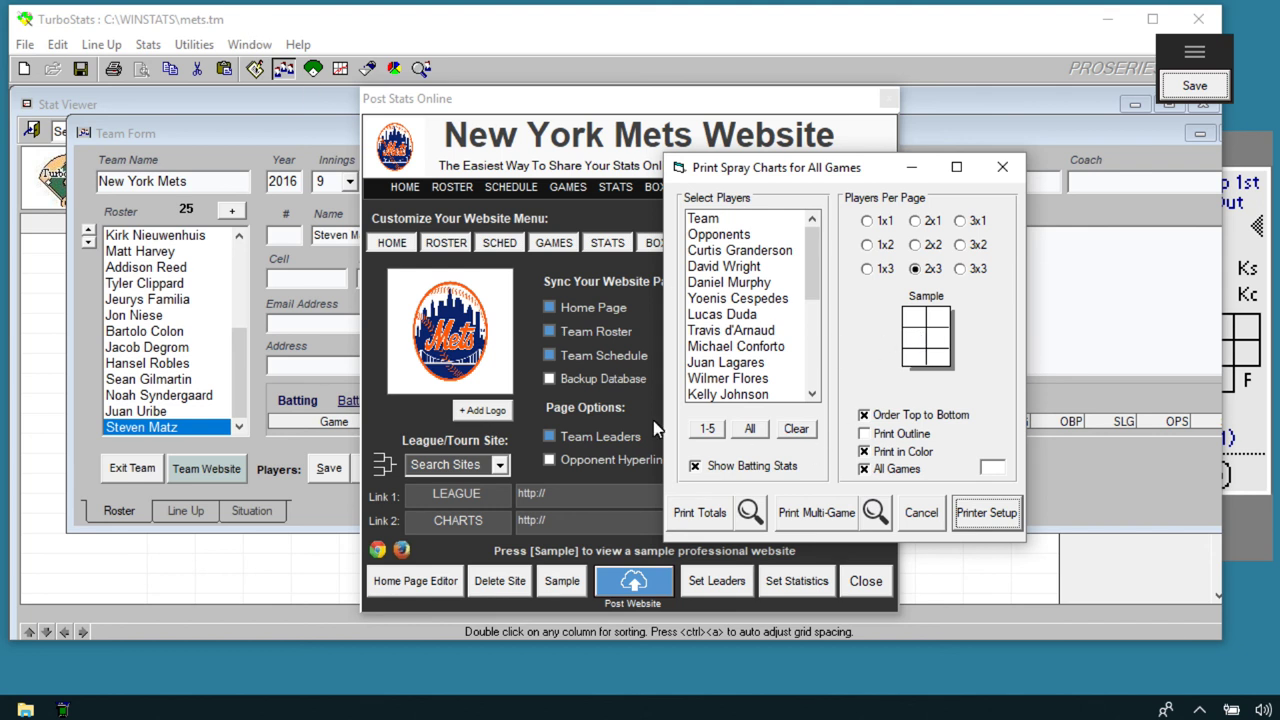
pyautogui.click(921, 512)
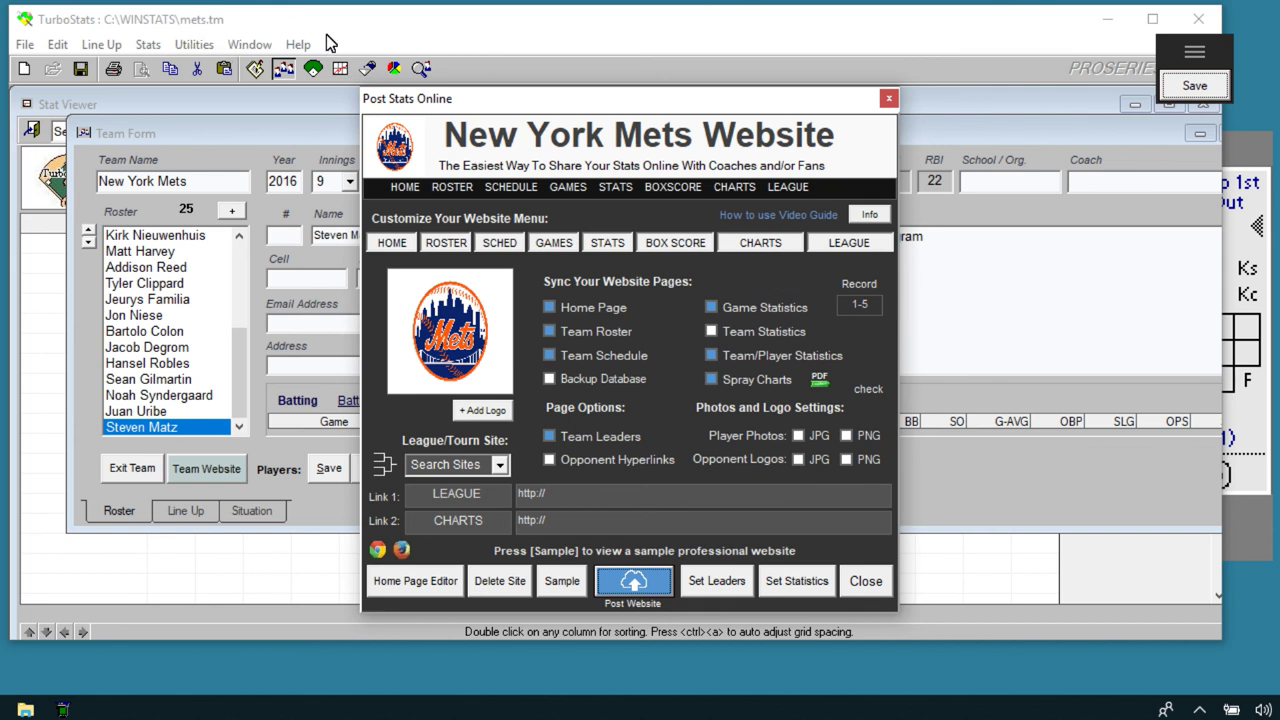
pyautogui.moveTo(627, 121); pyautogui.dragTo(478, 76)
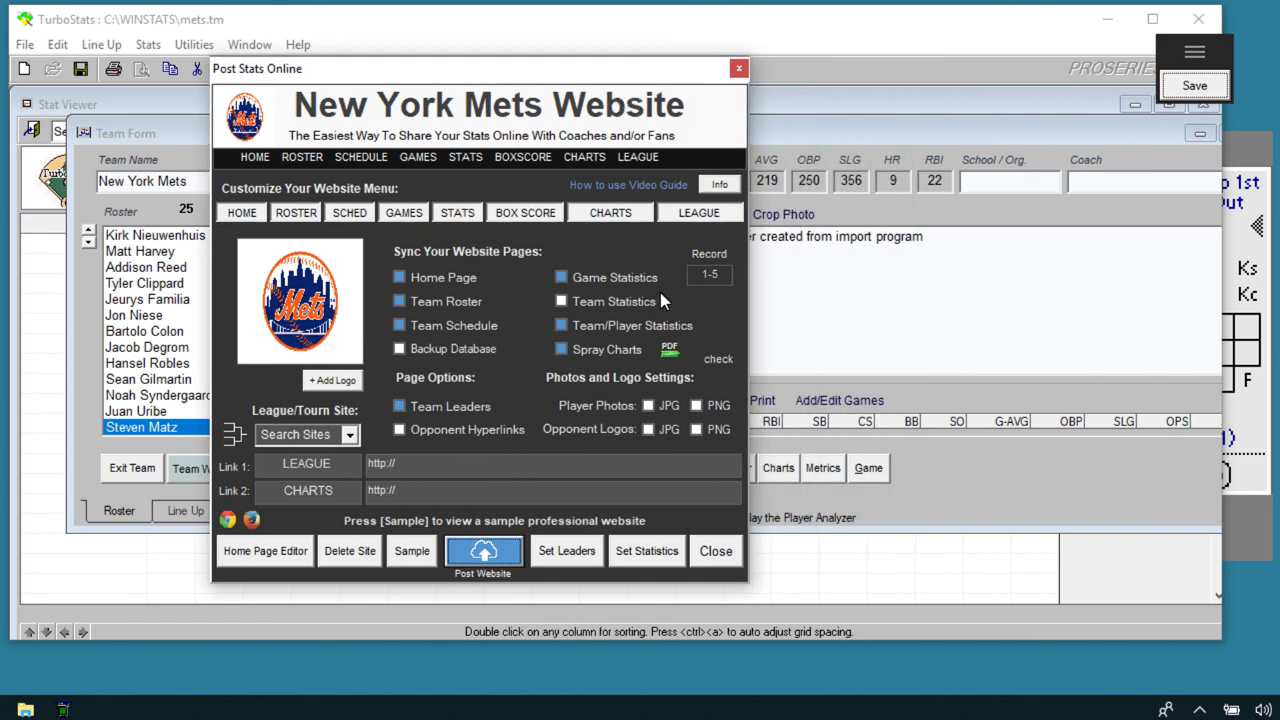
pyautogui.click(1255, 152)
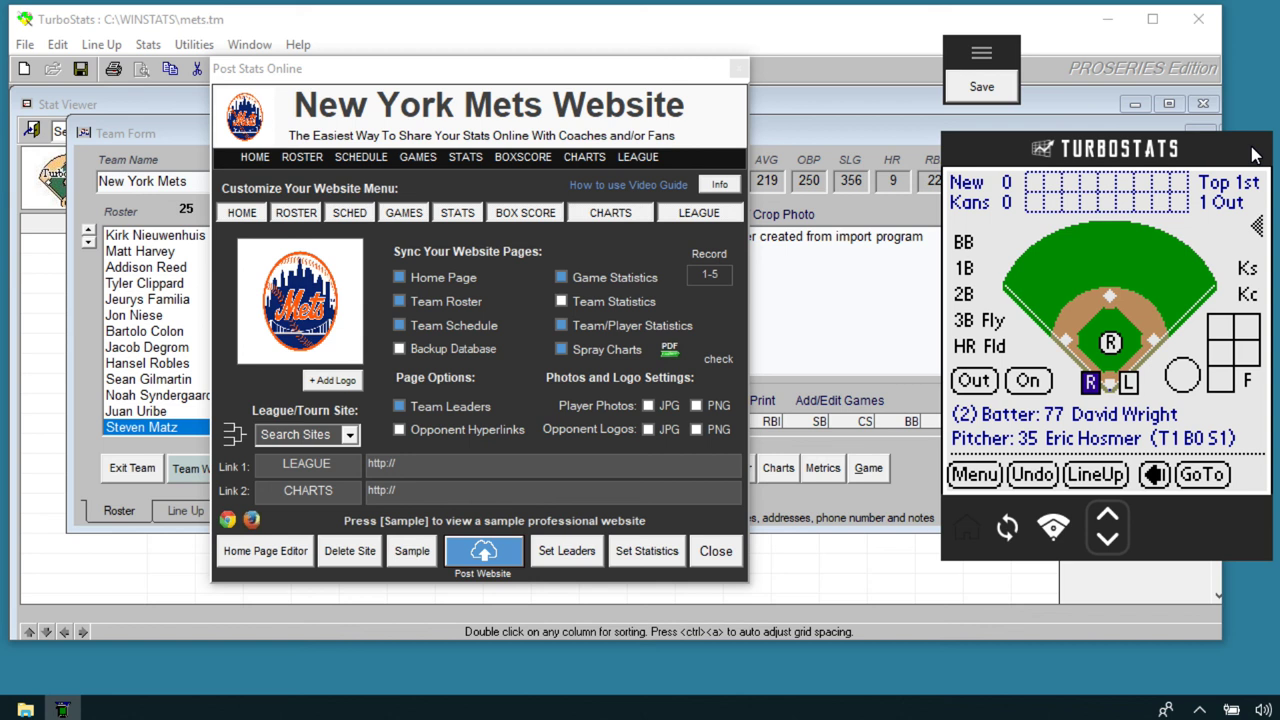
pyautogui.click(716, 550)
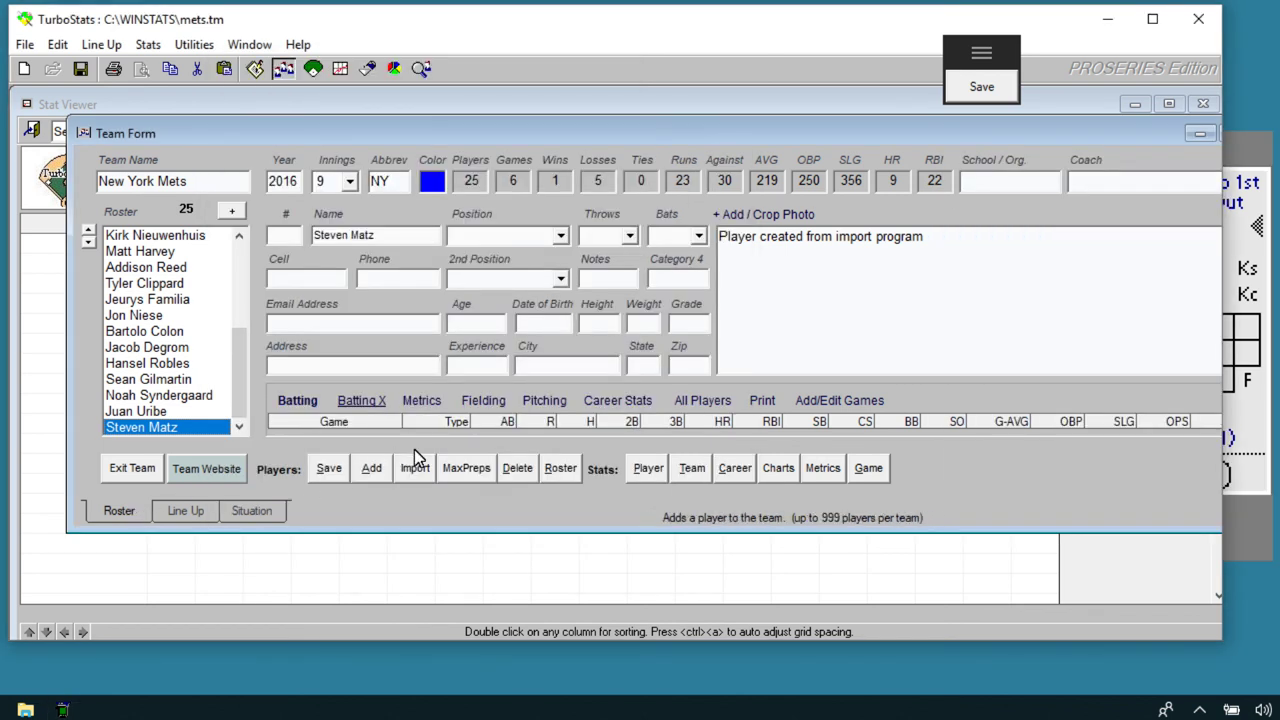